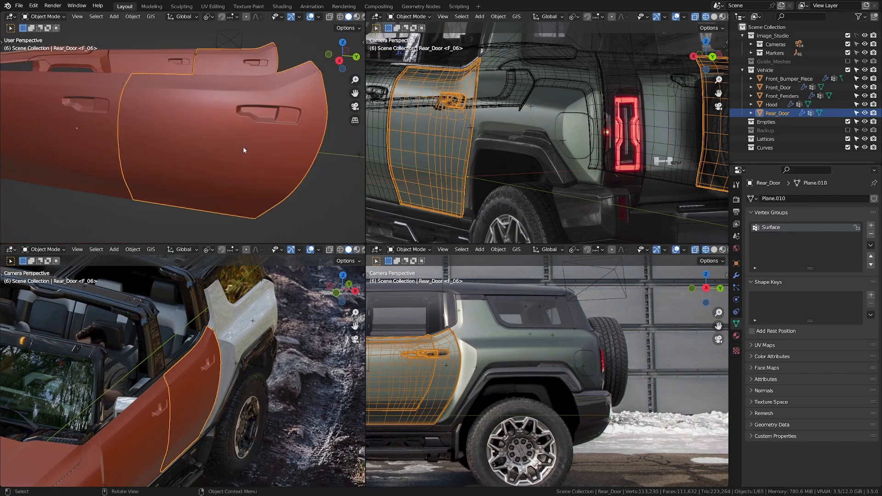
# Turn on the Guide_Meshes collection and duplicate the body guide mesh in place
pyautogui.press('KP_0')
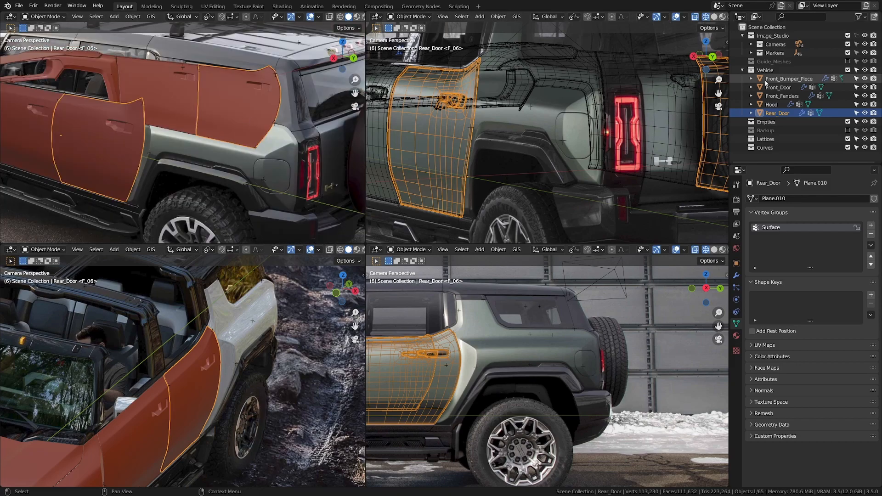
pyautogui.click(848, 62)
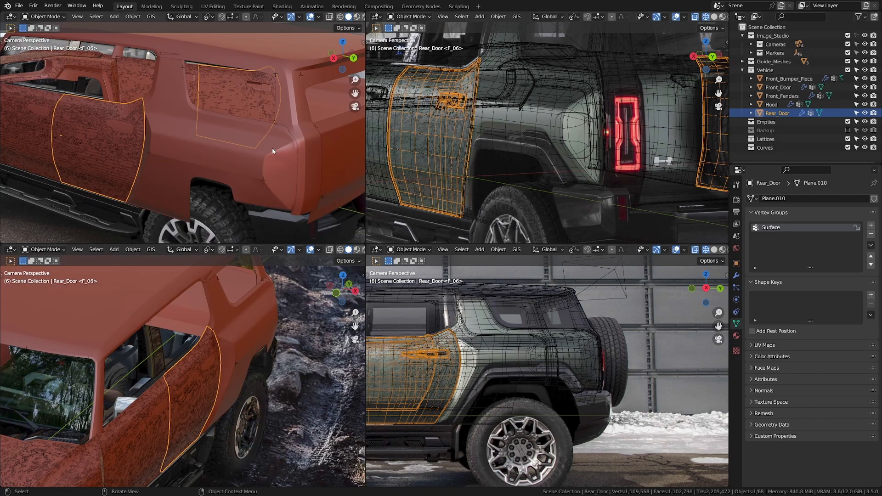
pyautogui.click(240, 149)
pyautogui.hotkey('shift', 'd')
pyautogui.press('Escape')
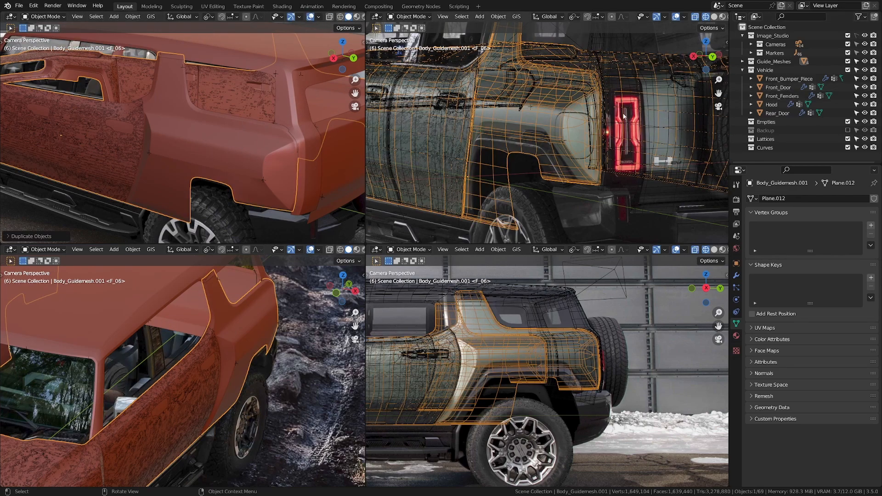
# Move the duplicate Body_Guidemesh.001 into the Vehicle collection
pyautogui.click(743, 61)
pyautogui.moveTo(790, 80); pyautogui.dragTo(770, 106)
pyautogui.click(742, 62)
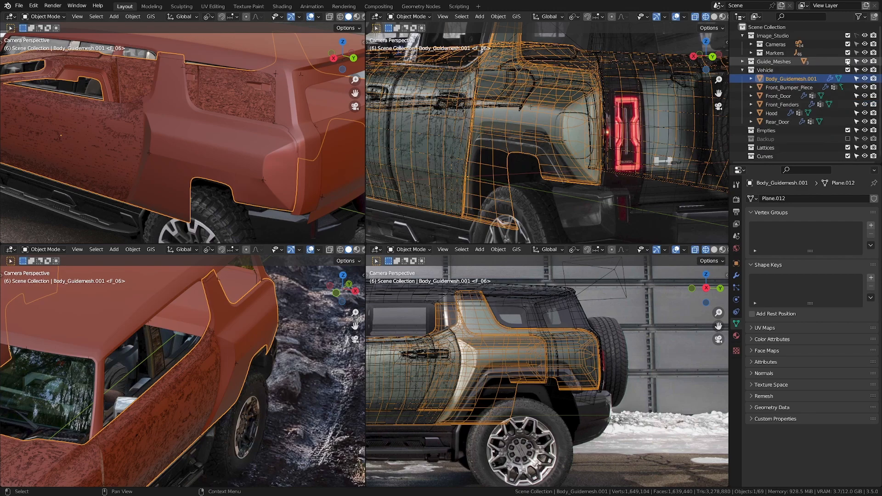
# Exclude the Guide_Meshes collection from the scene and set the duplicate's viewport subdivision level to 2
pyautogui.click(847, 61)
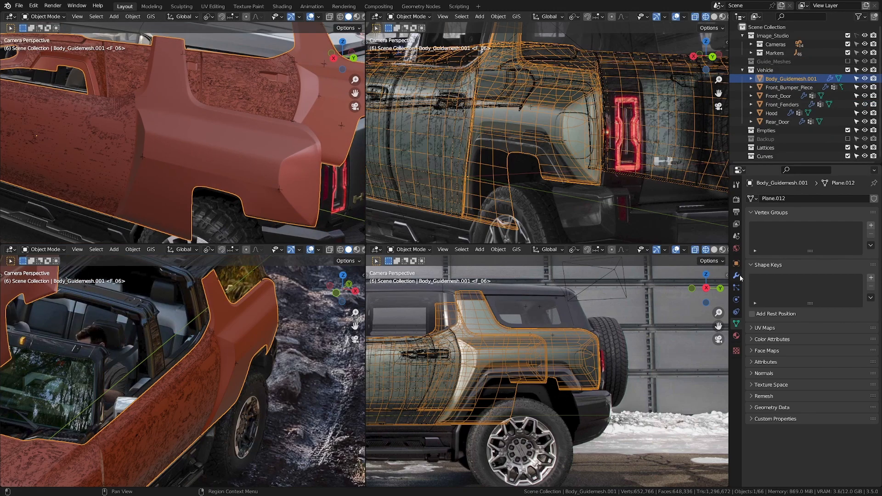
pyautogui.click(736, 275)
pyautogui.click(801, 332)
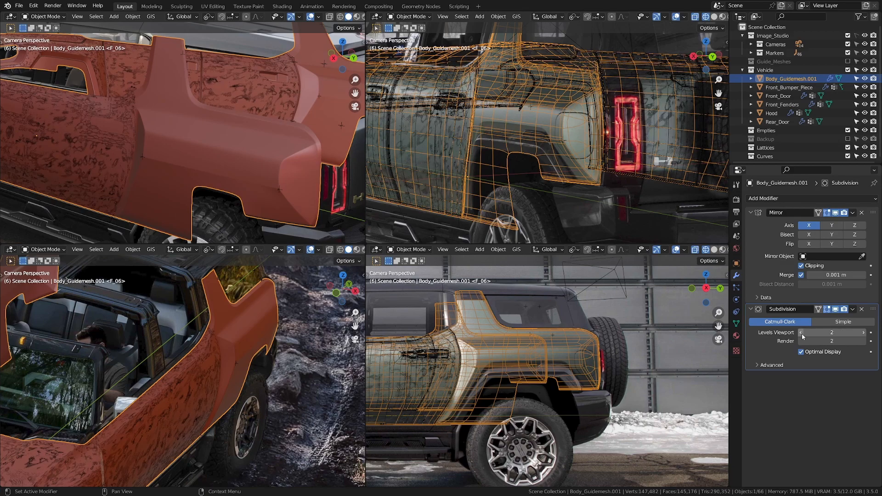
# Delete a vertical loop from the duplicate body mesh over the rear door area to detach the rear quarter section
pyautogui.press('Tab')
pyautogui.moveTo(202, 144); pyautogui.dragTo(186, 141, button='middle')
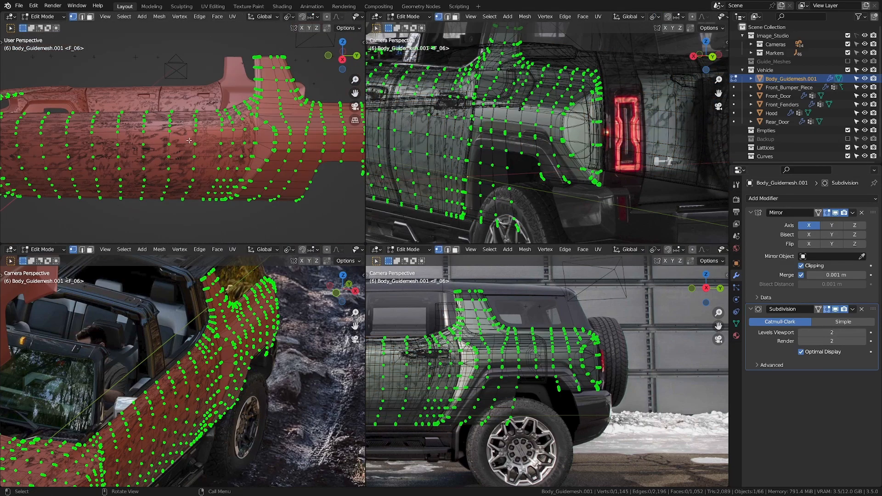
pyautogui.scroll(10, 186, 141)
pyautogui.press('z')
pyautogui.click(179, 152)
pyautogui.scroll(-4, 215, 138)
pyautogui.press('a')
pyautogui.keyDown('alt'); pyautogui.click(217, 132); pyautogui.keyUp('alt')
pyautogui.scroll(-1, 217, 132)
pyautogui.scroll(-1, 218, 133)
pyautogui.press('x')
pyautogui.click(203, 120)
# Delete the linked front section of the duplicate body mesh, keeping only the rear quarter panel
pyautogui.press('l')
pyautogui.press('x')
pyautogui.click(262, 95)
pyautogui.press('z')
pyautogui.scroll(4, 199, 158)
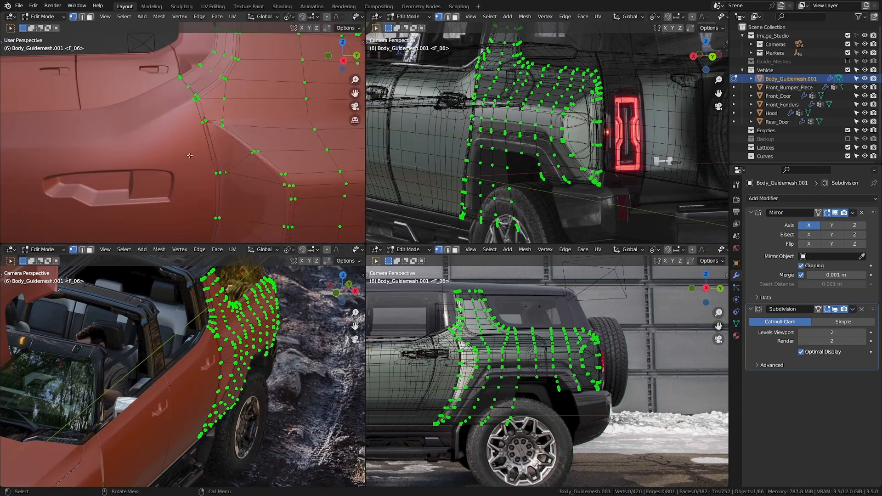
# Duplicate the edge loop along the back edge of the rear door and offset the copy outward along X
pyautogui.press('Tab')
pyautogui.click(183, 148)
pyautogui.press('Tab')
pyautogui.scroll(5, 203, 131)
pyautogui.scroll(4, 219, 115)
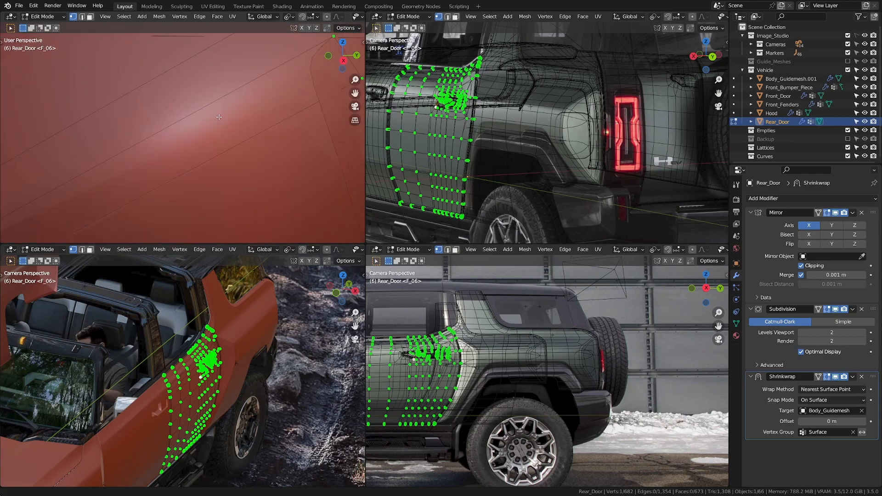
pyautogui.hotkey('alt', 'z')
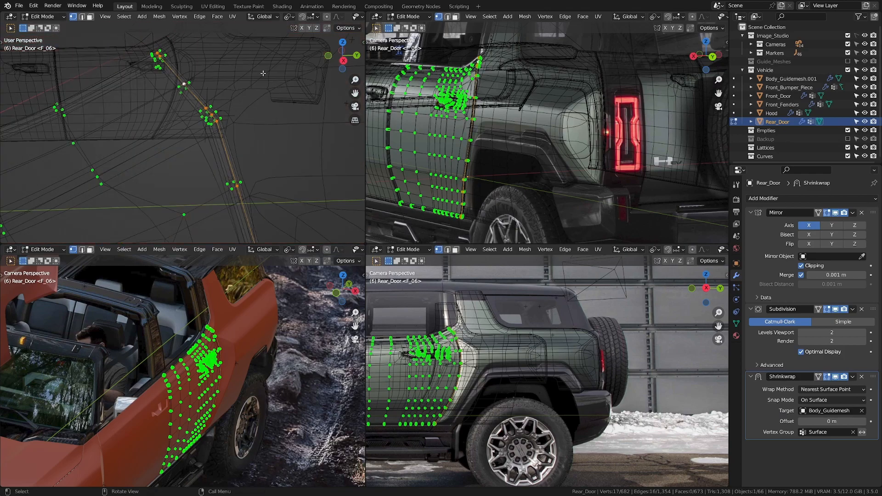
pyautogui.scroll(-5, 254, 131)
pyautogui.hotkey('alt', 'z')
pyautogui.moveTo(232, 147); pyautogui.dragTo(204, 142, button='middle')
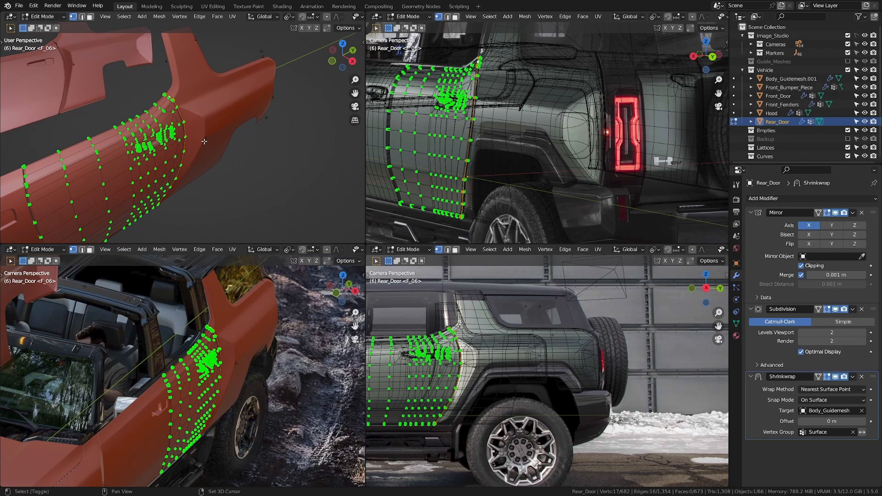
pyautogui.hotkey('shift', 'd')
pyautogui.press('x')
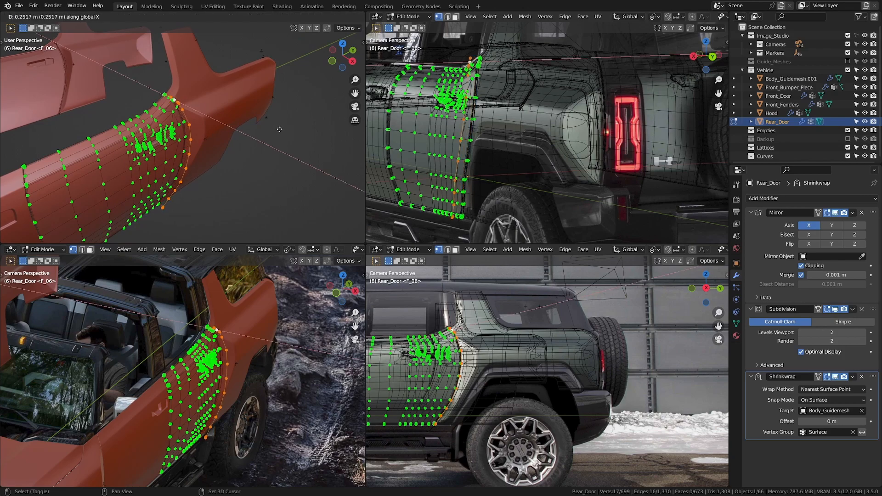
pyautogui.click(341, 119)
# Separate the duplicated edge into its own object and remove its Mirror, Subdivision and Shrinkwrap modifiers
pyautogui.press('p')
pyautogui.click(323, 122)
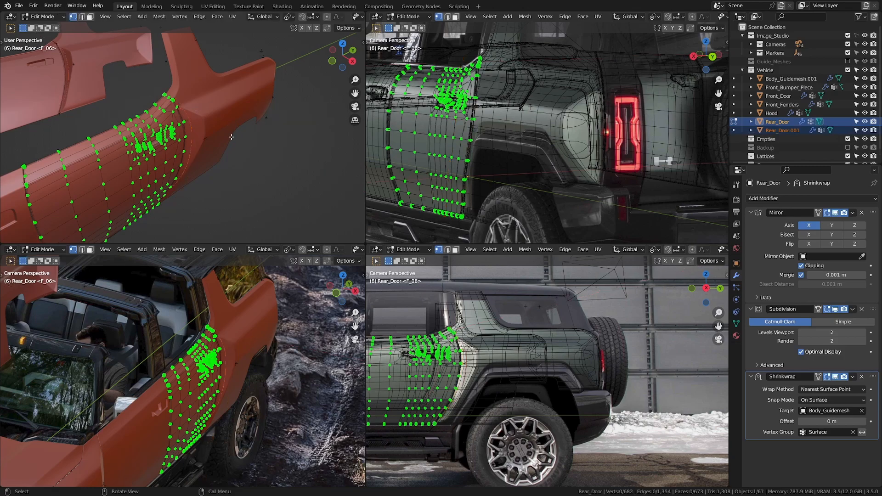
pyautogui.press('Tab')
pyautogui.hotkey('shift', 'z')
pyautogui.click(186, 107)
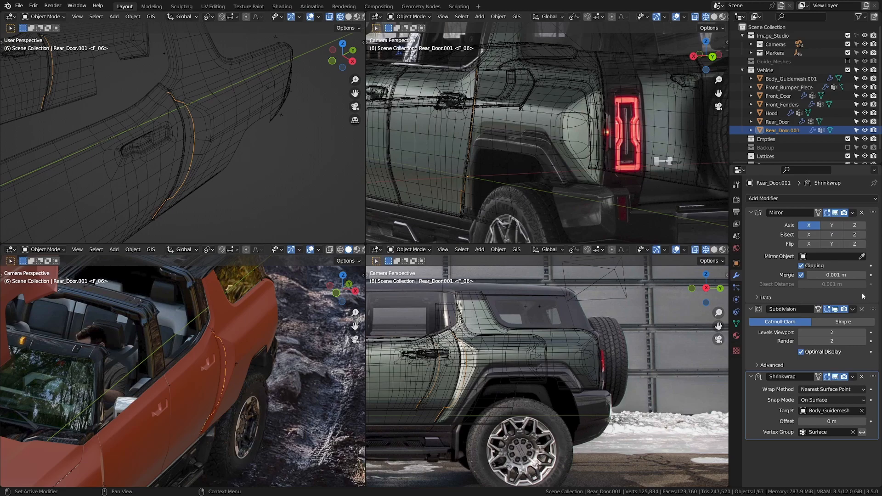
pyautogui.click(861, 213)
pyautogui.click(862, 212)
pyautogui.click(862, 213)
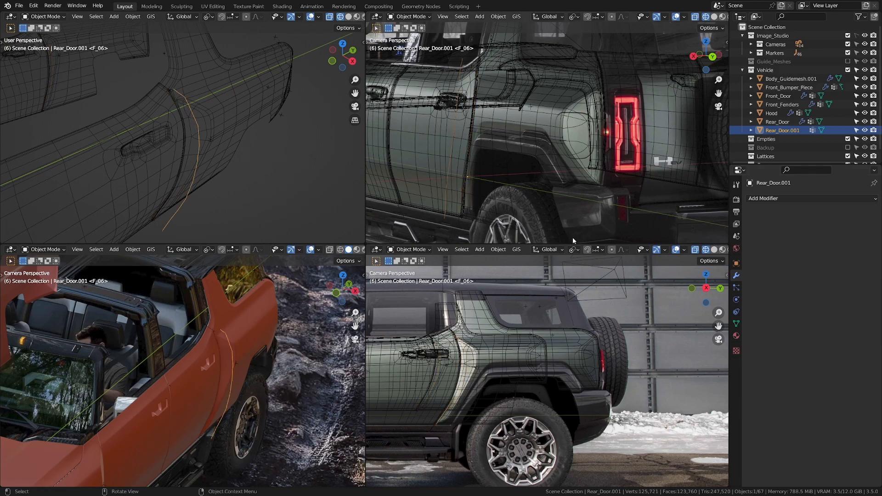
# In right side view, slide the upper end vertex of the separated edge outward past the door's upper corner
pyautogui.scroll(-2, 193, 218)
pyautogui.press('Tab')
pyautogui.press('KP_3')
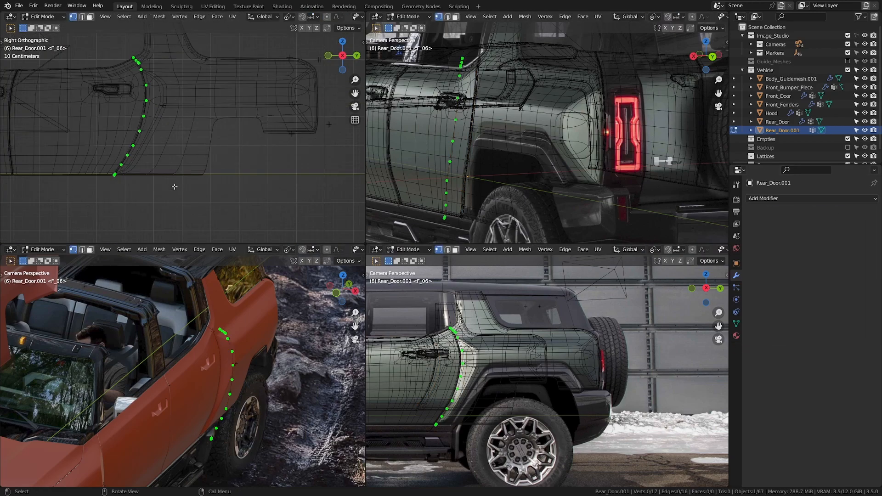
pyautogui.scroll(8, 160, 125)
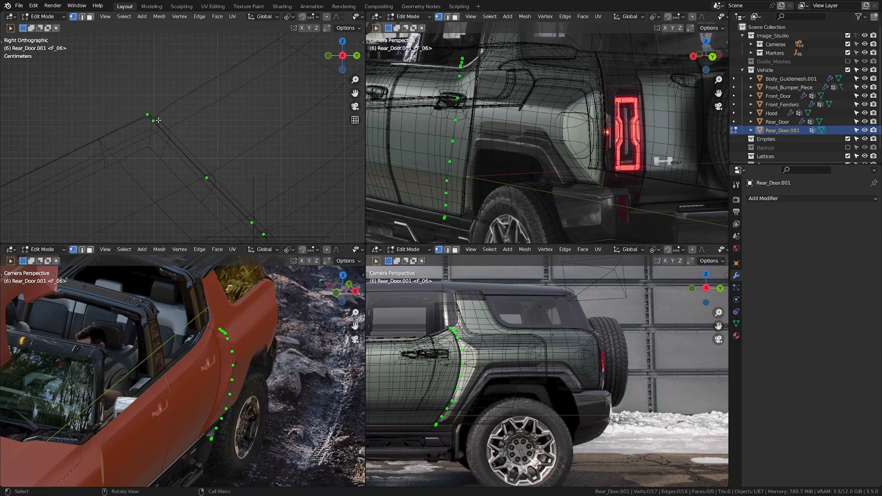
pyautogui.press('g')
pyautogui.press('g')
pyautogui.click(177, 114)
pyautogui.scroll(-6, 208, 111)
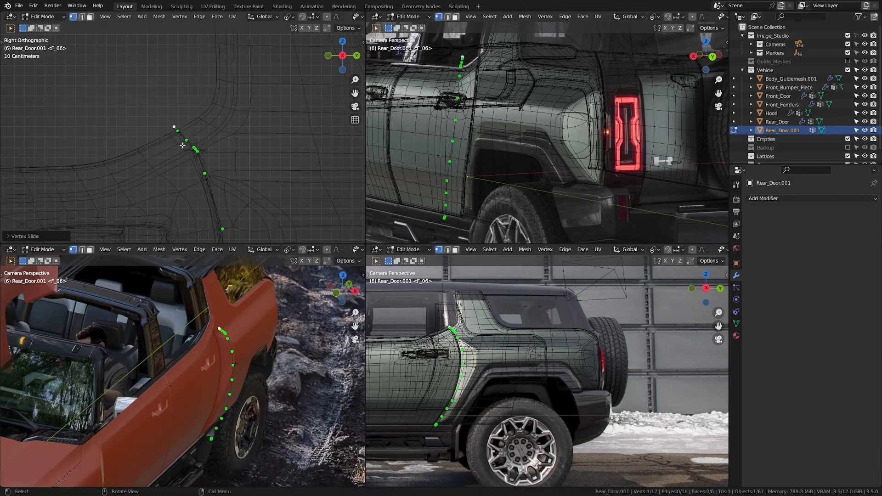
# Slide the lower end vertex of the separated edge outward below the body's bottom line
pyautogui.scroll(8, 183, 132)
pyautogui.click(173, 148)
pyautogui.press('g')
pyautogui.press('g')
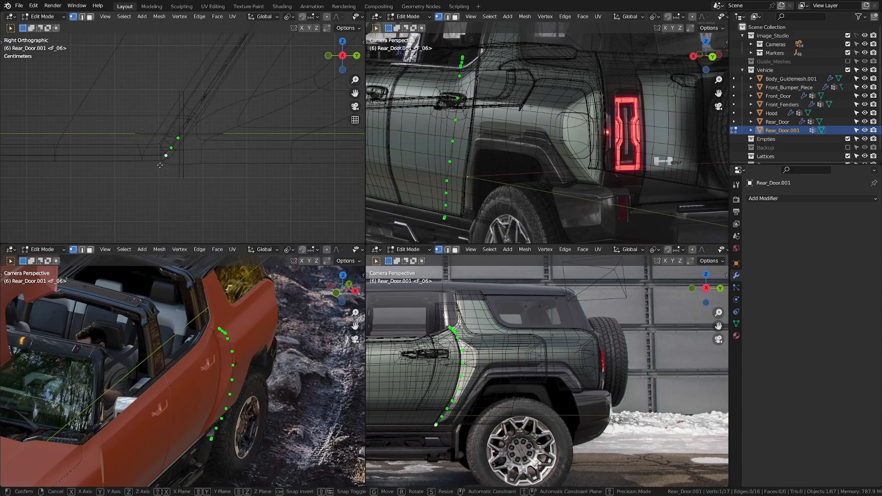
pyautogui.click(130, 193)
# Extrude the whole separated edge inward along X by about -1.25 m to form a cutting surface through the panel
pyautogui.scroll(-6, 210, 105)
pyautogui.moveTo(206, 90)
pyautogui.mouseDown(button='middle')
pyautogui.moveTo(219, 114)
pyautogui.moveTo(192, 142)
pyautogui.moveTo(219, 154)
pyautogui.mouseUp(button='middle')
pyautogui.hotkey('alt', 'a')
pyautogui.keyDown('alt'); pyautogui.click(192, 142); pyautogui.keyUp('alt')
pyautogui.hotkey('shift', 'z')
pyautogui.scroll(2, 248, 161)
pyautogui.press('e')
pyautogui.press('x')
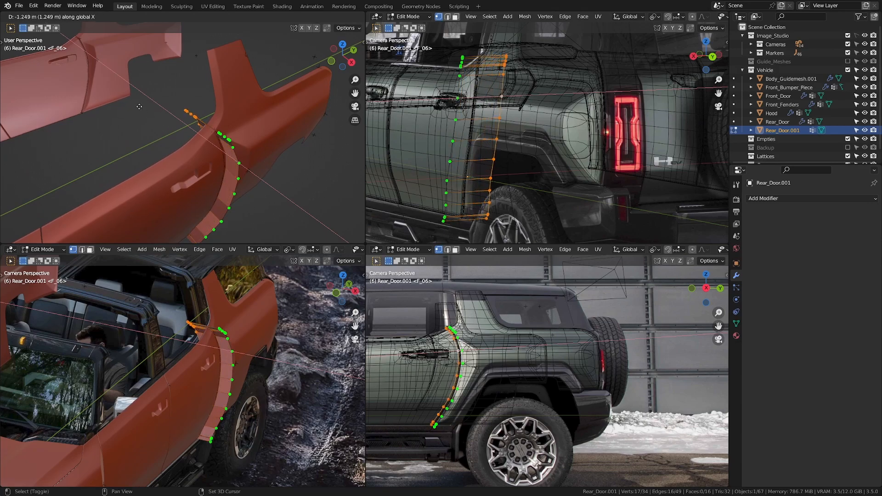
pyautogui.click(142, 108)
pyautogui.moveTo(141, 108); pyautogui.dragTo(236, 142, button='middle')
pyautogui.press('Tab')
# Add a Boolean Difference modifier to the quarter panel with Rear_Door.001 as the cutter
pyautogui.click(236, 128)
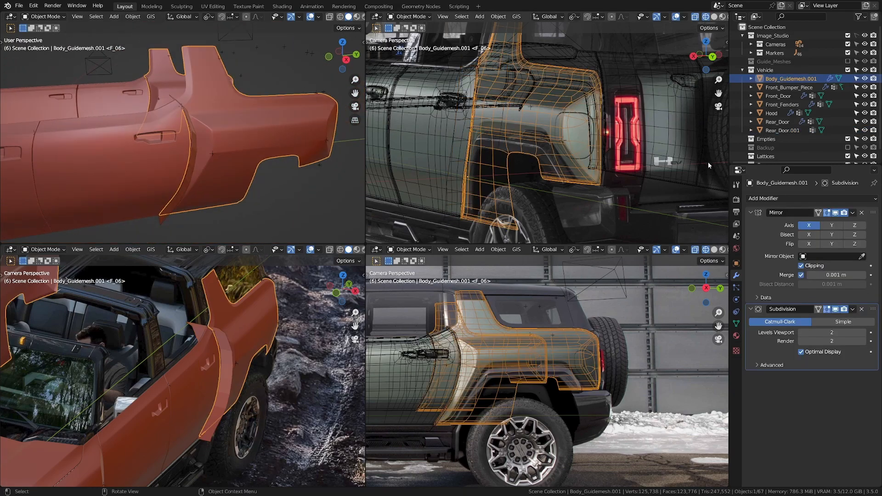
pyautogui.click(810, 197)
pyautogui.click(717, 242)
pyautogui.moveTo(295, 236); pyautogui.dragTo(606, 239, button='middle')
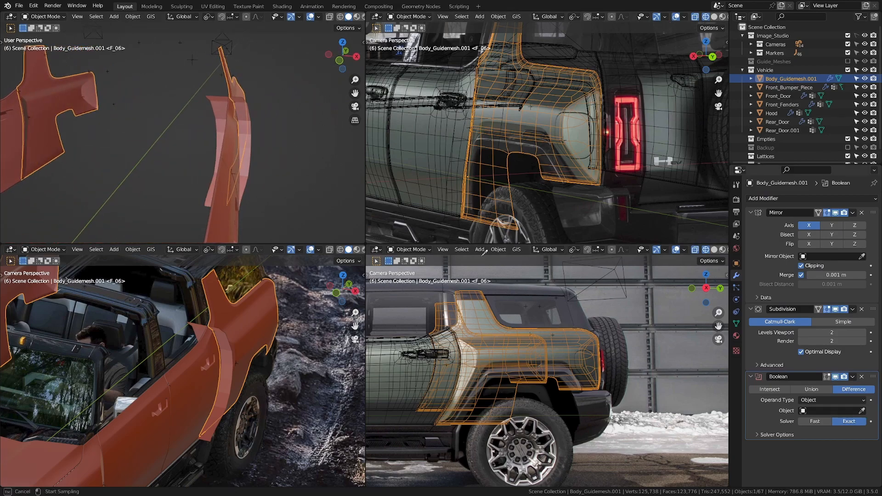
pyautogui.click(250, 138)
pyautogui.moveTo(300, 129); pyautogui.dragTo(206, 126, button='middle')
pyautogui.scroll(1, 274, 156)
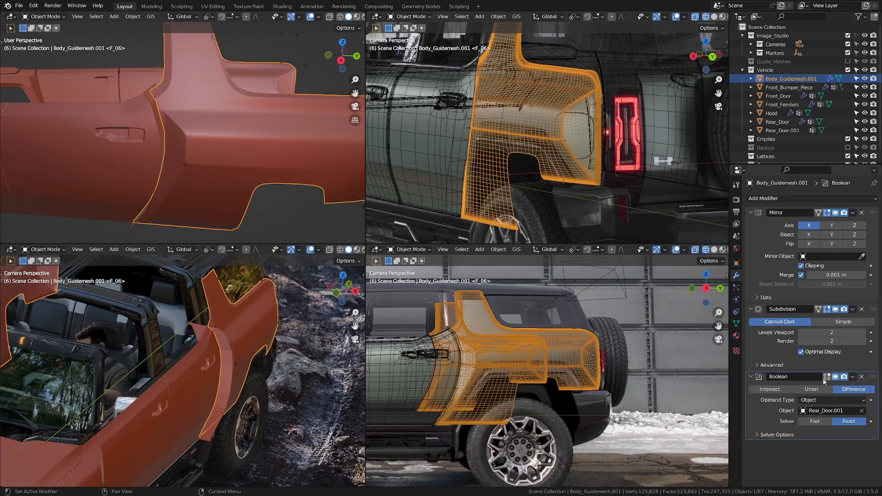
# Compare the Boolean's Fast solver with Exact on the panel's cut edge while the rear door is hidden
pyautogui.click(821, 422)
pyautogui.scroll(3, 128, 142)
pyautogui.click(203, 158)
pyautogui.moveTo(128, 143)
pyautogui.mouseDown(button='middle')
pyautogui.moveTo(204, 158)
pyautogui.moveTo(169, 97)
pyautogui.moveTo(101, 104)
pyautogui.moveTo(88, 131)
pyautogui.moveTo(212, 120)
pyautogui.moveTo(164, 94)
pyautogui.moveTo(213, 142)
pyautogui.moveTo(223, 134)
pyautogui.moveTo(287, 196)
pyautogui.mouseUp(button='middle')
pyautogui.press('h')
pyautogui.click(187, 120)
pyautogui.click(849, 423)
pyautogui.hotkey('shift', 'z')
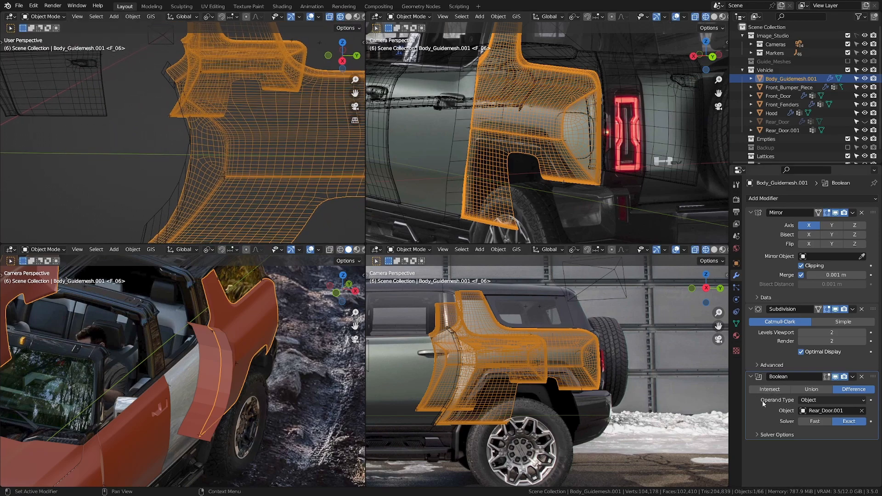
# Apply the panel's Boolean modifier and move the cutting surface to the Backup collection
pyautogui.hotkey('ctrl', 'x')
pyautogui.hotkey('shift', 'z')
pyautogui.moveTo(90, 136); pyautogui.dragTo(139, 115, button='middle')
pyautogui.click(138, 116)
pyautogui.press('m')
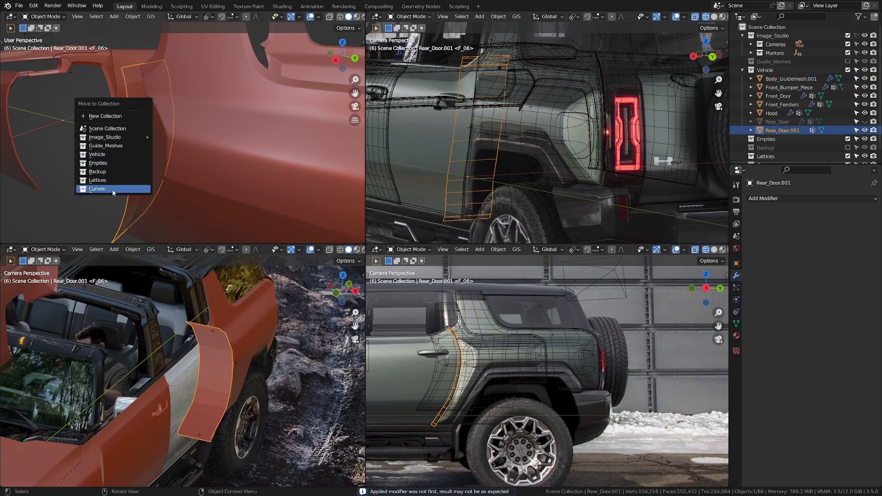
pyautogui.click(109, 173)
# Inspect the trimmed front edge of the quarter panel and its topology in Edit Mode
pyautogui.moveTo(158, 148); pyautogui.dragTo(239, 165, button='middle')
pyautogui.click(193, 151)
pyautogui.press('Tab')
pyautogui.moveTo(155, 125)
pyautogui.mouseDown(button='middle')
pyautogui.moveTo(206, 152)
pyautogui.moveTo(173, 106)
pyautogui.mouseUp(button='middle')
pyautogui.press('z')
pyautogui.click(184, 157)
pyautogui.press('a')
pyautogui.moveTo(173, 150)
pyautogui.keyDown('shift'); pyautogui.mouseDown(button='middle')
pyautogui.moveTo(184, 87)
pyautogui.moveTo(216, 131)
pyautogui.moveTo(231, 126)
pyautogui.moveTo(218, 171)
pyautogui.mouseUp(button='middle'); pyautogui.keyUp('shift')
pyautogui.press('z')
pyautogui.click(235, 131)
pyautogui.press('Tab')
# Unhide the rear door, open it together with the quarter panel in Edit Mode, and maximize the viewport
pyautogui.hotkey('alt', 'h')
pyautogui.click(182, 139)
pyautogui.keyDown('shift'); pyautogui.click(287, 121); pyautogui.keyUp('shift')
pyautogui.press('Tab')
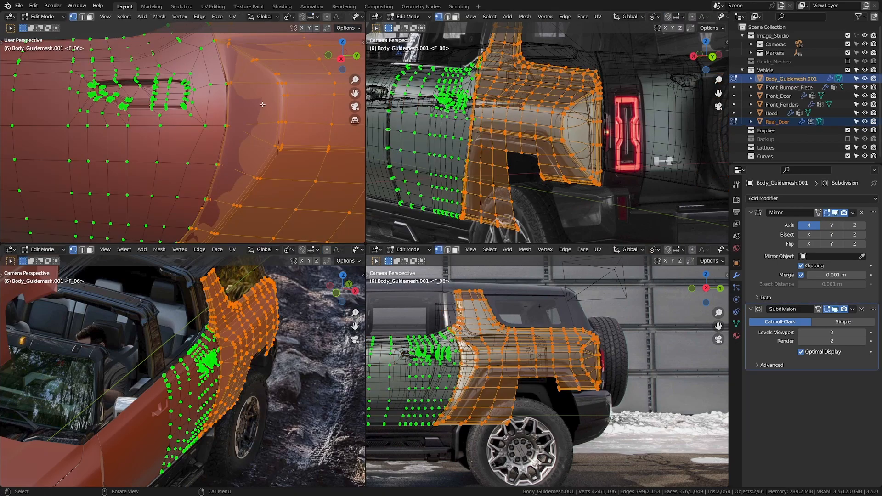
pyautogui.scroll(5, 285, 123)
pyautogui.keyDown('shift'); pyautogui.moveTo(275, 123); pyautogui.dragTo(222, 154, button='middle'); pyautogui.keyUp('shift')
pyautogui.hotkey('shift', 'z')
pyautogui.hotkey('ctrl', 'space')
# Merge the two nearly overlapping vertices on the upper part of the quarter panel's front edge at the last one
pyautogui.scroll(-3, 222, 154)
pyautogui.moveTo(478, 275)
pyautogui.mouseDown(button='middle')
pyautogui.moveTo(491, 262)
pyautogui.moveTo(447, 140)
pyautogui.moveTo(584, 218)
pyautogui.mouseUp(button='middle')
pyautogui.hotkey('shift', 'z')
pyautogui.scroll(3, 578, 217)
pyautogui.press('z')
pyautogui.moveTo(507, 214); pyautogui.dragTo(480, 210, button='middle')
pyautogui.scroll(3, 478, 209)
pyautogui.keyDown('shift'); pyautogui.moveTo(468, 156); pyautogui.dragTo(475, 235, button='middle'); pyautogui.keyUp('shift')
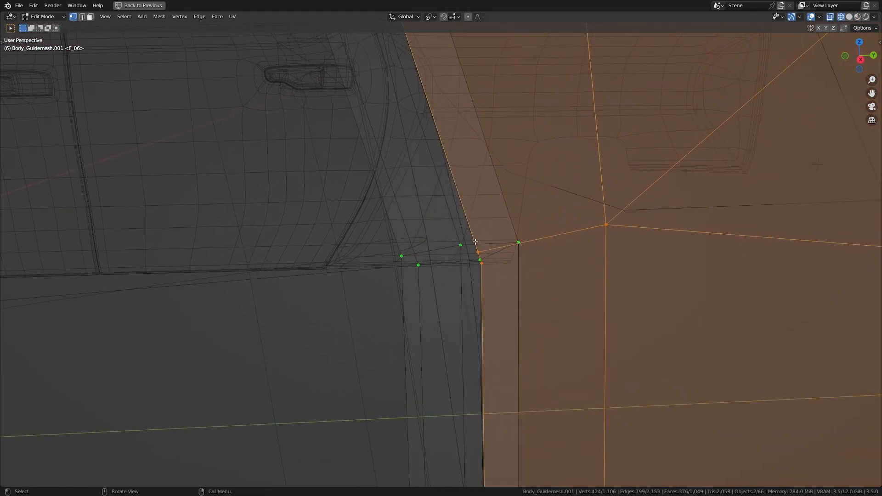
pyautogui.click(478, 254)
pyautogui.press('m')
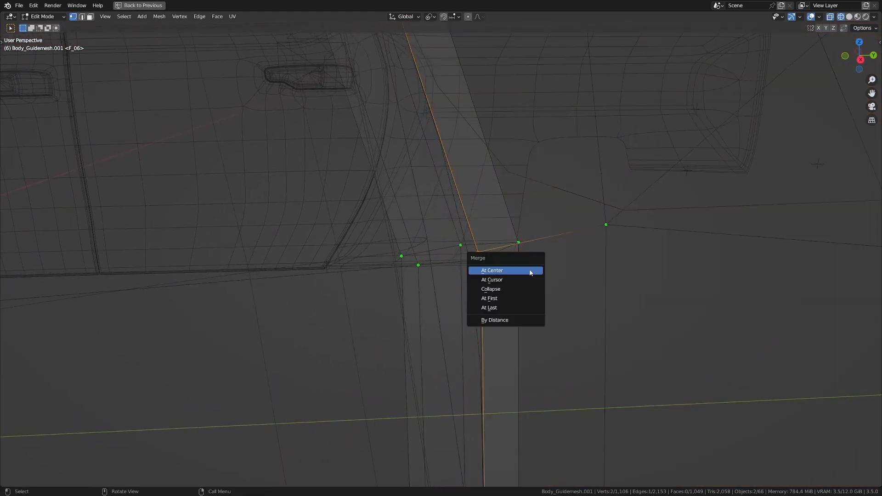
pyautogui.click(509, 307)
# Hide the rear door's geometry in Edit Mode, leaving only the quarter panel's vertices for the edge cleanup
pyautogui.scroll(-3, 480, 279)
pyautogui.scroll(-5, 480, 279)
pyautogui.keyDown('shift'); pyautogui.moveTo(480, 279); pyautogui.dragTo(464, 226, button='middle'); pyautogui.keyUp('shift')
pyautogui.scroll(8, 418, 191)
pyautogui.scroll(3, 417, 191)
pyautogui.press('a')
pyautogui.keyDown('shift'); pyautogui.moveTo(390, 175); pyautogui.dragTo(448, 231, button='middle'); pyautogui.keyUp('shift')
pyautogui.hotkey('alt', 'a')
pyautogui.scroll(-3, 581, 236)
pyautogui.press('a')
pyautogui.scroll(3, 496, 198)
pyautogui.keyDown('shift'); pyautogui.moveTo(496, 197); pyautogui.dragTo(487, 239, button='middle'); pyautogui.keyUp('shift')
pyautogui.hotkey('alt', 'z')
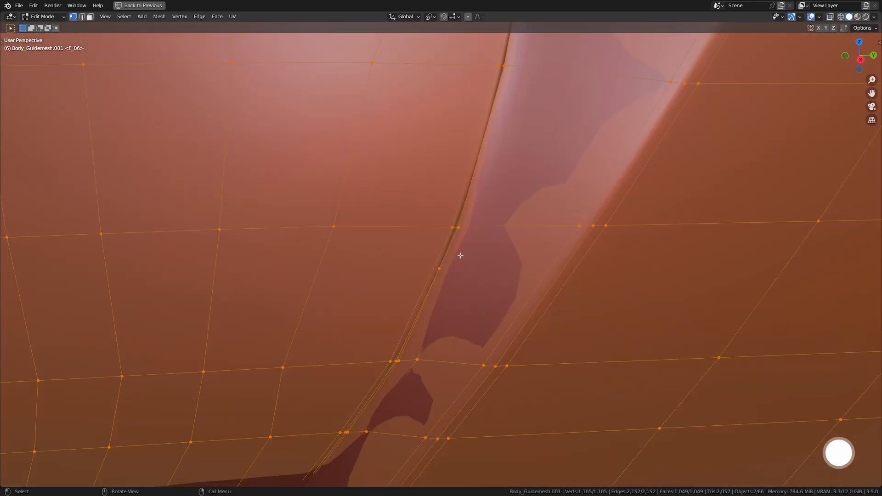
pyautogui.press('h')
pyautogui.hotkey('alt', 'h')
pyautogui.press('h')
pyautogui.hotkey('alt', 'z')
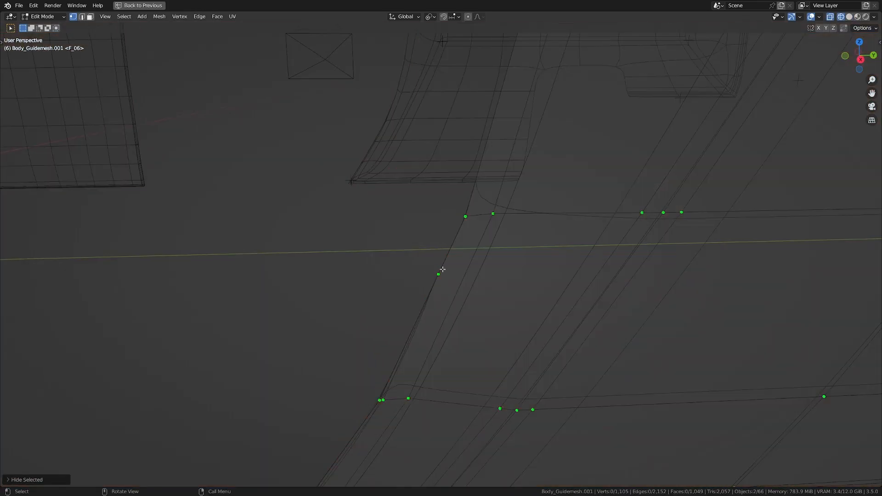
# Merge the stray vertices on the quarter panel's front edge with the nearby vertex of the horizontal edge
pyautogui.keyDown('shift'); pyautogui.click(463, 207); pyautogui.keyUp('shift')
pyautogui.scroll(5, 494, 226)
pyautogui.scroll(-7, 409, 364)
pyautogui.click(419, 317)
pyautogui.scroll(7, 476, 279)
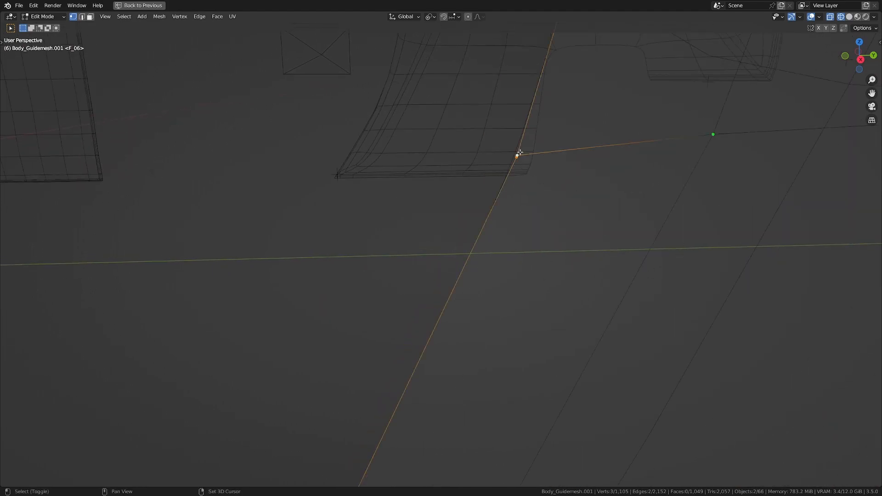
pyautogui.press('m')
pyautogui.click(526, 231)
# Dissolve the redundant edges along the front cut edge of the quarter panel
pyautogui.scroll(-7, 498, 239)
pyautogui.press('l')
pyautogui.keyDown('shift'); pyautogui.moveTo(486, 200); pyautogui.dragTo(508, 144, button='middle'); pyautogui.keyUp('shift')
pyautogui.scroll(5, 488, 202)
pyautogui.keyDown('shift'); pyautogui.moveTo(480, 217); pyautogui.dragTo(428, 210, button='middle'); pyautogui.keyUp('shift')
pyautogui.keyDown('alt'); pyautogui.click(415, 207); pyautogui.keyUp('alt')
pyautogui.keyDown('shift'); pyautogui.moveTo(419, 260); pyautogui.dragTo(483, 260, button='middle'); pyautogui.keyUp('shift')
pyautogui.press('x')
pyautogui.click(489, 262)
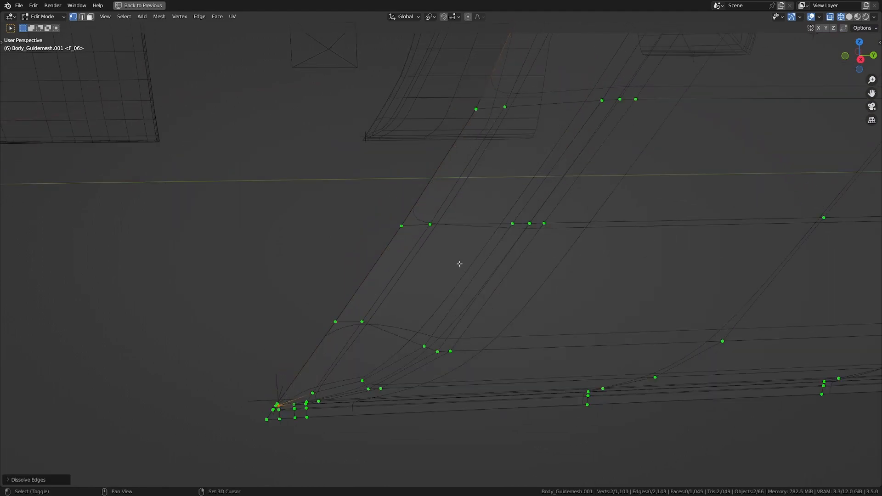
# Dissolve the stray vertex on the quarter panel's front edge just above the lower corner
pyautogui.press('l')
pyautogui.scroll(3, 274, 210)
pyautogui.keyDown('shift'); pyautogui.moveTo(275, 210); pyautogui.dragTo(309, 209, button='middle'); pyautogui.keyUp('shift')
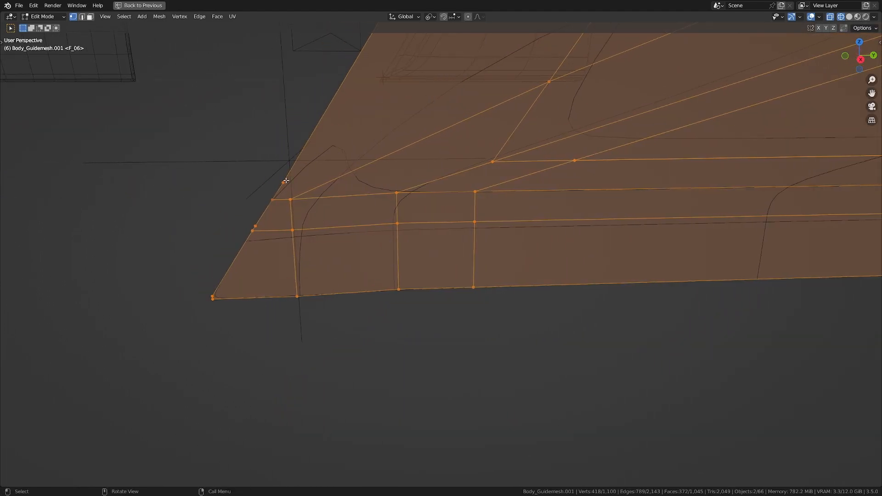
pyautogui.click(285, 182)
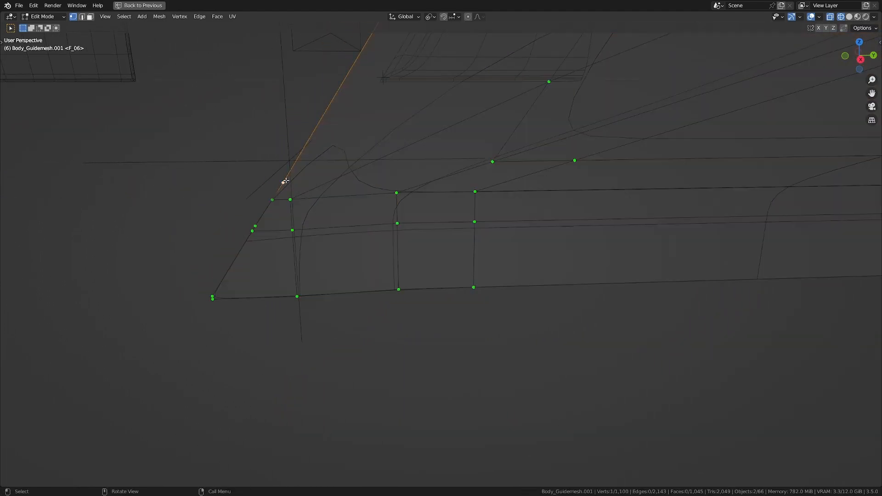
pyautogui.press('x')
pyautogui.click(298, 202)
# Merge the two pairs of nearly overlapping vertices at the quarter panel's lower front corner, each at the last one
pyautogui.press('l')
pyautogui.click(255, 227)
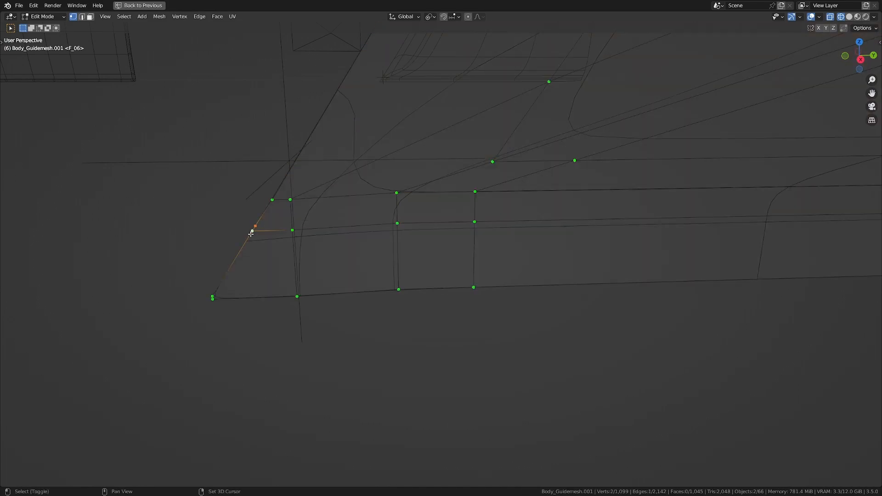
pyautogui.press('x')
pyautogui.click(252, 234)
pyautogui.press('l')
pyautogui.click(213, 290)
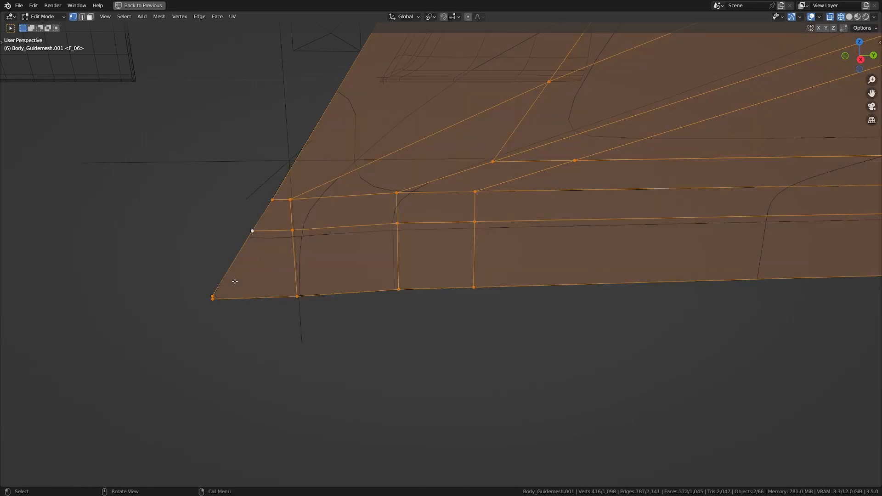
pyautogui.press('m')
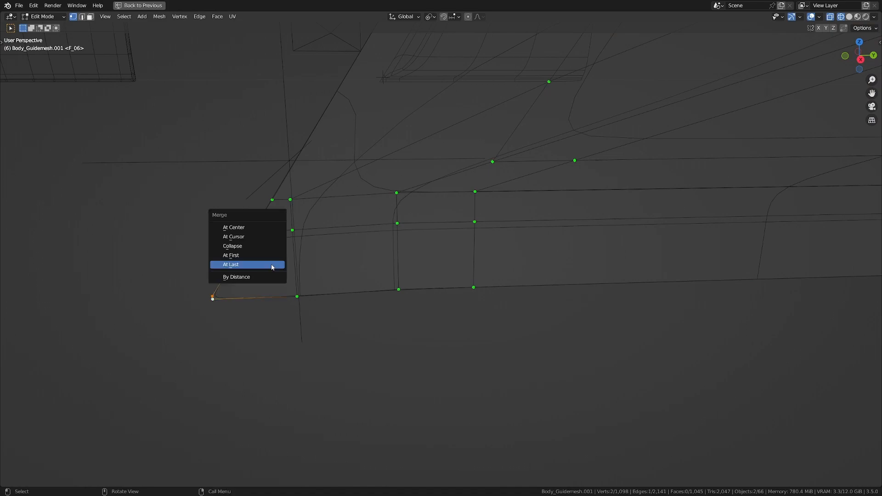
pyautogui.click(271, 267)
# Select the whole linked quarter panel mesh and merge its vertices by distance
pyautogui.press('l')
pyautogui.scroll(-4, 366, 263)
pyautogui.keyDown('shift'); pyautogui.moveTo(366, 264); pyautogui.dragTo(375, 320, button='middle'); pyautogui.keyUp('shift')
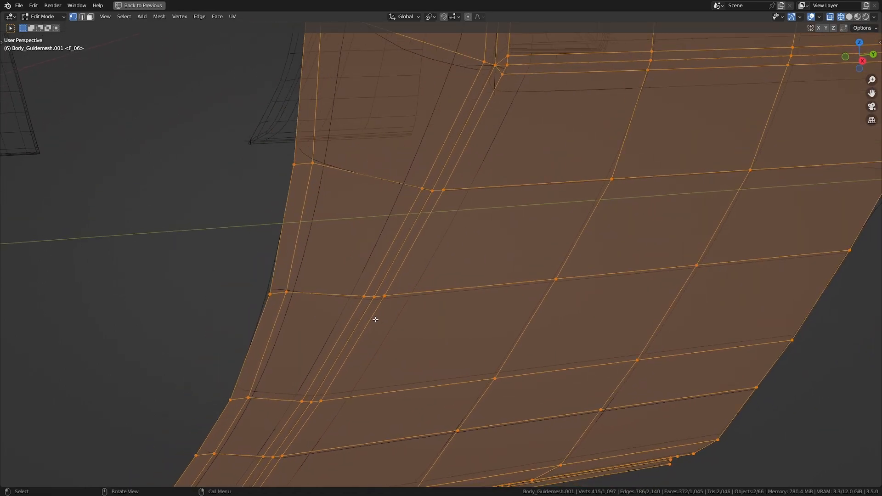
pyautogui.press('m')
pyautogui.click(358, 351)
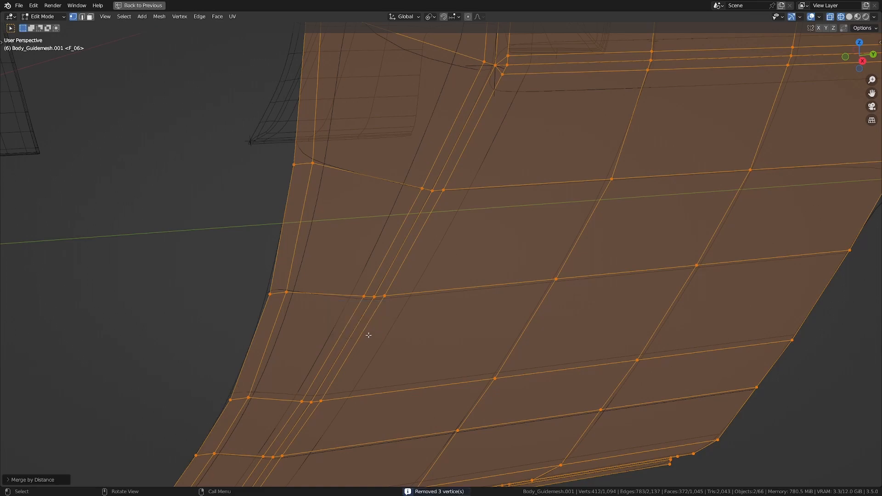
# Knife a supporting edge line just behind the quarter panel's front edge, from the existing inner vertex up to the window corner
pyautogui.moveTo(492, 228); pyautogui.dragTo(469, 237, button='middle')
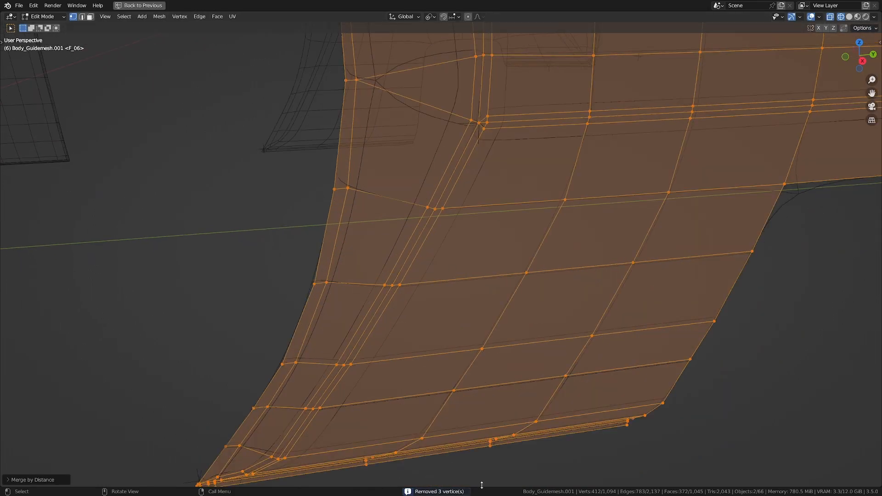
pyautogui.moveTo(322, 85); pyautogui.dragTo(312, 76, button='middle')
pyautogui.keyDown('shift'); pyautogui.moveTo(317, 78); pyautogui.dragTo(369, 361, button='middle'); pyautogui.keyUp('shift')
pyautogui.scroll(1, 364, 312)
pyautogui.scroll(-2, 365, 312)
pyautogui.scroll(1, 353, 240)
pyautogui.keyDown('shift'); pyautogui.moveTo(358, 263); pyautogui.dragTo(366, 268, button='middle'); pyautogui.keyUp('shift')
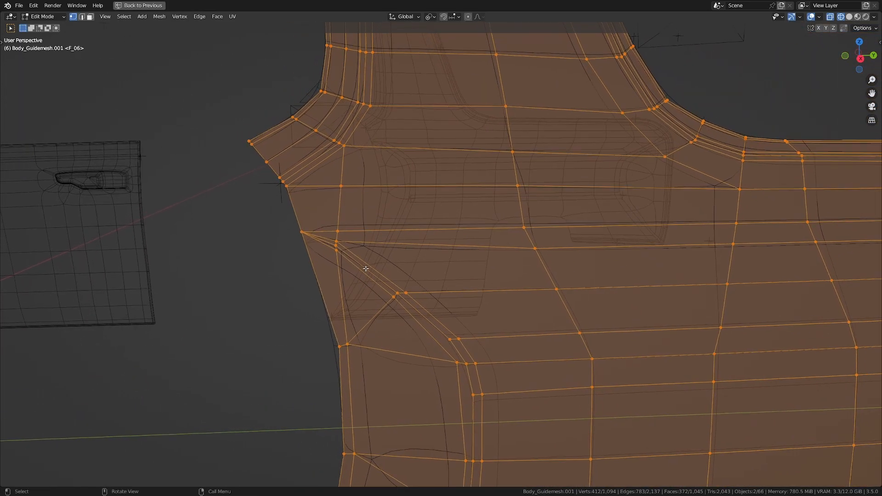
pyautogui.press('k')
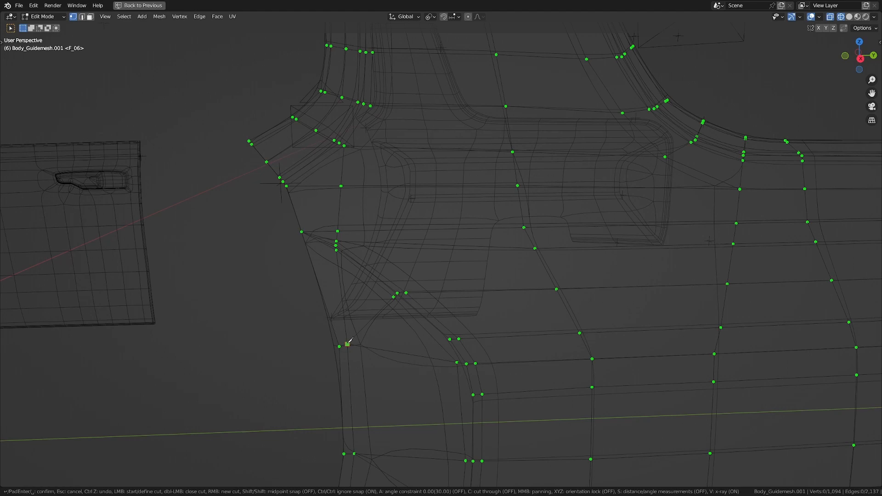
pyautogui.scroll(3, 319, 235)
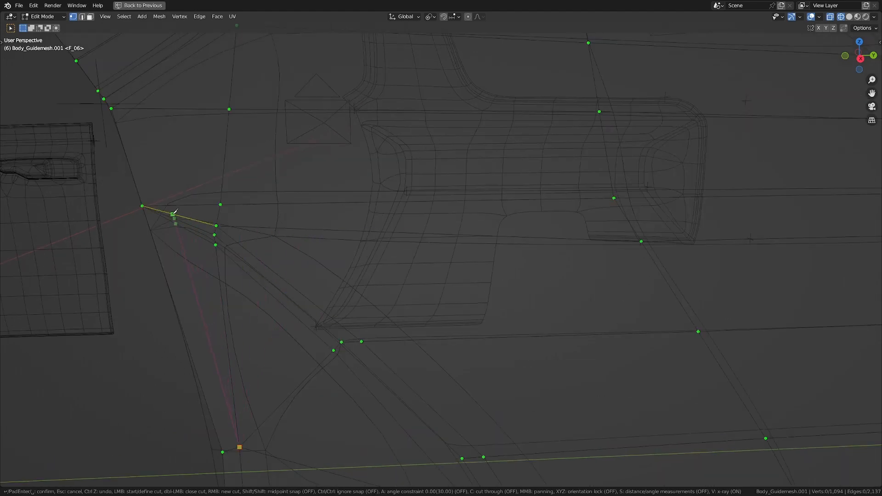
pyautogui.scroll(-1, 166, 213)
pyautogui.moveTo(184, 188); pyautogui.dragTo(230, 205, button='middle')
pyautogui.moveTo(346, 259); pyautogui.dragTo(345, 212, button='middle')
pyautogui.scroll(2, 345, 212)
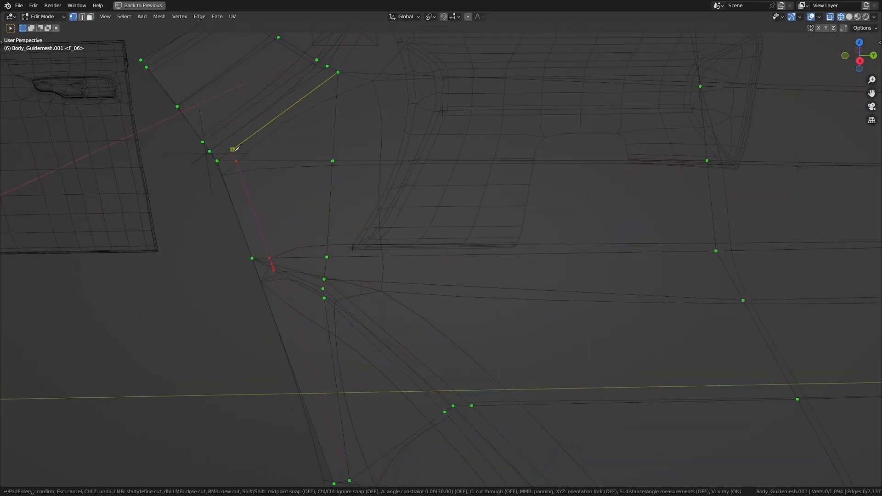
pyautogui.click(157, 51)
pyautogui.press('space')
# Merge the two close vertices of the new supporting line where it bends near the window corner
pyautogui.keyDown('shift'); pyautogui.moveTo(297, 184); pyautogui.dragTo(321, 193, button='middle'); pyautogui.keyUp('shift')
pyautogui.hotkey('alt', 'a')
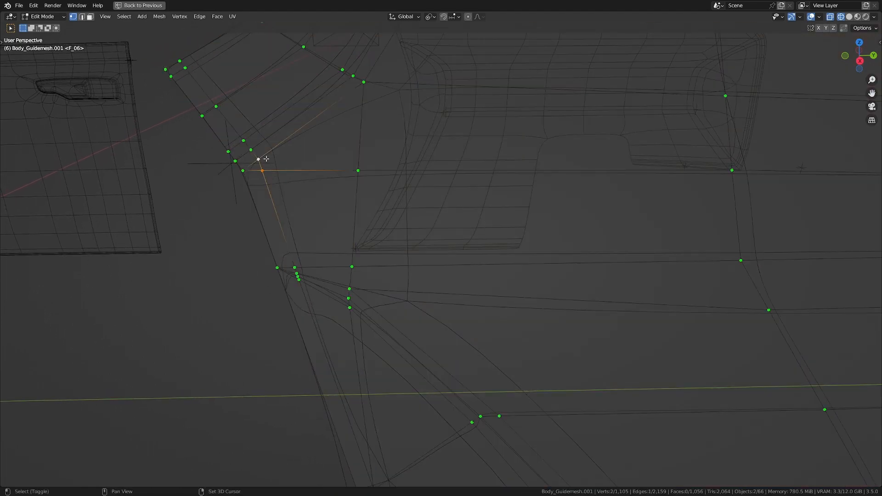
pyautogui.press('m')
pyautogui.click(276, 155)
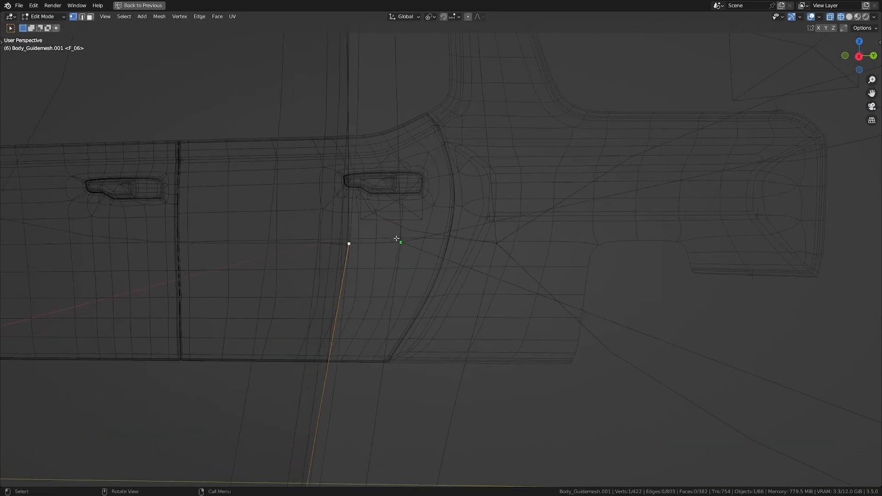
# Merge the two remaining pairs of nearly overlapping vertices on the quarter panel's front edge at the last one
pyautogui.scroll(2, 391, 230)
pyautogui.keyDown('shift'); pyautogui.moveTo(248, 227); pyautogui.dragTo(300, 230, button='middle'); pyautogui.keyUp('shift')
pyautogui.press('m')
pyautogui.click(390, 243)
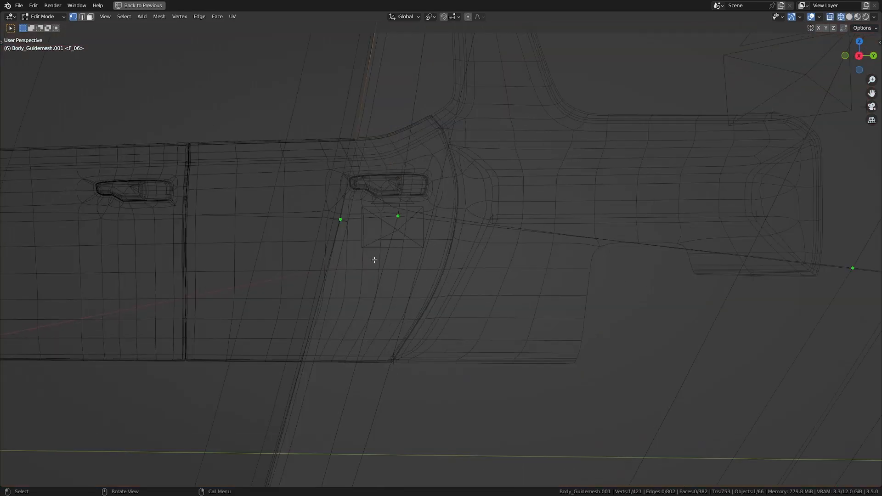
pyautogui.press('m')
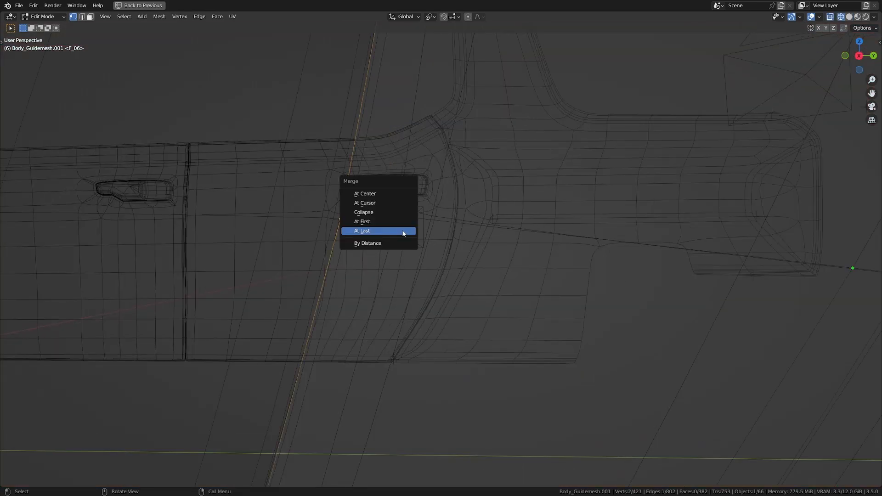
pyautogui.click(404, 233)
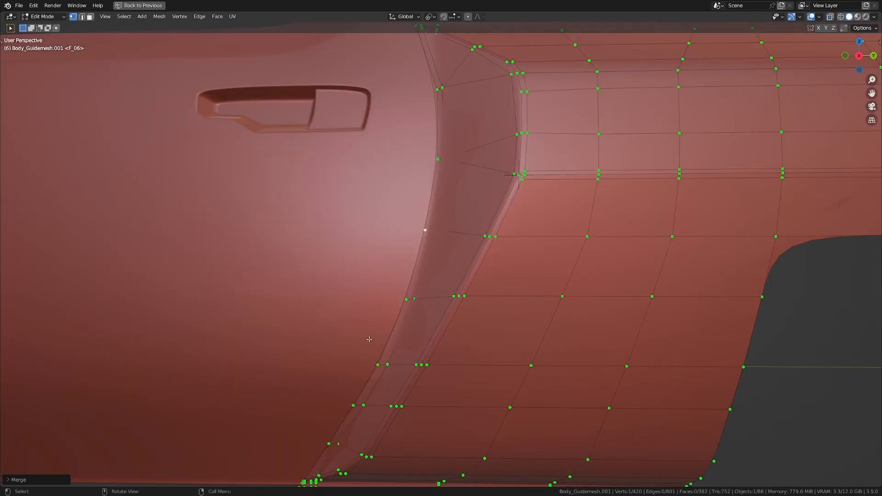
# Move the quarter panel's front edge loop along the Y axis away from the rear door to open a panel gap
pyautogui.keyDown('shift'); pyautogui.moveTo(419, 302); pyautogui.dragTo(364, 480, button='middle'); pyautogui.keyUp('shift')
pyautogui.keyDown('alt'); pyautogui.click(384, 336); pyautogui.keyUp('alt')
pyautogui.scroll(1, 410, 339)
pyautogui.keyDown('shift'); pyautogui.moveTo(389, 306); pyautogui.dragTo(421, 338, button='middle'); pyautogui.keyUp('shift')
pyautogui.scroll(2, 421, 338)
pyautogui.press('g')
pyautogui.press('y')
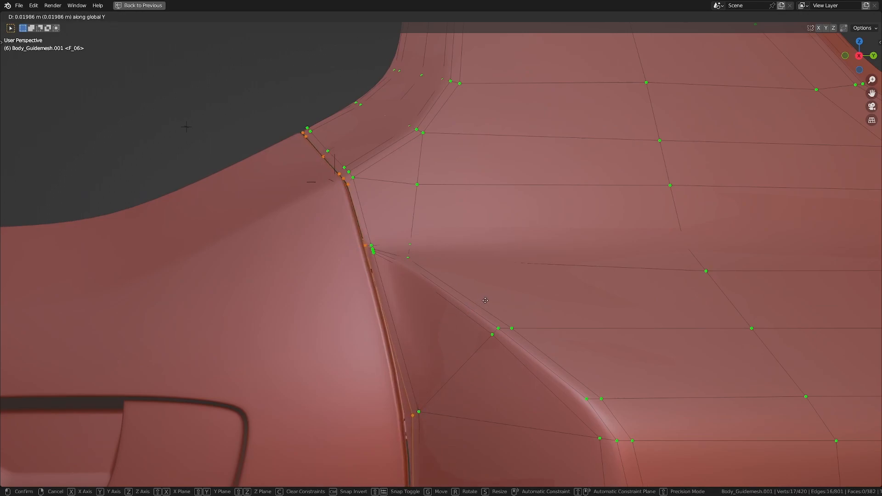
pyautogui.click(511, 287)
# In the right view, move the upper section of the front edge beside the window corner slightly up and forward to even the gap
pyautogui.keyDown('shift'); pyautogui.moveTo(426, 248); pyautogui.dragTo(453, 321, button='middle'); pyautogui.keyUp('shift')
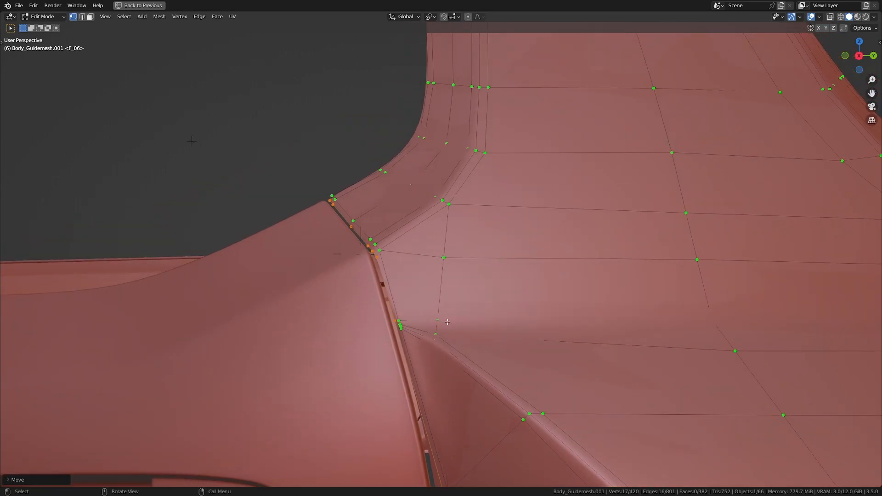
pyautogui.press('KP_3')
pyautogui.scroll(3, 425, 277)
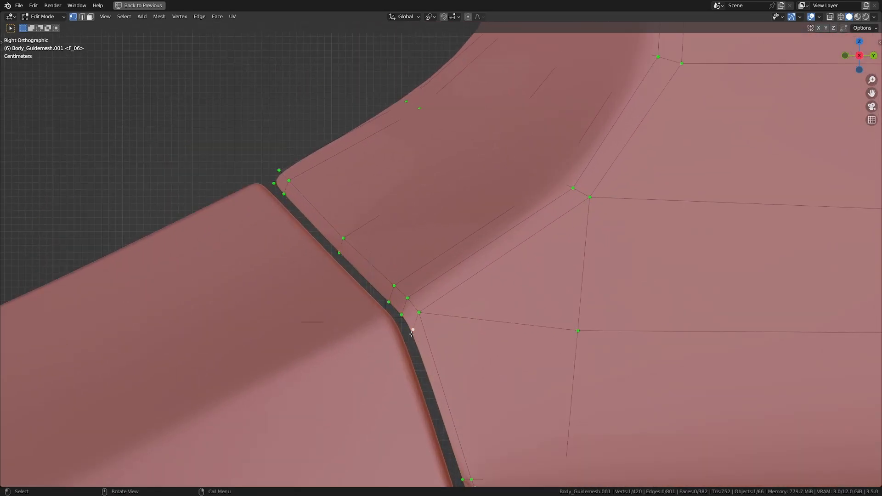
pyautogui.keyDown('ctrl'); pyautogui.click(274, 183); pyautogui.keyUp('ctrl')
pyautogui.press('g')
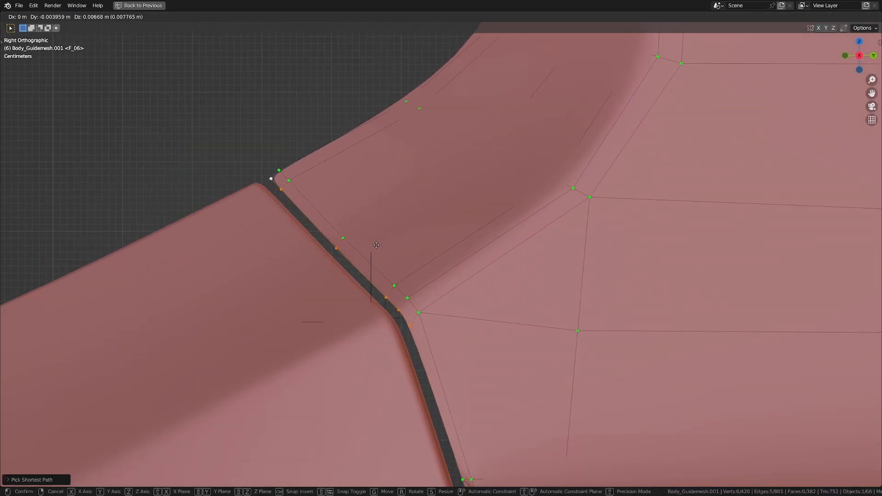
pyautogui.click(361, 218)
# Move the front edge vertex beside the crease's starting point slightly down along the door gap
pyautogui.scroll(5, 419, 280)
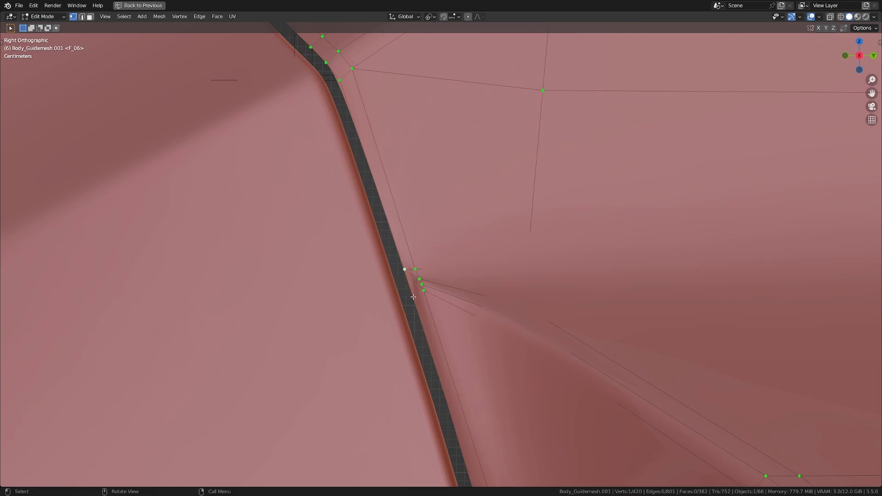
pyautogui.press('g')
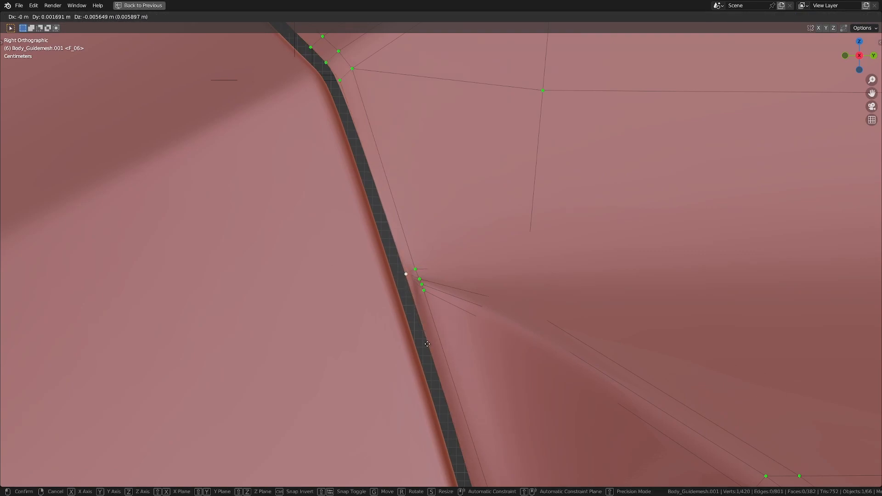
pyautogui.click(428, 345)
# Knife an edge from the lowest crease vertex to its own point on the front edge, replacing the edge to the shared vertex
pyautogui.scroll(7, 428, 346)
pyautogui.keyDown('shift'); pyautogui.moveTo(386, 367); pyautogui.dragTo(422, 316, button='middle'); pyautogui.keyUp('shift')
pyautogui.hotkey('shift', 'z')
pyautogui.press('k')
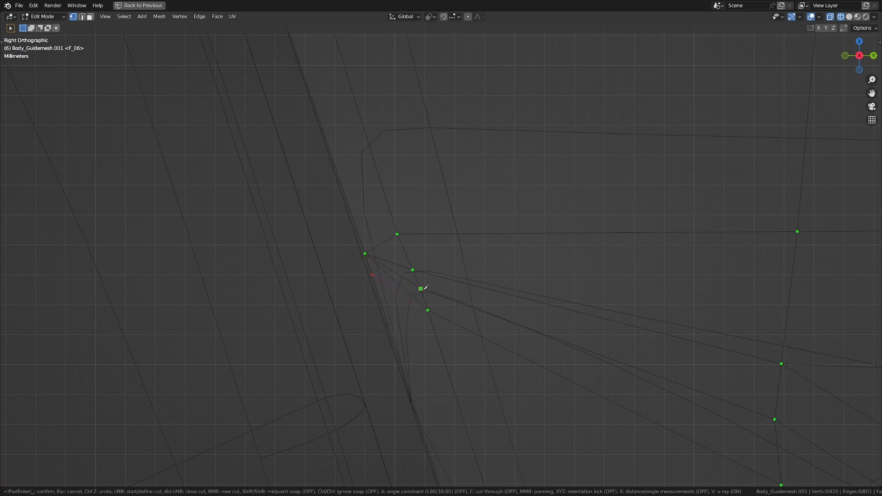
pyautogui.press('Return')
pyautogui.keyDown('shift'); pyautogui.click(365, 254); pyautogui.keyUp('shift')
pyautogui.keyDown('shift'); pyautogui.click(428, 310); pyautogui.keyUp('shift')
pyautogui.scroll(1, 419, 290)
pyautogui.press('a')
pyautogui.press('a')
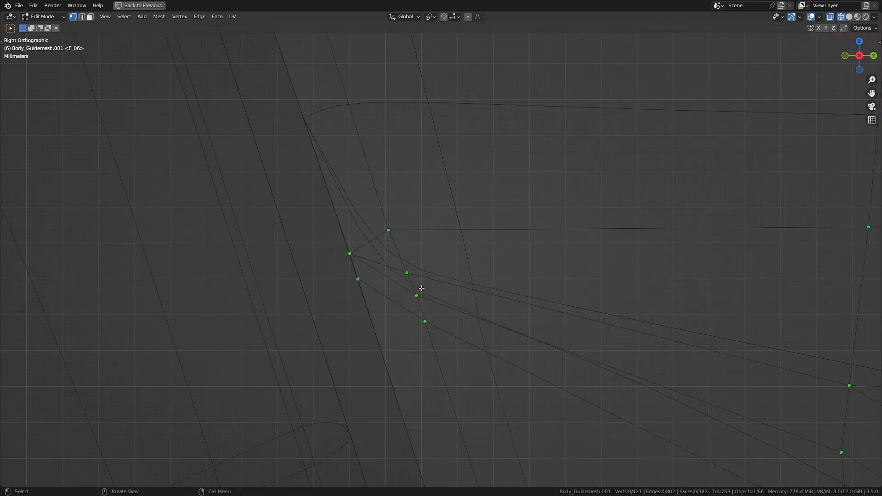
# Knife a separate edge from the middle crease vertex to the front edge and remove its old edge to the shared vertex
pyautogui.press('k')
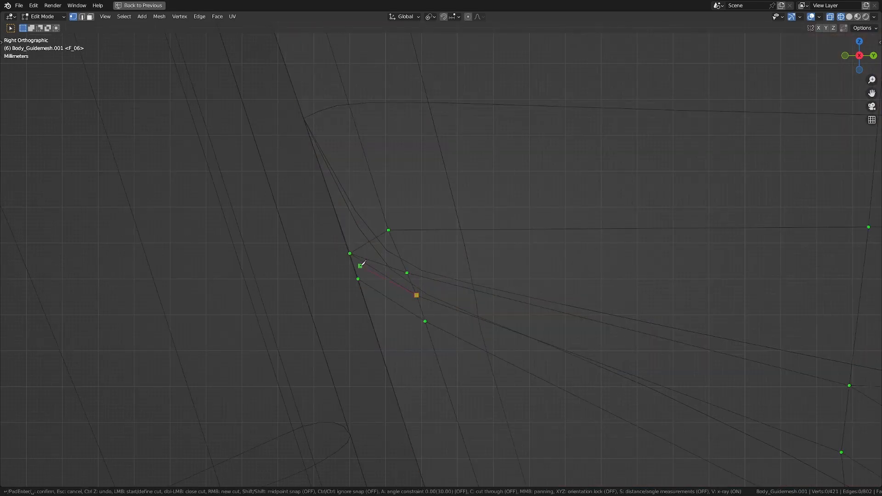
pyautogui.click(359, 265)
pyautogui.press('Return')
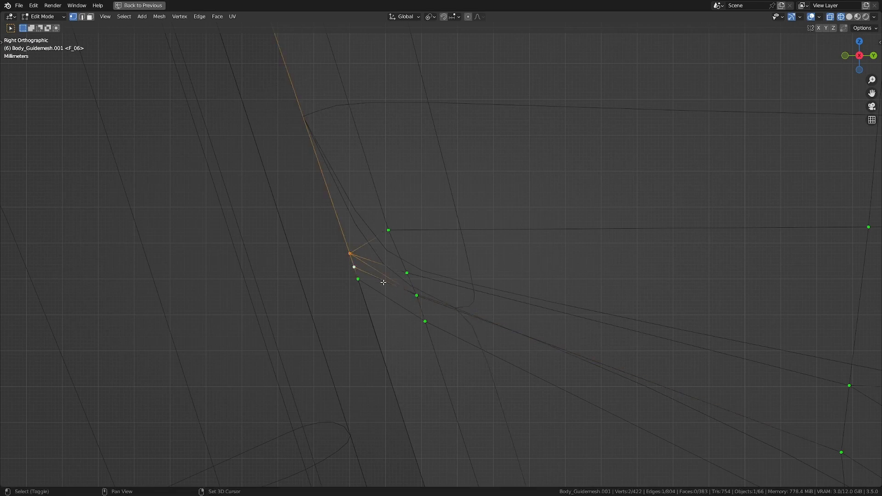
pyautogui.keyDown('shift'); pyautogui.click(412, 271); pyautogui.keyUp('shift')
pyautogui.keyDown('shift'); pyautogui.moveTo(395, 248); pyautogui.dragTo(400, 262, button='middle'); pyautogui.keyUp('shift')
pyautogui.press('a')
pyautogui.press('a')
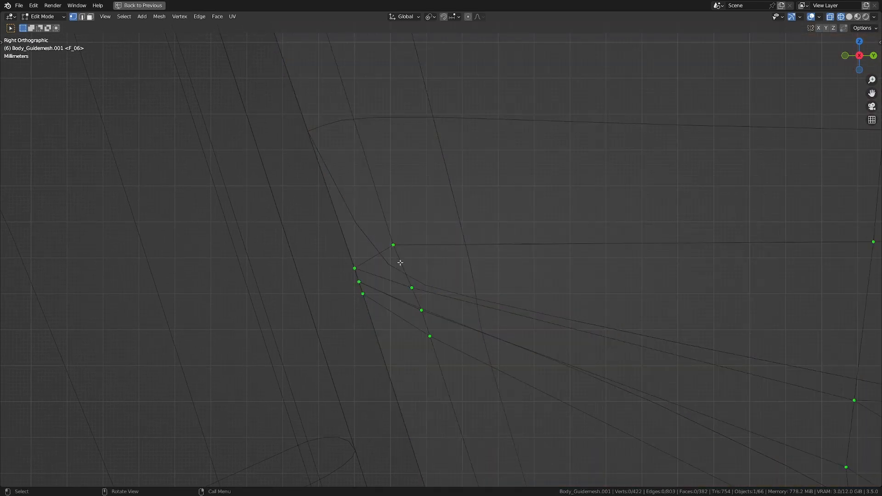
# Knife an edge from the vertex above the crease straight across to the front edge and remove its old diagonal
pyautogui.press('k')
pyautogui.click(411, 288)
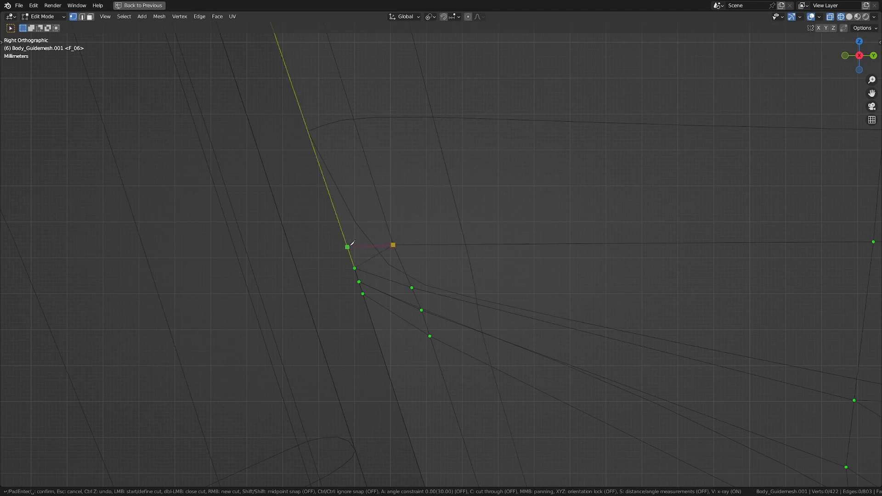
pyautogui.click(346, 241)
pyautogui.press('Return')
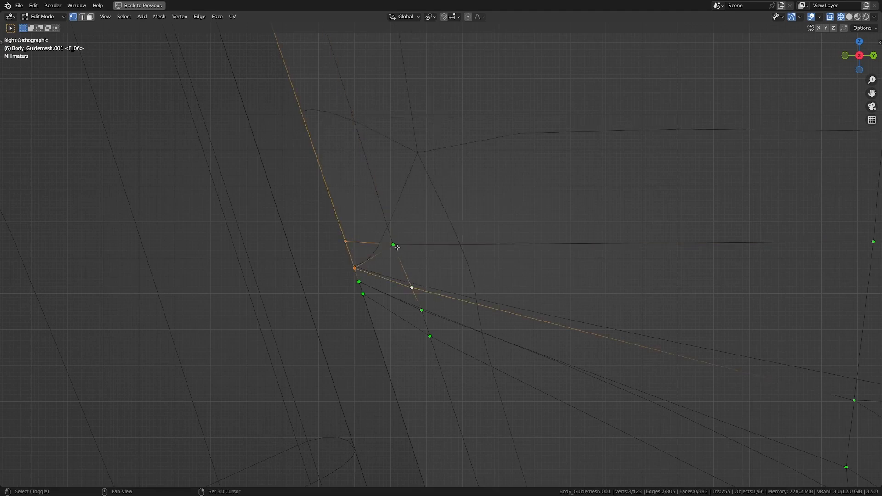
pyautogui.keyDown('shift'); pyautogui.click(396, 247); pyautogui.keyUp('shift')
pyautogui.hotkey('shift', 'z')
pyautogui.press('Tab')
pyautogui.scroll(-7, 520, 279)
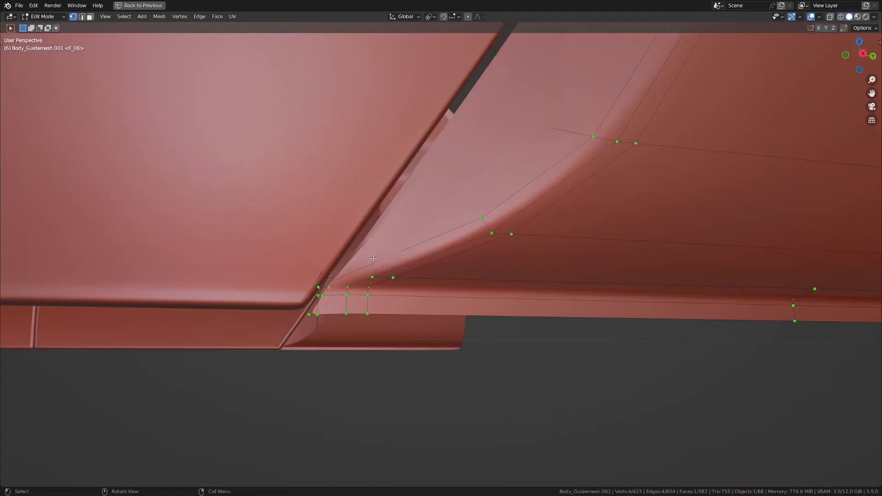
pyautogui.press('KP_3')
pyautogui.scroll(6, 372, 258)
pyautogui.keyDown('shift'); pyautogui.moveTo(307, 425); pyautogui.dragTo(590, 244, button='middle'); pyautogui.keyUp('shift')
pyautogui.scroll(3, 260, 318)
pyautogui.hotkey('shift', 'z')
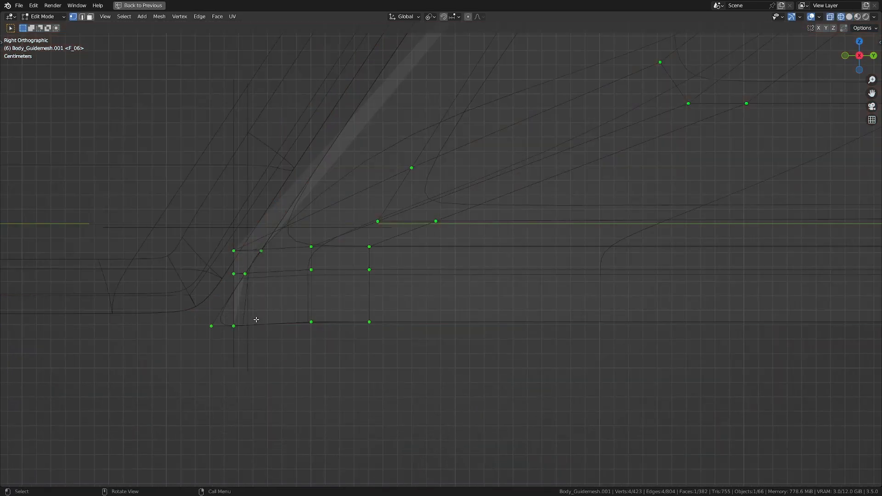
pyautogui.press('g')
pyautogui.press('g')
pyautogui.rightClick(216, 324)
pyautogui.press('g')
pyautogui.press('g')
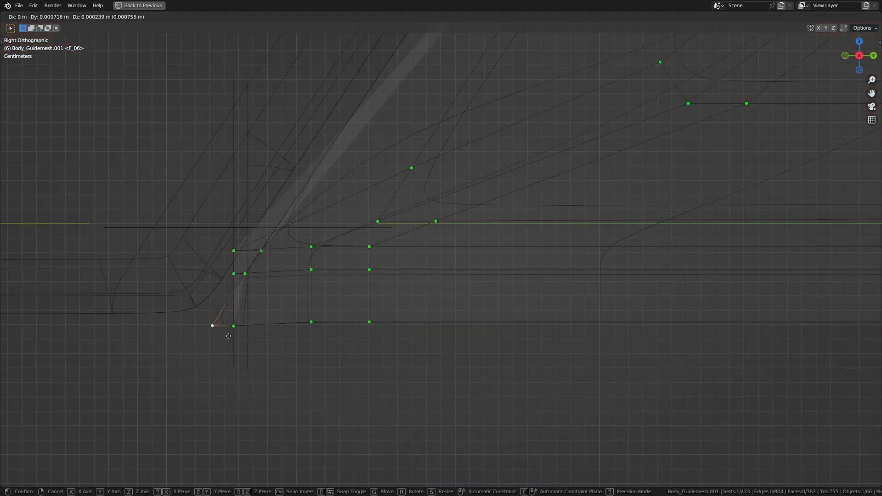
pyautogui.click(312, 331)
pyautogui.scroll(3, 249, 353)
pyautogui.keyDown('shift'); pyautogui.moveTo(248, 353); pyautogui.dragTo(368, 316, button='middle'); pyautogui.keyUp('shift')
pyautogui.scroll(2, 282, 326)
pyautogui.press('g')
pyautogui.press('g')
pyautogui.rightClick(333, 322)
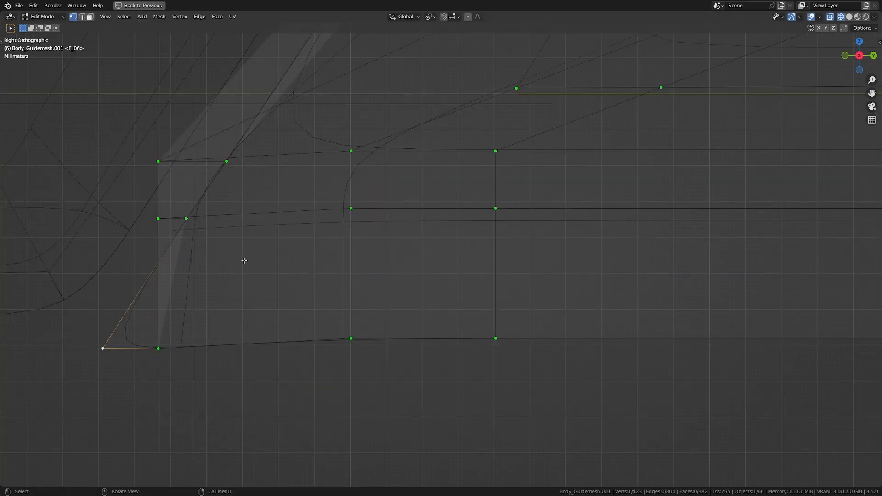
# Slide the two vertices behind the quarter panel's lower front edge rearward along their horizontal edges to form a slanted inner column
pyautogui.keyDown('shift'); pyautogui.moveTo(258, 271); pyautogui.dragTo(274, 292, button='middle'); pyautogui.keyUp('shift')
pyautogui.click(175, 238)
pyautogui.press('g')
pyautogui.press('g')
pyautogui.click(324, 249)
pyautogui.click(175, 182)
pyautogui.press('g')
pyautogui.press('g')
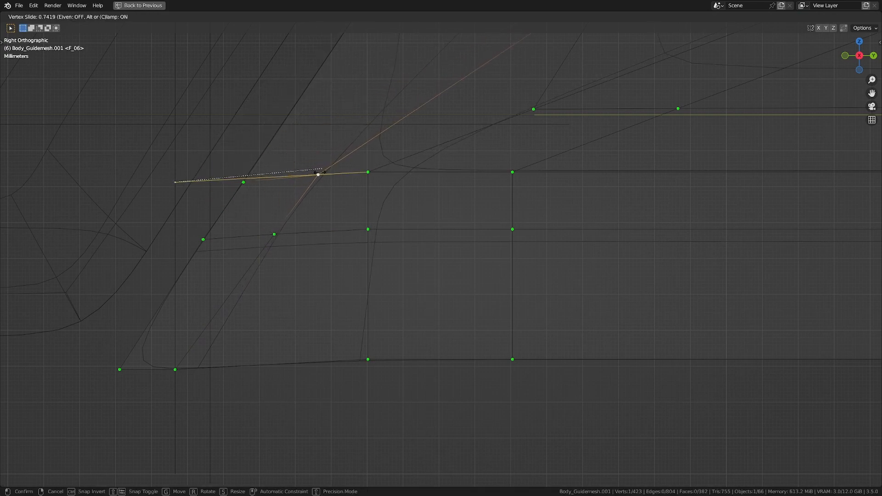
pyautogui.click(318, 173)
pyautogui.hotkey('alt', 'h')
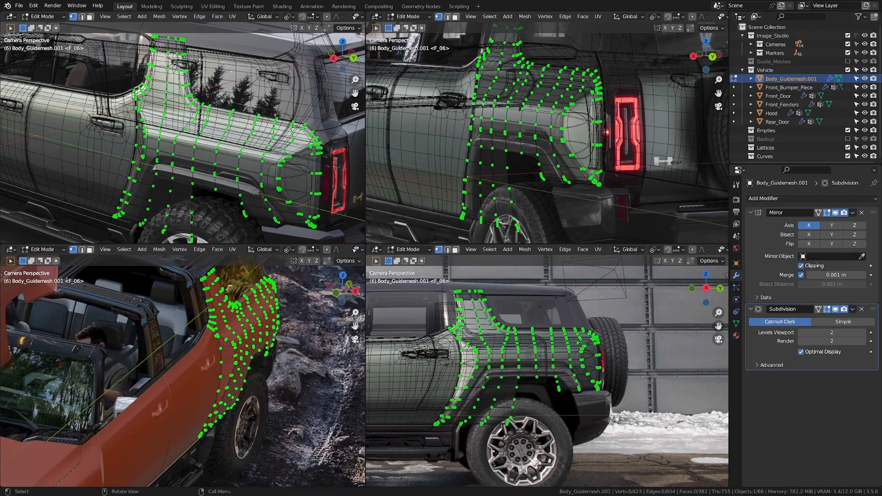
# Examine the quarter panel mesh around the rear wheel arch against the reference photos
pyautogui.keyDown('shift'); pyautogui.moveTo(243, 186); pyautogui.dragTo(228, 148, button='middle'); pyautogui.keyUp('shift')
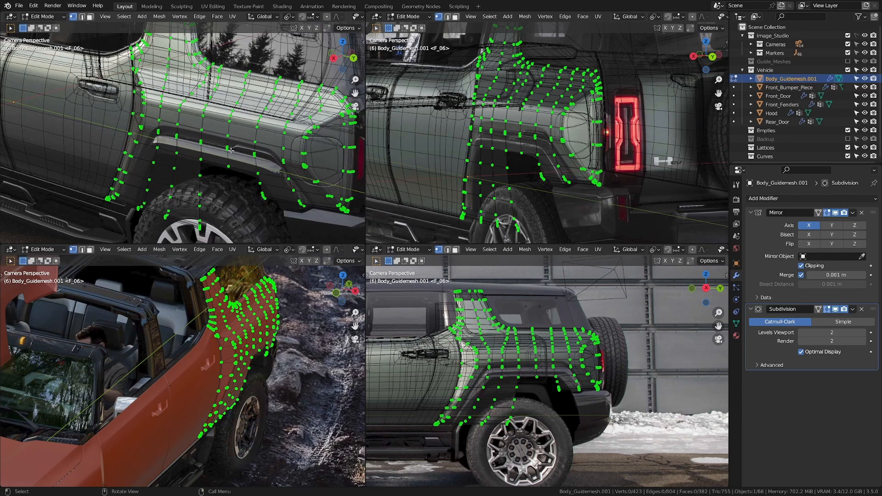
pyautogui.scroll(6, 230, 151)
pyautogui.moveTo(231, 150); pyautogui.dragTo(235, 148, button='middle')
pyautogui.scroll(5, 236, 145)
pyautogui.scroll(-7, 242, 140)
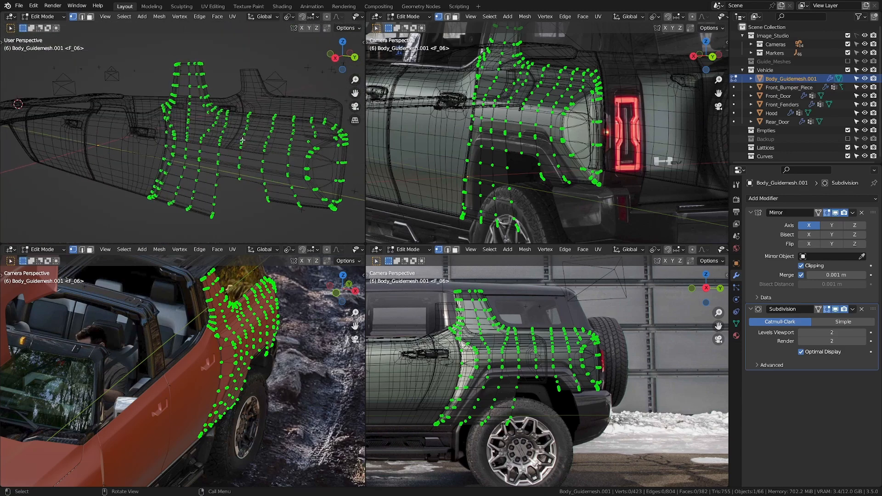
pyautogui.press('KP_0')
pyautogui.scroll(-5, 242, 140)
pyautogui.scroll(7, 466, 380)
pyautogui.keyDown('shift'); pyautogui.moveTo(466, 379); pyautogui.dragTo(644, 323, button='middle'); pyautogui.keyUp('shift')
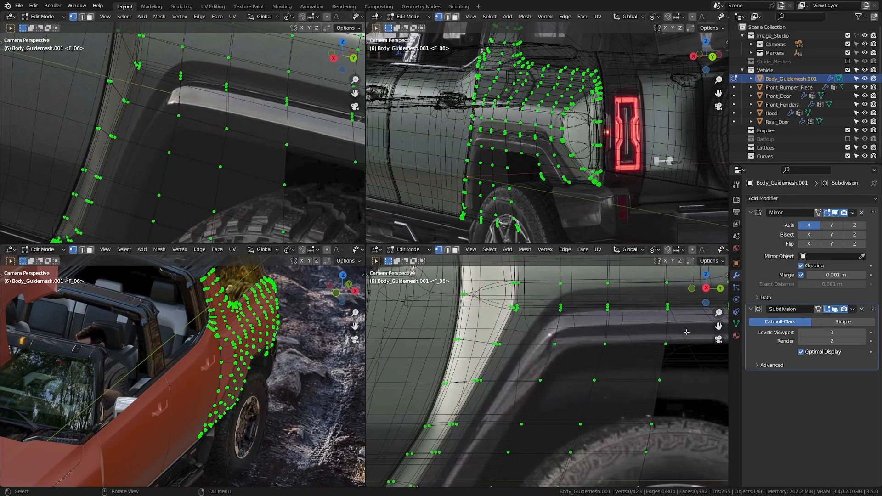
pyautogui.scroll(-4, 687, 332)
pyautogui.scroll(2, 686, 332)
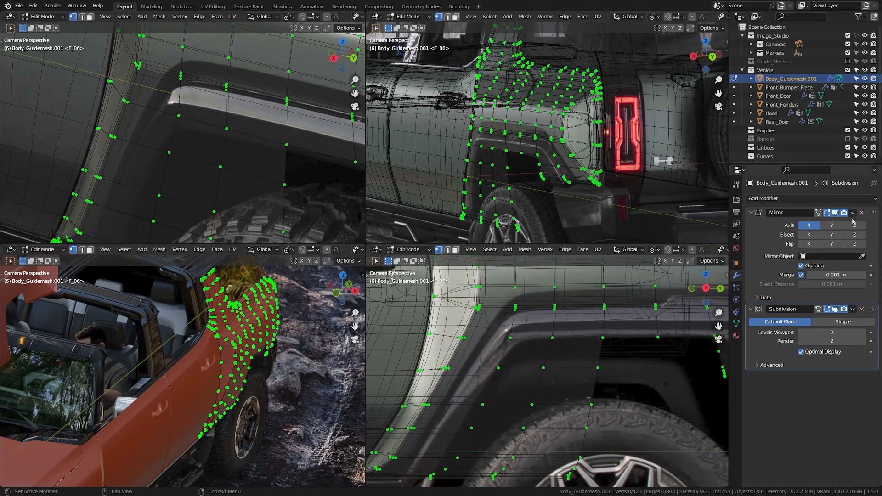
# Turn off the Mirror modifier's viewport display and slide the upper two front-column vertices forward to the wheel arch trim's outline
pyautogui.scroll(-2, 497, 408)
pyautogui.scroll(3, 498, 408)
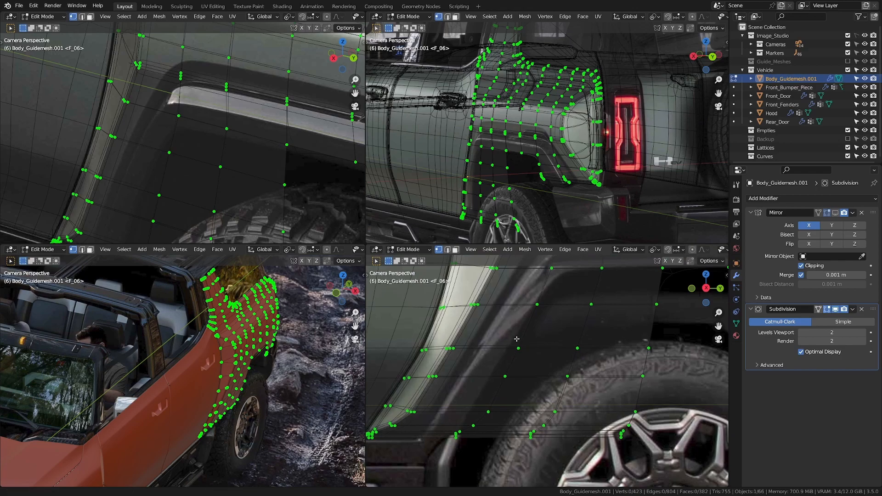
pyautogui.keyDown('shift'); pyautogui.moveTo(498, 409); pyautogui.dragTo(475, 420, button='middle'); pyautogui.keyUp('shift')
pyautogui.click(510, 350)
pyautogui.keyDown('shift'); pyautogui.moveTo(511, 379); pyautogui.dragTo(529, 326, button='middle'); pyautogui.keyUp('shift')
pyautogui.press('g')
pyautogui.press('g')
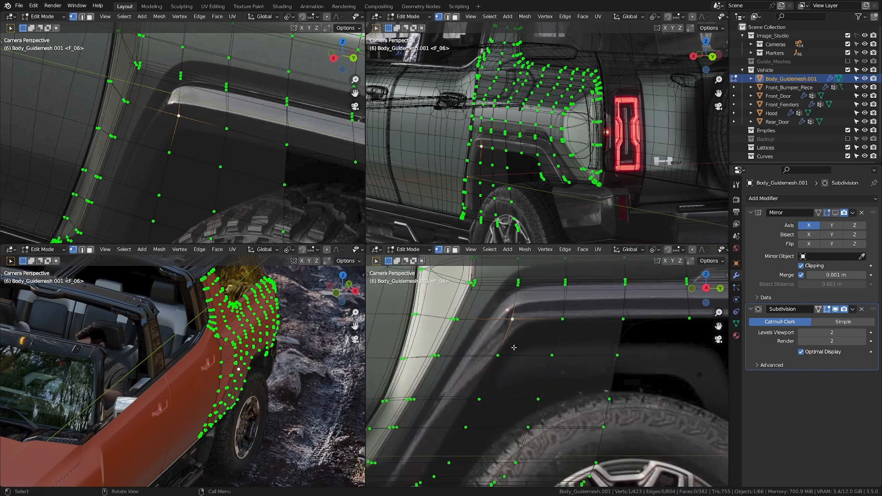
pyautogui.click(477, 326)
pyautogui.click(531, 327)
pyautogui.press('g')
pyautogui.press('g')
pyautogui.click(479, 313)
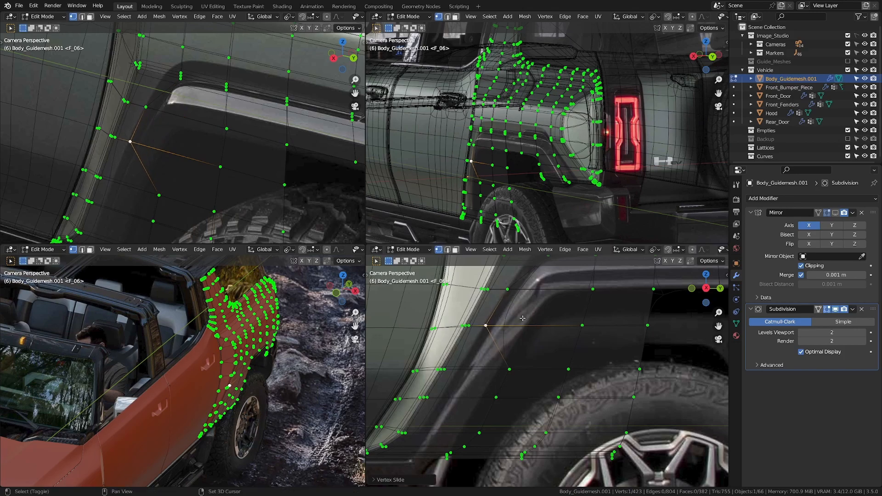
# Slide the next three vertices down the front column forward so the column follows the wheel arch trim's slanted front side
pyautogui.click(510, 370)
pyautogui.press('g')
pyautogui.press('g')
pyautogui.click(450, 369)
pyautogui.scroll(1, 501, 411)
pyautogui.keyDown('shift'); pyautogui.moveTo(501, 414); pyautogui.dragTo(545, 359, button='middle'); pyautogui.keyUp('shift')
pyautogui.click(531, 348)
pyautogui.press('g')
pyautogui.press('g')
pyautogui.click(452, 348)
pyautogui.click(511, 372)
pyautogui.press('g')
pyautogui.press('g')
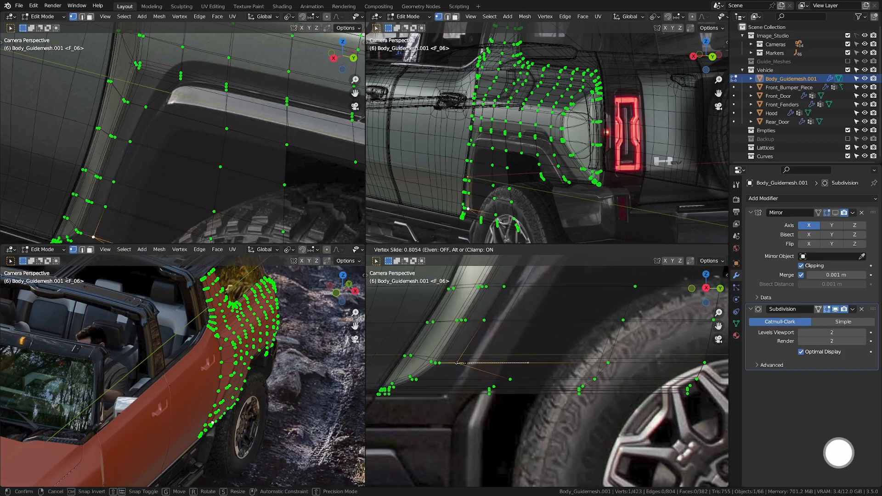
pyautogui.click(442, 371)
# Slide the closely spaced bottom vertices of the front column forward to continue the wheel arch outline
pyautogui.scroll(2, 487, 377)
pyautogui.keyDown('shift'); pyautogui.moveTo(496, 382); pyautogui.dragTo(551, 349, button='middle'); pyautogui.keyUp('shift')
pyautogui.moveTo(535, 339); pyautogui.dragTo(604, 393)
pyautogui.press('g')
pyautogui.press('g')
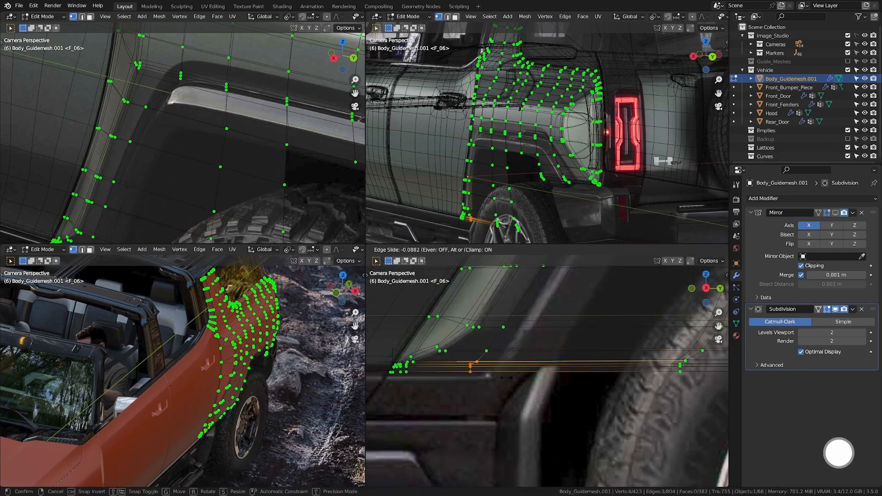
pyautogui.click(513, 376)
pyautogui.scroll(2, 511, 382)
pyautogui.keyDown('shift'); pyautogui.moveTo(510, 395); pyautogui.dragTo(494, 346, button='middle'); pyautogui.keyUp('shift')
pyautogui.moveTo(430, 313); pyautogui.dragTo(489, 346)
pyautogui.press('g')
pyautogui.press('g')
pyautogui.click(498, 347)
# Slide the panel's front bottom edge row into line, flatten it by scaling to 0 along Z, and adjust its height along Z
pyautogui.scroll(-4, 501, 348)
pyautogui.moveTo(528, 303)
pyautogui.keyDown('shift'); pyautogui.mouseDown(button='middle')
pyautogui.moveTo(529, 398)
pyautogui.moveTo(524, 294)
pyautogui.mouseUp(button='middle'); pyautogui.keyUp('shift')
pyautogui.scroll(-3, 529, 398)
pyautogui.scroll(6, 464, 414)
pyautogui.keyDown('shift'); pyautogui.moveTo(464, 413); pyautogui.dragTo(552, 381, button='middle'); pyautogui.keyUp('shift')
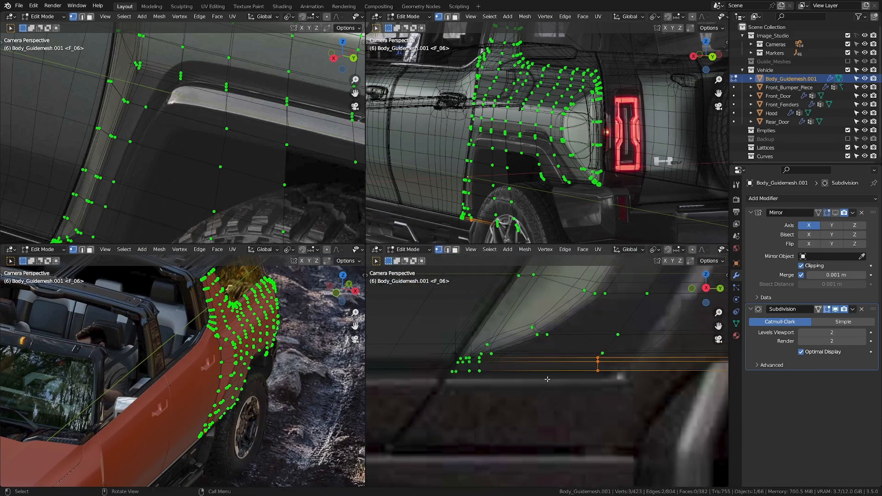
pyautogui.scroll(2, 461, 390)
pyautogui.press('g')
pyautogui.press('g')
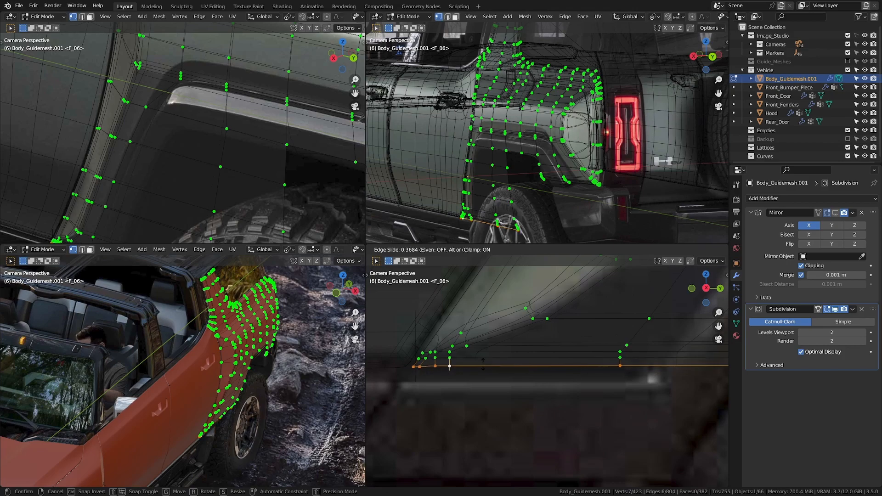
pyautogui.click(482, 365)
pyautogui.press('s')
pyautogui.press('z')
pyautogui.press('0')
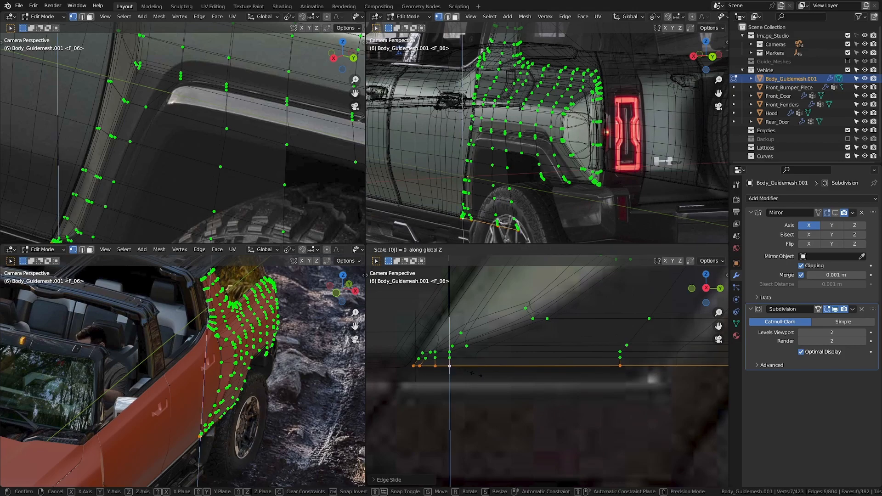
pyautogui.press('Return')
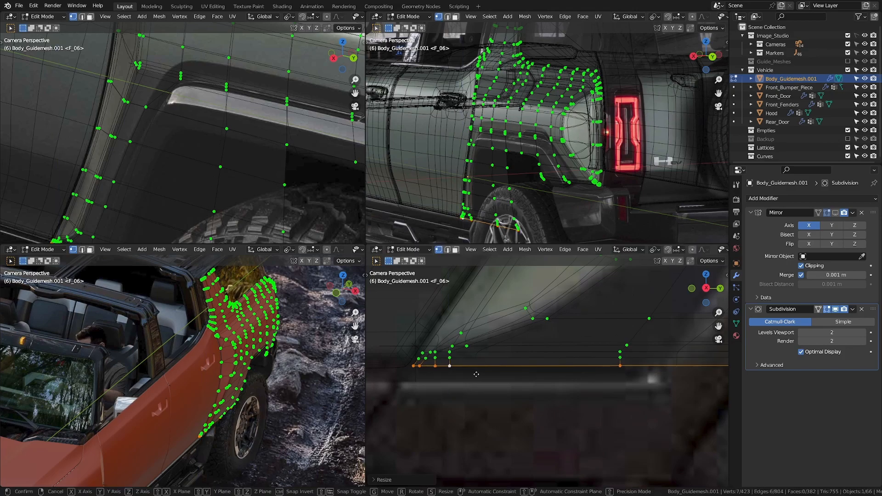
pyautogui.press('g')
pyautogui.press('z')
pyautogui.click(469, 379)
pyautogui.scroll(-3, 466, 378)
pyautogui.keyDown('shift'); pyautogui.moveTo(467, 378); pyautogui.dragTo(433, 428, button='middle'); pyautogui.keyUp('shift')
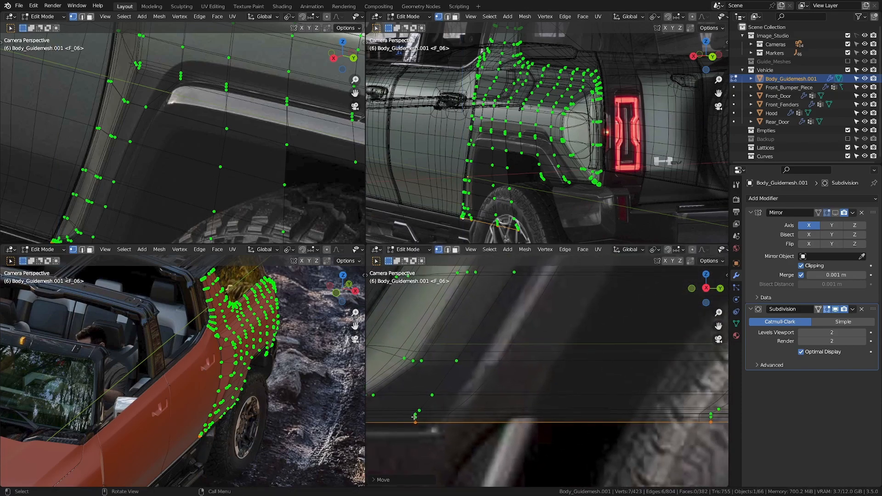
# Slide the three stacked vertices at the wheel arch's upper front corner, staggering them diagonally along the arch outline
pyautogui.scroll(-2, 460, 404)
pyautogui.keyDown('shift'); pyautogui.moveTo(524, 331); pyautogui.dragTo(535, 400, button='middle'); pyautogui.keyUp('shift')
pyautogui.scroll(4, 535, 400)
pyautogui.keyDown('alt'); pyautogui.click(554, 363); pyautogui.keyUp('alt')
pyautogui.press('g')
pyautogui.press('g')
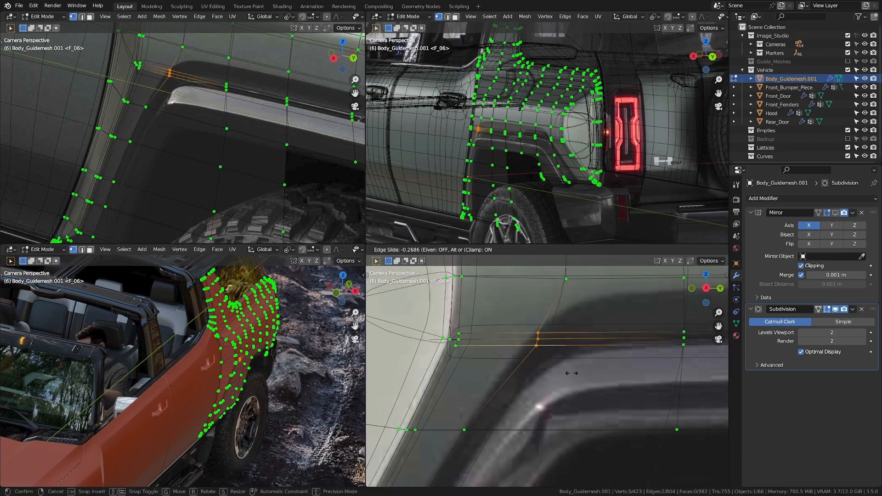
pyautogui.click(487, 350)
pyautogui.keyDown('shift'); pyautogui.click(527, 347); pyautogui.keyUp('shift')
pyautogui.press('g')
pyautogui.press('g')
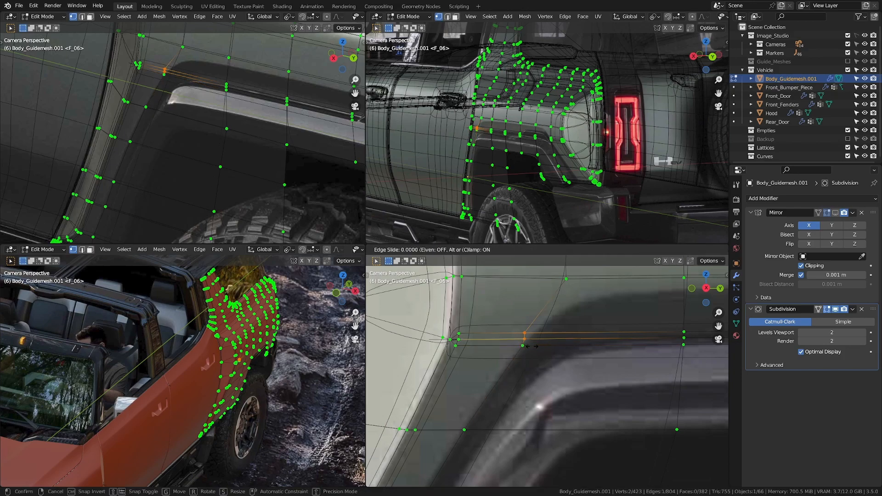
pyautogui.click(557, 338)
pyautogui.keyDown('shift'); pyautogui.click(534, 340); pyautogui.keyUp('shift')
pyautogui.press('g')
pyautogui.press('g')
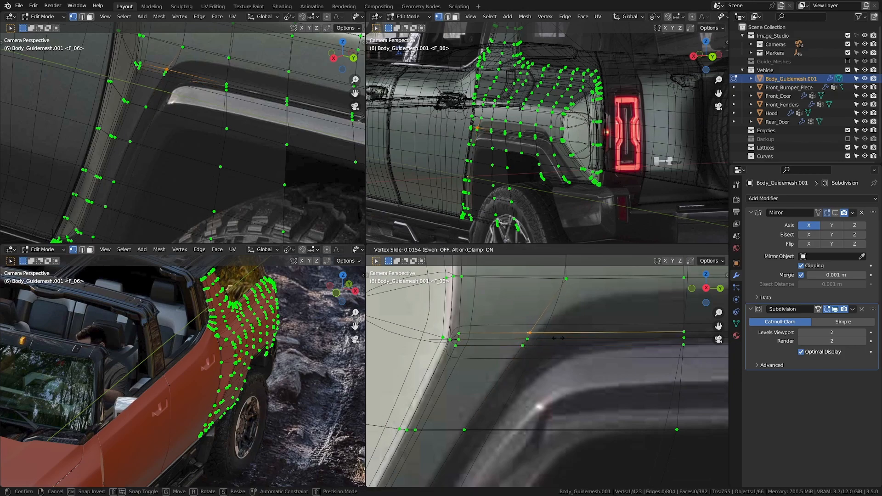
pyautogui.click(590, 332)
# Slide the stacked vertices at the wheel arch's upper rear corner one after another to stagger them along the arch's slope
pyautogui.scroll(-10, 555, 340)
pyautogui.scroll(10, 634, 363)
pyautogui.moveTo(490, 343); pyautogui.dragTo(538, 380)
pyautogui.press('g')
pyautogui.press('g')
pyautogui.click(489, 370)
pyautogui.keyDown('shift'); pyautogui.click(499, 348); pyautogui.keyUp('shift')
pyautogui.press('g')
pyautogui.press('g')
pyautogui.click(511, 372)
pyautogui.keyDown('shift'); pyautogui.click(503, 353); pyautogui.keyUp('shift')
pyautogui.press('g')
pyautogui.press('g')
pyautogui.click(532, 400)
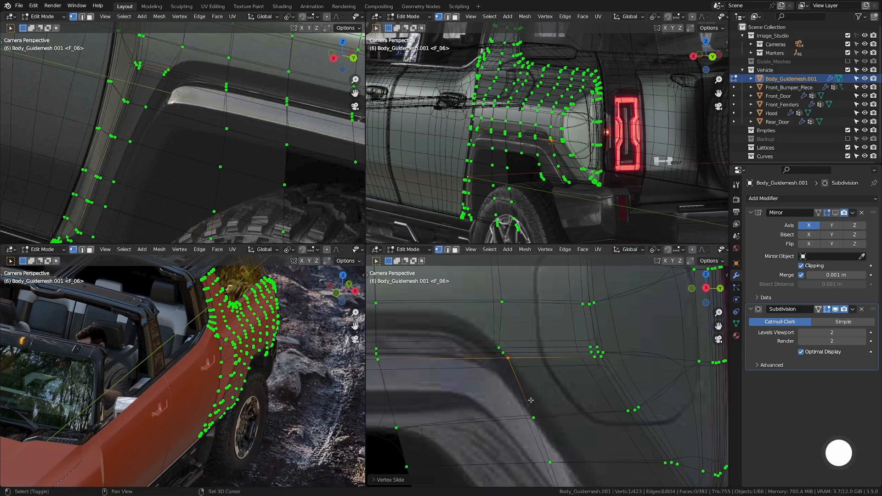
# Slide the individual column vertices below the arch's upper rear corner along their horizontal edges to match the arch's rear outline
pyautogui.keyDown('shift'); pyautogui.moveTo(533, 400); pyautogui.dragTo(495, 321, button='middle'); pyautogui.keyUp('shift')
pyautogui.click(497, 339)
pyautogui.press('g')
pyautogui.press('g')
pyautogui.click(513, 384)
pyautogui.press('g')
pyautogui.press('g')
# Select the bottom vertex group of the arch's rear column and slide it rearward to the arch outline
pyautogui.moveTo(457, 319); pyautogui.dragTo(518, 377)
pyautogui.press('g')
pyautogui.press('g')
pyautogui.click(555, 361)
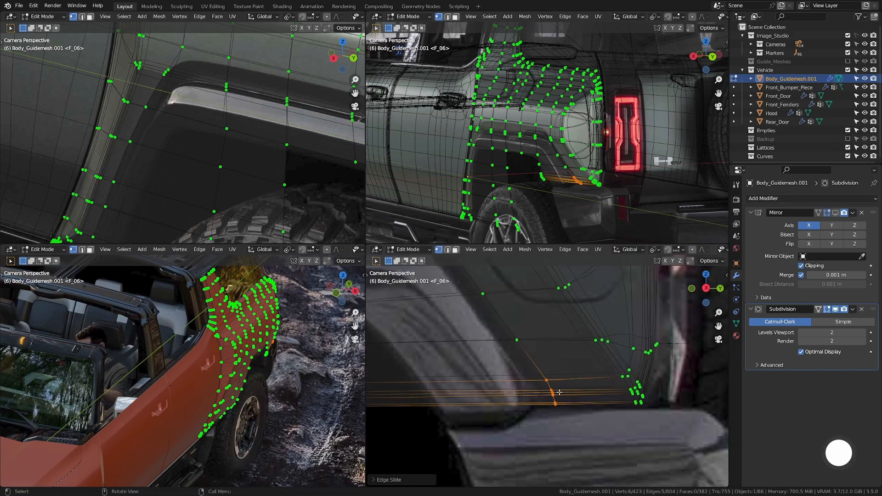
pyautogui.scroll(3, 562, 425)
pyautogui.press('g')
pyautogui.press('g')
pyautogui.click(553, 364)
# Fine-tune the rear column's bottom vertices by sliding progressively smaller selections along the arch outline, and clear the selection
pyautogui.scroll(1, 540, 363)
pyautogui.keyDown('shift'); pyautogui.click(532, 339); pyautogui.keyUp('shift')
pyautogui.press('g')
pyautogui.press('g')
pyautogui.click(561, 371)
pyautogui.keyDown('shift'); pyautogui.click(547, 359); pyautogui.keyUp('shift')
pyautogui.press('g')
pyautogui.press('g')
pyautogui.click(555, 371)
pyautogui.keyDown('shift'); pyautogui.click(550, 370); pyautogui.keyUp('shift')
pyautogui.press('g')
pyautogui.press('g')
pyautogui.click(585, 372)
pyautogui.press('a')
pyautogui.press('a')
# Select the horizontal vertex row directly above the wheel arch by shortest path and slide it upward
pyautogui.scroll(-12, 565, 371)
pyautogui.scroll(3, 414, 344)
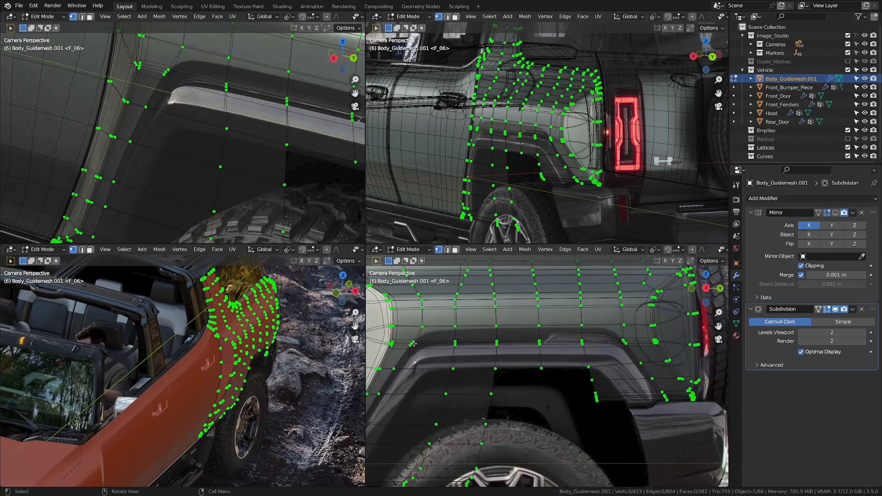
pyautogui.keyDown('shift'); pyautogui.moveTo(623, 333); pyautogui.dragTo(430, 346, button='middle'); pyautogui.keyUp('shift')
pyautogui.keyDown('ctrl'); pyautogui.click(617, 341); pyautogui.keyUp('ctrl')
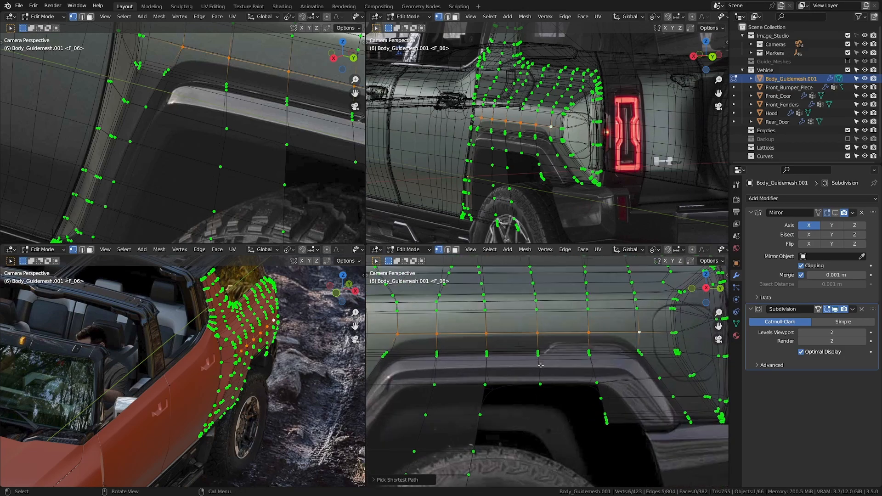
pyautogui.scroll(1, 598, 331)
pyautogui.press('g')
pyautogui.press('g')
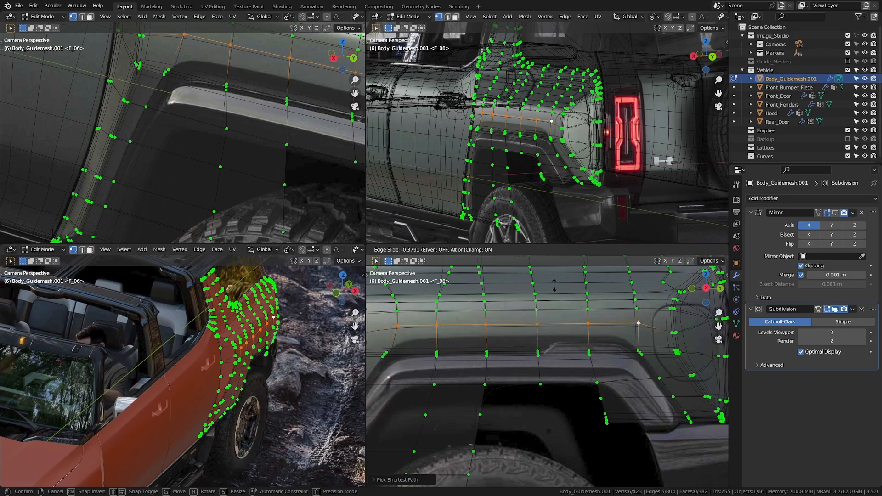
pyautogui.click(557, 278)
# Knife an edge from the wheel arch's upper front corner vertex rearward across the next two vertical edges above the arch
pyautogui.keyDown('shift'); pyautogui.moveTo(399, 352); pyautogui.dragTo(469, 359, button='middle'); pyautogui.keyUp('shift')
pyautogui.scroll(5, 505, 345)
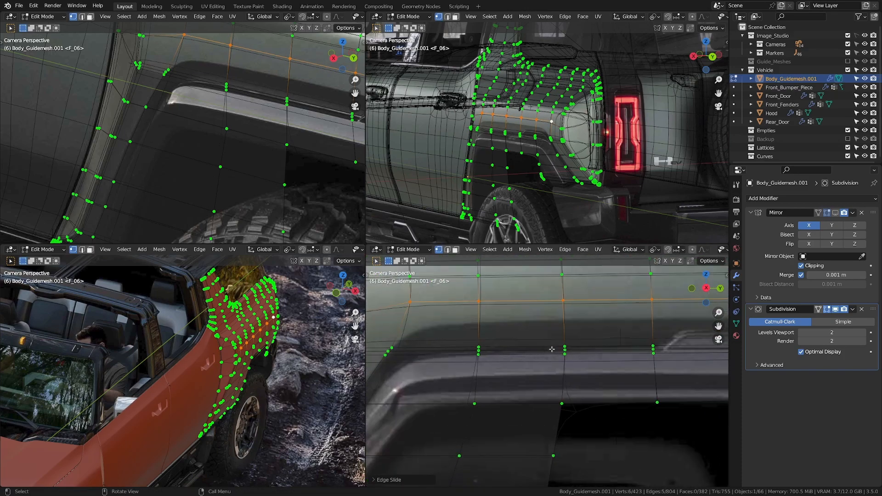
pyautogui.press('a')
pyautogui.hotkey('alt', 'a')
pyautogui.press('k')
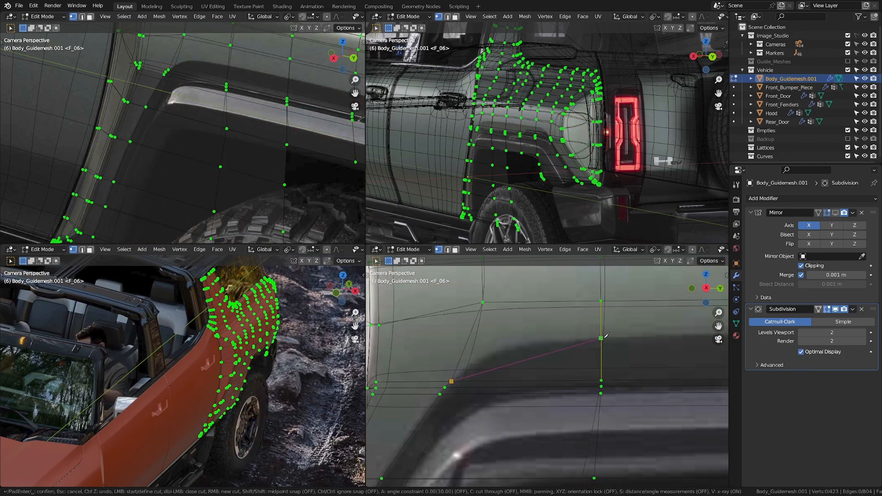
pyautogui.click(603, 339)
pyautogui.keyDown('shift'); pyautogui.moveTo(605, 340); pyautogui.dragTo(368, 330, button='middle'); pyautogui.keyUp('shift')
pyautogui.click(501, 325)
pyautogui.click(500, 325)
pyautogui.scroll(-1, 524, 327)
pyautogui.click(639, 330)
pyautogui.moveTo(639, 332); pyautogui.dragTo(624, 338, button='middle')
pyautogui.press('Return')
pyautogui.scroll(5, 629, 379)
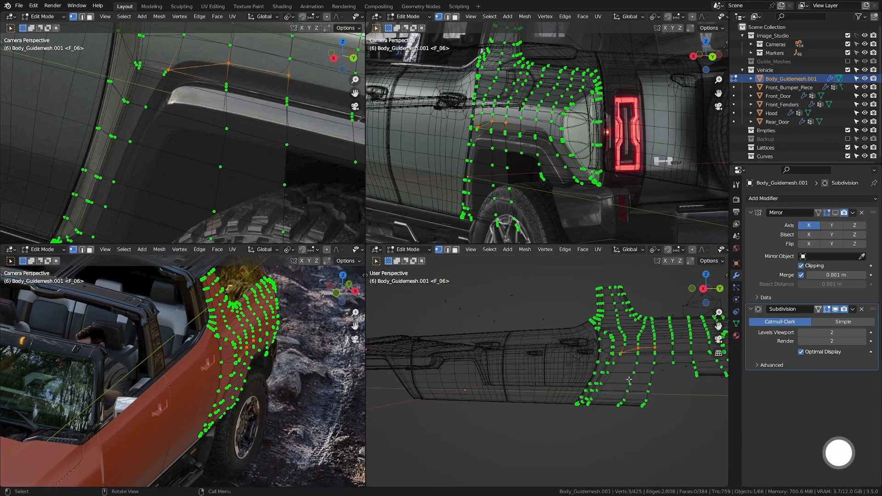
# Knife the edge above the wheel arch onward across the remaining vertical edge to the arch's upper rear corner, and clear the selection
pyautogui.press('KP_0')
pyautogui.press('k')
pyautogui.keyDown('shift'); pyautogui.moveTo(551, 332); pyautogui.dragTo(535, 315, button='middle'); pyautogui.keyUp('shift')
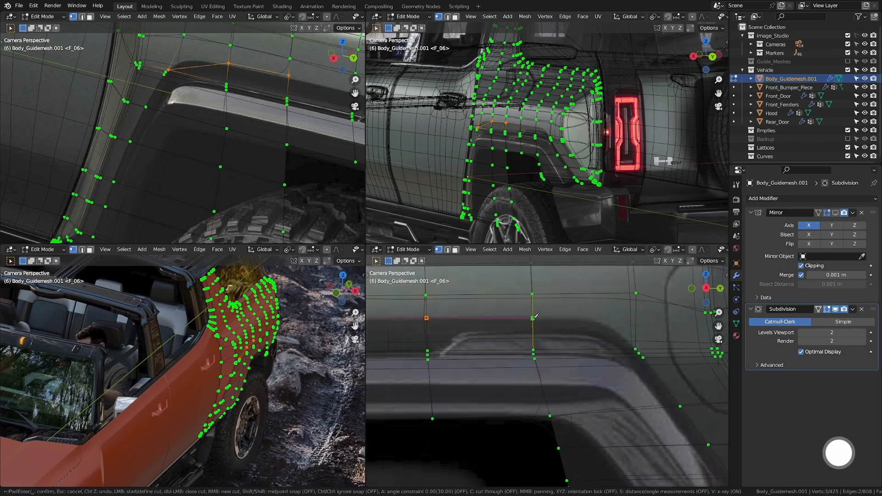
pyautogui.click(638, 347)
pyautogui.press('Return')
pyautogui.scroll(-4, 638, 345)
pyautogui.scroll(5, 537, 341)
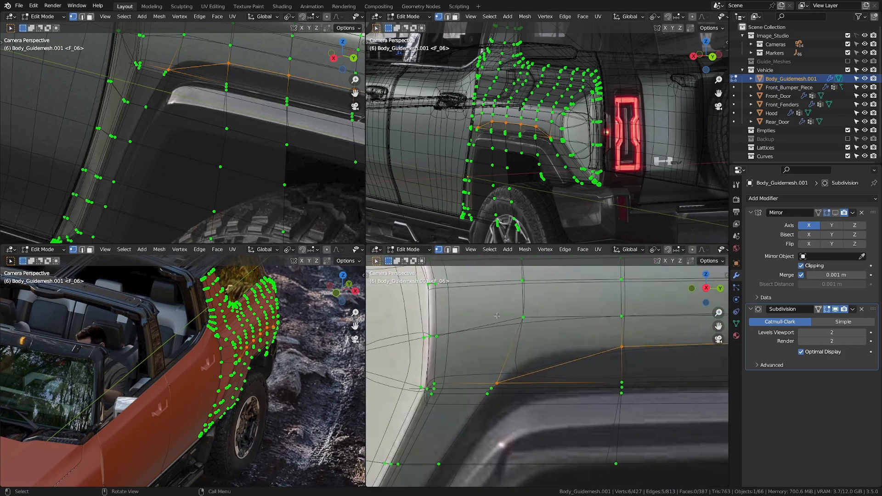
pyautogui.press('a')
pyautogui.hotkey('alt', 'a')
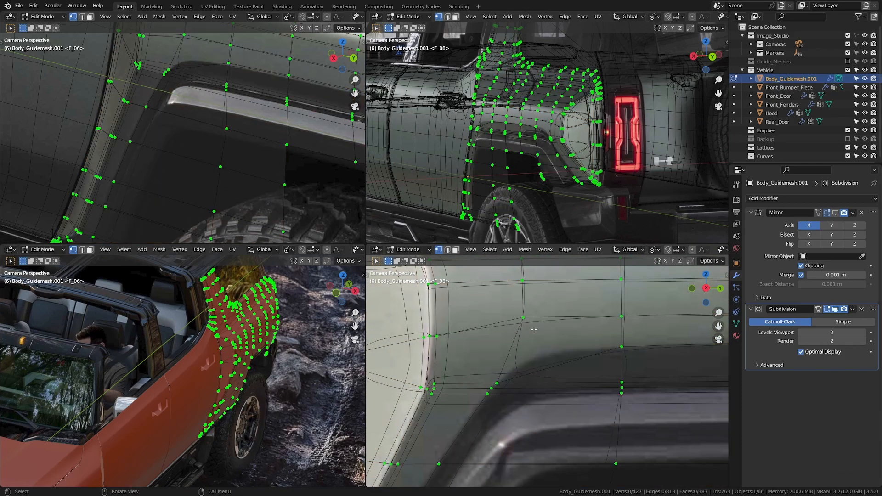
# Knife an edge from the vertex above the arch's upper front corner down to the cut line and slide the new vertex onto the outline
pyautogui.press('k')
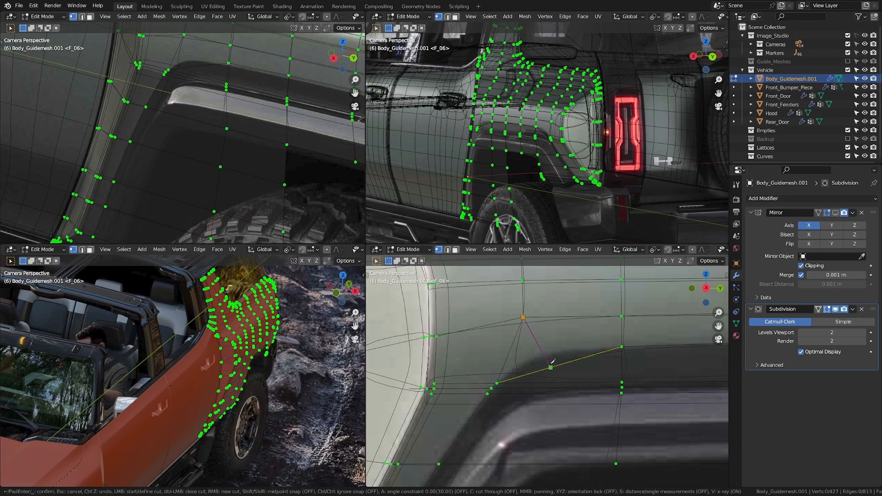
pyautogui.click(551, 367)
pyautogui.press('Return')
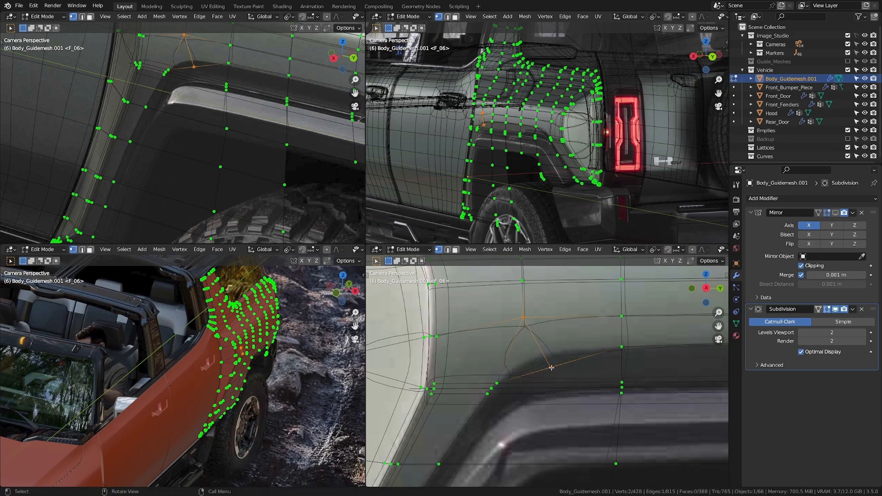
pyautogui.click(551, 368)
pyautogui.hotkey('shift', 'v')
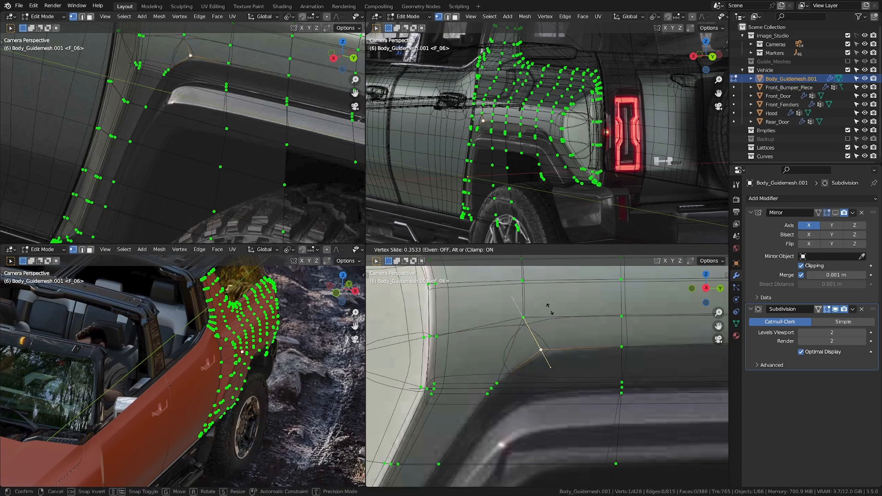
pyautogui.click(544, 297)
# Knife a matching edge down to the cut line at the arch's upper rear corner and slide its new vertex onto the outline
pyautogui.keyDown('shift'); pyautogui.moveTo(643, 345); pyautogui.dragTo(532, 347, button='middle'); pyautogui.keyUp('shift')
pyautogui.press('a')
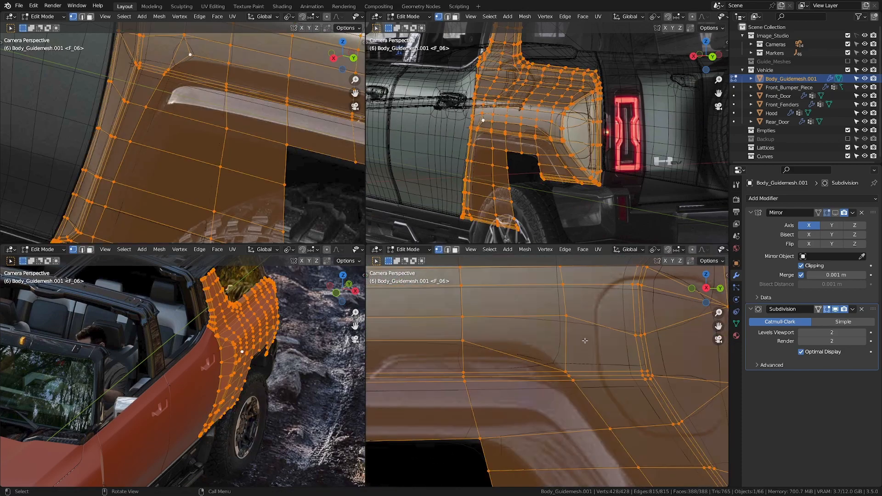
pyautogui.press('a')
pyautogui.press('k')
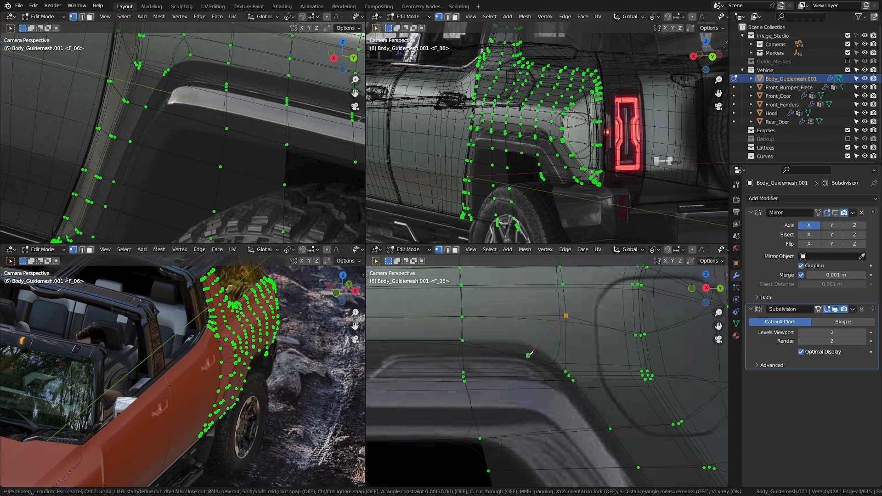
pyautogui.press('space')
pyautogui.click(527, 359)
pyautogui.press('g')
pyautogui.press('g')
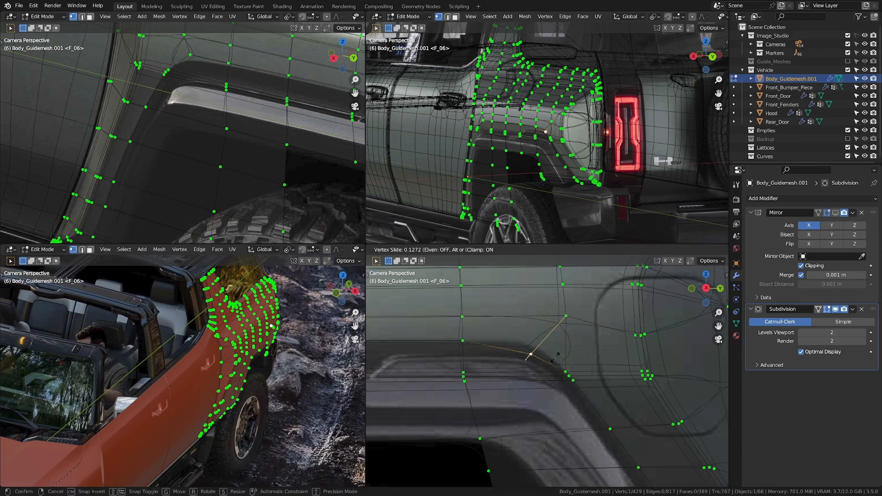
pyautogui.click(602, 301)
pyautogui.scroll(-4, 597, 305)
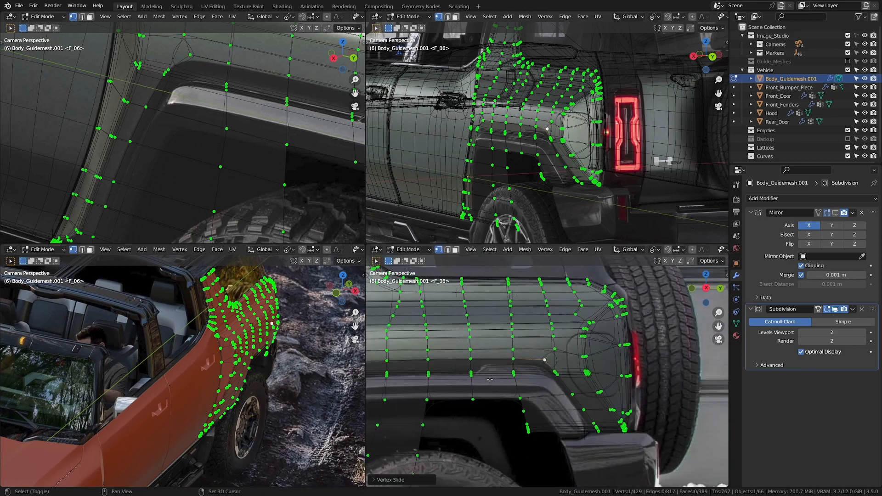
# Dissolve the redundant edge beside the new diagonal cut at the arch's upper front corner
pyautogui.keyDown('shift'); pyautogui.moveTo(459, 322); pyautogui.dragTo(643, 329, button='middle'); pyautogui.keyUp('shift')
pyautogui.scroll(4, 487, 321)
pyautogui.click(505, 383)
pyautogui.keyDown('shift'); pyautogui.click(531, 327); pyautogui.keyUp('shift')
pyautogui.press('x')
pyautogui.click(542, 328)
pyautogui.press('a')
# Dissolve the matching redundant edge at the arch's upper rear corner and clear the selection
pyautogui.scroll(-5, 570, 337)
pyautogui.keyDown('shift'); pyautogui.moveTo(710, 346); pyautogui.dragTo(523, 349, button='middle'); pyautogui.keyUp('shift')
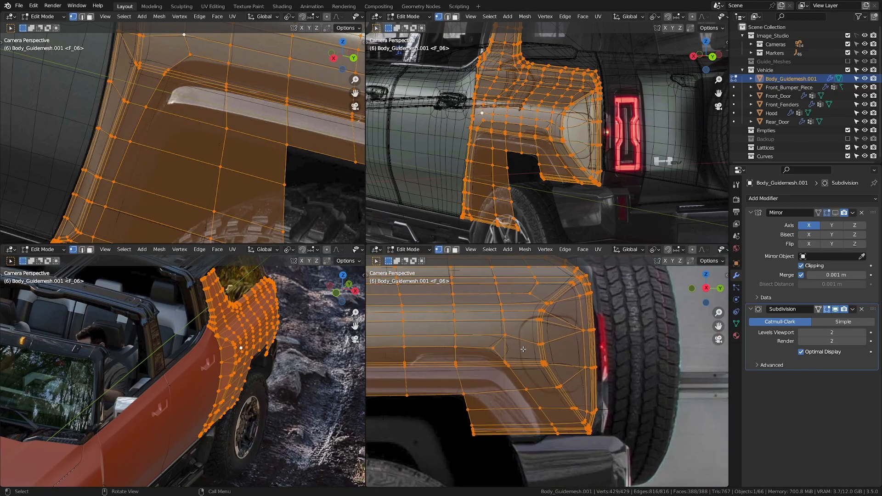
pyautogui.scroll(2, 523, 349)
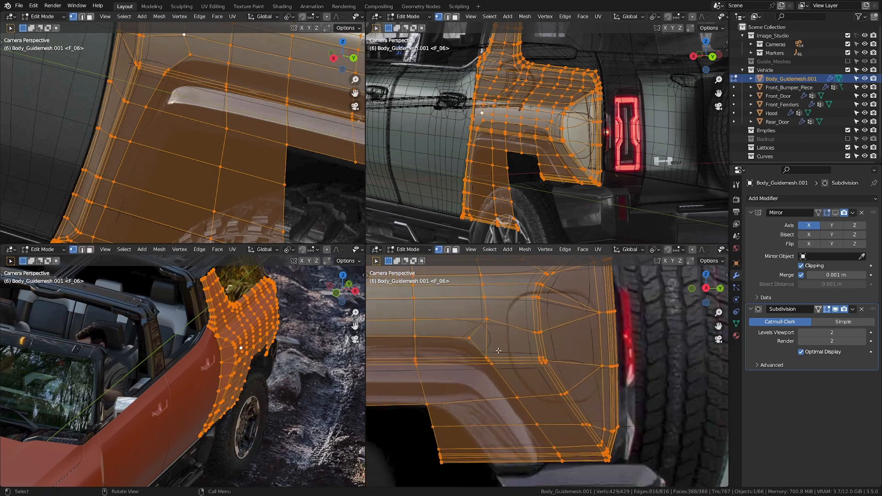
pyautogui.click(490, 351)
pyautogui.press('x')
pyautogui.click(492, 323)
pyautogui.scroll(-4, 492, 323)
pyautogui.keyDown('shift'); pyautogui.moveTo(493, 323); pyautogui.dragTo(685, 345, button='middle'); pyautogui.keyUp('shift')
pyautogui.scroll(2, 542, 340)
pyautogui.press('a')
# Add an edge loop down the panel strip between the rear door gap and the arch's front edge
pyautogui.moveTo(542, 340)
pyautogui.keyDown('shift'); pyautogui.mouseDown(button='middle')
pyautogui.moveTo(586, 342)
pyautogui.moveTo(528, 341)
pyautogui.mouseUp(button='middle'); pyautogui.keyUp('shift')
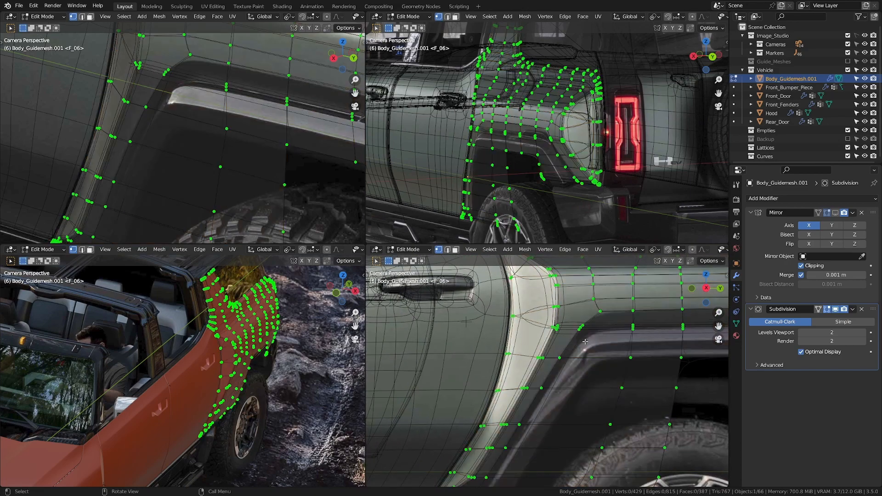
pyautogui.scroll(1, 585, 342)
pyautogui.click(558, 319)
pyautogui.click(528, 345)
pyautogui.scroll(1, 562, 352)
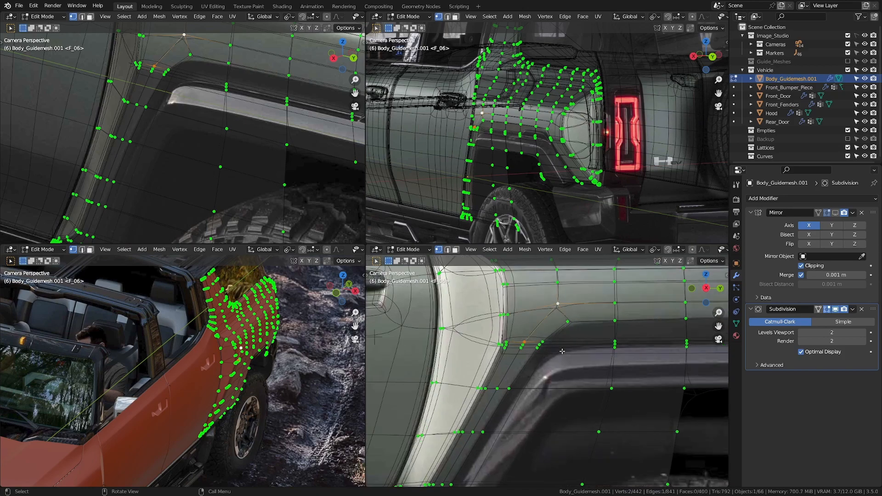
# Add an edge loop through the panel strip behind the wheel arch, close to the arch's rear edge
pyautogui.scroll(-5, 535, 327)
pyautogui.keyDown('shift'); pyautogui.moveTo(644, 344); pyautogui.dragTo(517, 351, button='middle'); pyautogui.keyUp('shift')
pyautogui.scroll(6, 523, 354)
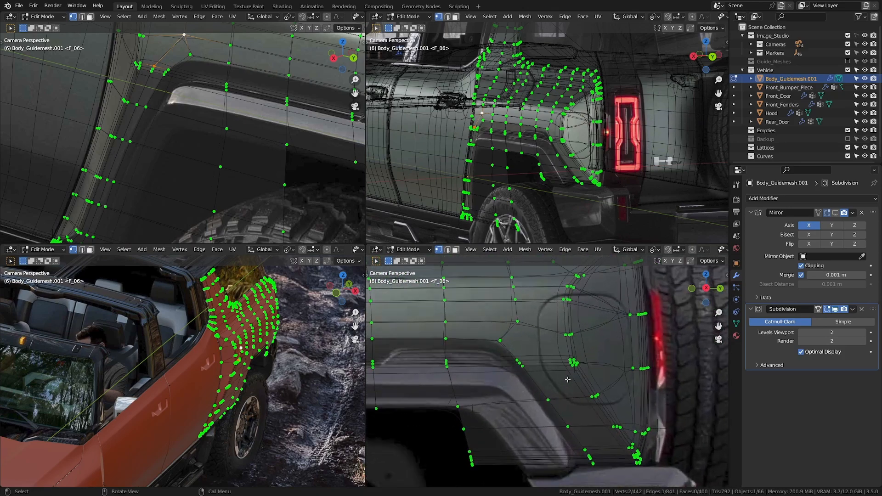
pyautogui.hotkey('ctrl', 'r')
pyautogui.click(547, 361)
pyautogui.click(542, 356)
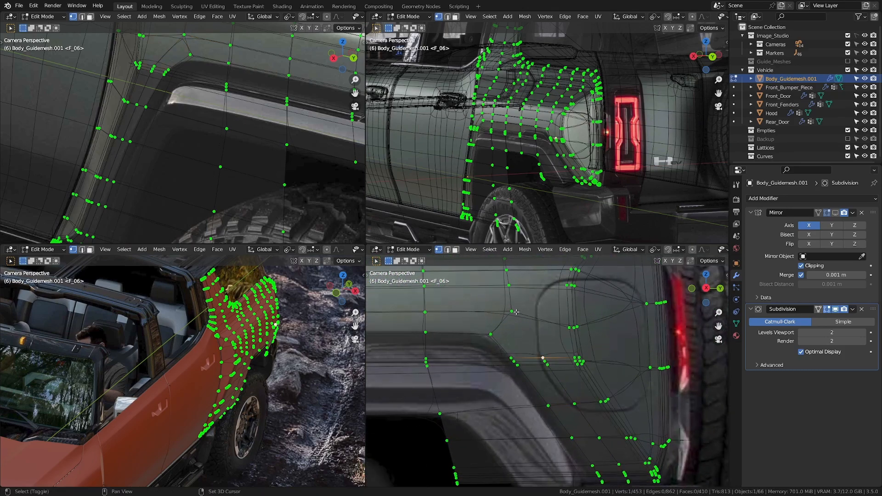
# Box-select all mesh vertices inside the wheel arch outline, from the front side to the rear corner, and delete them
pyautogui.scroll(-4, 535, 338)
pyautogui.keyDown('shift'); pyautogui.moveTo(400, 414); pyautogui.dragTo(527, 356, button='middle'); pyautogui.keyUp('shift')
pyautogui.hotkey('alt', 'a')
pyautogui.press('b')
pyautogui.moveTo(517, 297); pyautogui.dragTo(624, 406)
pyautogui.press('b')
pyautogui.moveTo(477, 378); pyautogui.dragTo(604, 482)
pyautogui.keyDown('shift'); pyautogui.moveTo(657, 386); pyautogui.dragTo(473, 421, button='middle'); pyautogui.keyUp('shift')
pyautogui.scroll(3, 473, 421)
pyautogui.press('b')
pyautogui.moveTo(380, 317); pyautogui.dragTo(492, 400)
pyautogui.press('b')
pyautogui.moveTo(453, 368); pyautogui.dragTo(506, 433)
pyautogui.scroll(-2, 524, 395)
pyautogui.press('x')
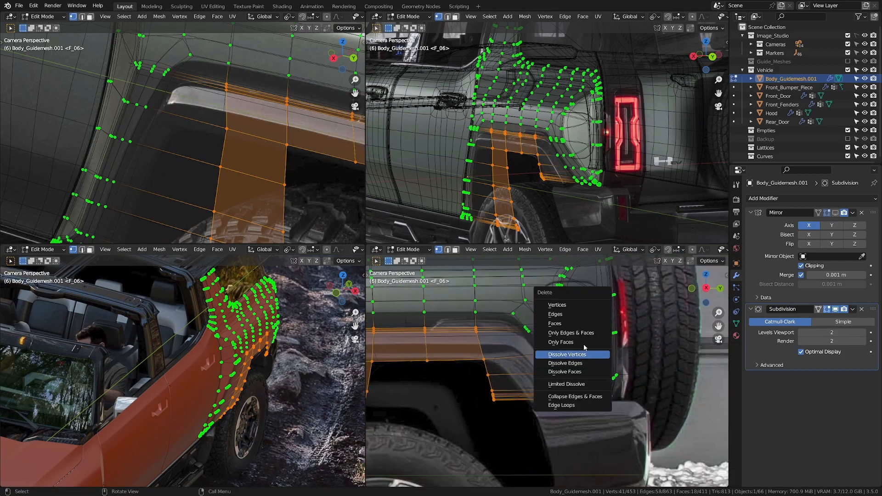
pyautogui.click(575, 307)
# Inspect the trimmed quarter panel with shaded display in Object Mode, and return to wireframe editing
pyautogui.hotkey('shift', 'z')
pyautogui.scroll(-4, 501, 382)
pyautogui.scroll(2, 501, 382)
pyautogui.press('Tab')
pyautogui.keyDown('shift'); pyautogui.moveTo(505, 381); pyautogui.dragTo(608, 362, button='middle'); pyautogui.keyUp('shift')
pyautogui.scroll(3, 658, 364)
pyautogui.hotkey('shift', 'z')
pyautogui.press('Tab')
# Slide the vertex on the trimmed wheel arch edge to follow the arch outline
pyautogui.scroll(3, 540, 405)
pyautogui.scroll(3, 531, 411)
pyautogui.scroll(2, 593, 303)
pyautogui.keyDown('shift'); pyautogui.moveTo(594, 303); pyautogui.dragTo(533, 370, button='middle'); pyautogui.keyUp('shift')
pyautogui.click(573, 358)
pyautogui.press('g')
pyautogui.press('g')
pyautogui.click(528, 368)
pyautogui.scroll(-3, 528, 370)
pyautogui.click(601, 319)
# Select the lower vertex column above the arch's front half and slide it forward
pyautogui.scroll(-3, 597, 368)
pyautogui.keyDown('shift'); pyautogui.moveTo(594, 376); pyautogui.dragTo(579, 393, button='middle'); pyautogui.keyUp('shift')
pyautogui.moveTo(599, 413); pyautogui.dragTo(546, 314)
pyautogui.press('g')
pyautogui.press('g')
pyautogui.click(459, 353)
# Slide the two vertices at the top of that column forward one by one to smooth its bend
pyautogui.click(567, 308)
pyautogui.press('g')
pyautogui.press('g')
pyautogui.click(504, 317)
pyautogui.click(574, 288)
pyautogui.press('g')
pyautogui.press('g')
pyautogui.click(520, 333)
# Slide the lower vertices of the column above the arch's upper front corner slightly rearward to even out the spacing
pyautogui.click(492, 363)
pyautogui.press('g')
pyautogui.press('g')
pyautogui.click(501, 368)
pyautogui.click(497, 385)
pyautogui.press('g')
pyautogui.press('g')
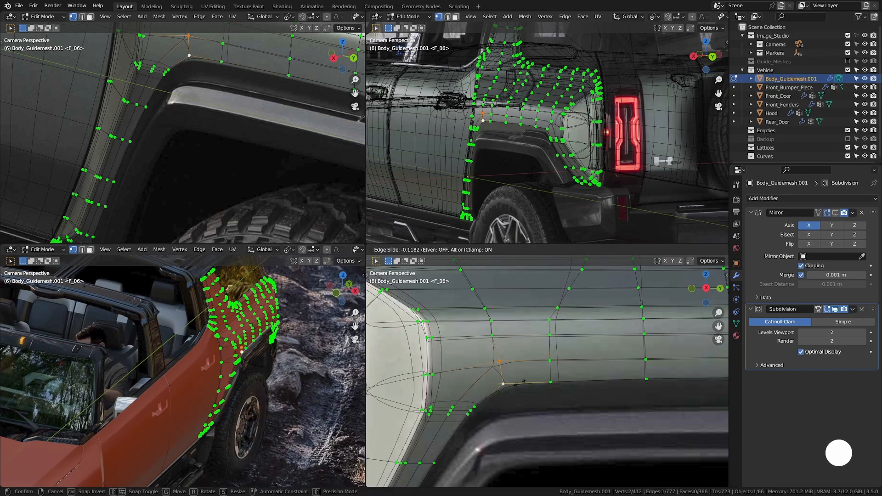
pyautogui.click(505, 382)
# Select the lower vertex column above the arch's rear half by shortest path, slide it rearward, and adjust its top vertex
pyautogui.scroll(-3, 529, 374)
pyautogui.click(498, 390)
pyautogui.click(497, 331)
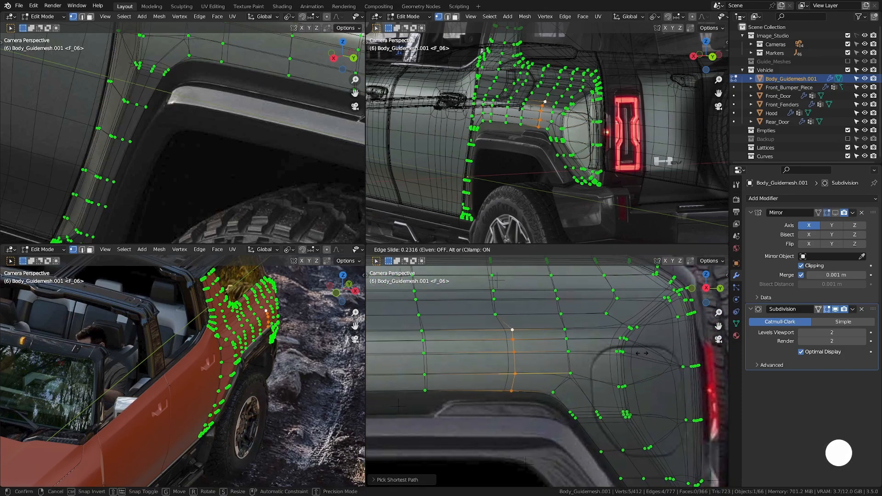
pyautogui.scroll(2, 487, 340)
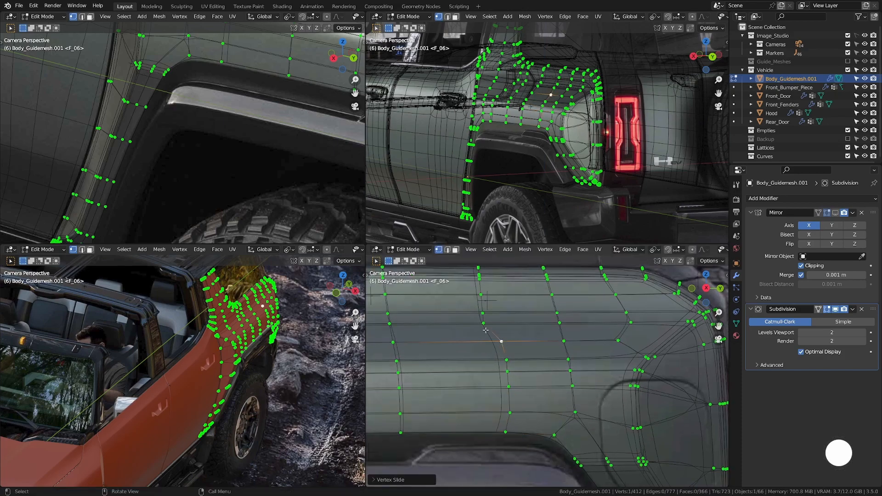
pyautogui.scroll(2, 529, 372)
# Examine the panel's subdivided wireframe around the wheel arch and at the bottom of its front strip in Object Mode
pyautogui.press('Tab')
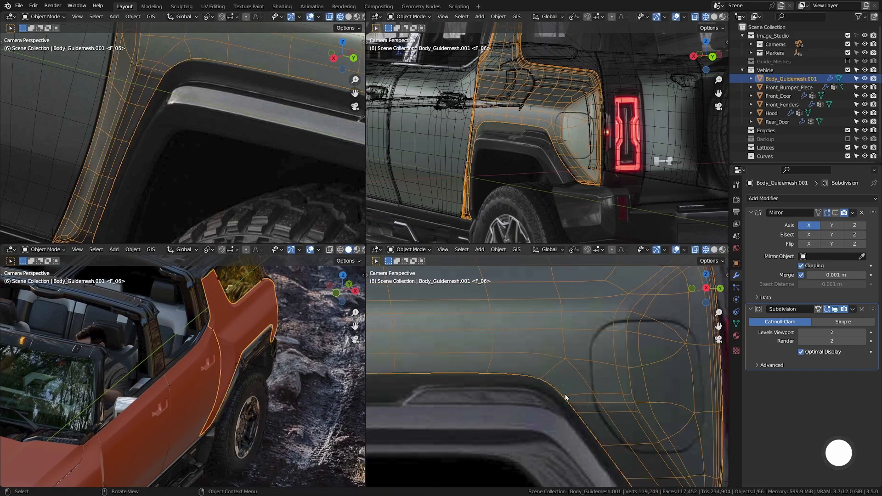
pyautogui.scroll(-4, 565, 397)
pyautogui.keyDown('shift'); pyautogui.moveTo(496, 394); pyautogui.dragTo(552, 372, button='middle'); pyautogui.keyUp('shift')
pyautogui.scroll(-2, 553, 384)
pyautogui.scroll(3, 574, 391)
pyautogui.scroll(2, 494, 389)
pyautogui.scroll(-4, 493, 389)
pyautogui.scroll(5, 549, 343)
pyautogui.scroll(3, 549, 343)
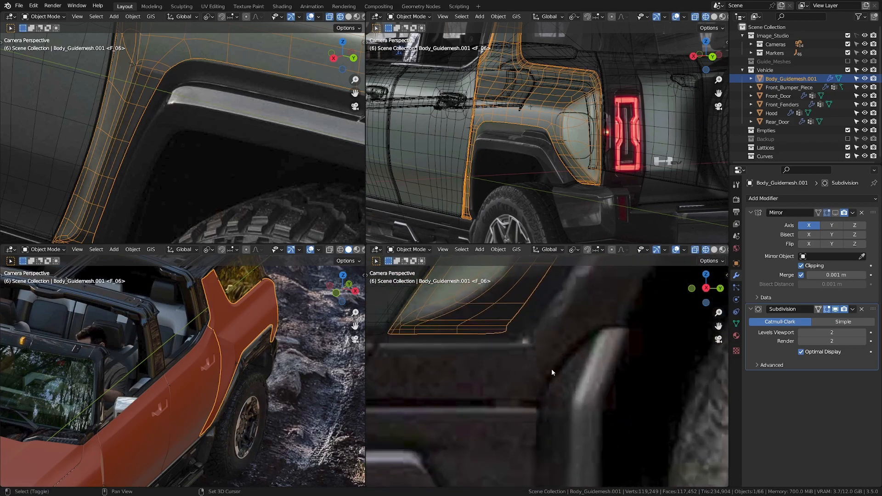
# Slide the bottom corner vertices of the strip ahead of the arch forward so its end follows the slanted arch edge
pyautogui.press('Tab')
pyautogui.scroll(2, 553, 373)
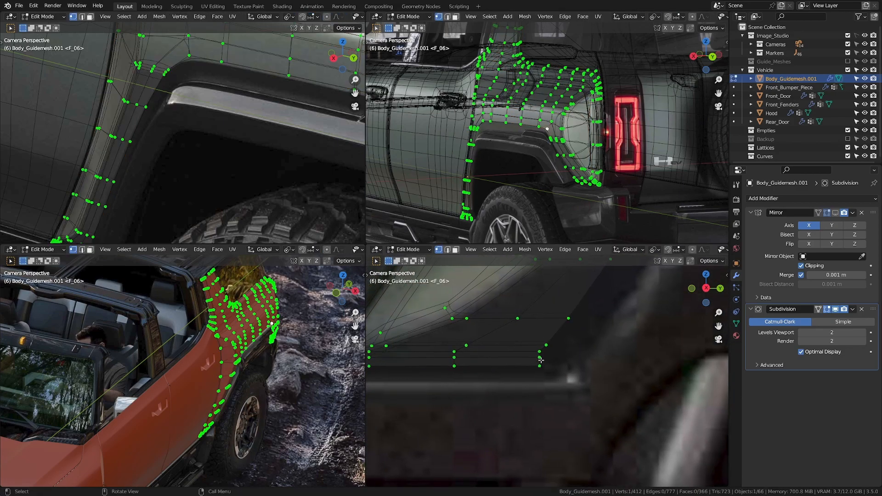
pyautogui.press('g')
pyautogui.press('g')
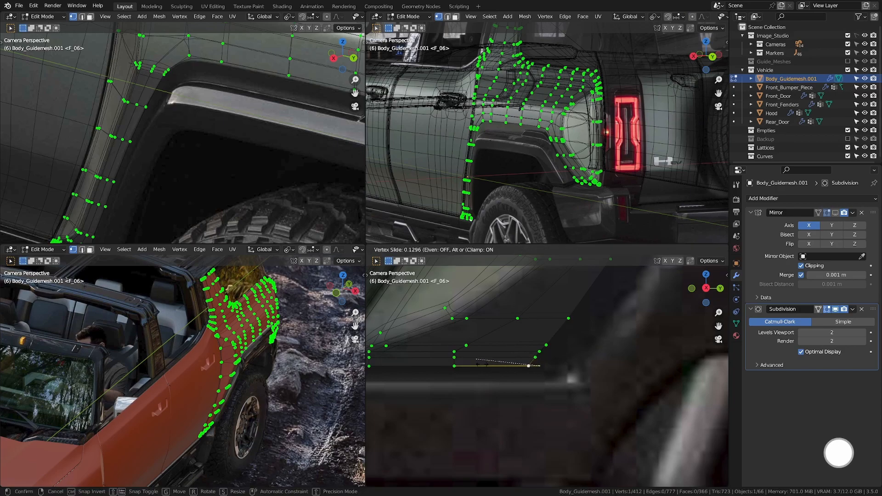
pyautogui.click(482, 364)
pyautogui.keyDown('ctrl'); pyautogui.click(539, 352); pyautogui.keyUp('ctrl')
pyautogui.press('g')
pyautogui.press('y')
pyautogui.click(542, 363)
pyautogui.click(561, 367)
pyautogui.scroll(-8, 547, 368)
pyautogui.keyDown('shift'); pyautogui.moveTo(547, 367); pyautogui.dragTo(574, 332, button='middle'); pyautogui.keyUp('shift')
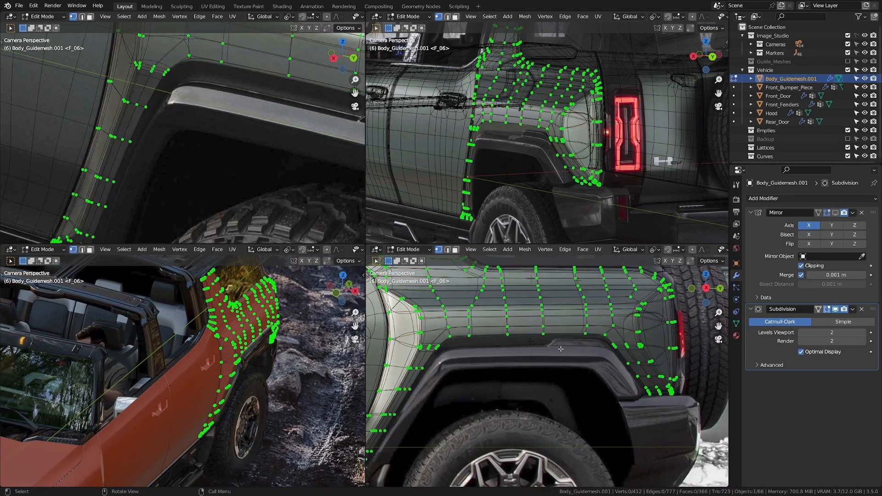
# Select the whole wheel arch boundary loop, maximize the viewport and orbit to face the arch opening
pyautogui.keyDown('alt'); pyautogui.click(565, 338); pyautogui.keyUp('alt')
pyautogui.scroll(-2, 565, 338)
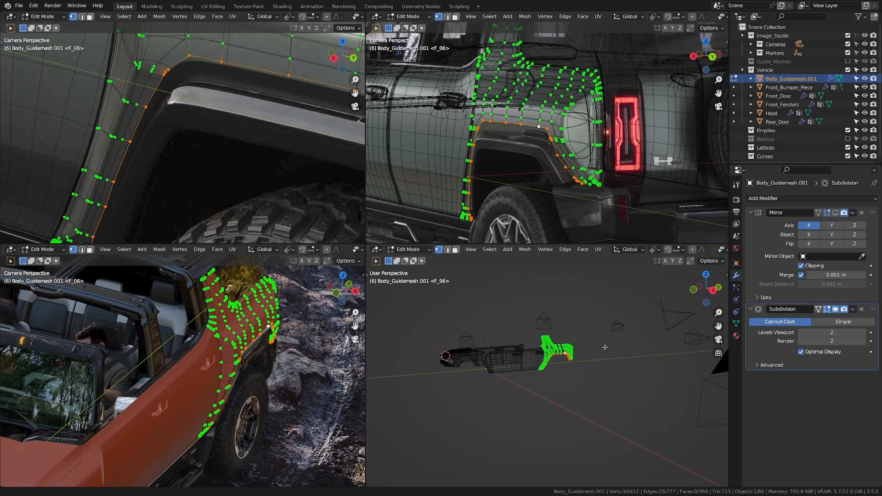
pyautogui.scroll(5, 574, 330)
pyautogui.scroll(3, 540, 343)
pyautogui.hotkey('ctrl', 'space')
pyautogui.scroll(2, 489, 349)
pyautogui.moveTo(490, 349); pyautogui.dragTo(679, 270, button='middle')
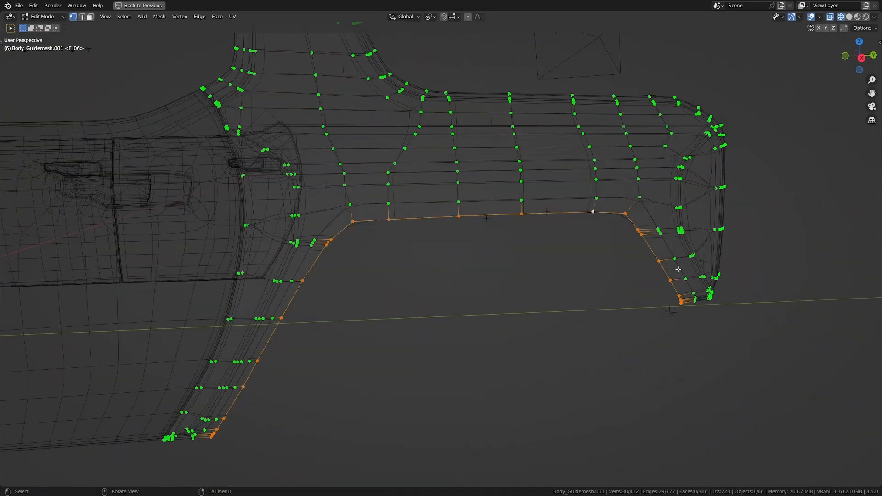
# Fill the selected arch loop with a face and inset it inward with Boundary off
pyautogui.press('f')
pyautogui.press('i')
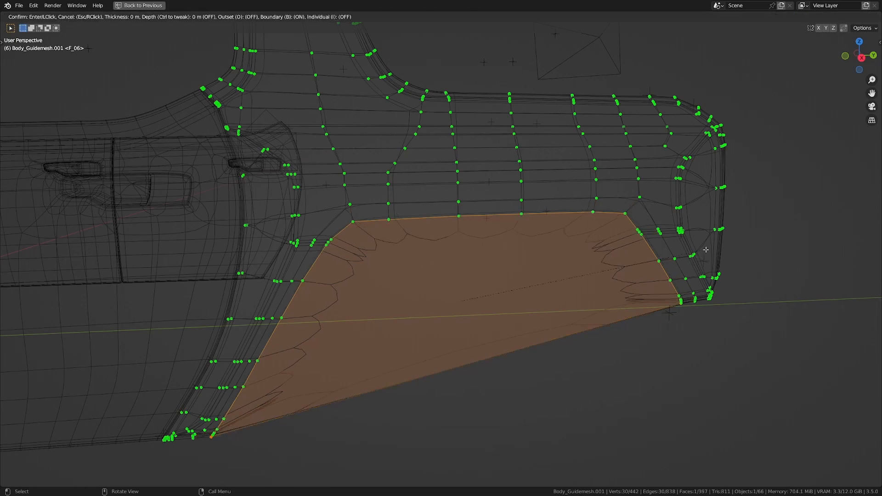
pyautogui.press('b')
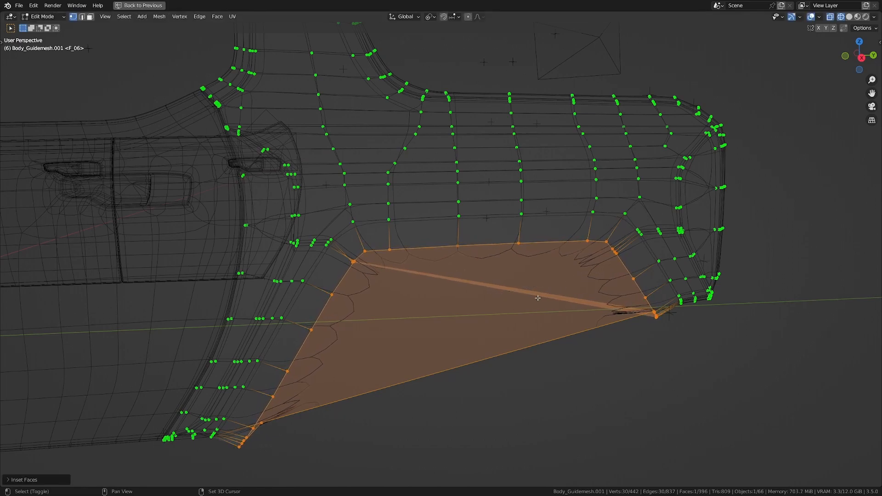
# Delete the large inner face of the inset, keeping the new strip of faces around the arch
pyautogui.moveTo(552, 291); pyautogui.dragTo(447, 319, button='middle')
pyautogui.press('x')
pyautogui.click(503, 336)
# In right side view, slide the low-hanging inner strip vertices ahead of the arch up along the slanted arch edge
pyautogui.moveTo(503, 337); pyautogui.dragTo(535, 338, button='middle')
pyautogui.scroll(2, 534, 338)
pyautogui.scroll(5, 535, 338)
pyautogui.keyDown('shift'); pyautogui.moveTo(527, 406); pyautogui.dragTo(522, 309, button='middle'); pyautogui.keyUp('shift')
pyautogui.hotkey('shift', 'v')
pyautogui.scroll(-5, 505, 317)
pyautogui.press('KP_3')
pyautogui.scroll(3, 501, 309)
pyautogui.click(538, 279)
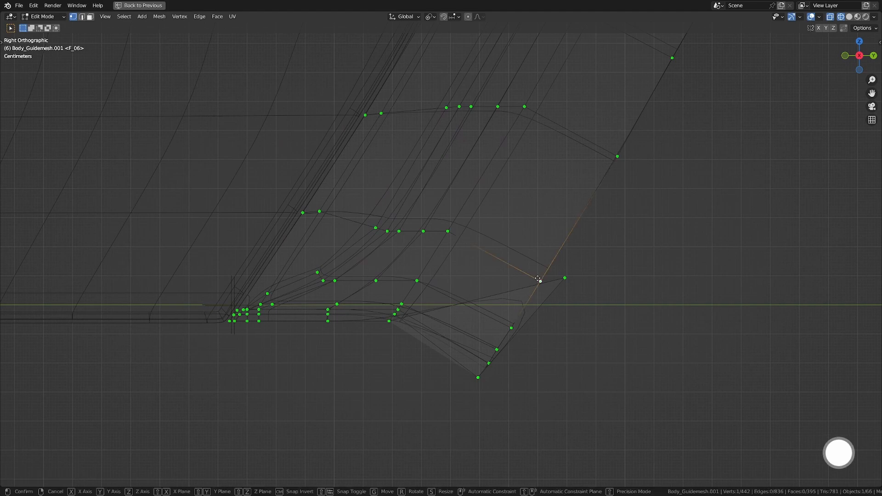
pyautogui.hotkey('shift', 'v')
pyautogui.click(489, 363)
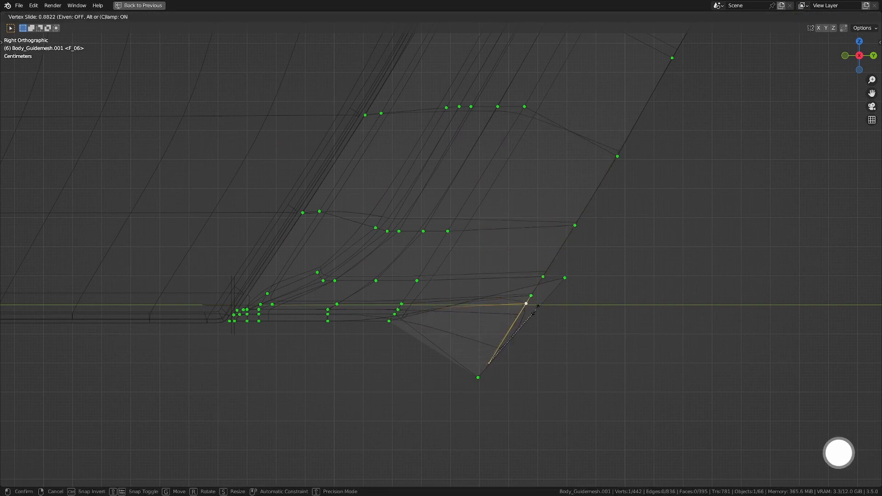
pyautogui.click(553, 344)
# Level the lowest front strip vertex with the body's bottom edge along Z and slide the vertices above it into place
pyautogui.press('g')
pyautogui.press('z')
pyautogui.keyDown('ctrl'); pyautogui.click(387, 324); pyautogui.keyUp('ctrl')
pyautogui.scroll(1, 487, 329)
pyautogui.hotkey('shift', 'v')
pyautogui.click(519, 335)
pyautogui.hotkey('alt', 'a')
pyautogui.keyDown('shift'); pyautogui.moveTo(544, 313); pyautogui.dragTo(494, 325, button='middle'); pyautogui.keyUp('shift')
pyautogui.click(533, 325)
pyautogui.hotkey('shift', 'v')
pyautogui.press('a')
# Slide the lower inner strip vertices behind the arch up along the rear slanted edge
pyautogui.scroll(-5, 546, 333)
pyautogui.scroll(4, 494, 325)
pyautogui.click(584, 364)
pyautogui.hotkey('shift', 'v')
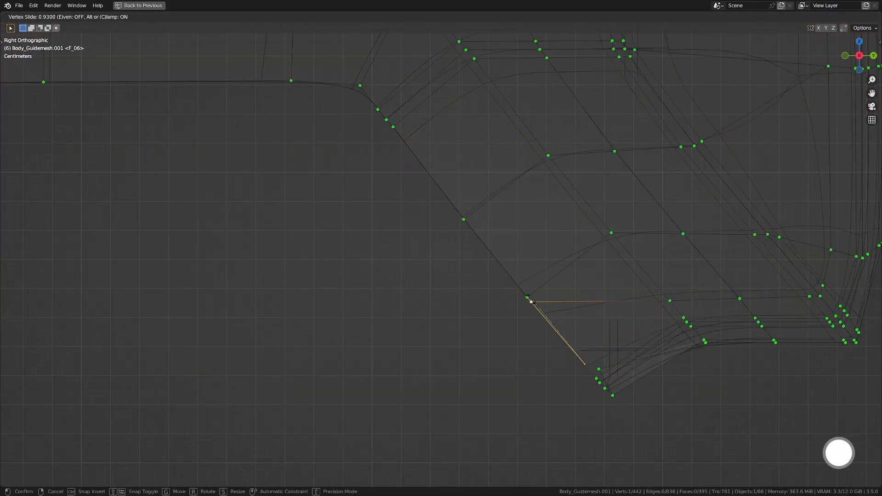
pyautogui.click(546, 328)
pyautogui.click(602, 387)
pyautogui.press('g')
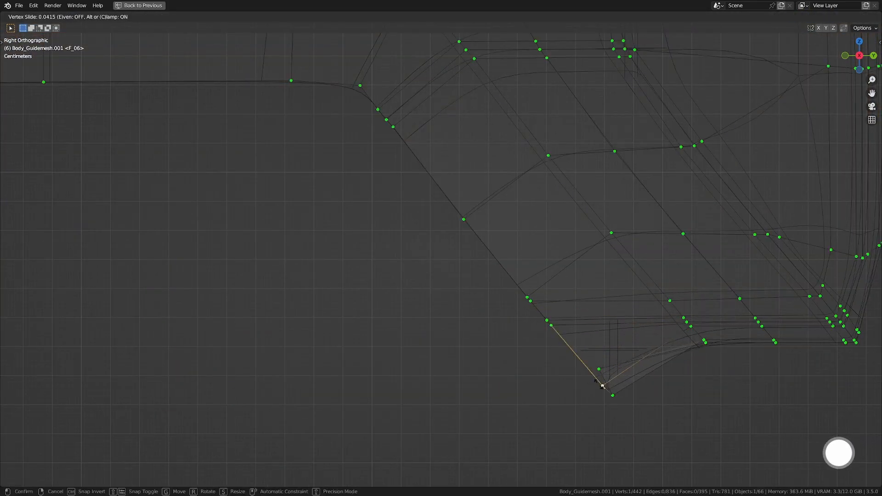
pyautogui.press('g')
# Flatten the lowest rear strip vertices to the bottom edge height by scaling Z to 0, sliding the corner vertex into line
pyautogui.keyDown('shift'); pyautogui.click(706, 344); pyautogui.keyUp('shift')
pyautogui.press('s')
pyautogui.press('z')
pyautogui.press('0')
pyautogui.press('a')
pyautogui.scroll(2, 689, 358)
pyautogui.click(610, 368)
pyautogui.press('g')
pyautogui.press('g')
pyautogui.press('a')
pyautogui.scroll(-5, 557, 326)
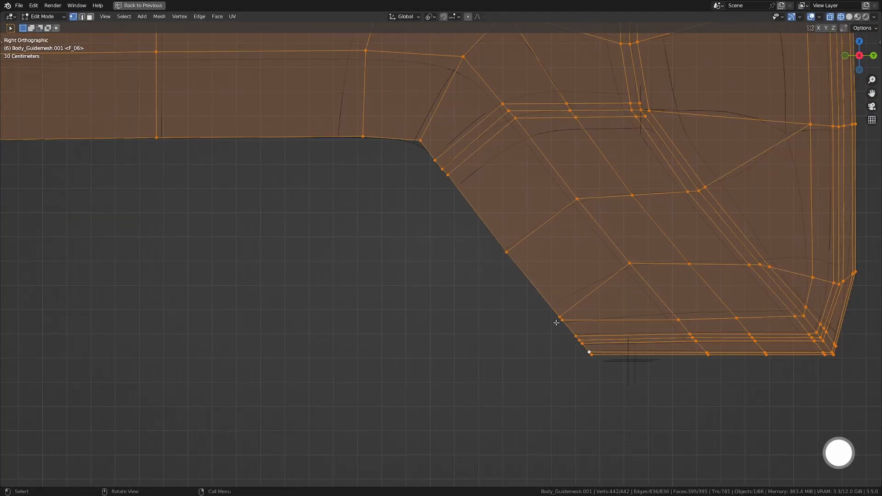
# Slide the vertices along the middle of the rear slanted edge upward to even out their spacing
pyautogui.click(557, 326)
pyautogui.press('g')
pyautogui.press('g')
pyautogui.click(536, 290)
pyautogui.click(507, 254)
pyautogui.press('g')
pyautogui.press('g')
pyautogui.click(489, 230)
# Slide the three closely spaced vertices below the rear upper arch corner apart along the edge
pyautogui.click(514, 350)
pyautogui.press('g')
pyautogui.press('g')
pyautogui.click(549, 395)
pyautogui.click(503, 339)
pyautogui.press('g')
pyautogui.press('g')
pyautogui.click(517, 354)
pyautogui.click(494, 327)
pyautogui.click(472, 298)
pyautogui.press('g')
pyautogui.press('g')
pyautogui.press('c')
# Turn off X-ray and align the lowest front strip vertices on X with the neighbouring bottom edge vertices, using an X scale of 0
pyautogui.scroll(-4, 470, 296)
pyautogui.hotkey('shift', 'z')
pyautogui.scroll(-4, 628, 326)
pyautogui.moveTo(628, 326)
pyautogui.mouseDown(button='middle')
pyautogui.moveTo(640, 317)
pyautogui.moveTo(656, 327)
pyautogui.moveTo(606, 321)
pyautogui.moveTo(648, 317)
pyautogui.mouseUp(button='middle')
pyautogui.scroll(4, 518, 306)
pyautogui.keyDown('shift'); pyautogui.moveTo(518, 306); pyautogui.dragTo(551, 330, button='middle'); pyautogui.keyUp('shift')
pyautogui.moveTo(552, 330)
pyautogui.mouseDown(button='middle')
pyautogui.moveTo(528, 329)
pyautogui.moveTo(560, 333)
pyautogui.moveTo(547, 332)
pyautogui.mouseUp(button='middle')
pyautogui.scroll(-1, 514, 327)
pyautogui.keyDown('shift'); pyautogui.moveTo(460, 391); pyautogui.dragTo(510, 318, button='middle'); pyautogui.keyUp('shift')
pyautogui.keyDown('shift'); pyautogui.moveTo(457, 362); pyautogui.dragTo(575, 298, button='middle'); pyautogui.keyUp('shift')
pyautogui.scroll(3, 574, 299)
pyautogui.moveTo(484, 353); pyautogui.dragTo(474, 343, button='middle')
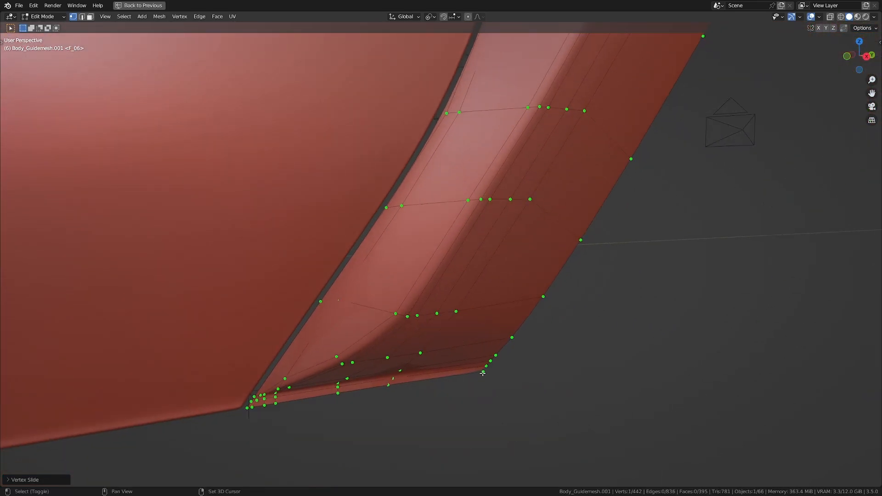
pyautogui.press('s')
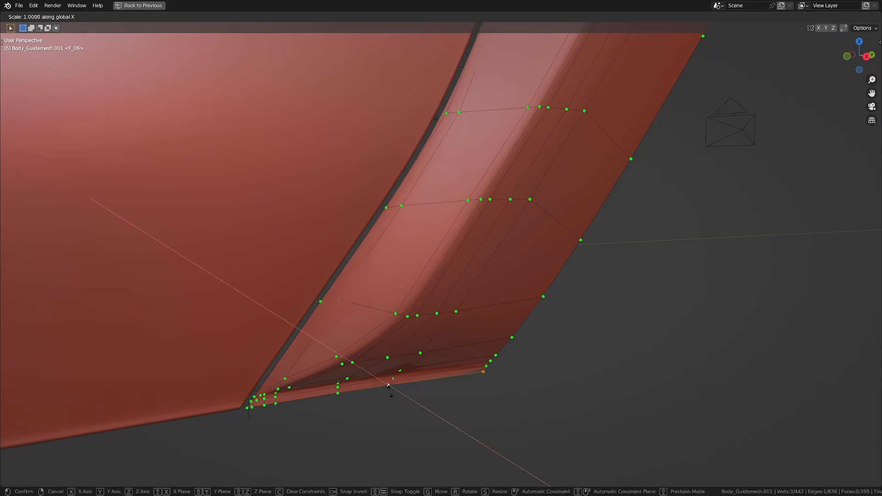
pyautogui.press('Return')
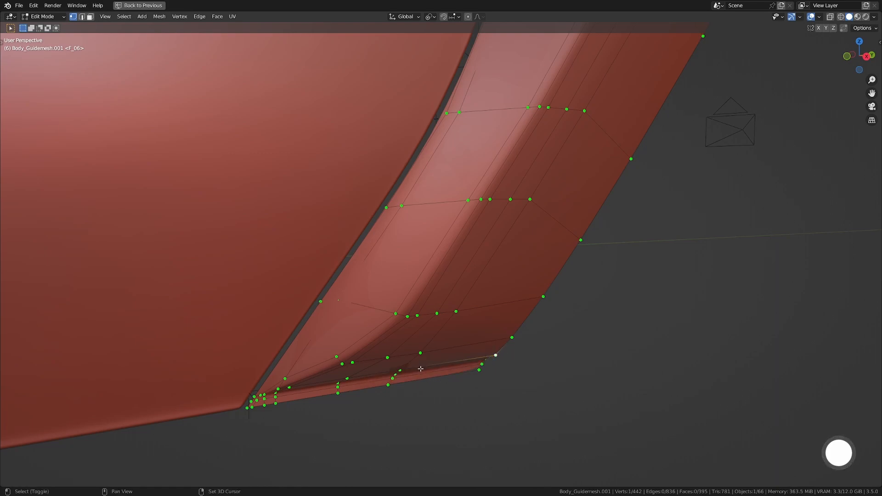
# Slide the next lower front arch edge vertex along the edge and align it with its row by scaling X to 0
pyautogui.keyDown('shift'); pyautogui.moveTo(466, 314); pyautogui.dragTo(389, 413, button='middle'); pyautogui.keyUp('shift')
pyautogui.click(507, 340)
pyautogui.moveTo(518, 341); pyautogui.dragTo(506, 335, button='middle')
pyautogui.press('g')
pyautogui.press('g')
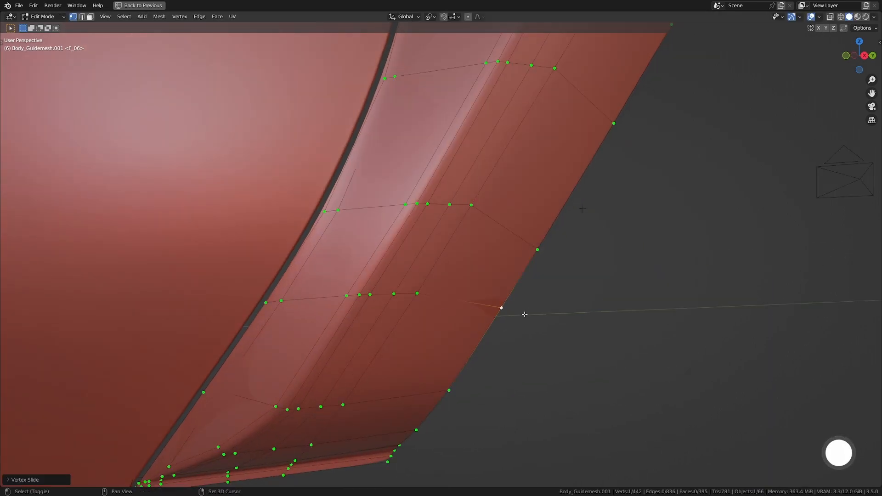
pyautogui.press('s')
pyautogui.press('x')
pyautogui.press('0')
pyautogui.press('Return')
# Slide the arch edge vertex one row higher and align it with its neighbouring body vertex by scaling X to 0
pyautogui.click(541, 255)
pyautogui.press('g')
pyautogui.press('g')
pyautogui.click(568, 230)
pyautogui.keyDown('ctrl'); pyautogui.click(473, 205); pyautogui.keyUp('ctrl')
pyautogui.press('s')
pyautogui.press('x')
pyautogui.press('0')
pyautogui.press('Return')
# Select the three closely spaced arch edge vertices at the front upper corner and move them together into line
pyautogui.keyDown('shift'); pyautogui.moveTo(476, 212); pyautogui.dragTo(489, 308, button='middle'); pyautogui.keyUp('shift')
pyautogui.moveTo(489, 308); pyautogui.dragTo(472, 256, button='middle')
pyautogui.keyDown('shift'); pyautogui.click(423, 306); pyautogui.keyUp('shift')
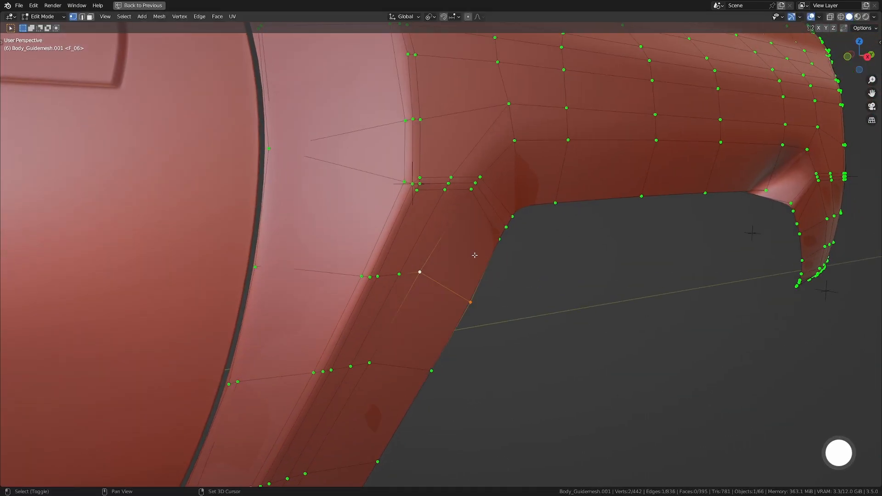
pyautogui.moveTo(468, 195); pyautogui.dragTo(406, 221, button='middle')
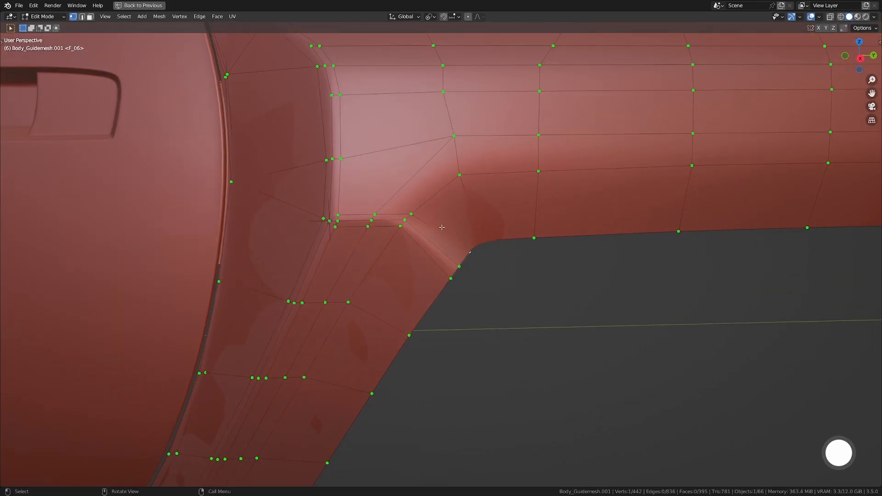
pyautogui.moveTo(459, 174); pyautogui.dragTo(558, 307, button='middle')
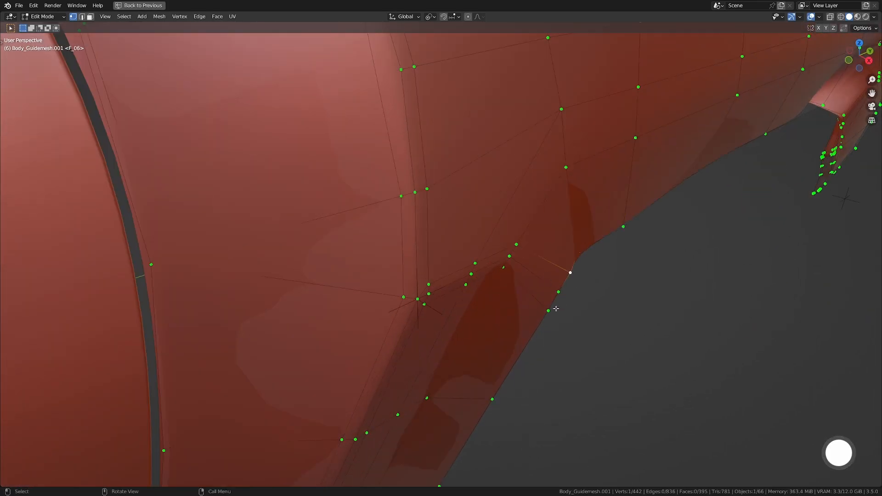
pyautogui.keyDown('ctrl'); pyautogui.click(558, 306); pyautogui.keyUp('ctrl')
pyautogui.press('g')
pyautogui.press('y')
pyautogui.click(593, 263)
# Align the first upper arch edge vertex behind the front corner with the body vertex above it by scaling X to 0
pyautogui.moveTo(592, 263); pyautogui.dragTo(569, 271, button='middle')
pyautogui.click(482, 307)
pyautogui.keyDown('shift'); pyautogui.click(484, 214); pyautogui.keyUp('shift')
pyautogui.press('s')
pyautogui.press('x')
pyautogui.press('0')
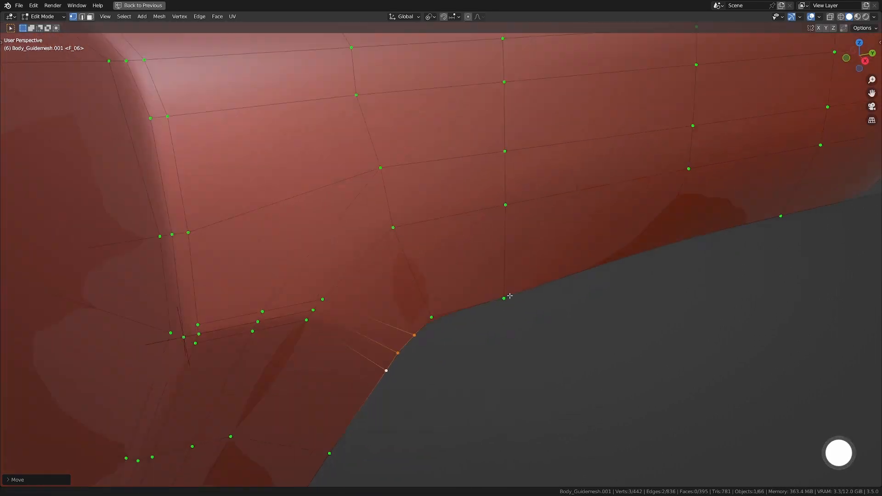
pyautogui.click(494, 213)
# Move the arch edge vertex at the front upper corner along X to smooth the transition
pyautogui.moveTo(494, 213); pyautogui.dragTo(414, 258, button='middle')
pyautogui.click(353, 311)
pyautogui.moveTo(354, 311); pyautogui.dragTo(390, 301, button='middle')
pyautogui.press('g')
pyautogui.press('x')
pyautogui.click(508, 299)
# Align the next vertex along the upper arch edge with the body vertex above it by scaling X to 0
pyautogui.click(470, 291)
pyautogui.keyDown('shift'); pyautogui.click(471, 236); pyautogui.keyUp('shift')
pyautogui.press('s')
pyautogui.press('x')
pyautogui.press('0')
pyautogui.click(476, 233)
# Align the vertex on the rear slanted arch edge with its adjoining body vertex by scaling X to 0
pyautogui.click(562, 213)
pyautogui.moveTo(565, 217); pyautogui.dragTo(453, 256, button='middle')
pyautogui.hotkey('shift', 'z')
pyautogui.keyDown('shift'); pyautogui.click(414, 218); pyautogui.keyUp('shift')
pyautogui.click(463, 289)
pyautogui.hotkey('shift', 'z')
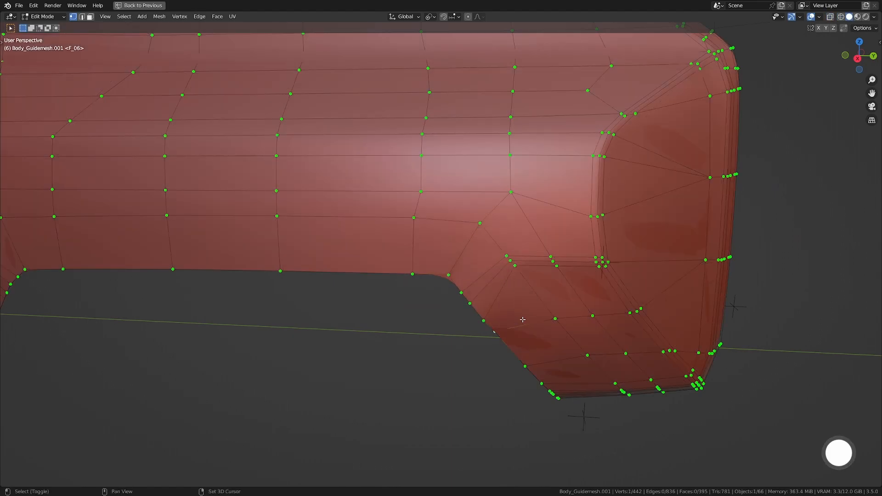
pyautogui.moveTo(575, 353); pyautogui.dragTo(479, 331, button='middle')
pyautogui.press('s')
pyautogui.press('x')
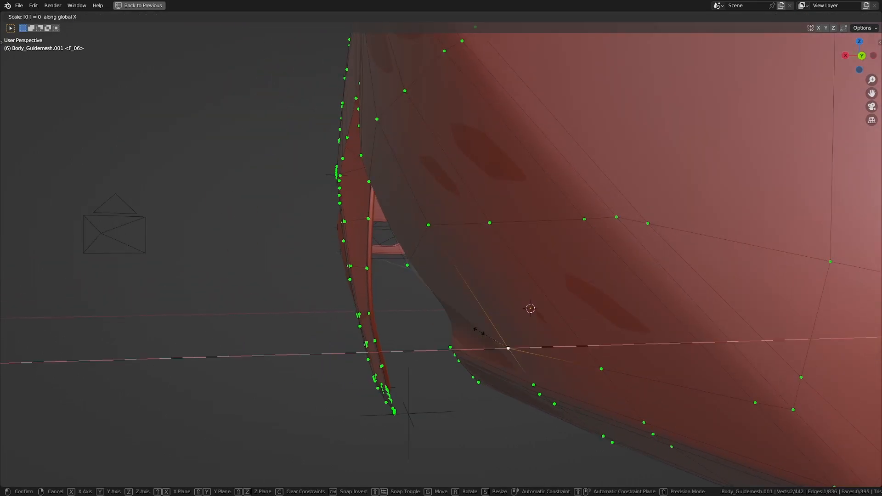
pyautogui.press('Return')
# Nudge a single rear slanted edge vertex about 0.002 m along X to smooth the edge's curve
pyautogui.moveTo(482, 351); pyautogui.dragTo(478, 374, button='middle')
pyautogui.scroll(3, 478, 350)
pyautogui.scroll(-2, 510, 381)
pyautogui.scroll(2, 441, 373)
pyautogui.click(398, 371)
pyautogui.moveTo(398, 371); pyautogui.dragTo(456, 339, button='middle')
pyautogui.press('g')
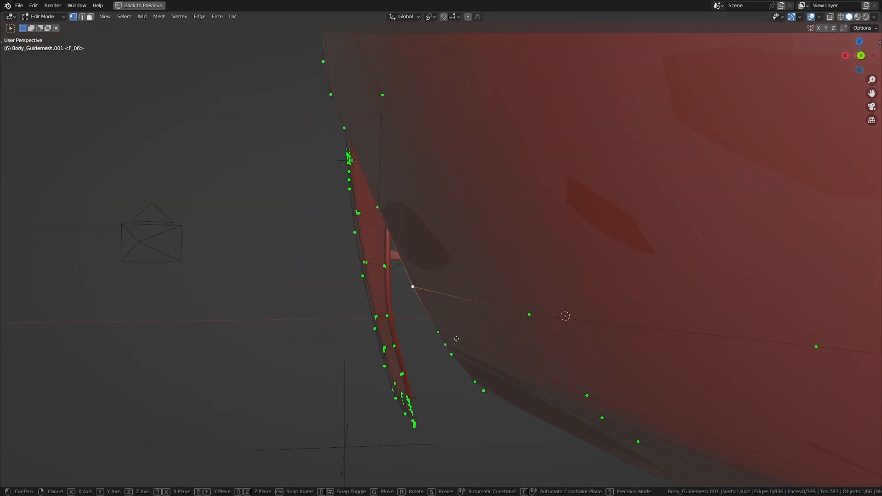
pyautogui.press('x')
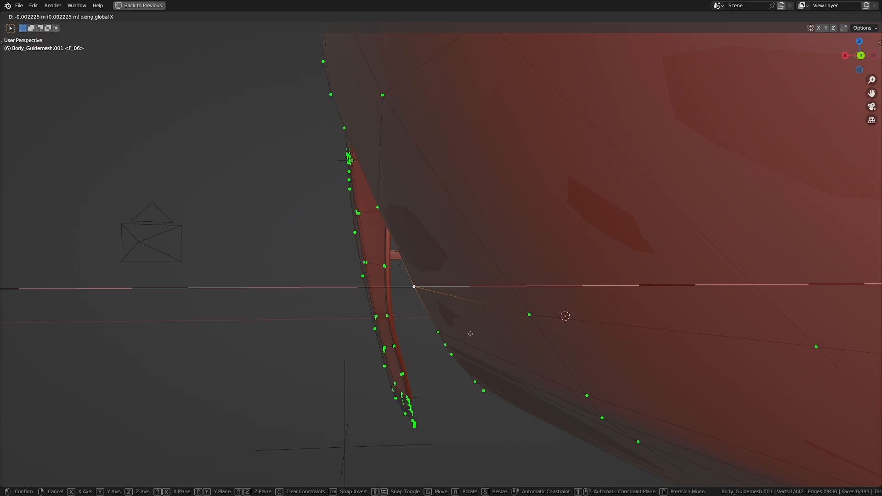
pyautogui.click(470, 334)
# Select the group of lower vertices on the rear slanted arch edge and shift them along X
pyautogui.moveTo(459, 357); pyautogui.dragTo(457, 350, button='middle')
pyautogui.moveTo(428, 313); pyautogui.dragTo(513, 399)
pyautogui.keyDown('shift'); pyautogui.click(436, 313); pyautogui.keyUp('shift')
pyautogui.scroll(-3, 439, 315)
pyautogui.moveTo(440, 315); pyautogui.dragTo(561, 344, button='middle')
pyautogui.press('g')
pyautogui.press('x')
pyautogui.click(455, 324)
# Select the whole inner boundary loop of the wheel arch and move it inward about 0.21 m along X
pyautogui.scroll(-6, 665, 363)
pyautogui.keyDown('alt'); pyautogui.click(453, 230); pyautogui.keyUp('alt')
pyautogui.scroll(-2, 478, 262)
pyautogui.moveTo(522, 304); pyautogui.dragTo(448, 297, button='middle')
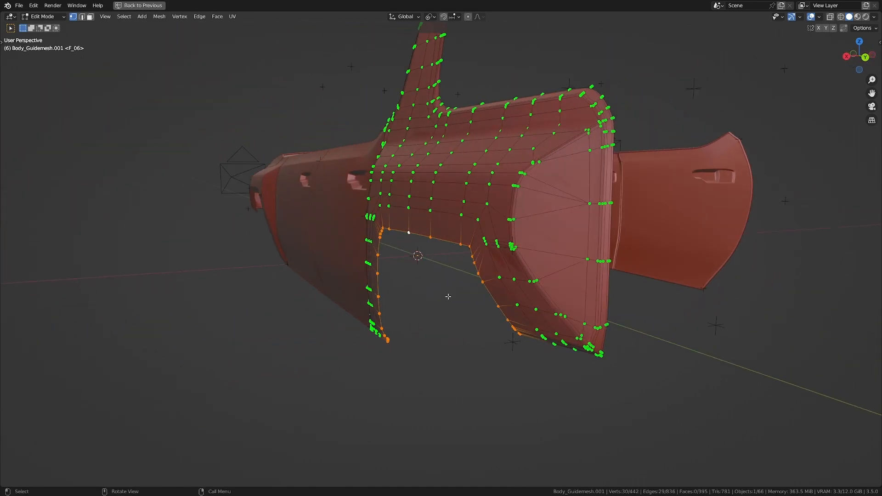
pyautogui.scroll(2, 448, 297)
pyautogui.press('g')
pyautogui.press('x')
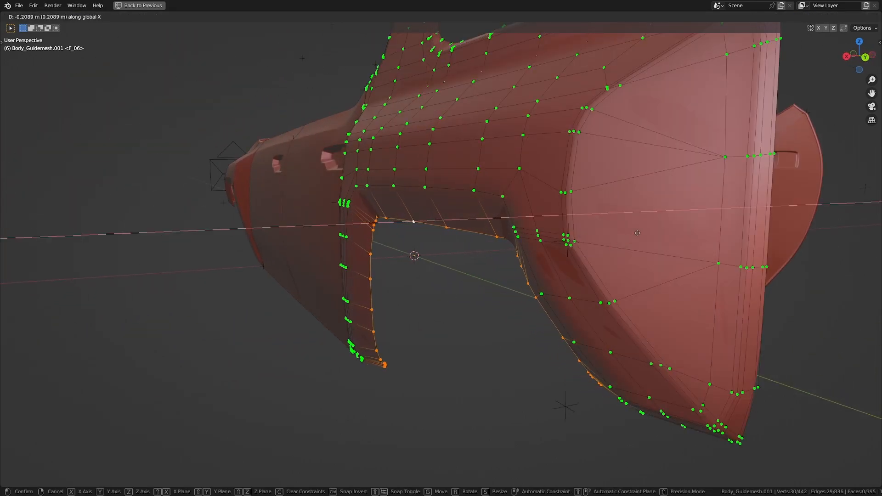
pyautogui.click(652, 227)
# In the front orthographic wireframe view, shift the arch's inner edge loop slightly along X to compare it with the front fender
pyautogui.press('Tab')
pyautogui.scroll(-4, 437, 283)
pyautogui.moveTo(434, 284)
pyautogui.mouseDown(button='middle')
pyautogui.moveTo(520, 291)
pyautogui.moveTo(322, 341)
pyautogui.moveTo(587, 323)
pyautogui.moveTo(449, 329)
pyautogui.moveTo(482, 302)
pyautogui.mouseUp(button='middle')
pyautogui.press('KP_1')
pyautogui.hotkey('shift', 'z')
pyautogui.scroll(3, 440, 298)
pyautogui.press('Tab')
pyautogui.press('g')
pyautogui.press('x')
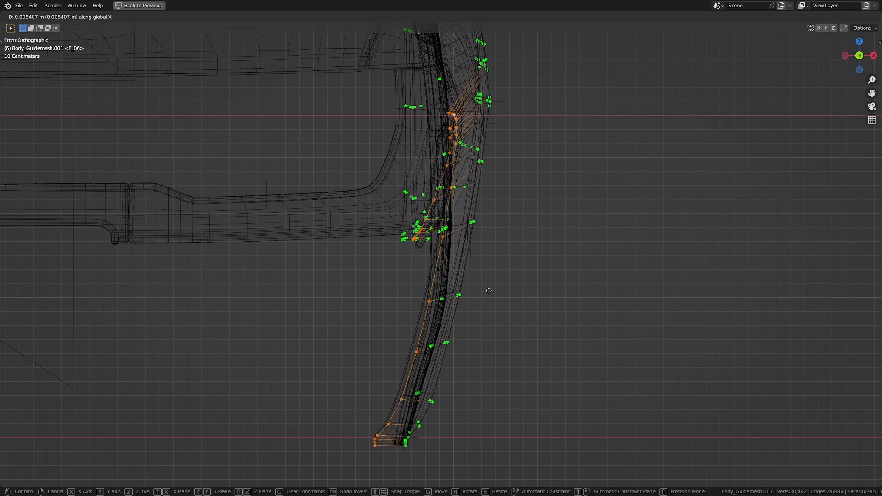
pyautogui.click(508, 273)
# Fine-tune the inner edge loop's X position, checking it against the front body parts in both wireframe and solid shading
pyautogui.hotkey('shift', 'z')
pyautogui.keyDown('shift'); pyautogui.moveTo(519, 262); pyautogui.dragTo(528, 256, button='middle'); pyautogui.keyUp('shift')
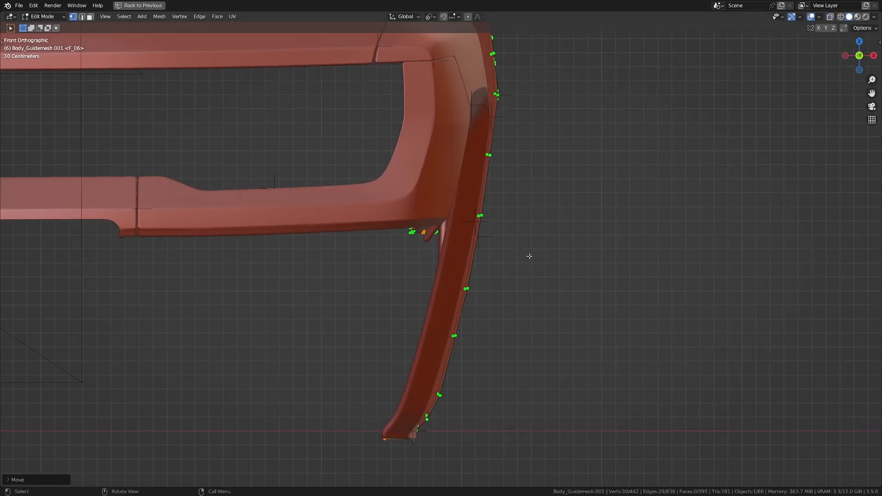
pyautogui.hotkey('shift', 'z')
pyautogui.press('g')
pyautogui.press('x')
pyautogui.click(505, 241)
pyautogui.press('z')
pyautogui.press('z')
pyautogui.press('g')
pyautogui.press('x')
pyautogui.click(510, 226)
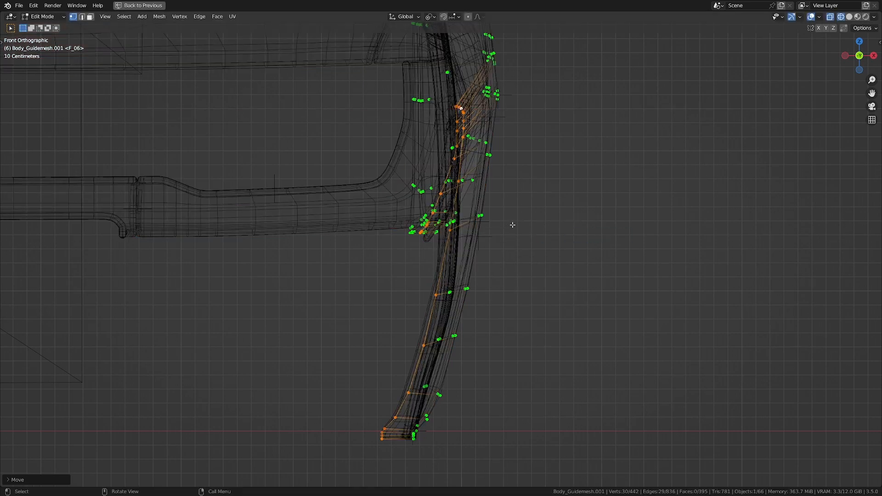
pyautogui.press('z')
pyautogui.click(474, 228)
pyautogui.press('g')
pyautogui.press('x')
pyautogui.click(537, 209)
pyautogui.press('z')
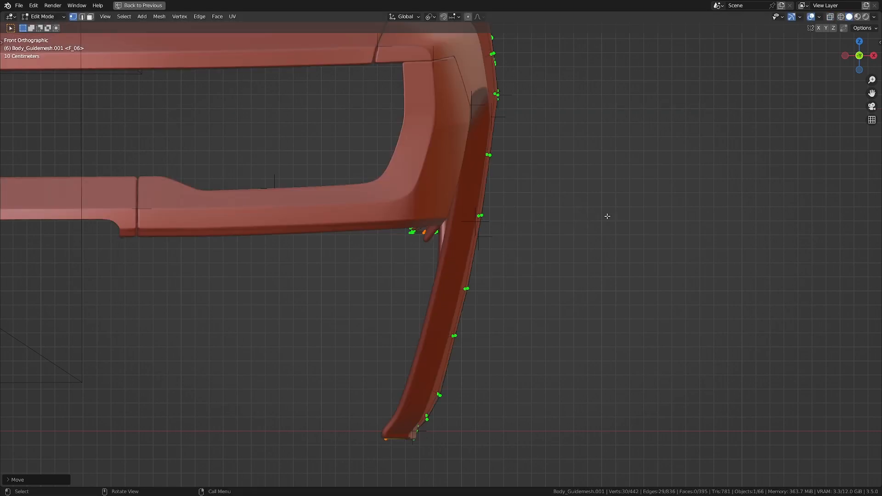
# In the right orthographic view, slide the first vertices below the arch's door-side corner along the inner edge
pyautogui.moveTo(610, 214); pyautogui.dragTo(496, 225, button='middle')
pyautogui.scroll(-4, 551, 233)
pyautogui.keyDown('shift'); pyautogui.moveTo(607, 240); pyautogui.dragTo(513, 268, button='middle'); pyautogui.keyUp('shift')
pyautogui.scroll(-2, 514, 267)
pyautogui.press('Tab')
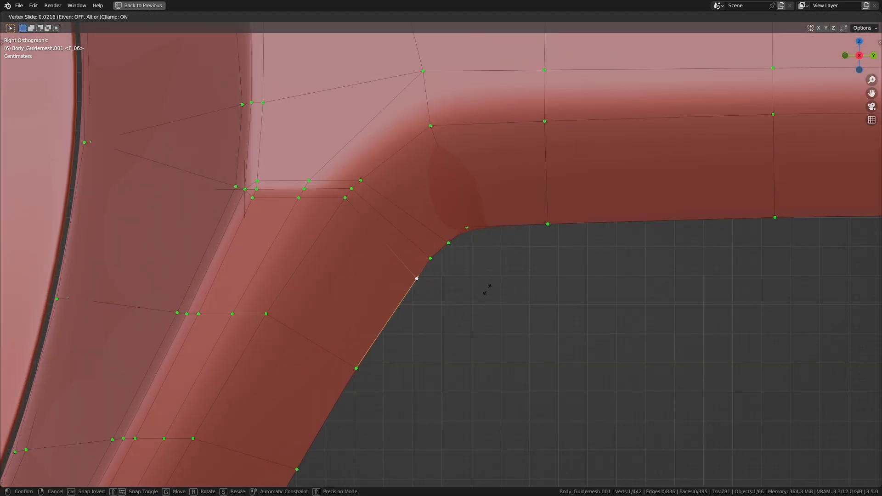
pyautogui.click(475, 333)
pyautogui.click(435, 268)
pyautogui.press('g')
pyautogui.press('g')
pyautogui.click(431, 291)
# Slide the remaining vertices around the door-side arch corner along the inner edge to even out their spacing
pyautogui.click(397, 319)
pyautogui.press('g')
pyautogui.press('g')
pyautogui.click(391, 323)
pyautogui.scroll(2, 454, 258)
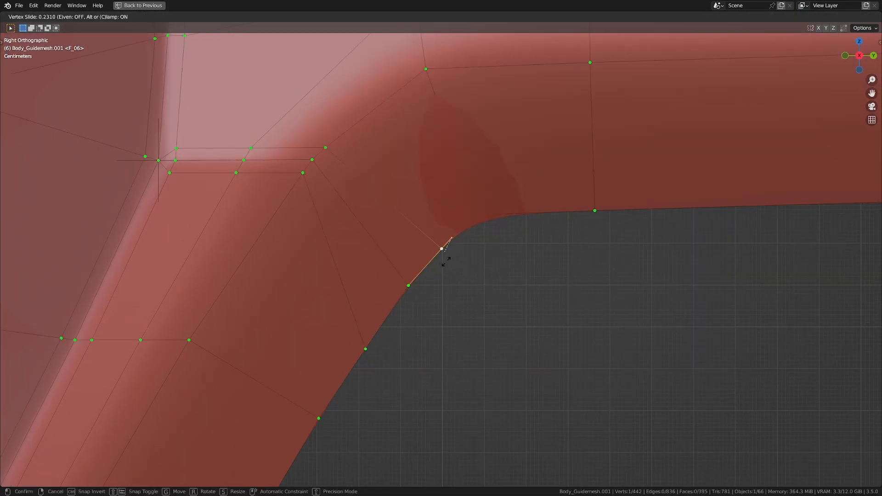
pyautogui.click(446, 262)
# In wireframe, slide the door-side corner vertex of the arch past its edge with clamping off to sharpen the corner
pyautogui.press('z')
pyautogui.click(461, 250)
pyautogui.click(484, 223)
pyautogui.press('g')
pyautogui.press('g')
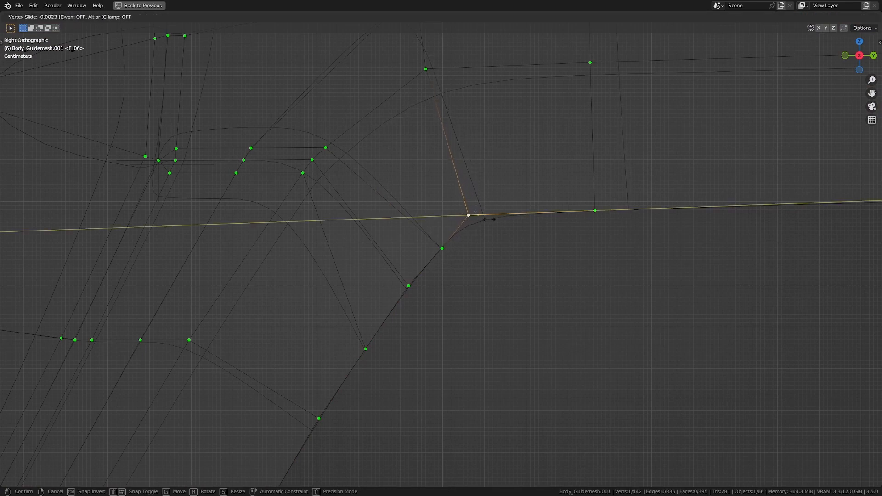
pyautogui.click(489, 219)
pyautogui.click(450, 253)
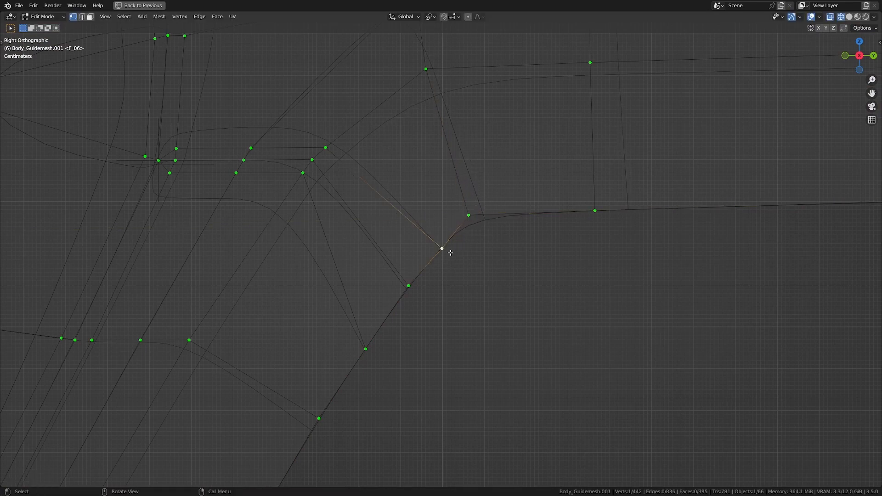
pyautogui.click(468, 228)
# Select the entire mesh and examine the vertex placement around the wheel arch's rear upper corner
pyautogui.scroll(-5, 468, 228)
pyautogui.press('a')
pyautogui.scroll(8, 460, 276)
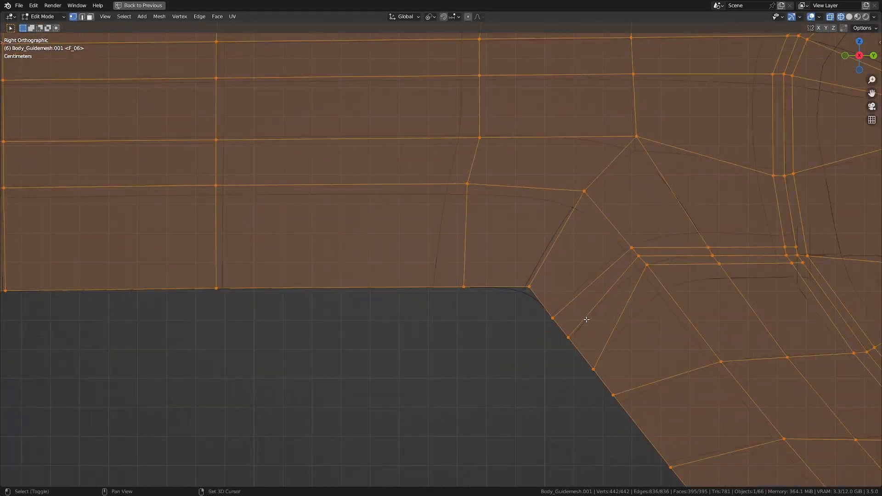
pyautogui.scroll(-5, 460, 276)
pyautogui.scroll(1, 386, 274)
pyautogui.scroll(4, 420, 283)
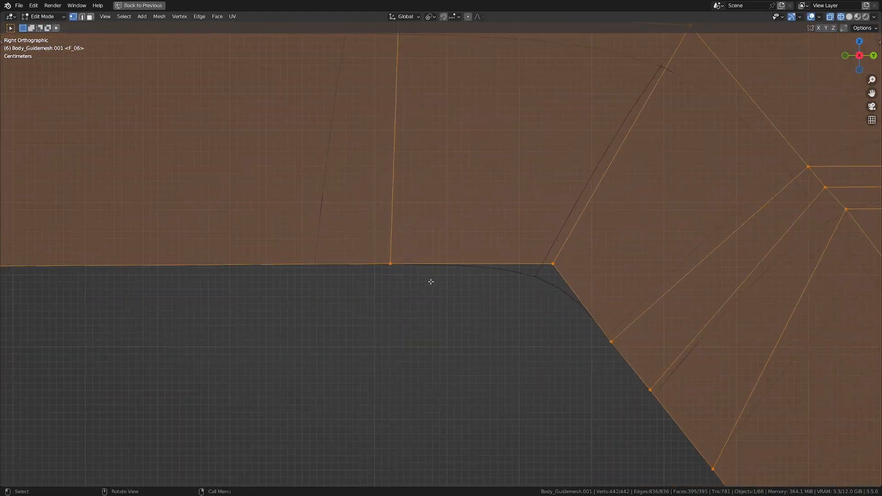
pyautogui.scroll(-5, 432, 282)
pyautogui.keyDown('shift'); pyautogui.moveTo(421, 315); pyautogui.dragTo(772, 183, button='middle'); pyautogui.keyUp('shift')
pyautogui.keyDown('shift'); pyautogui.moveTo(506, 266); pyautogui.dragTo(337, 382, button='middle'); pyautogui.keyUp('shift')
# Inspect the front fender's mesh around its wheel arch corner as a reference for the rear arch
pyautogui.hotkey('shift', 'z')
pyautogui.scroll(-2, 530, 350)
pyautogui.moveTo(529, 351)
pyautogui.mouseDown(button='middle')
pyautogui.moveTo(483, 355)
pyautogui.moveTo(519, 357)
pyautogui.mouseUp(button='middle')
pyautogui.scroll(-2, 520, 356)
pyautogui.moveTo(294, 364); pyautogui.dragTo(361, 367, button='middle')
pyautogui.keyDown('shift'); pyautogui.moveTo(361, 367); pyautogui.dragTo(548, 368, button='middle'); pyautogui.keyUp('shift')
pyautogui.press('Tab')
pyautogui.press('Tab')
pyautogui.press('Tab')
pyautogui.click(390, 301)
pyautogui.press('Tab')
pyautogui.scroll(3, 305, 278)
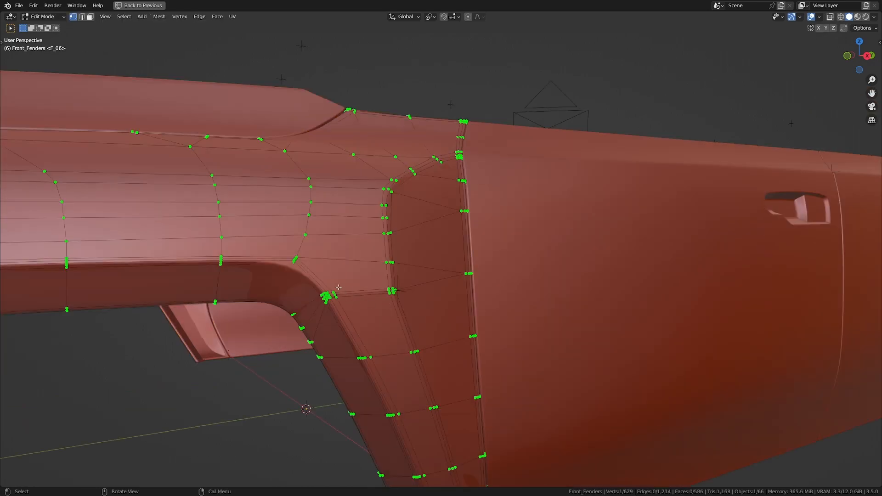
pyautogui.press('Tab')
pyautogui.scroll(-3, 366, 346)
pyautogui.moveTo(399, 350); pyautogui.dragTo(338, 348, button='middle')
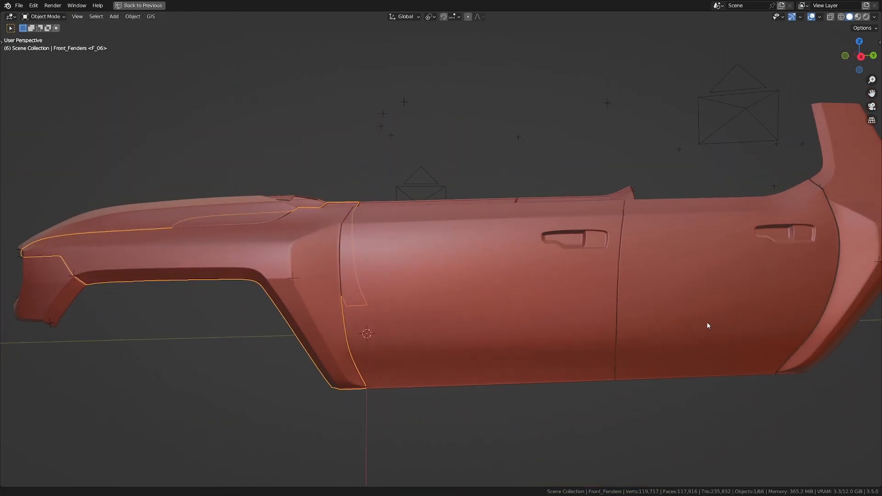
pyautogui.keyDown('shift'); pyautogui.moveTo(715, 327); pyautogui.dragTo(284, 336, button='middle'); pyautogui.keyUp('shift')
# Reopen the rear quarter panel mesh for editing and cut a support edge loop just above the wheel arch crease
pyautogui.scroll(3, 506, 258)
pyautogui.click(506, 259)
pyautogui.press('Tab')
pyautogui.moveTo(506, 258); pyautogui.dragTo(461, 270, button='middle')
pyautogui.scroll(3, 489, 281)
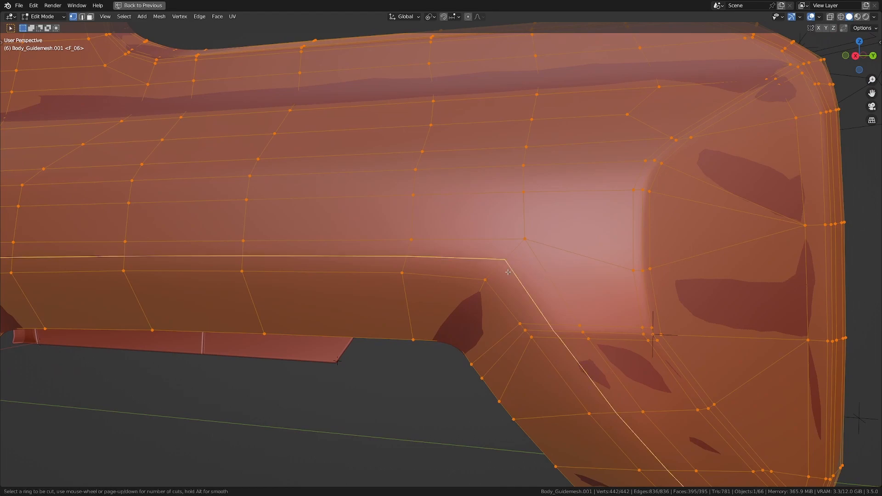
pyautogui.click(508, 272)
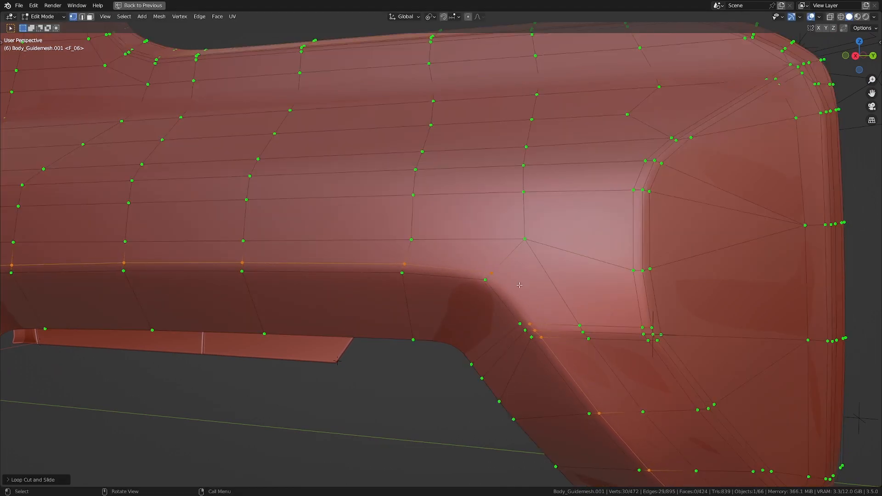
# Cut another edge loop between the arch crease and the support loop above it, and check the smoothed result
pyautogui.click(489, 277)
pyautogui.click(491, 275)
pyautogui.press('Tab')
pyautogui.scroll(-5, 431, 303)
pyautogui.moveTo(431, 302); pyautogui.dragTo(533, 273, button='middle')
pyautogui.moveTo(533, 273); pyautogui.dragTo(479, 298, button='middle')
# Try adding two support edge loops just below the arch crease on the inward-facing strip, checking the shading
pyautogui.press('Tab')
pyautogui.scroll(4, 480, 298)
pyautogui.hotkey('ctrl', 'r')
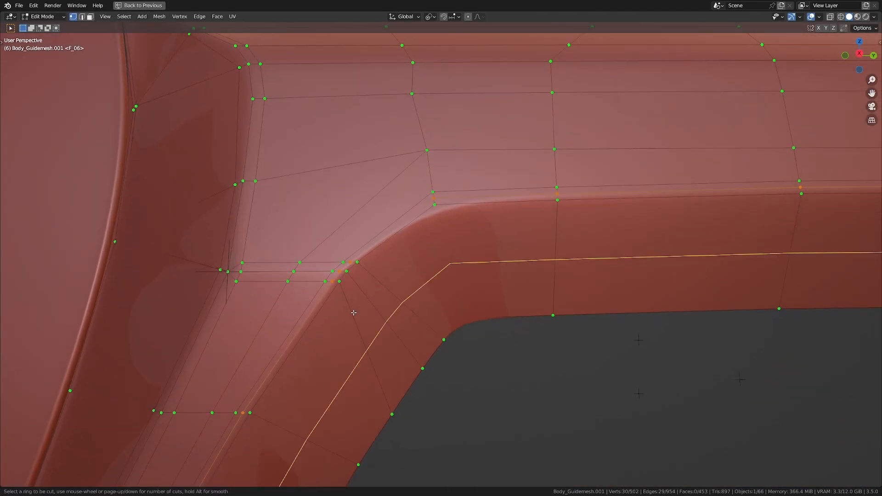
pyautogui.click(350, 272)
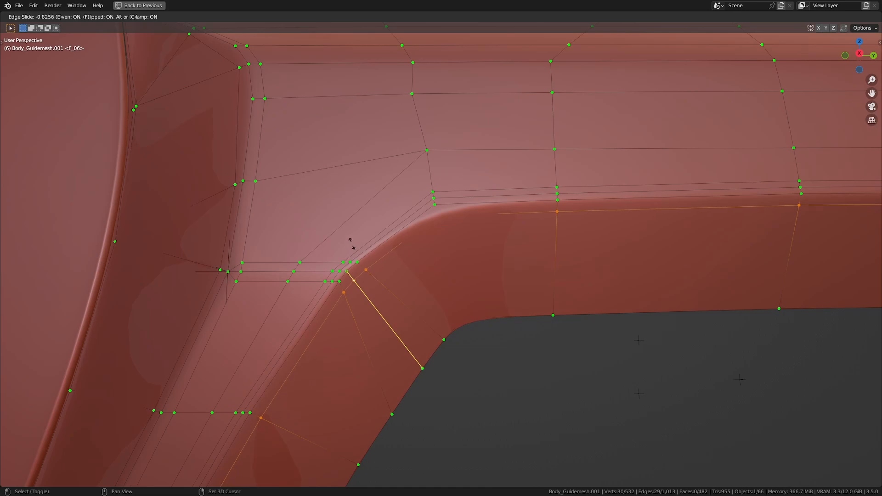
pyautogui.press('g')
pyautogui.press('g')
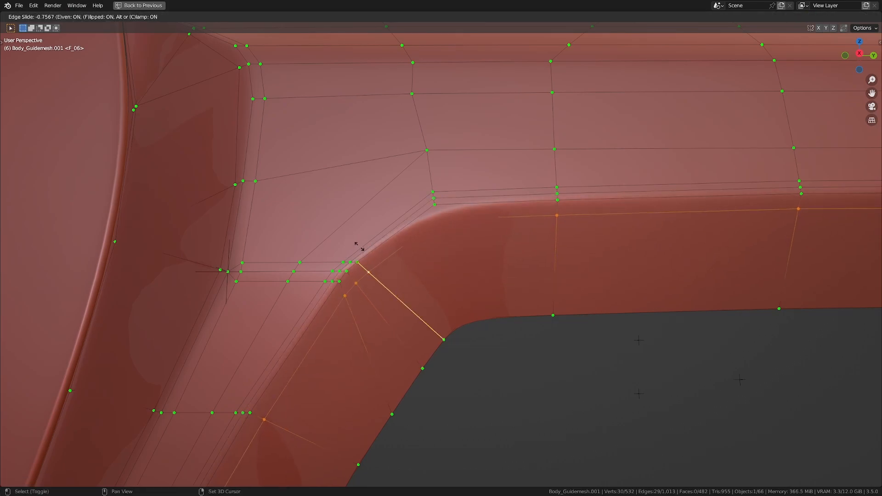
pyautogui.press('Tab')
pyautogui.scroll(-5, 520, 321)
pyautogui.moveTo(521, 320); pyautogui.dragTo(547, 351, button='middle')
pyautogui.scroll(6, 386, 297)
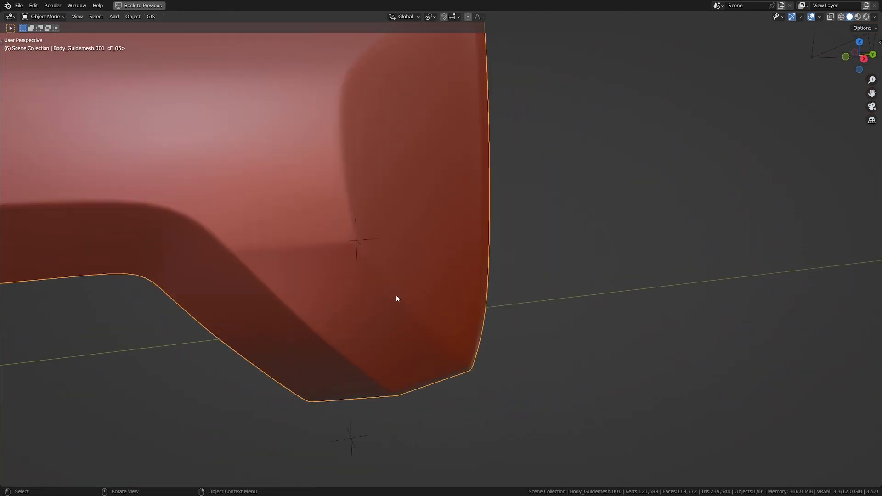
# Remove the two support loops added just below the arch crease
pyautogui.press('Tab')
pyautogui.moveTo(462, 298); pyautogui.dragTo(500, 298, button='middle')
pyautogui.press('x')
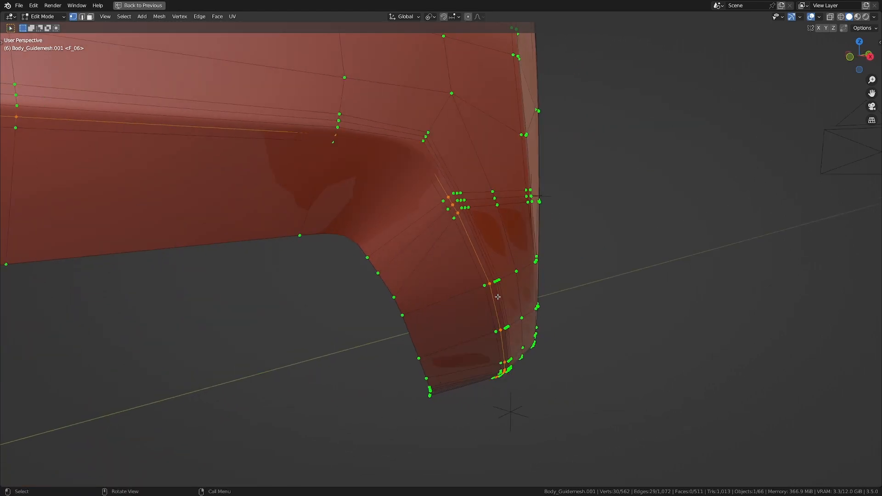
pyautogui.press('x')
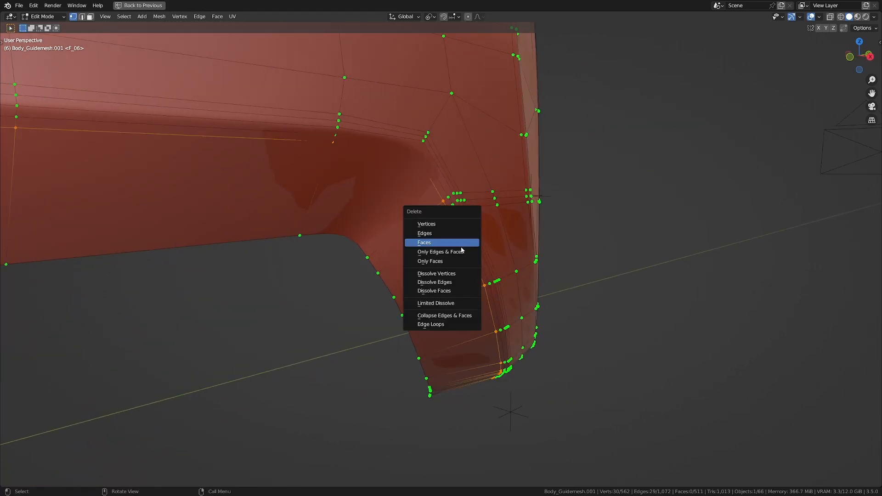
pyautogui.click(444, 285)
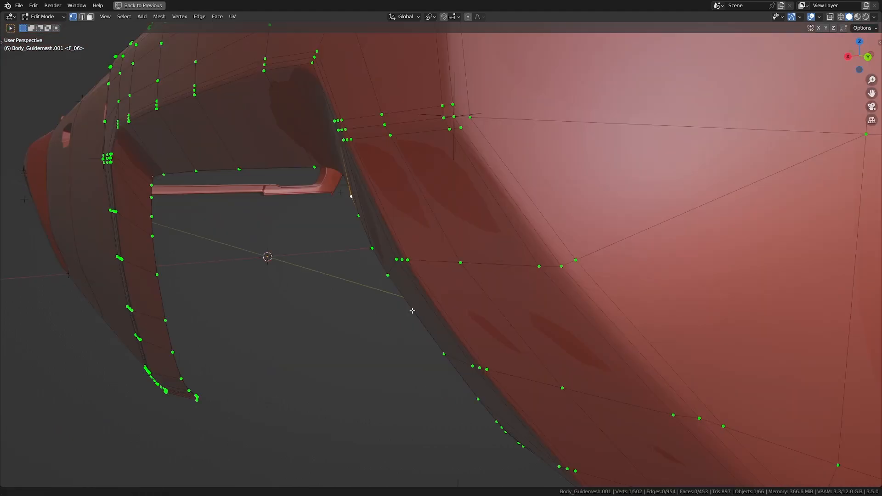
# Select a vertex on the rear slanted inner edge of the arch and move it inward along X
pyautogui.moveTo(412, 309); pyautogui.dragTo(428, 318, button='middle')
pyautogui.click(429, 317)
pyautogui.moveTo(452, 353); pyautogui.dragTo(445, 343, button='middle')
pyautogui.press('g')
pyautogui.press('y')
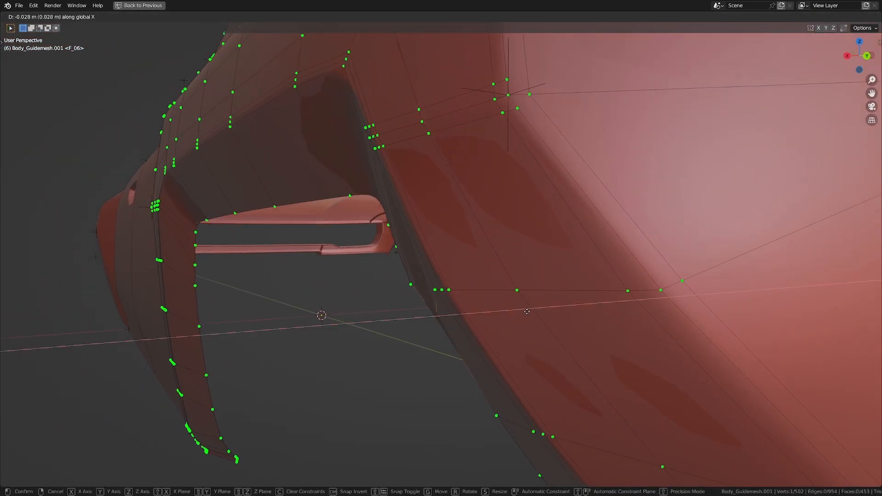
pyautogui.click(489, 311)
# Move the neighbouring vertex on the rear slanted inner edge along X to follow the edge's curve
pyautogui.scroll(1, 449, 324)
pyautogui.moveTo(415, 278)
pyautogui.keyDown('shift'); pyautogui.mouseDown(button='middle')
pyautogui.moveTo(449, 324)
pyautogui.moveTo(489, 302)
pyautogui.moveTo(400, 270)
pyautogui.mouseUp(button='middle'); pyautogui.keyUp('shift')
pyautogui.click(439, 331)
pyautogui.press('g')
pyautogui.press('x')
pyautogui.click(450, 311)
# Select the two vertices just below the rear arch corner and move them together inward along X
pyautogui.click(420, 287)
pyautogui.keyDown('shift'); pyautogui.click(399, 261); pyautogui.keyUp('shift')
pyautogui.press('g')
pyautogui.press('x')
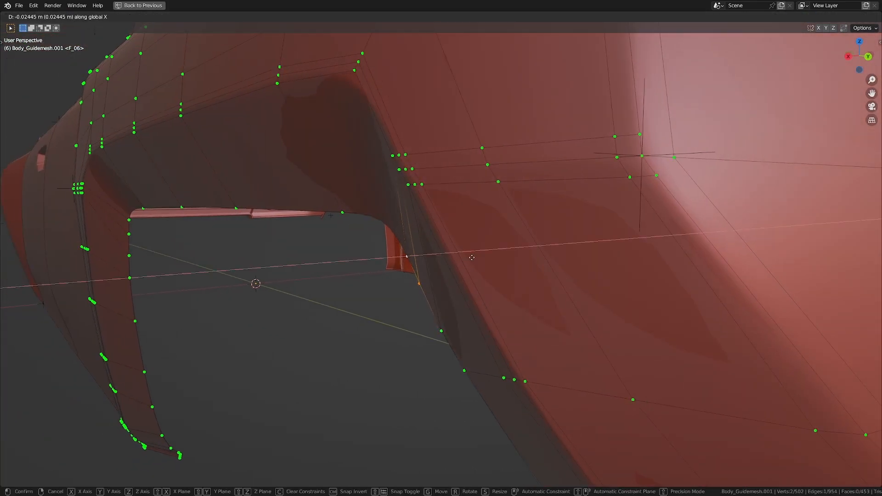
pyautogui.click(354, 301)
# From behind the arch strip, shift the next inner edge vertex inward along X to straighten the edge
pyautogui.moveTo(354, 302); pyautogui.dragTo(420, 268, button='middle')
pyautogui.press('g')
pyautogui.press('x')
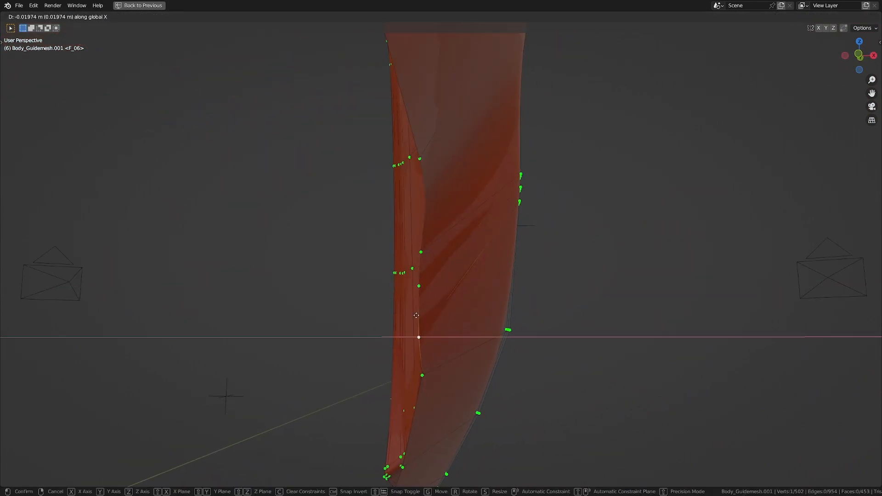
pyautogui.click(373, 279)
# Select the next vertex down the inner arch edge and move it inward along X to follow the edge's curve
pyautogui.keyDown('shift'); pyautogui.moveTo(461, 362); pyautogui.dragTo(485, 285, button='middle'); pyautogui.keyUp('shift')
pyautogui.click(464, 291)
pyautogui.press('g')
pyautogui.press('x')
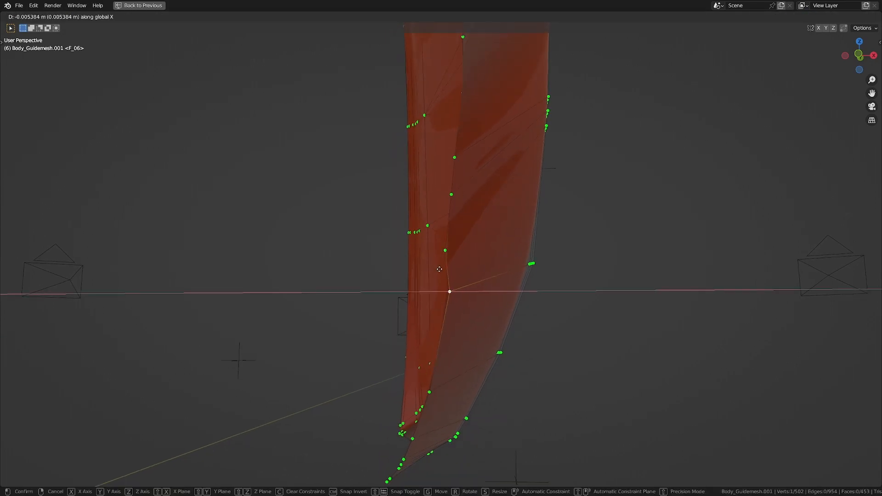
pyautogui.click(352, 216)
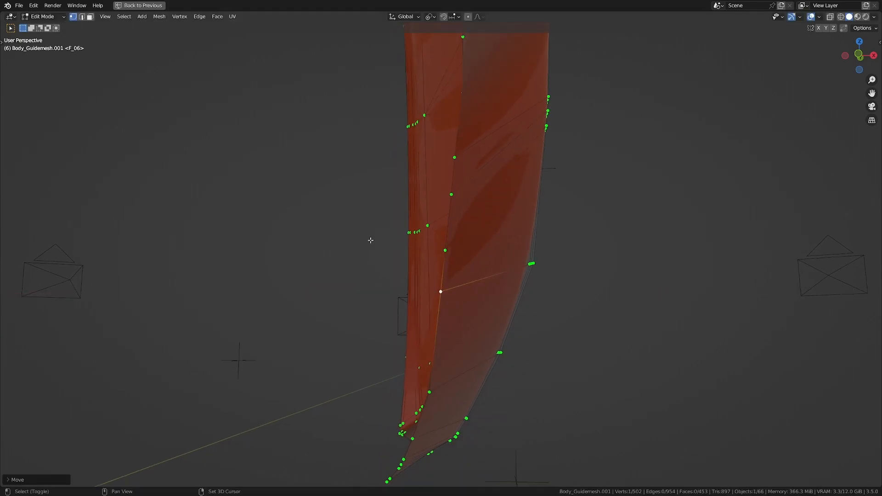
# Move the vertex near the foot of the inner arch edge inward along X to continue the smooth line
pyautogui.keyDown('shift'); pyautogui.moveTo(448, 386); pyautogui.dragTo(479, 291, button='middle'); pyautogui.keyUp('shift')
pyautogui.press('x')
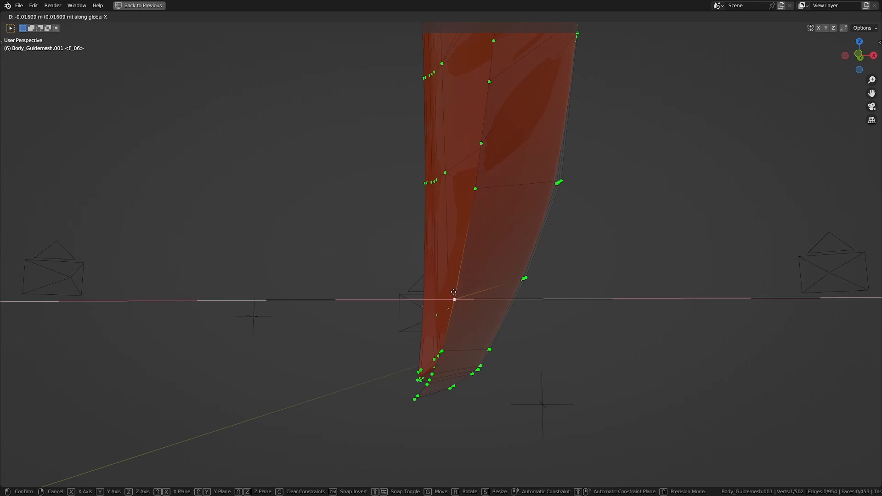
pyautogui.click(448, 280)
# Check the arch strip outside edit mode, and reposition one more vertex on its inner edge
pyautogui.moveTo(505, 308); pyautogui.dragTo(487, 322, button='middle')
pyautogui.scroll(-3, 440, 332)
pyautogui.press('Tab')
pyautogui.press('Tab')
pyautogui.scroll(4, 460, 285)
pyautogui.click(444, 226)
pyautogui.press('g')
pyautogui.click(413, 257)
# Examine the smoothed wheel arch and quarter panel from the side for an even inner edge
pyautogui.moveTo(414, 258); pyautogui.dragTo(555, 330, button='middle')
pyautogui.press('Tab')
pyautogui.scroll(-4, 388, 283)
pyautogui.scroll(-2, 414, 284)
pyautogui.scroll(-3, 678, 344)
pyautogui.scroll(-2, 555, 330)
pyautogui.keyDown('shift'); pyautogui.moveTo(432, 325); pyautogui.dragTo(456, 318, button='middle'); pyautogui.keyUp('shift')
pyautogui.scroll(-2, 605, 333)
pyautogui.scroll(3, 522, 313)
pyautogui.press('Tab')
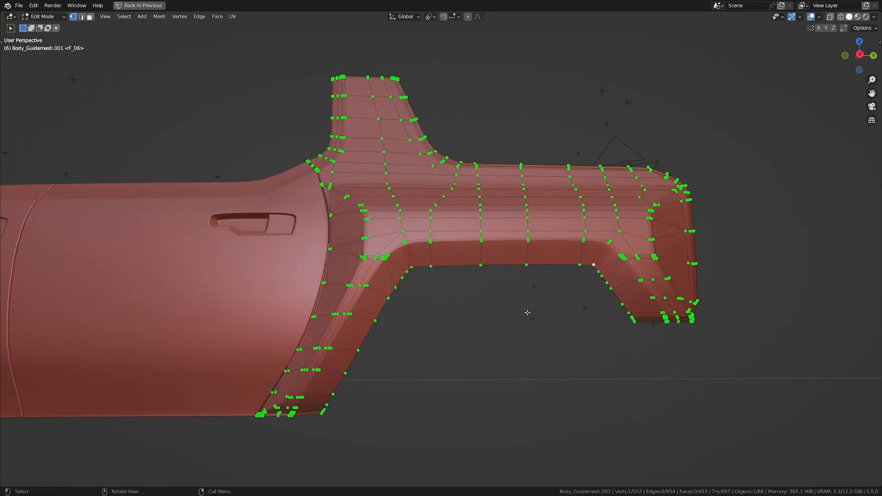
# Align the arch's inner edge loop with the camera reference photo and place an evenly spaced support loop close to the crease
pyautogui.click(521, 312)
pyautogui.scroll(2, 525, 294)
pyautogui.press('KP_0')
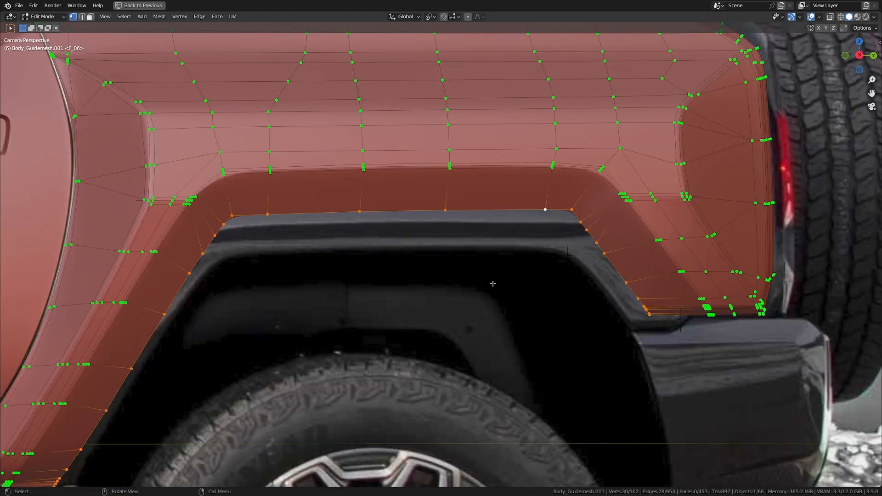
pyautogui.hotkey('shift', 'z')
pyautogui.moveTo(449, 286)
pyautogui.keyDown('shift'); pyautogui.mouseDown(button='middle')
pyautogui.moveTo(432, 316)
pyautogui.moveTo(515, 294)
pyautogui.mouseUp(button='middle'); pyautogui.keyUp('shift')
pyautogui.keyDown('shift'); pyautogui.moveTo(312, 270); pyautogui.dragTo(371, 254, button='middle'); pyautogui.keyUp('shift')
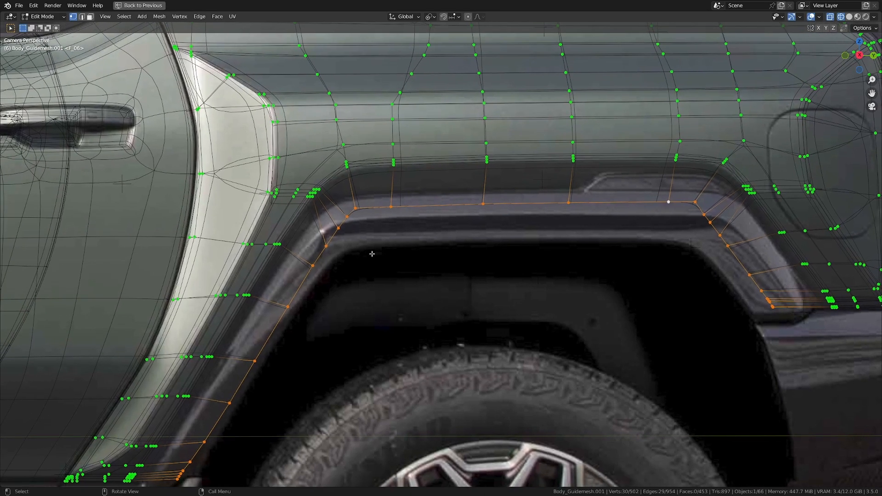
pyautogui.press('g')
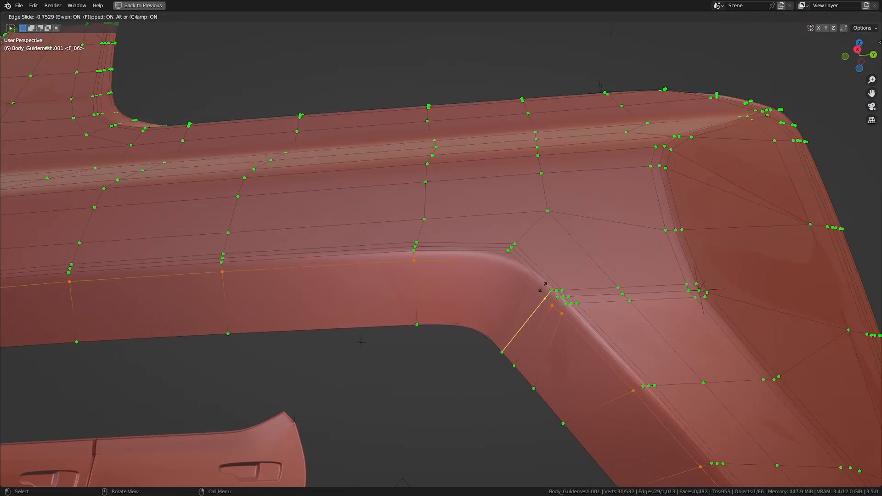
pyautogui.click(516, 301)
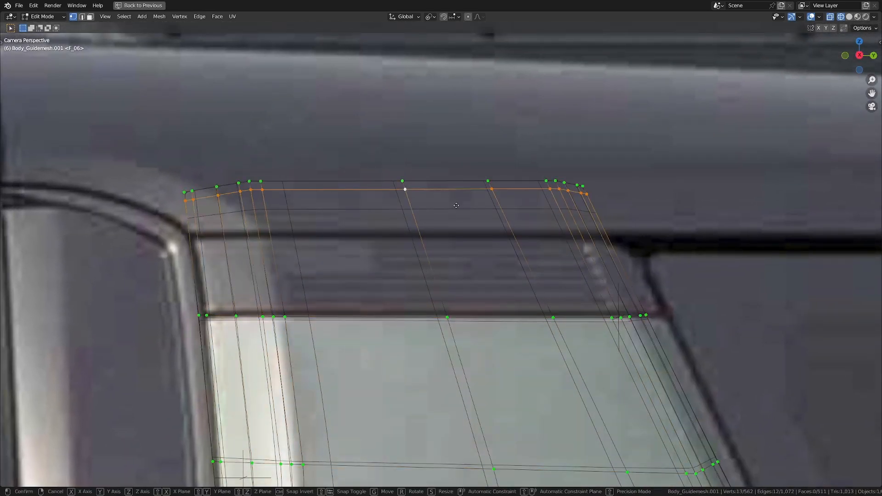
# Slide the pillar's second edge loop down to the roof line in the reference and delete the top row of vertices
pyautogui.press('g')
pyautogui.press('g')
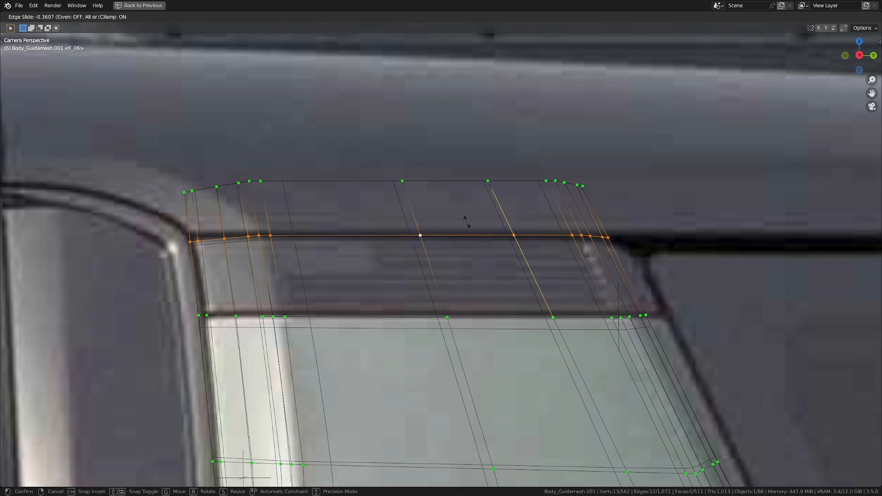
pyautogui.click(467, 221)
pyautogui.keyDown('alt'); pyautogui.click(458, 185); pyautogui.keyUp('alt')
pyautogui.press('x')
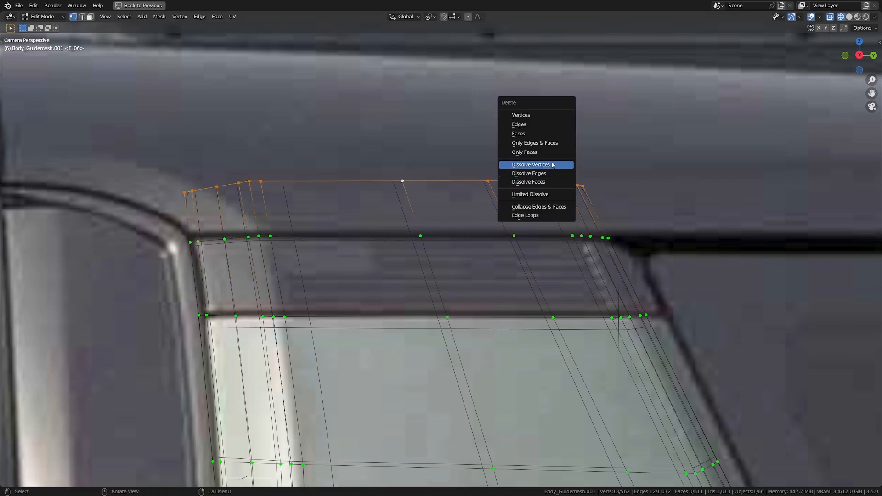
pyautogui.click(530, 118)
# Bevel the pillar edge loop on the reference seam with one segment and delete the resulting strip to cut a panel gap
pyautogui.keyDown('shift'); pyautogui.moveTo(494, 264); pyautogui.dragTo(462, 218, button='middle'); pyautogui.keyUp('shift')
pyautogui.keyDown('alt'); pyautogui.click(482, 270); pyautogui.keyUp('alt')
pyautogui.scroll(1, 489, 275)
pyautogui.keyDown('shift'); pyautogui.moveTo(508, 283); pyautogui.dragTo(515, 261, button='middle'); pyautogui.keyUp('shift')
pyautogui.hotkey('ctrl', 'b')
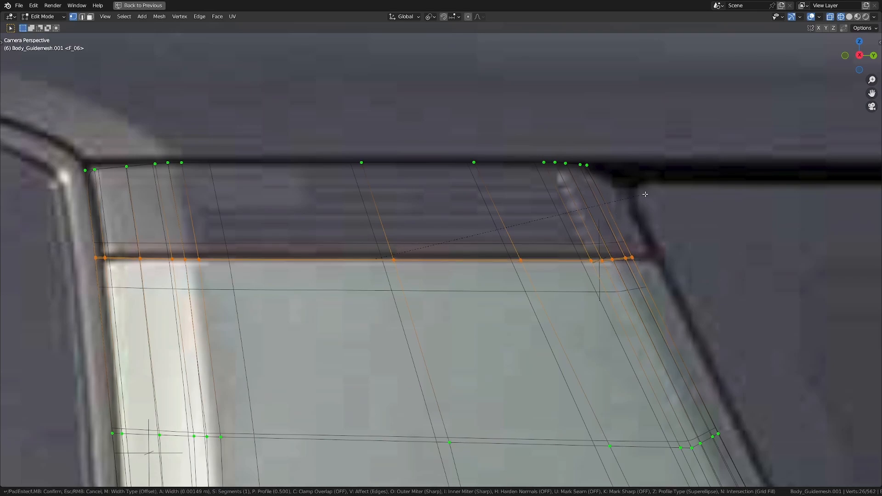
pyautogui.click(676, 188)
pyautogui.press('x')
pyautogui.click(640, 210)
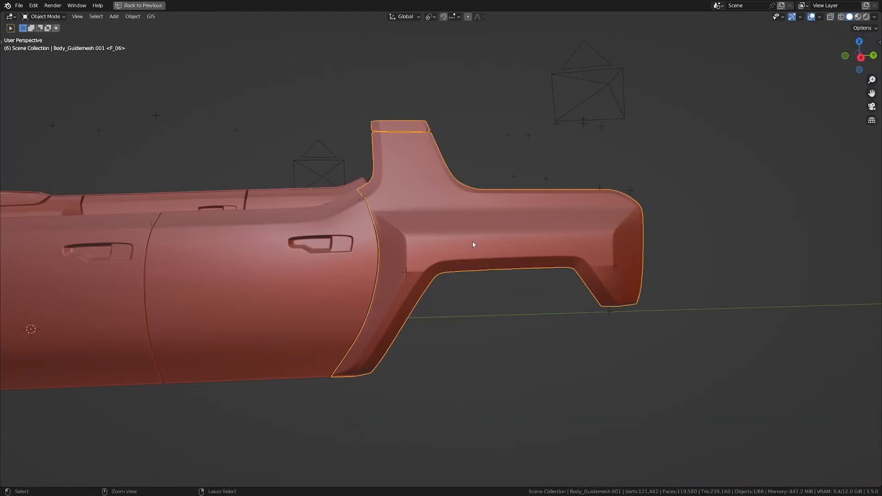
# Add a Shrinkwrap modifier to the quarter panel with Body_Guidemesh as its target
pyautogui.hotkey('ctrl', 'space')
pyautogui.click(799, 199)
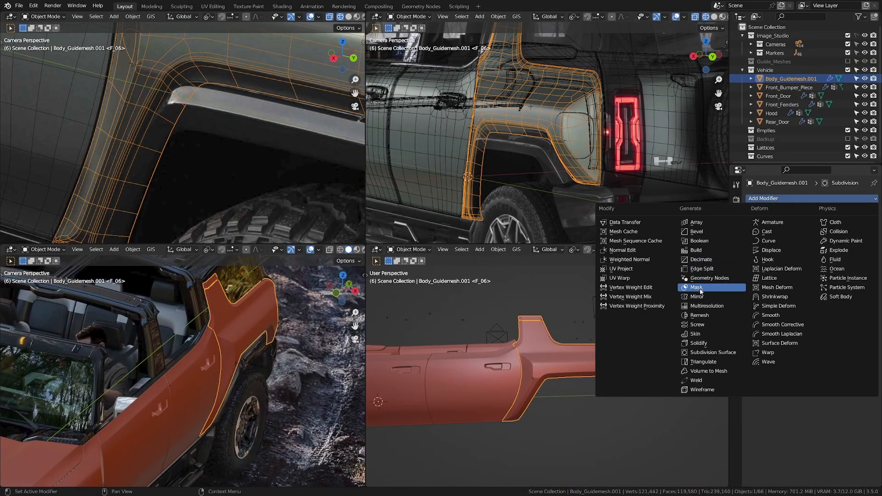
pyautogui.click(784, 297)
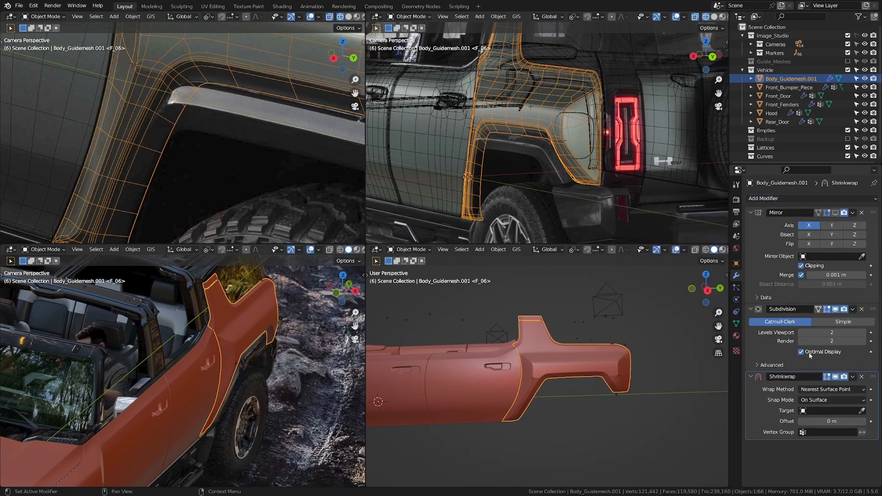
pyautogui.click(826, 411)
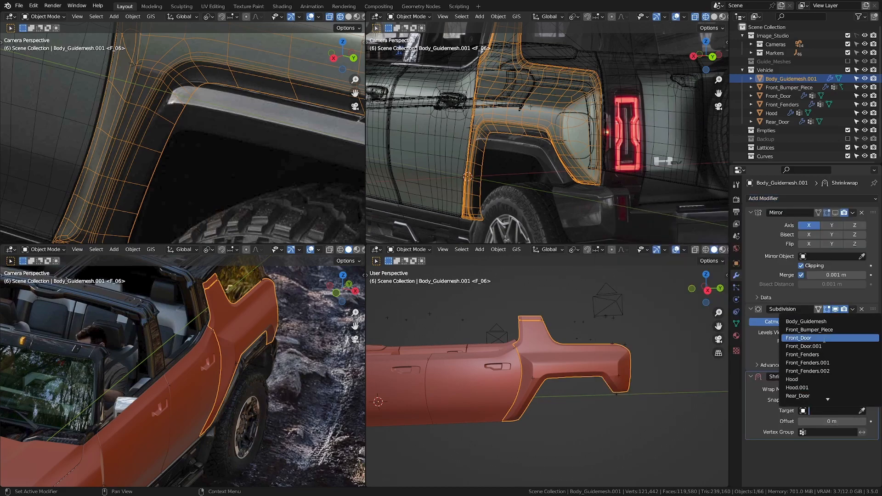
pyautogui.click(823, 322)
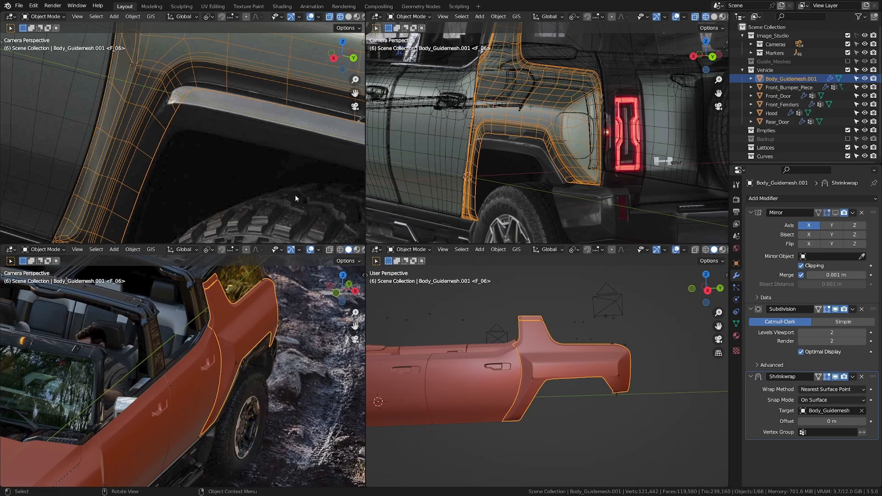
# Create a vertex group on the quarter panel and assign all its vertices with weight 1.000
pyautogui.click(736, 325)
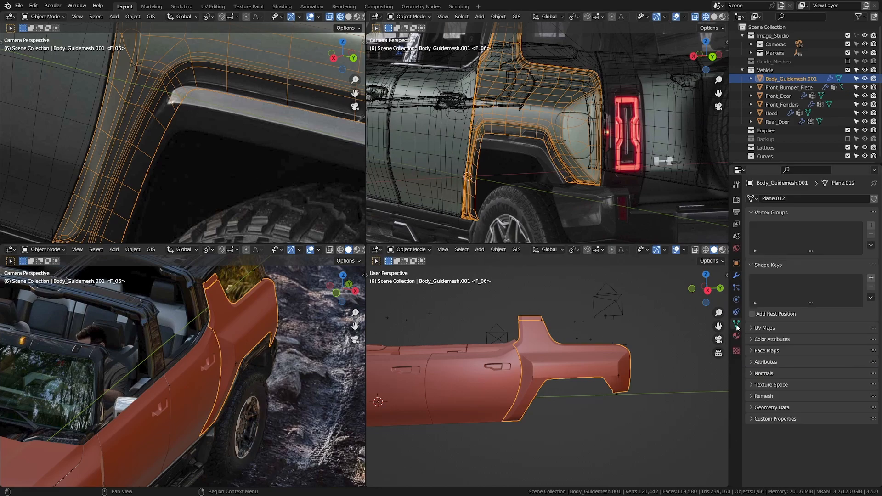
pyautogui.click(871, 225)
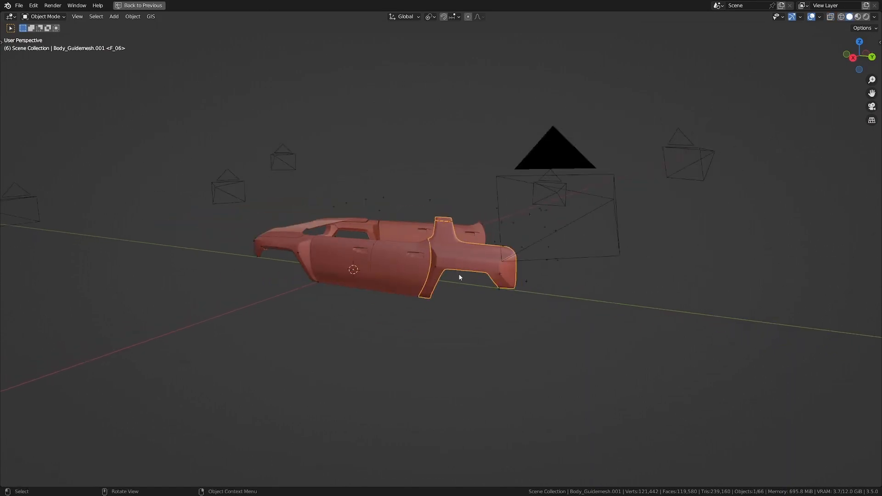
pyautogui.press('Tab')
pyautogui.scroll(5, 467, 253)
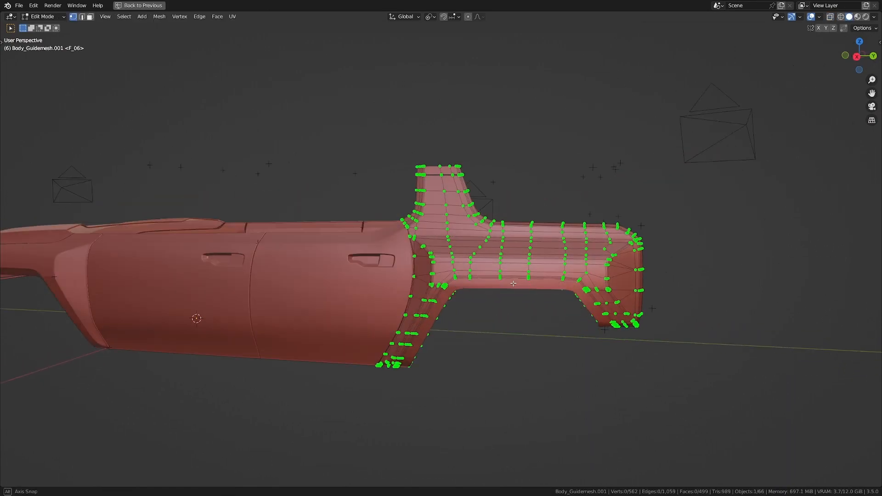
pyautogui.scroll(2, 467, 253)
pyautogui.scroll(2, 512, 268)
pyautogui.moveTo(501, 270); pyautogui.dragTo(492, 251, button='middle')
pyautogui.scroll(-3, 512, 268)
pyautogui.press('a')
pyautogui.scroll(-2, 491, 252)
pyautogui.hotkey('ctrl', 'space')
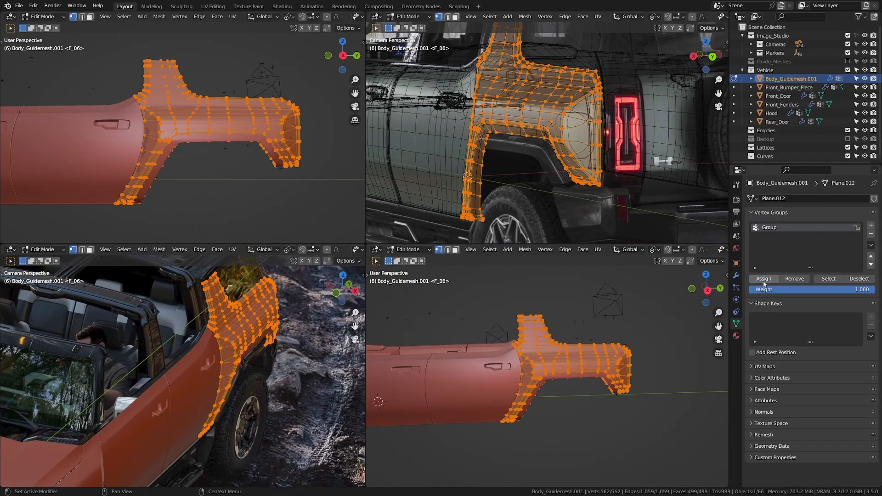
# Select the arch's inner edge loop, grow the selection to the neighbouring loop, and remove those vertices from the vertex group
pyautogui.scroll(4, 195, 197)
pyautogui.hotkey('alt', 'a')
pyautogui.hotkey('alt', 'z')
pyautogui.keyDown('alt'); pyautogui.click(230, 153); pyautogui.keyUp('alt')
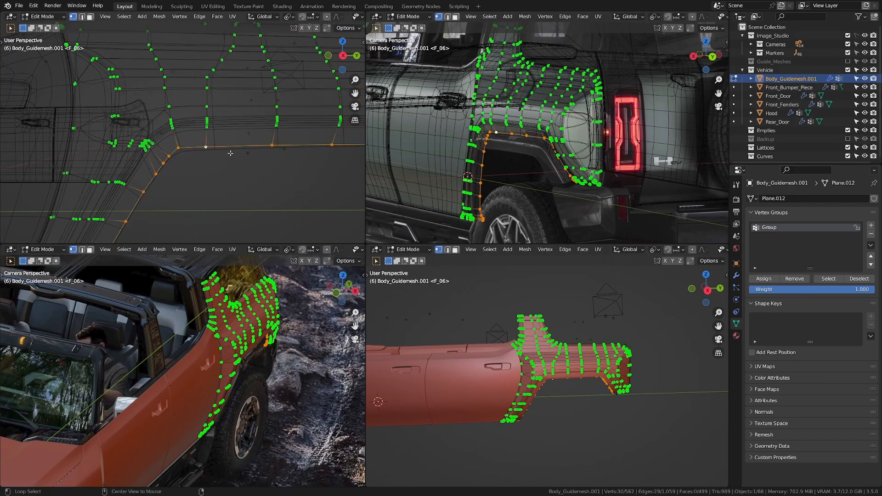
pyautogui.press('ctrl+KP_Add')
pyautogui.scroll(6, 220, 151)
pyautogui.moveTo(206, 147); pyautogui.dragTo(244, 174, button='middle')
pyautogui.scroll(-2, 218, 159)
pyautogui.click(802, 281)
pyautogui.hotkey('alt', 'z')
pyautogui.scroll(-4, 254, 173)
pyautogui.press('Tab')
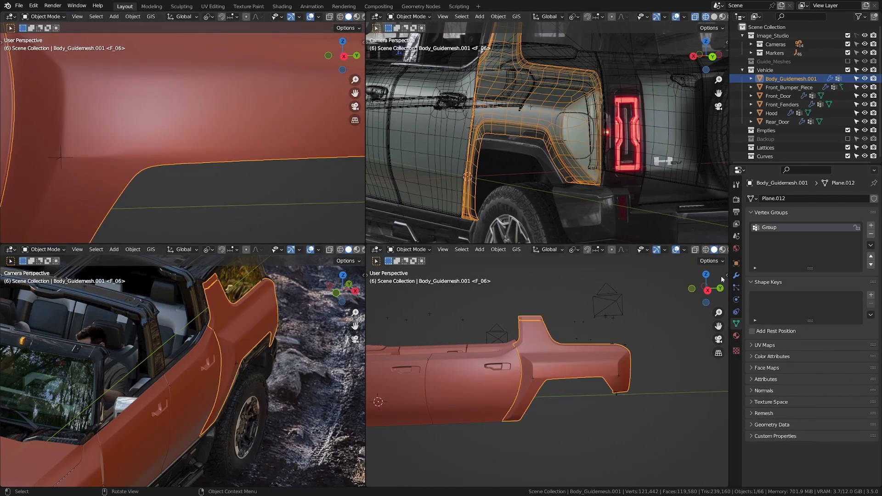
# Limit the Shrinkwrap modifier to the vertex group named Group
pyautogui.click(735, 275)
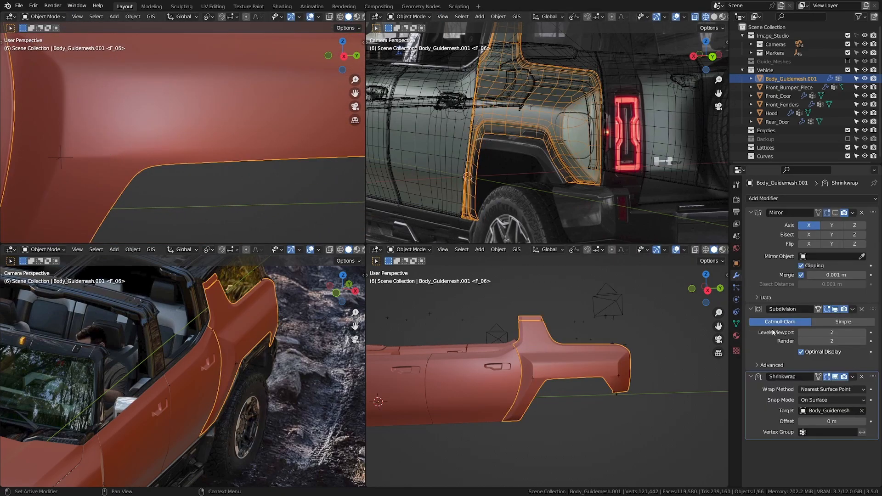
pyautogui.click(832, 432)
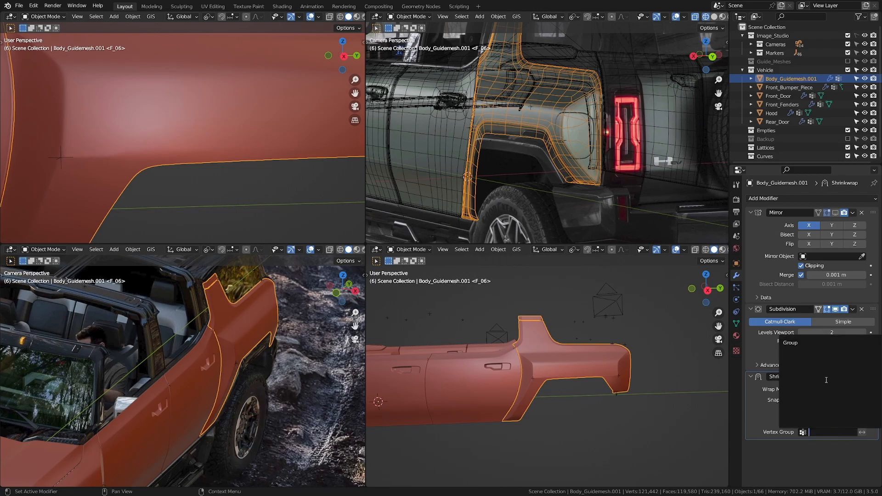
pyautogui.click(810, 344)
# Select the edge loop next to the excluded strip under the arch crease and assign it a group weight of 0.3
pyautogui.scroll(-4, 197, 197)
pyautogui.moveTo(233, 197); pyautogui.dragTo(205, 181, button='middle')
pyautogui.scroll(5, 204, 181)
pyautogui.press('Tab')
pyautogui.keyDown('alt'); pyautogui.click(220, 158); pyautogui.keyUp('alt')
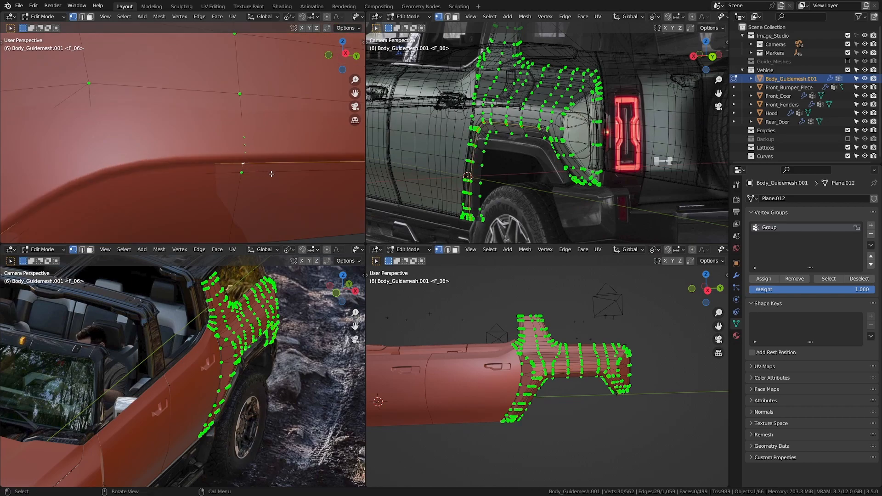
pyautogui.hotkey('shift', 'z')
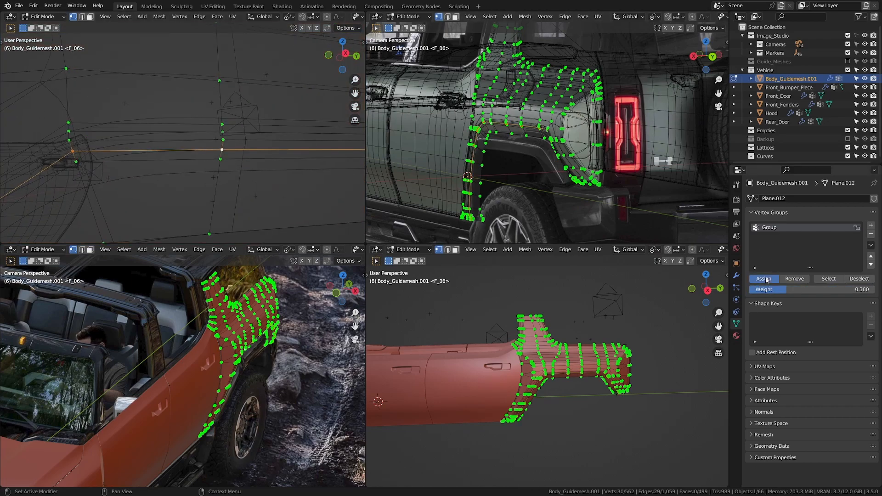
pyautogui.click(764, 279)
# Select the next edge loop up toward the arch crease and assign it a group weight of 0.5
pyautogui.hotkey('shift', 'z')
pyautogui.hotkey('shift', 'z')
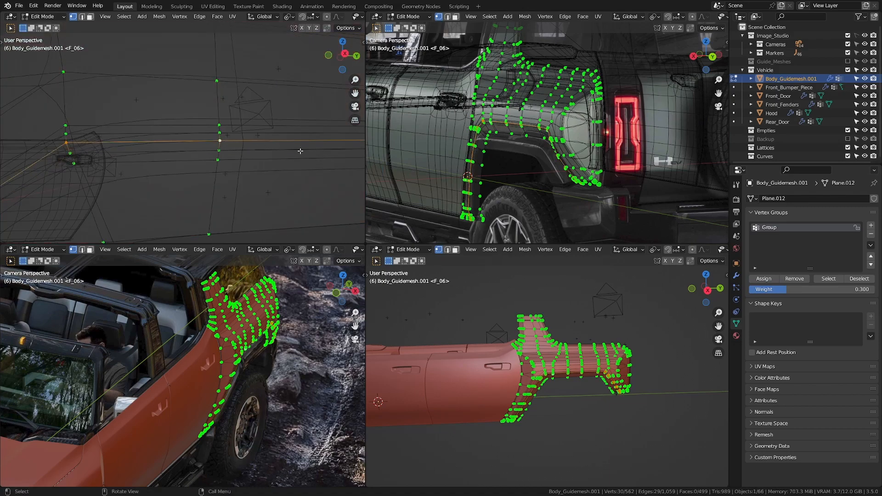
pyautogui.click(828, 290)
pyautogui.write('.5')
pyautogui.press('Return')
pyautogui.click(768, 278)
# Select the following edge loop above on the arch crease and assign it a group weight of 0.8
pyautogui.hotkey('shift', 'z')
pyautogui.moveTo(240, 179); pyautogui.dragTo(244, 185, button='middle')
pyautogui.hotkey('shift', 'z')
pyautogui.keyDown('alt'); pyautogui.click(183, 147); pyautogui.keyUp('alt')
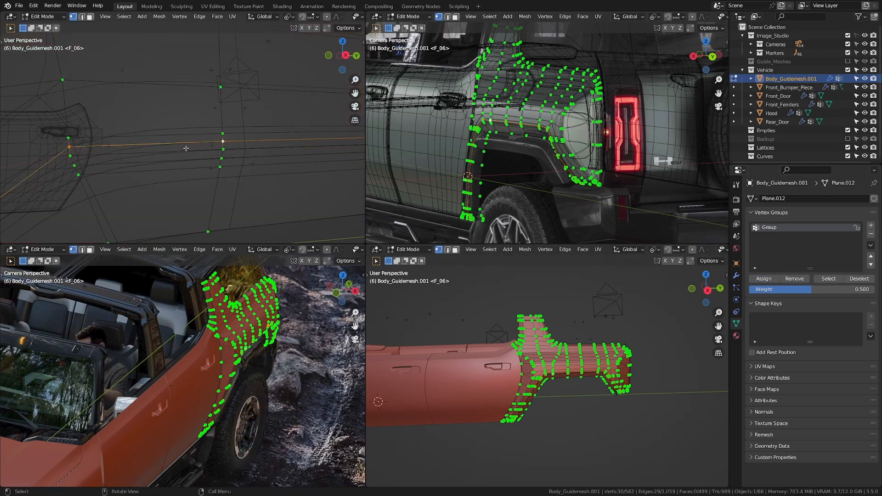
pyautogui.hotkey('shift', 'z')
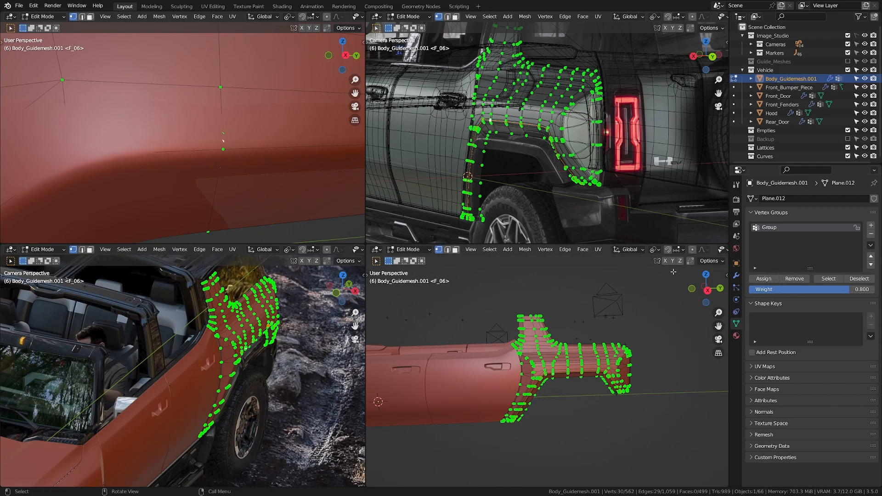
# Check the arch shading from several angles and slide the support loop just inside the crease closer to it
pyautogui.press('Tab')
pyautogui.scroll(-8, 183, 178)
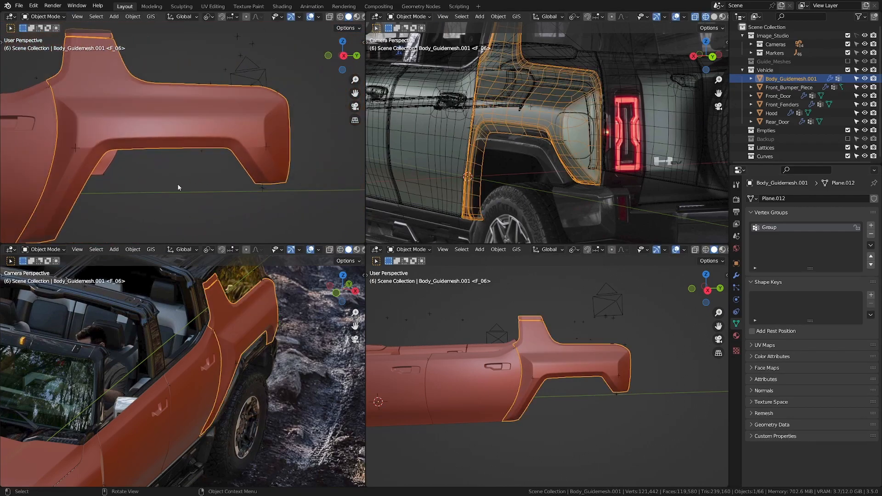
pyautogui.scroll(-3, 178, 187)
pyautogui.keyDown('shift'); pyautogui.moveTo(138, 186); pyautogui.dragTo(218, 167, button='middle'); pyautogui.keyUp('shift')
pyautogui.scroll(7, 263, 177)
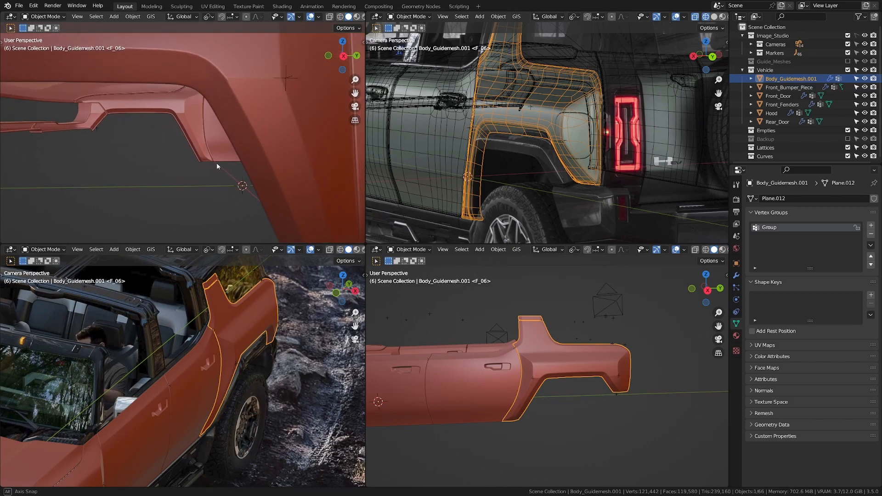
pyautogui.hotkey('ctrl', 'space')
pyautogui.press('Tab')
pyautogui.scroll(2, 635, 290)
pyautogui.press('g')
pyautogui.press('g')
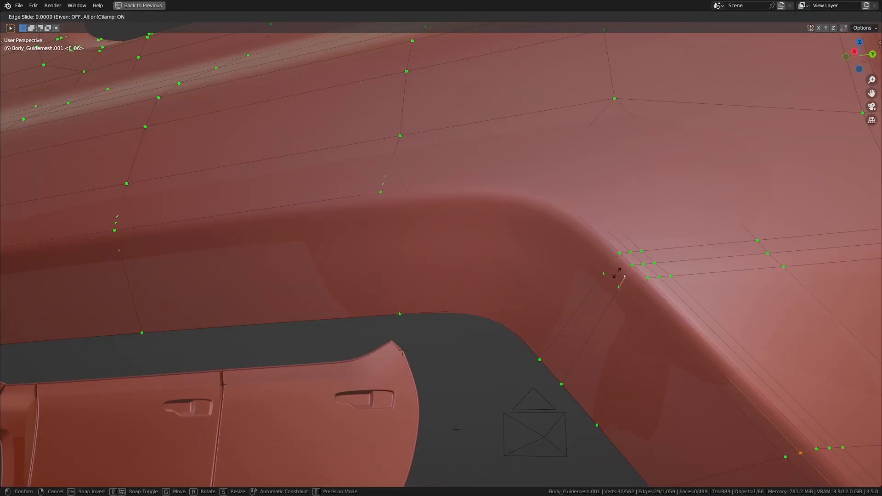
pyautogui.click(619, 262)
# Select the innermost support loop on the arch's inner side, slide it toward the crease, and clear the selection
pyautogui.keyDown('alt'); pyautogui.click(610, 277); pyautogui.keyUp('alt')
pyautogui.press('g')
pyautogui.press('g')
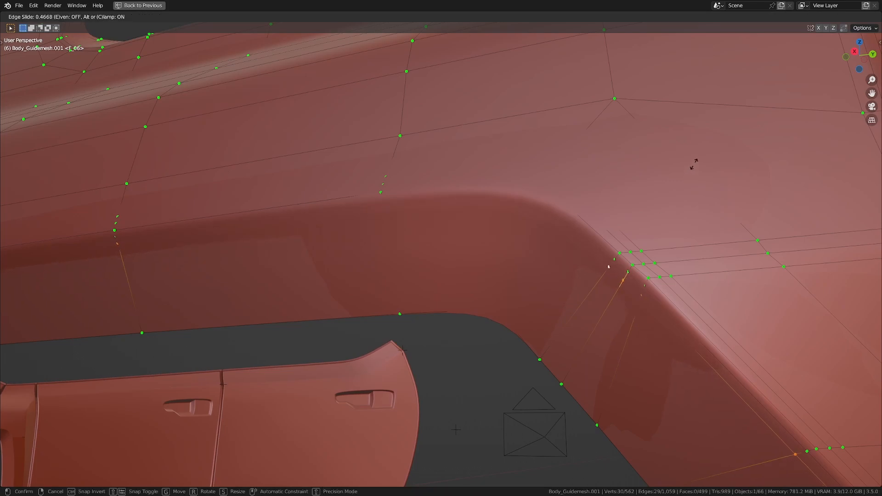
pyautogui.click(693, 165)
pyautogui.hotkey('alt', 'a')
# Add a supporting edge loop just above the pillar gap, following the shape of the cut edge
pyautogui.scroll(-6, 597, 207)
pyautogui.press('Tab')
pyautogui.moveTo(425, 248); pyautogui.dragTo(451, 293, button='middle')
pyautogui.keyDown('shift'); pyautogui.moveTo(321, 221); pyautogui.dragTo(403, 280, button='middle'); pyautogui.keyUp('shift')
pyautogui.scroll(5, 403, 279)
pyautogui.press('Tab')
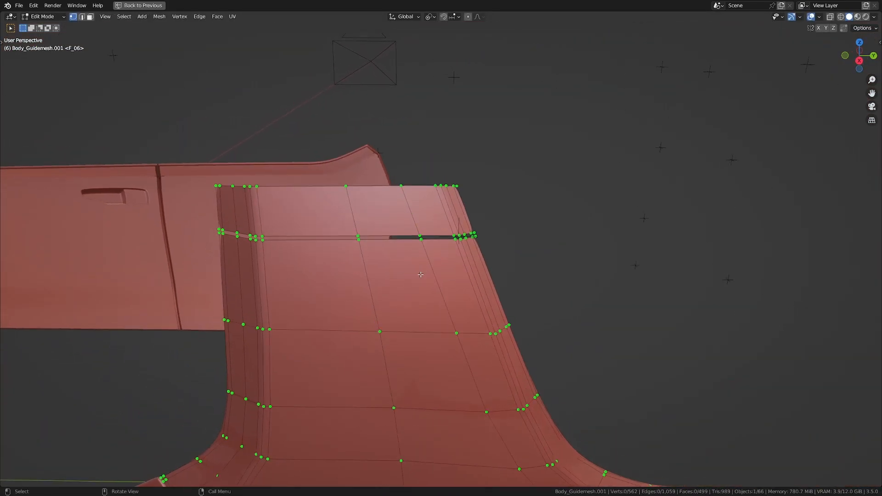
pyautogui.scroll(3, 420, 274)
pyautogui.hotkey('ctrl', 'r')
pyautogui.click(505, 216)
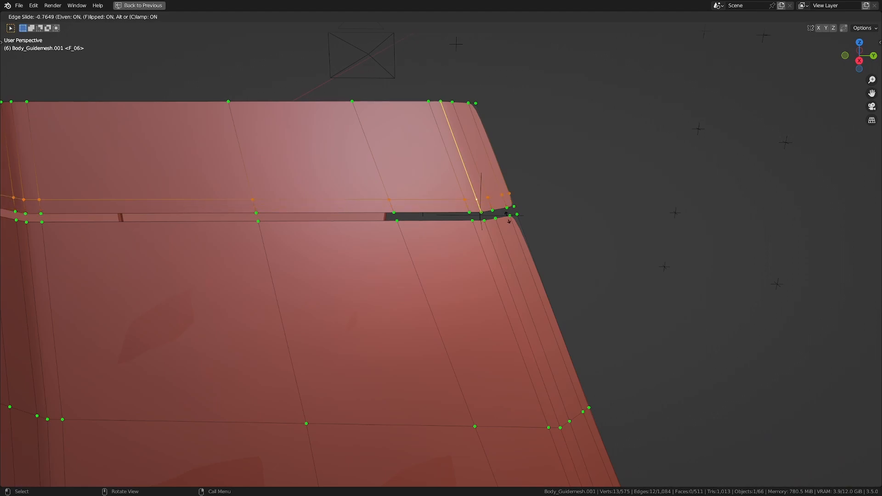
pyautogui.click(536, 256)
# Add supporting edge loops near the top edge of the pillar cap and just below the pillar gap
pyautogui.hotkey('ctrl', 'r')
pyautogui.click(456, 167)
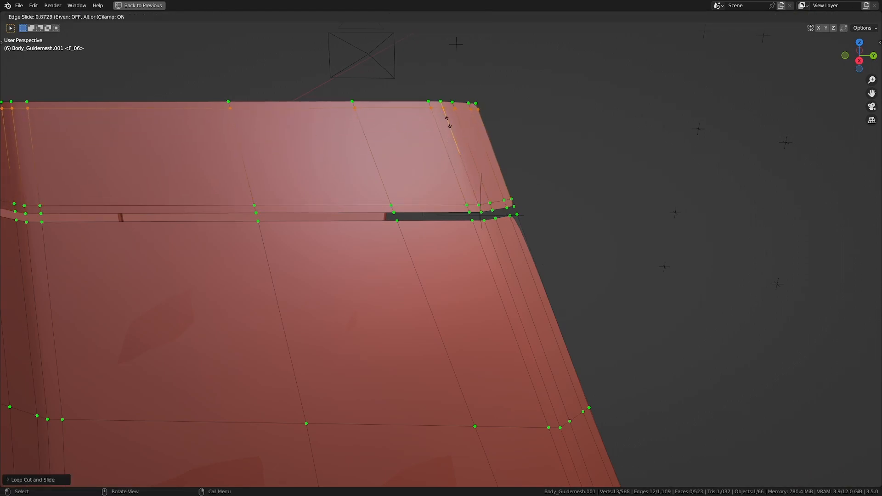
pyautogui.click(455, 138)
pyautogui.hotkey('ctrl', 'r')
pyautogui.click(491, 248)
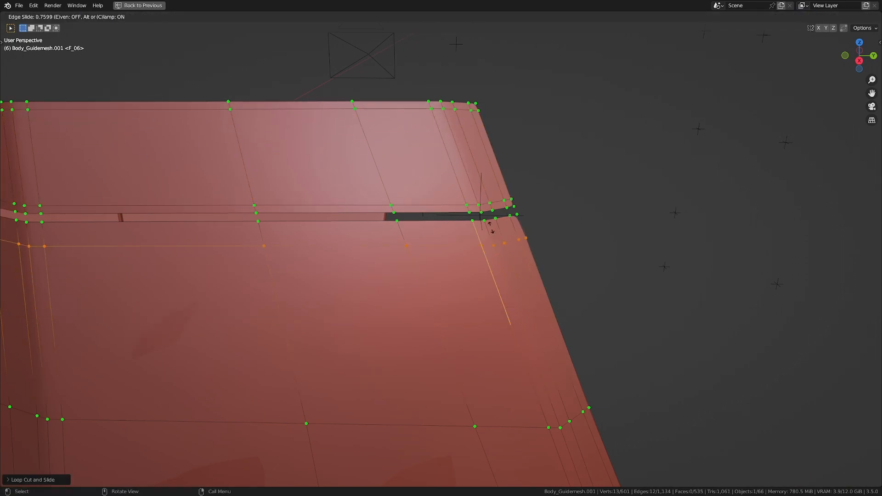
pyautogui.keyDown('shift'); pyautogui.click(490, 213); pyautogui.keyUp('shift')
pyautogui.hotkey('alt', 'a')
# Add an edge loop close to the open edge of the wheel arch, running from the panel's front foot
pyautogui.scroll(-7, 489, 213)
pyautogui.keyDown('shift'); pyautogui.moveTo(441, 395); pyautogui.dragTo(425, 226, button='middle'); pyautogui.keyUp('shift')
pyautogui.moveTo(425, 225); pyautogui.dragTo(435, 132, button='middle')
pyautogui.scroll(1, 435, 132)
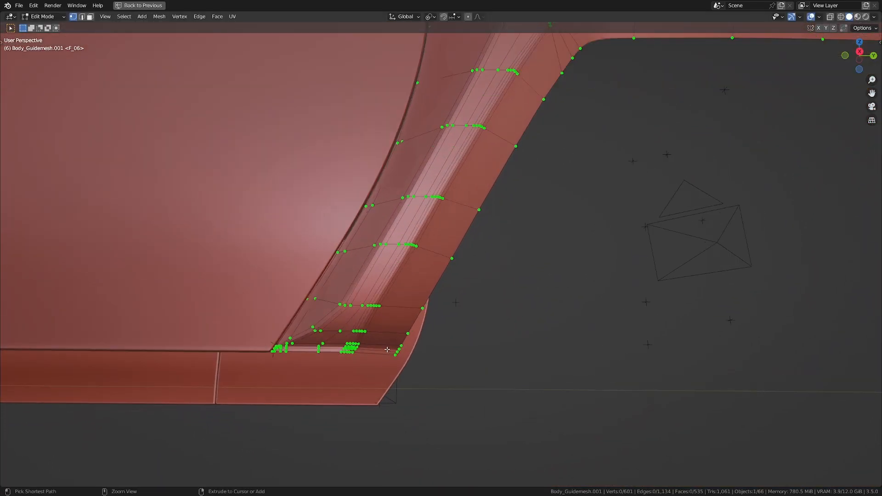
pyautogui.hotkey('ctrl', 'r')
pyautogui.click(392, 334)
pyautogui.click(412, 325)
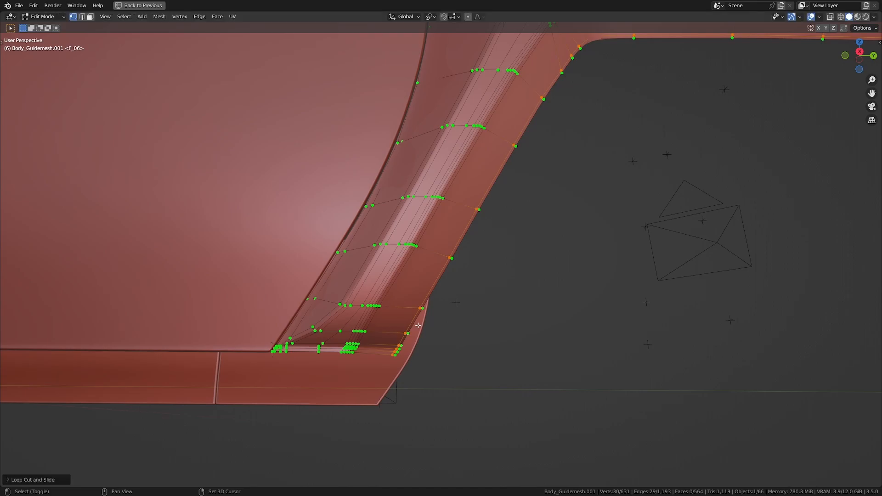
pyautogui.click(533, 274)
# Compare the quarter panel's wireframe with the camera reference photo and examine its surface shading from several angles
pyautogui.scroll(-4, 537, 272)
pyautogui.keyDown('shift'); pyautogui.moveTo(613, 248); pyautogui.dragTo(535, 276, button='middle'); pyautogui.keyUp('shift')
pyautogui.scroll(2, 683, 214)
pyautogui.moveTo(683, 214); pyautogui.dragTo(597, 239, button='middle')
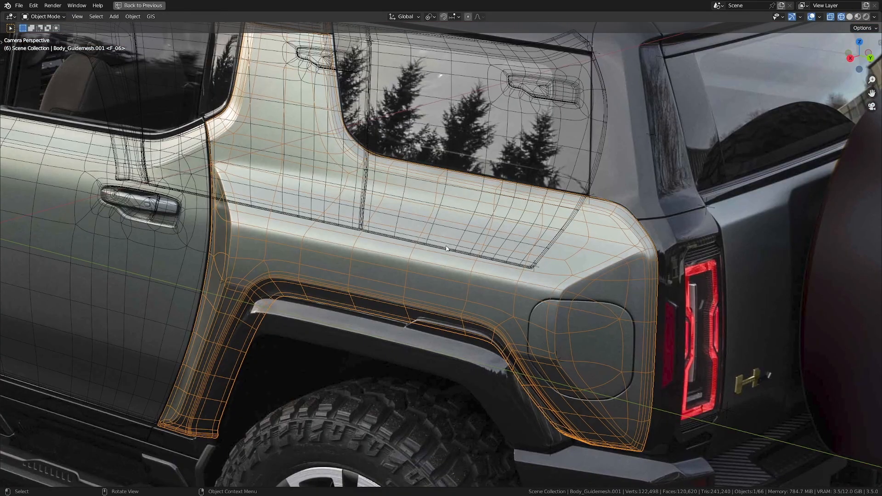
pyautogui.keyDown('shift'); pyautogui.moveTo(509, 289); pyautogui.dragTo(473, 260, button='middle'); pyautogui.keyUp('shift')
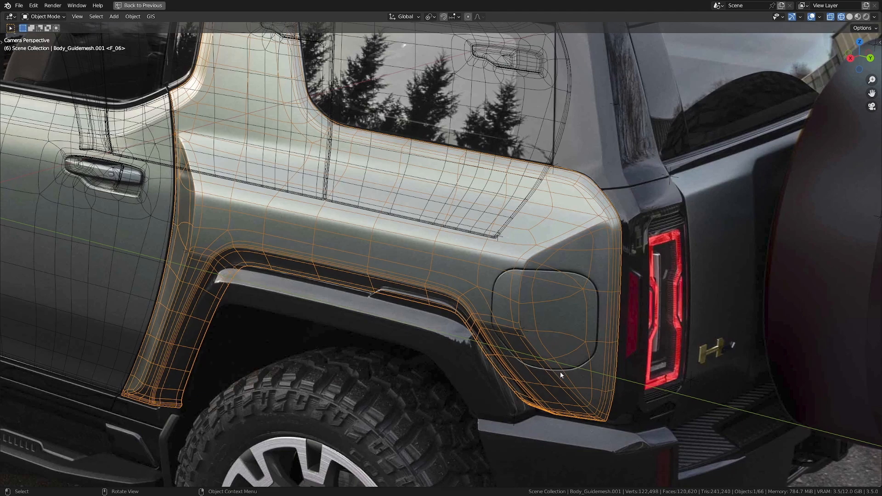
pyautogui.scroll(-1, 513, 285)
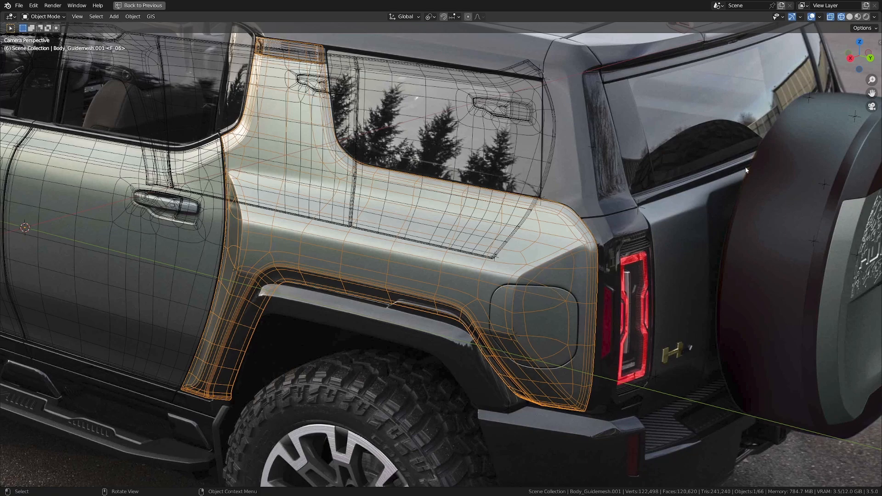
pyautogui.moveTo(499, 266)
pyautogui.keyDown('shift'); pyautogui.mouseDown(button='middle')
pyautogui.moveTo(531, 261)
pyautogui.moveTo(598, 273)
pyautogui.moveTo(505, 276)
pyautogui.moveTo(518, 254)
pyautogui.moveTo(459, 276)
pyautogui.moveTo(531, 258)
pyautogui.moveTo(549, 263)
pyautogui.mouseUp(button='middle'); pyautogui.keyUp('shift')
pyautogui.scroll(1, 531, 260)
pyautogui.scroll(-2, 506, 275)
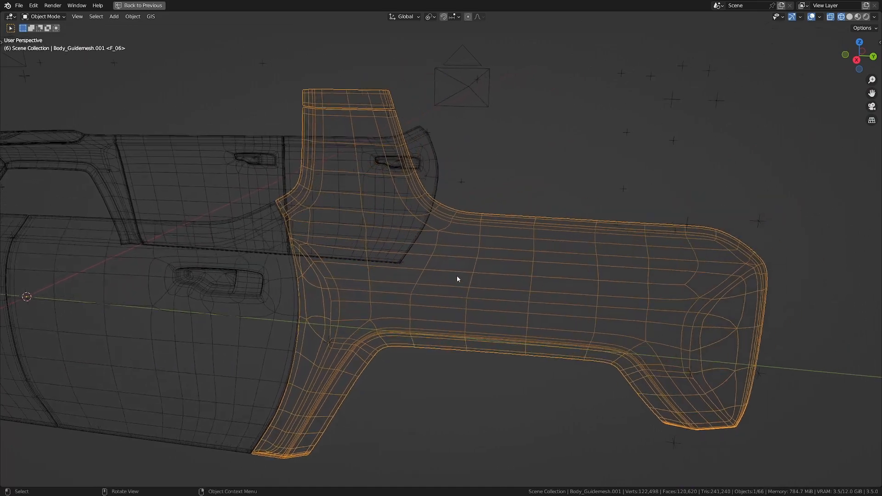
pyautogui.hotkey('shift', 'z')
pyautogui.moveTo(670, 184); pyautogui.dragTo(679, 223, button='middle')
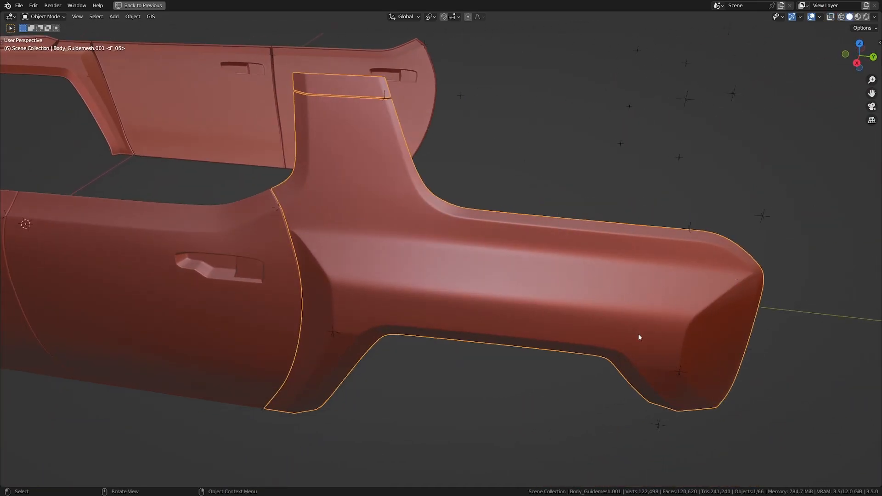
pyautogui.moveTo(671, 327); pyautogui.dragTo(566, 305, button='middle')
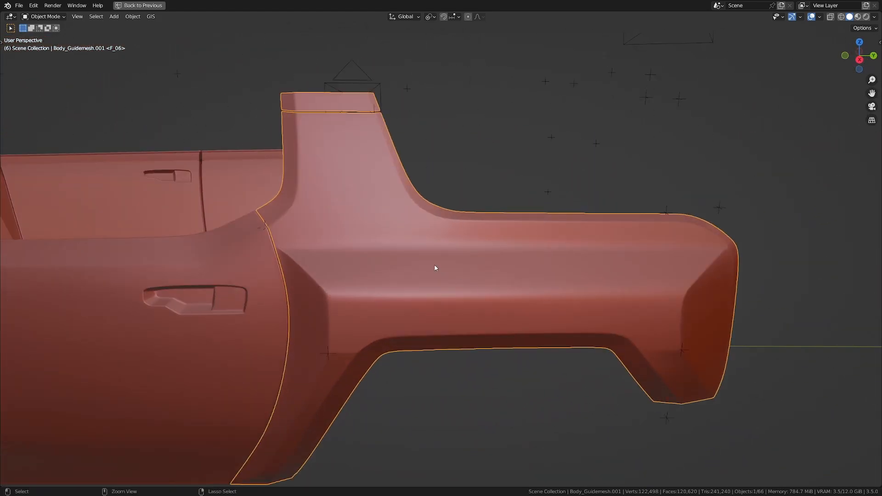
# Add a Solidify modifier to the rear quarter panel and apply its object transform
pyautogui.hotkey('ctrl', 'space')
pyautogui.moveTo(263, 214); pyautogui.dragTo(297, 194, button='middle')
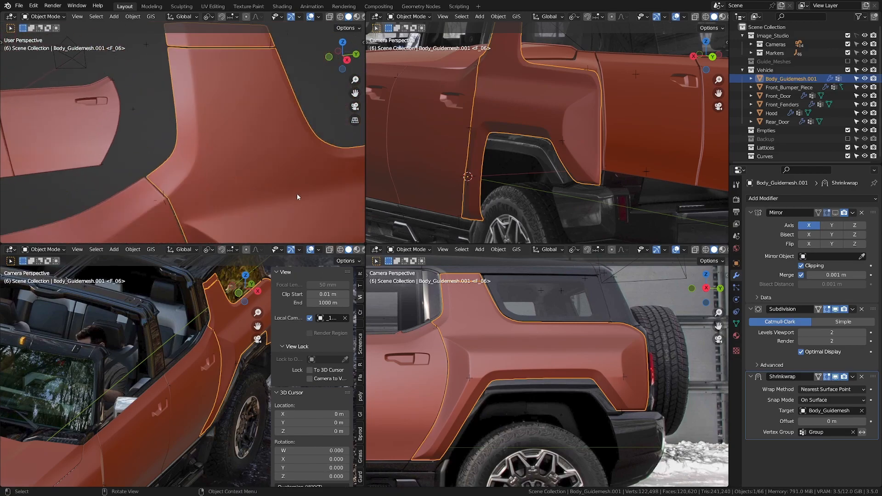
pyautogui.click(791, 199)
pyautogui.click(707, 348)
pyautogui.moveTo(221, 147); pyautogui.dragTo(294, 166, button='middle')
pyautogui.hotkey('ctrl', 'a')
pyautogui.click(224, 194)
# Set the Solidify thickness to 0.05 m and enable Even Thickness and Only Rim
pyautogui.scroll(-5, 832, 358)
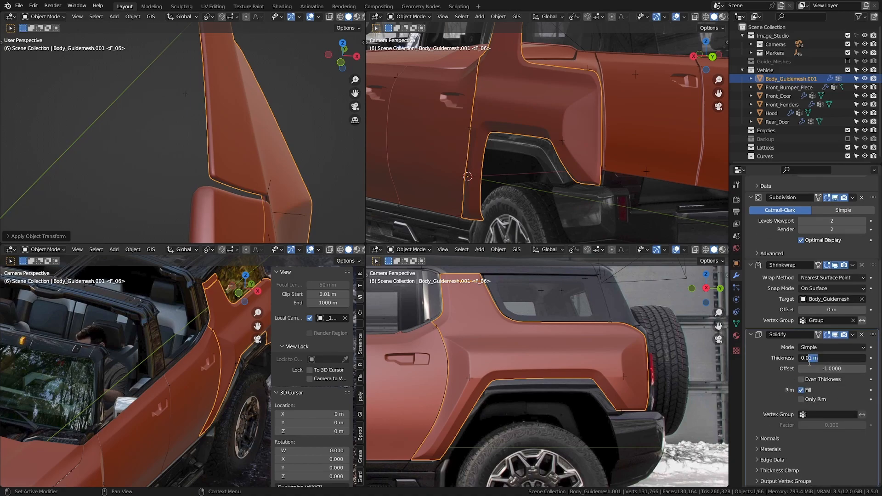
pyautogui.write('5')
pyautogui.press('Return')
pyautogui.scroll(-3, 155, 139)
pyautogui.moveTo(334, 146); pyautogui.dragTo(276, 150, button='middle')
pyautogui.click(802, 381)
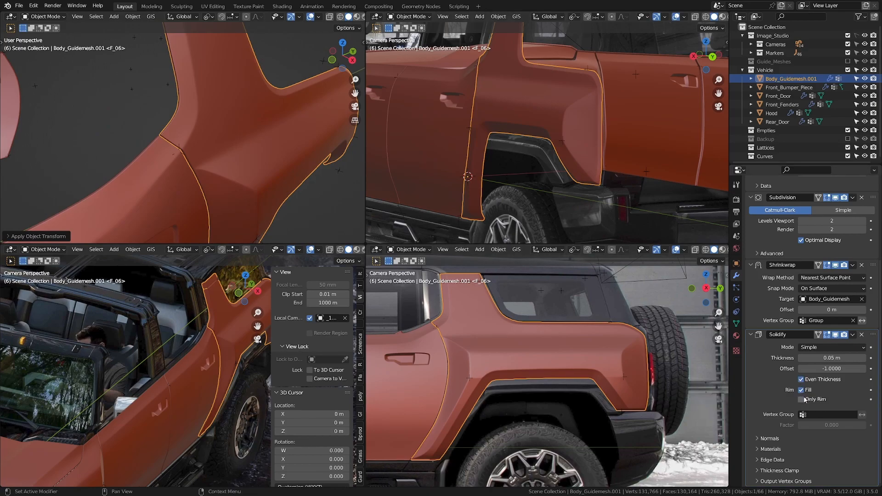
pyautogui.click(802, 400)
# Duplicate the Solidify modifier and set the copy's thickness to 0.025 m
pyautogui.click(853, 335)
pyautogui.click(818, 354)
pyautogui.scroll(-8, 841, 356)
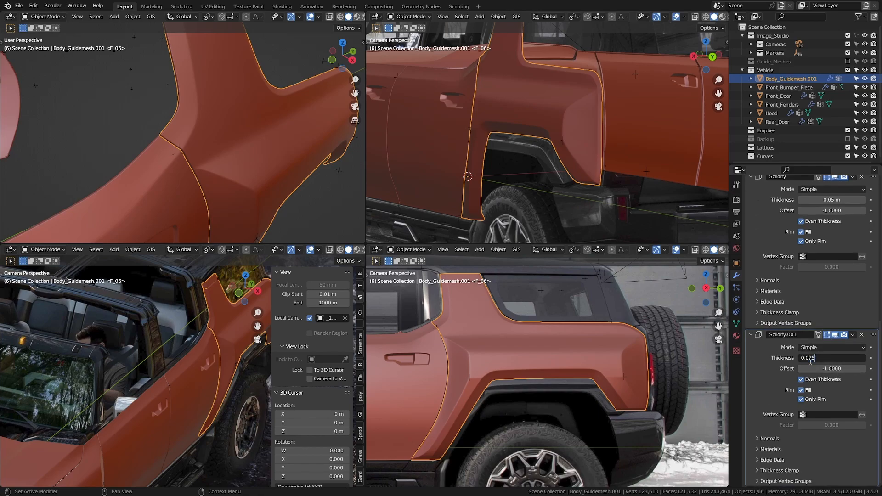
# Apply the 0.05 m Solidify modifier, select the rim's boundary edge loop in the mesh, and show its vertex groups
pyautogui.moveTo(116, 188); pyautogui.dragTo(232, 134, button='middle')
pyautogui.hotkey('ctrl', 'a')
pyautogui.moveTo(37, 117); pyautogui.dragTo(226, 134, button='middle')
pyautogui.press('Tab')
pyautogui.keyDown('alt'); pyautogui.click(230, 74); pyautogui.keyUp('alt')
pyautogui.click(736, 323)
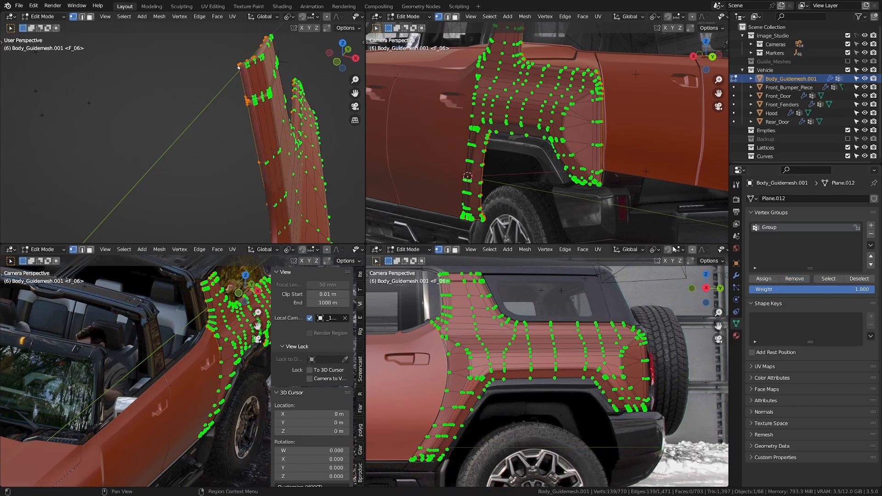
# Inspect the new rim in wireframe and slide one misplaced rim vertex along its edge
pyautogui.hotkey('ctrl', 'space')
pyautogui.moveTo(322, 173); pyautogui.dragTo(487, 186, button='middle')
pyautogui.keyDown('shift'); pyautogui.moveTo(542, 179); pyautogui.dragTo(453, 262, button='middle'); pyautogui.keyUp('shift')
pyautogui.scroll(6, 404, 230)
pyautogui.moveTo(453, 263)
pyautogui.keyDown('shift'); pyautogui.mouseDown(button='middle')
pyautogui.moveTo(494, 205)
pyautogui.moveTo(507, 127)
pyautogui.moveTo(339, 187)
pyautogui.moveTo(488, 256)
pyautogui.mouseUp(button='middle'); pyautogui.keyUp('shift')
pyautogui.scroll(3, 494, 205)
pyautogui.hotkey('shift', 'z')
pyautogui.click(445, 180)
pyautogui.press('KP_Decimal')
pyautogui.moveTo(445, 184)
pyautogui.mouseDown(button='middle')
pyautogui.moveTo(392, 219)
pyautogui.moveTo(455, 216)
pyautogui.moveTo(566, 189)
pyautogui.mouseUp(button='middle')
pyautogui.hotkey('shift', 'v')
pyautogui.click(495, 250)
# Slide two more rim vertices near the adjusted one along their edges to clean up the rim
pyautogui.moveTo(494, 250); pyautogui.dragTo(517, 241, button='middle')
pyautogui.scroll(4, 478, 237)
pyautogui.click(437, 227)
pyautogui.press('g')
pyautogui.press('g')
pyautogui.click(410, 319)
pyautogui.click(438, 229)
pyautogui.press('g')
pyautogui.press('g')
pyautogui.click(433, 271)
# Slide the first misplaced rim vertex at the foot of the panel in front of the wheel arch along its edge
pyautogui.scroll(-7, 435, 301)
pyautogui.keyDown('shift'); pyautogui.moveTo(436, 307); pyautogui.dragTo(630, 297, button='middle'); pyautogui.keyUp('shift')
pyautogui.scroll(3, 456, 208)
pyautogui.press('a')
pyautogui.scroll(-3, 352, 241)
pyautogui.scroll(-3, 500, 319)
pyautogui.hotkey('shift', 'z')
pyautogui.scroll(4, 630, 297)
pyautogui.scroll(3, 391, 287)
pyautogui.click(636, 455)
pyautogui.keyDown('shift'); pyautogui.moveTo(391, 288); pyautogui.dragTo(453, 276, button='middle'); pyautogui.keyUp('shift')
pyautogui.moveTo(453, 276); pyautogui.dragTo(463, 372, button='middle')
pyautogui.hotkey('shift', 'z')
pyautogui.click(410, 354)
pyautogui.press('g')
pyautogui.press('g')
pyautogui.click(371, 371)
# Slide three neighbouring rim vertices at the panel's front foot along their edges to even out the spacing
pyautogui.click(446, 376)
pyautogui.press('g')
pyautogui.press('g')
pyautogui.click(408, 375)
pyautogui.click(477, 384)
pyautogui.press('g')
pyautogui.press('g')
pyautogui.click(467, 376)
pyautogui.click(454, 374)
pyautogui.press('g')
pyautogui.press('g')
pyautogui.click(446, 373)
pyautogui.scroll(-5, 363, 339)
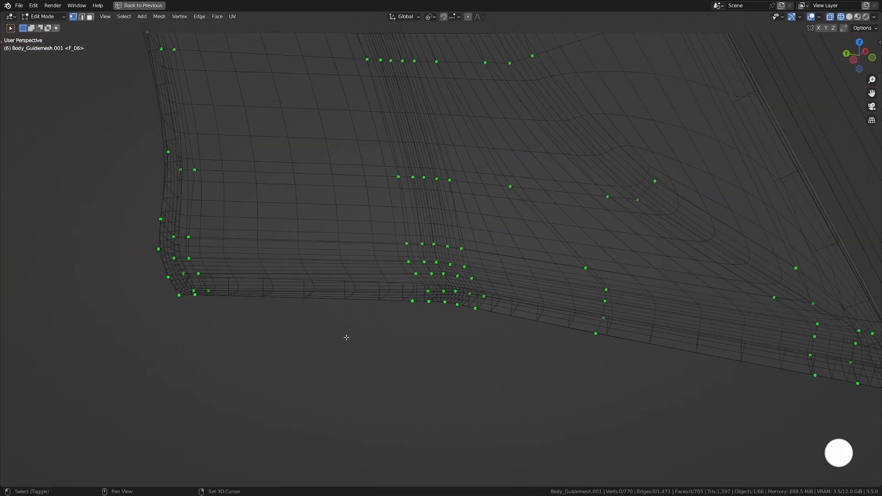
# Check the shaded rim along the panel's lower edge and slide two overlapping vertices along their edges
pyautogui.press('a')
pyautogui.scroll(-3, 449, 295)
pyautogui.moveTo(450, 296)
pyautogui.keyDown('shift'); pyautogui.mouseDown(button='middle')
pyautogui.moveTo(372, 348)
pyautogui.moveTo(594, 208)
pyautogui.moveTo(433, 315)
pyautogui.moveTo(517, 261)
pyautogui.moveTo(299, 294)
pyautogui.moveTo(524, 258)
pyautogui.moveTo(409, 274)
pyautogui.moveTo(494, 261)
pyautogui.moveTo(442, 296)
pyautogui.mouseUp(button='middle'); pyautogui.keyUp('shift')
pyautogui.hotkey('shift', 'z')
pyautogui.scroll(2, 460, 274)
pyautogui.click(441, 304)
pyautogui.hotkey('shift', 'v')
pyautogui.click(458, 280)
pyautogui.click(429, 305)
pyautogui.press('g')
pyautogui.press('g')
pyautogui.click(398, 307)
# Locate the next problem corner of the rim and slide its vertex along the connected edge
pyautogui.press('a')
pyautogui.press('KP_Decimal')
pyautogui.scroll(2, 495, 258)
pyautogui.click(367, 273)
pyautogui.press('KP_Decimal')
pyautogui.hotkey('shift', 'z')
pyautogui.scroll(-8, 436, 250)
pyautogui.press('g')
pyautogui.press('g')
pyautogui.click(449, 248)
# Slide two further rim vertices around that corner along their edges
pyautogui.moveTo(448, 248); pyautogui.dragTo(483, 274, button='middle')
pyautogui.click(469, 221)
pyautogui.press('g')
pyautogui.press('g')
pyautogui.click(229, 242)
pyautogui.click(433, 212)
pyautogui.press('g')
pyautogui.press('g')
pyautogui.click(511, 304)
pyautogui.moveTo(384, 226); pyautogui.dragTo(439, 236, button='middle')
# Examine the rim corners and the inner side of the whole quarter panel in shaded view for remaining artefacts
pyautogui.scroll(-6, 440, 236)
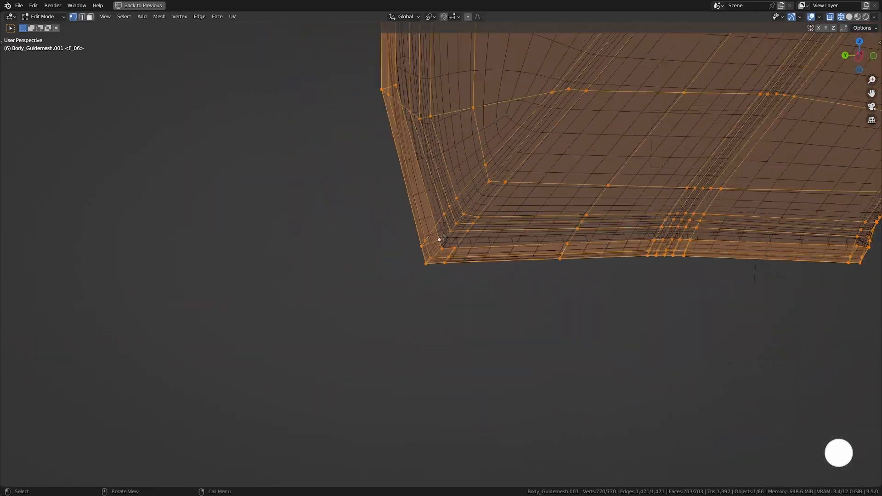
pyautogui.hotkey('shift', 'z')
pyautogui.moveTo(492, 216)
pyautogui.mouseDown(button='middle')
pyautogui.moveTo(437, 264)
pyautogui.moveTo(414, 320)
pyautogui.moveTo(366, 281)
pyautogui.mouseUp(button='middle')
pyautogui.scroll(3, 437, 264)
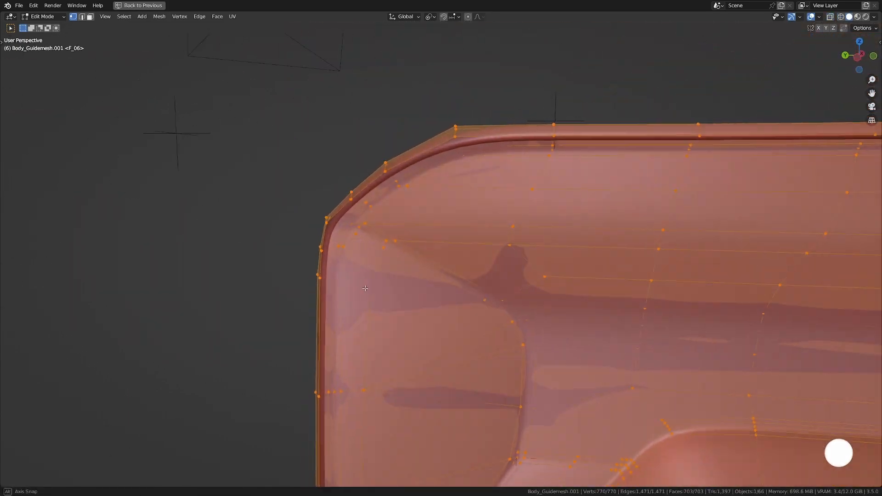
pyautogui.scroll(-6, 368, 278)
pyautogui.scroll(6, 523, 78)
pyautogui.scroll(-9, 501, 161)
pyautogui.press('Tab')
pyautogui.moveTo(511, 260); pyautogui.dragTo(540, 300, button='middle')
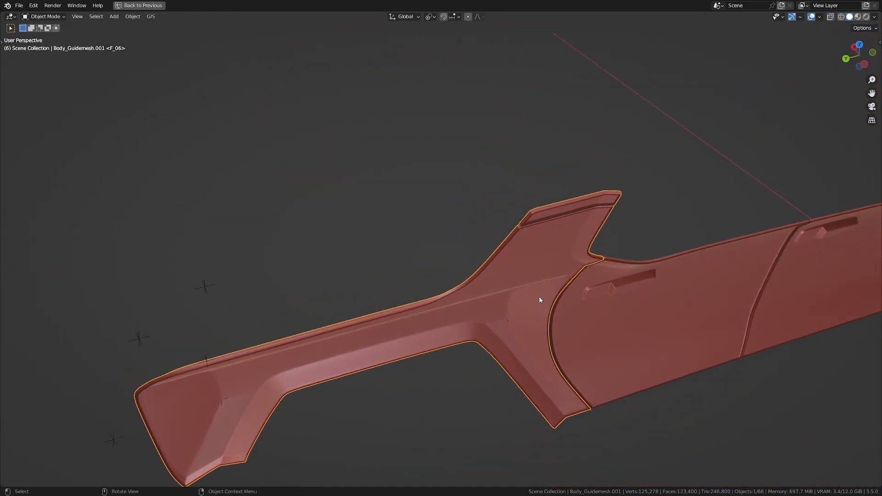
# Apply the remaining 0.025 m Solidify modifier to the rear quarter panel
pyautogui.hotkey('ctrl', 'alt', 'space')
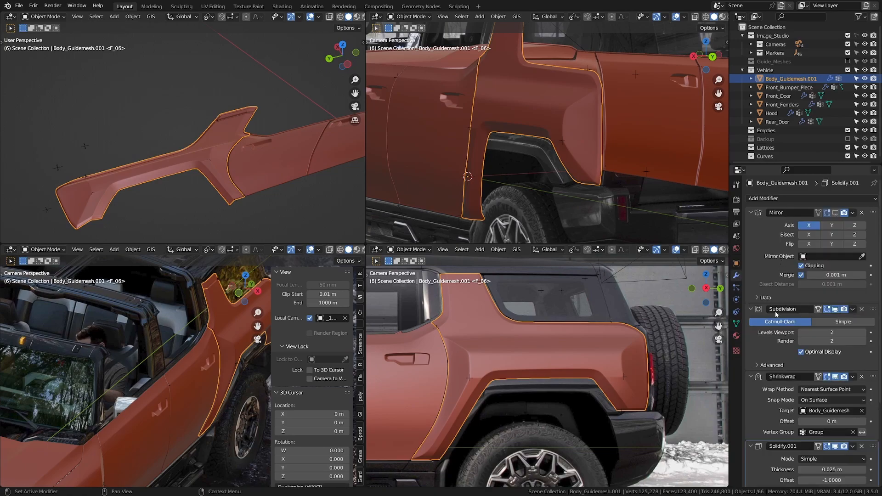
pyautogui.scroll(-5, 775, 314)
pyautogui.hotkey('ctrl', 'a')
pyautogui.hotkey('ctrl', 'alt', 'space')
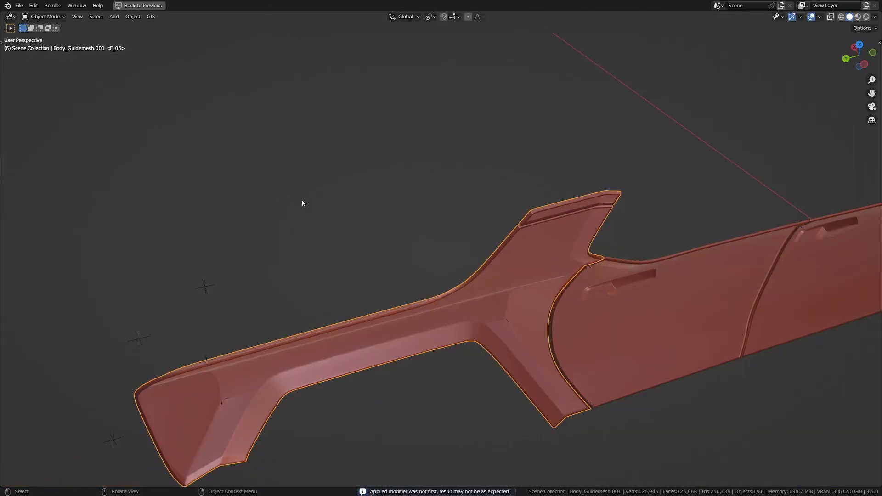
# Edit the rear quarter panel's mesh and slide the rim corner vertex beside the pillar gap along its connected edge
pyautogui.scroll(6, 453, 172)
pyautogui.scroll(5, 409, 297)
pyautogui.moveTo(383, 265); pyautogui.dragTo(432, 215, button='middle')
pyautogui.press('Tab')
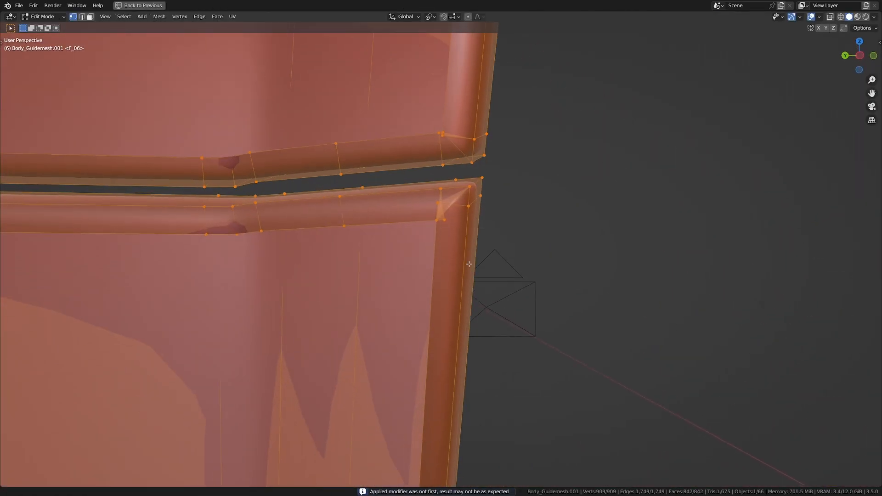
pyautogui.click(443, 203)
pyautogui.scroll(6, 444, 205)
pyautogui.press('g')
pyautogui.press('g')
pyautogui.click(309, 327)
pyautogui.scroll(-8, 441, 339)
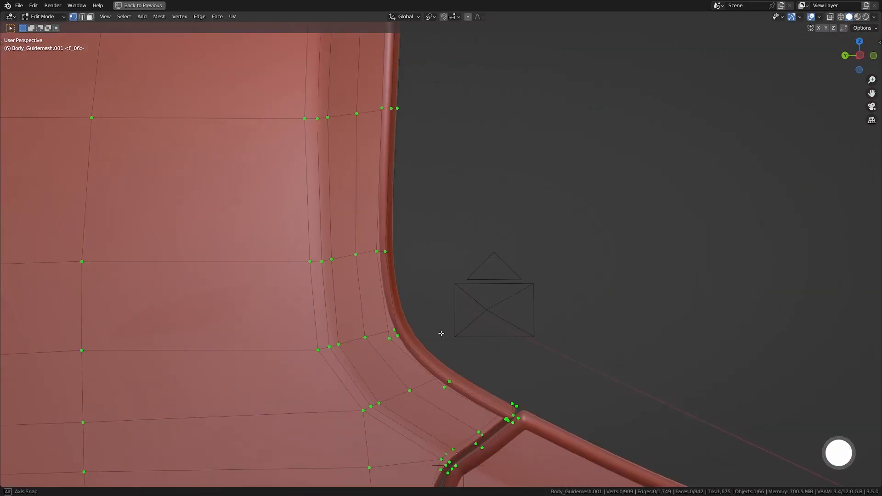
# Slide the rim vertex at the corner where the window edge meets the door gap along its edge
pyautogui.moveTo(441, 339); pyautogui.dragTo(442, 317, button='middle')
pyautogui.keyDown('shift'); pyautogui.moveTo(501, 395); pyautogui.dragTo(434, 257, button='middle'); pyautogui.keyUp('shift')
pyautogui.scroll(7, 432, 252)
pyautogui.click(424, 261)
pyautogui.press('g')
pyautogui.press('g')
# Slide the rim vertex at the panel's lower corner beside the door gap along its edge to tidy the corner
pyautogui.scroll(-8, 398, 275)
pyautogui.keyDown('shift'); pyautogui.moveTo(405, 349); pyautogui.dragTo(414, 165, button='middle'); pyautogui.keyUp('shift')
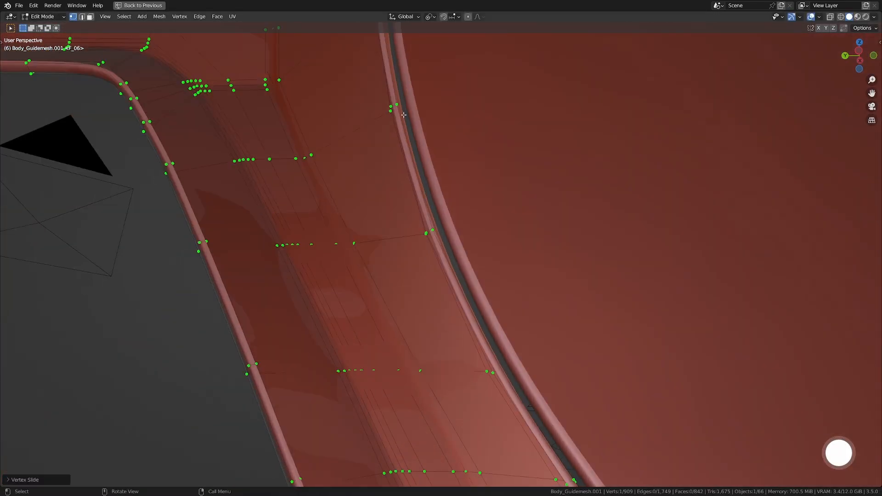
pyautogui.keyDown('shift'); pyautogui.moveTo(505, 395); pyautogui.dragTo(413, 229, button='middle'); pyautogui.keyUp('shift')
pyautogui.scroll(7, 441, 276)
pyautogui.keyDown('shift'); pyautogui.moveTo(736, 330); pyautogui.dragTo(533, 363, button='middle'); pyautogui.keyUp('shift')
pyautogui.click(547, 375)
pyautogui.press('g')
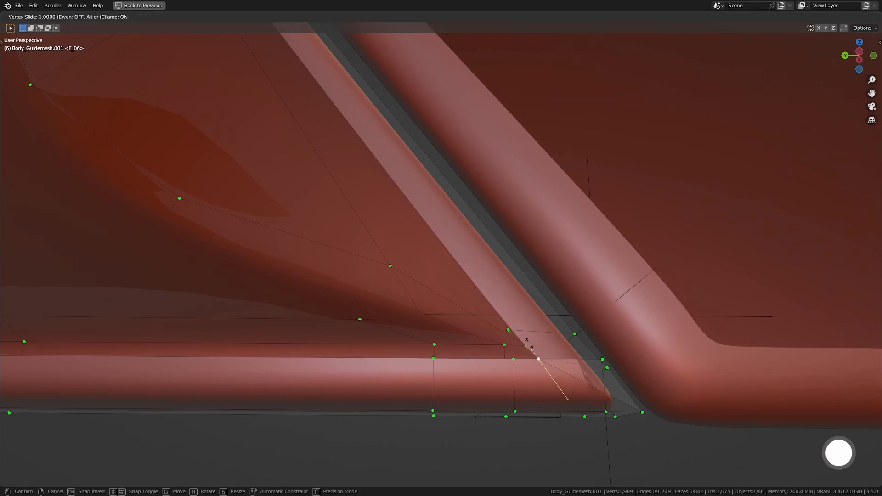
pyautogui.click(487, 360)
pyautogui.scroll(-7, 482, 358)
# Slide the rim vertex at the neighbouring lower corner on the wheel arch side along its edge
pyautogui.keyDown('shift'); pyautogui.moveTo(395, 349); pyautogui.dragTo(643, 333, button='middle'); pyautogui.keyUp('shift')
pyautogui.moveTo(414, 299); pyautogui.dragTo(459, 285, button='middle')
pyautogui.scroll(3, 414, 313)
pyautogui.click(401, 330)
pyautogui.press('g')
pyautogui.press('g')
pyautogui.click(428, 370)
pyautogui.scroll(-6, 413, 321)
# Slide two more corner vertices of the quarter panel's rim along their connected edges
pyautogui.scroll(5, 450, 330)
pyautogui.click(488, 361)
pyautogui.press('g')
pyautogui.press('g')
pyautogui.click(588, 352)
pyautogui.scroll(-4, 551, 349)
pyautogui.click(423, 319)
pyautogui.press('g')
pyautogui.press('g')
# Slide one further rim vertex along its edge at the next corner towards the panel's rear end
pyautogui.keyDown('shift'); pyautogui.moveTo(230, 322); pyautogui.dragTo(453, 437, button='middle'); pyautogui.keyUp('shift')
pyautogui.click(246, 330)
pyautogui.press('g')
pyautogui.press('g')
pyautogui.click(418, 395)
pyautogui.scroll(-5, 440, 347)
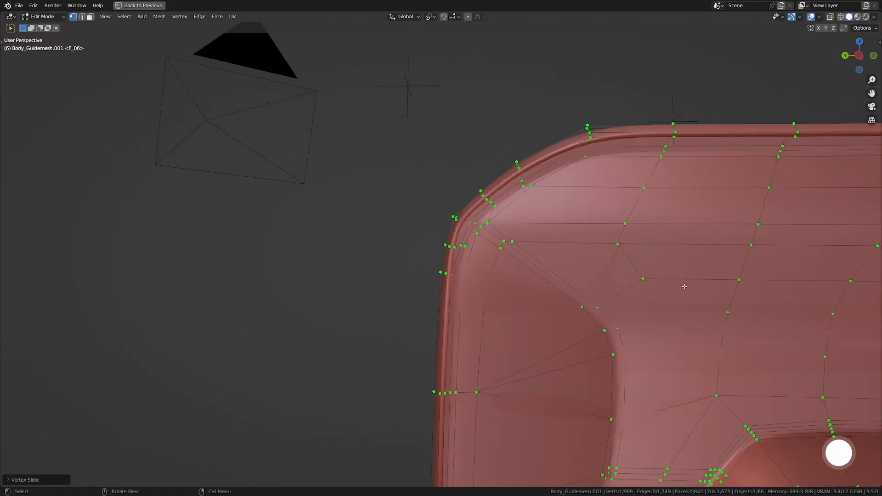
# Reposition individual vertices at the front corner of the panel gap that crosses the pillar
pyautogui.moveTo(420, 317); pyautogui.dragTo(436, 287, button='middle')
pyautogui.scroll(5, 435, 284)
pyautogui.click(435, 285)
pyautogui.keyDown('shift'); pyautogui.moveTo(450, 168); pyautogui.dragTo(375, 299, button='middle'); pyautogui.keyUp('shift')
pyautogui.click(374, 299)
pyautogui.press('g')
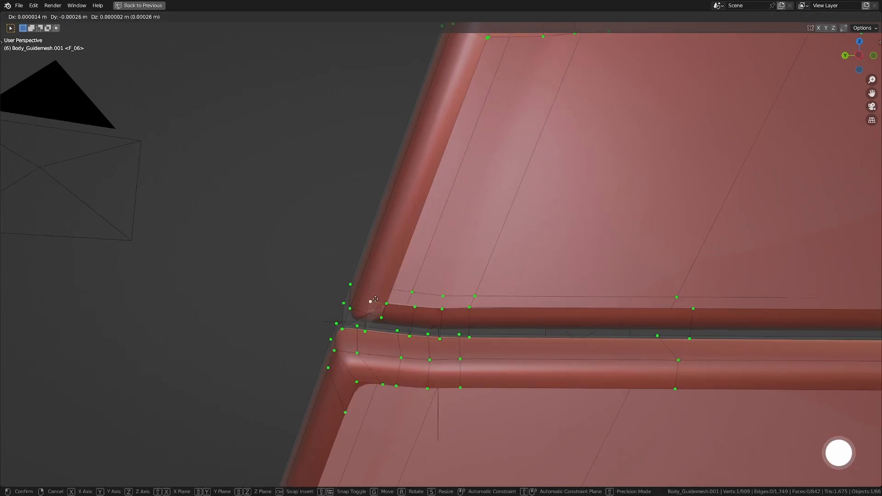
pyautogui.click(379, 232)
pyautogui.keyDown('shift'); pyautogui.moveTo(501, 51); pyautogui.dragTo(372, 231, button='middle'); pyautogui.keyUp('shift')
pyautogui.click(394, 229)
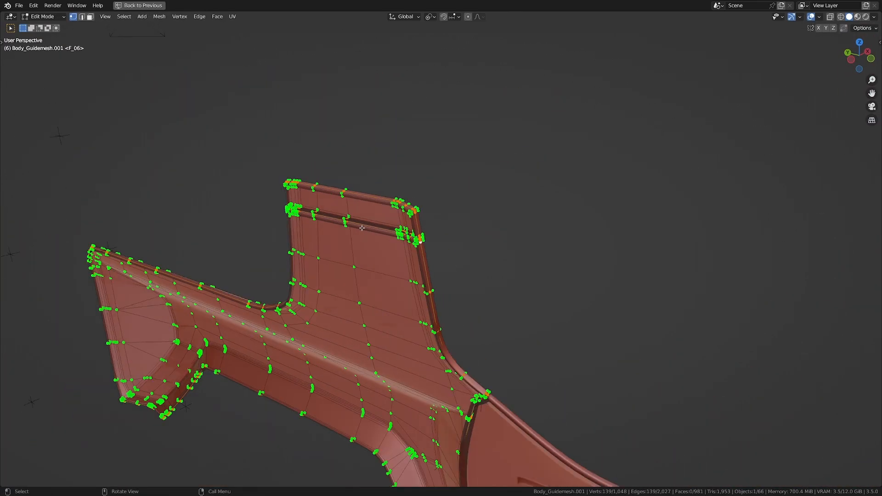
# Remove the selected inner rim vertices from the vertex group named Group
pyautogui.hotkey('ctrl', 'space')
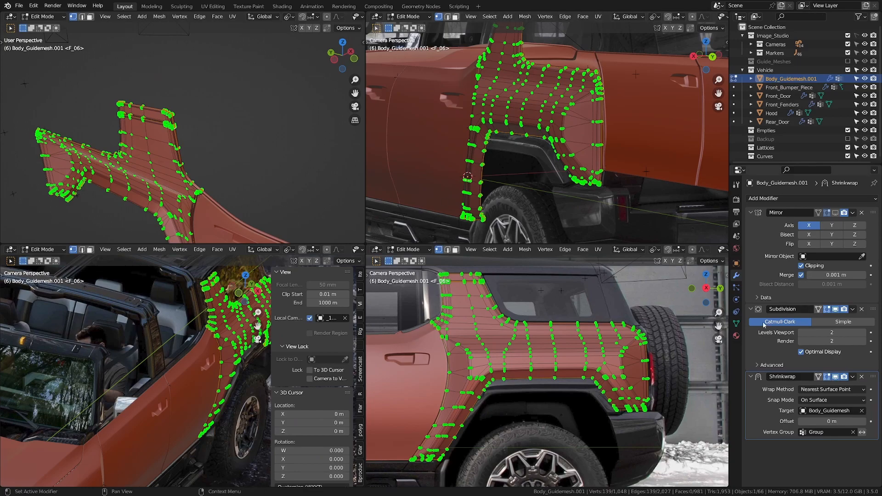
pyautogui.click(736, 324)
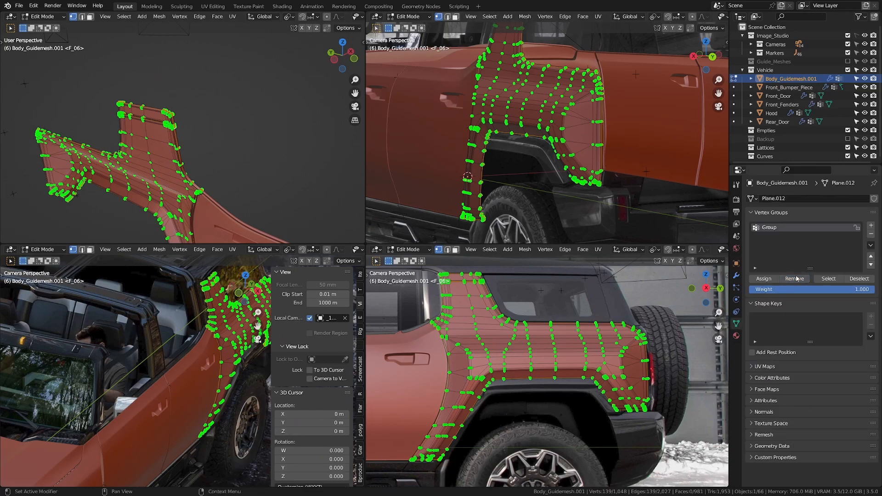
pyautogui.hotkey('ctrl', 'space')
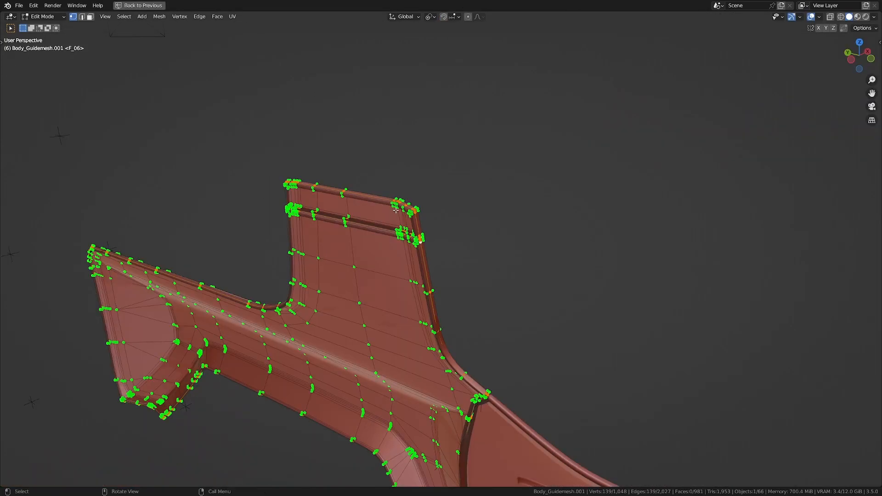
# Shrink/Fatten the selected inner rim vertices along their normals, checking the gap between the rear door and body panel
pyautogui.moveTo(250, 193); pyautogui.dragTo(142, 172, button='middle')
pyautogui.scroll(2, 147, 168)
pyautogui.press('KP_3')
pyautogui.keyDown('shift'); pyautogui.moveTo(513, 437); pyautogui.dragTo(547, 294, button='middle'); pyautogui.keyUp('shift')
pyautogui.scroll(3, 498, 174)
pyautogui.scroll(4, 517, 305)
pyautogui.scroll(-4, 551, 285)
pyautogui.scroll(1, 584, 262)
pyautogui.hotkey('alt', 's')
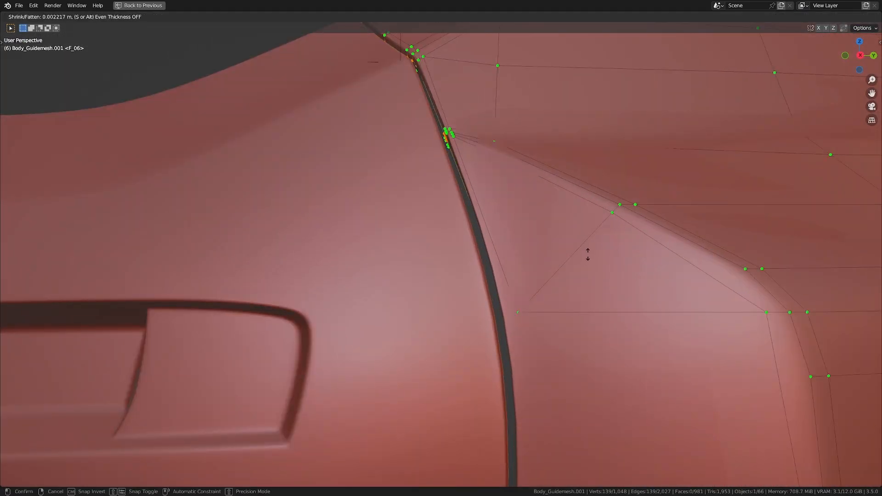
pyautogui.click(604, 224)
# Hide the edge loop just below the pillar's panel gap so the rim above it is isolated
pyautogui.scroll(-3, 602, 225)
pyautogui.moveTo(593, 230); pyautogui.dragTo(513, 314, button='middle')
pyautogui.press('Tab')
pyautogui.hotkey('alt', 'a')
pyautogui.scroll(-1, 542, 277)
pyautogui.scroll(-3, 544, 277)
pyautogui.click(513, 314)
pyautogui.press('Tab')
pyautogui.scroll(4, 513, 314)
pyautogui.keyDown('shift'); pyautogui.moveTo(496, 183); pyautogui.dragTo(477, 308, button='middle'); pyautogui.keyUp('shift')
pyautogui.scroll(1, 476, 307)
pyautogui.keyDown('alt'); pyautogui.click(433, 232); pyautogui.keyUp('alt')
pyautogui.scroll(2, 433, 234)
pyautogui.press('z')
pyautogui.press('h')
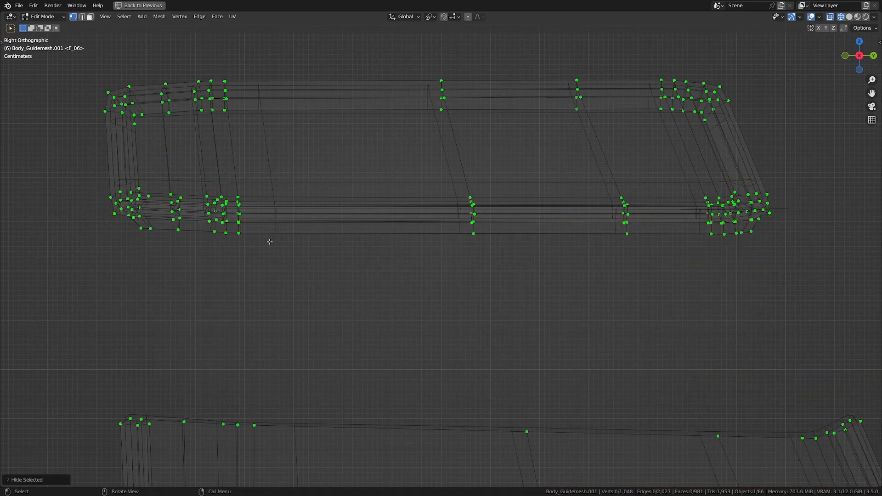
# Select the linked rim of the lower pillar section, reveal the hidden loop and move them slightly down from the gap
pyautogui.hotkey('shift', 'z')
pyautogui.press('l')
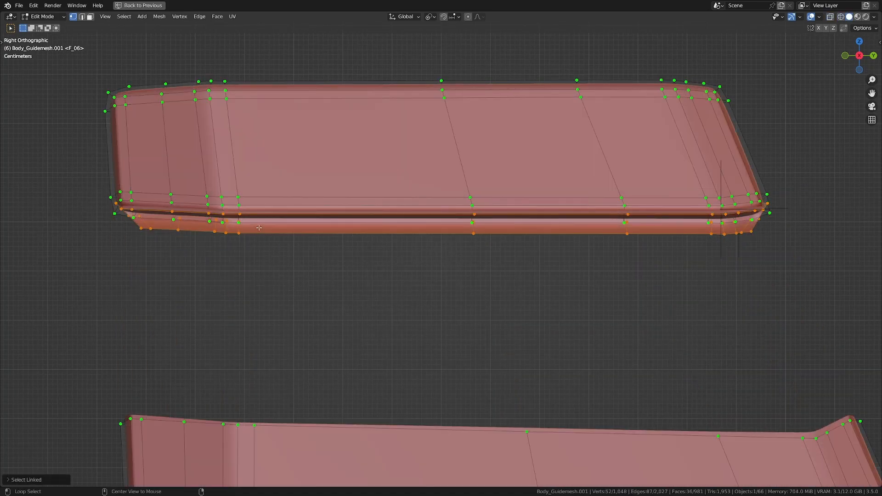
pyautogui.hotkey('alt', 'h')
pyautogui.press('g')
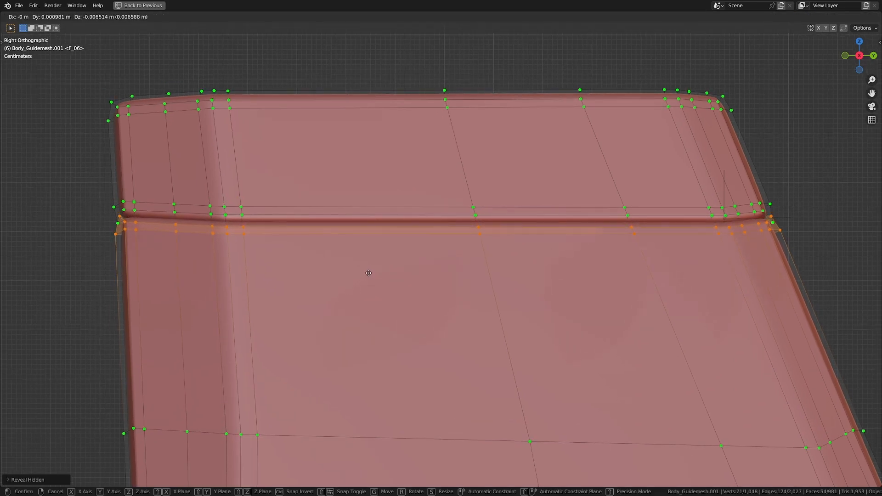
pyautogui.moveTo(368, 270); pyautogui.dragTo(434, 295, button='middle')
pyautogui.press('g')
pyautogui.click(440, 293)
# Select the body panel's inner border loop and deselect all of it except the part along the pillar gap
pyautogui.hotkey('shift', 'z')
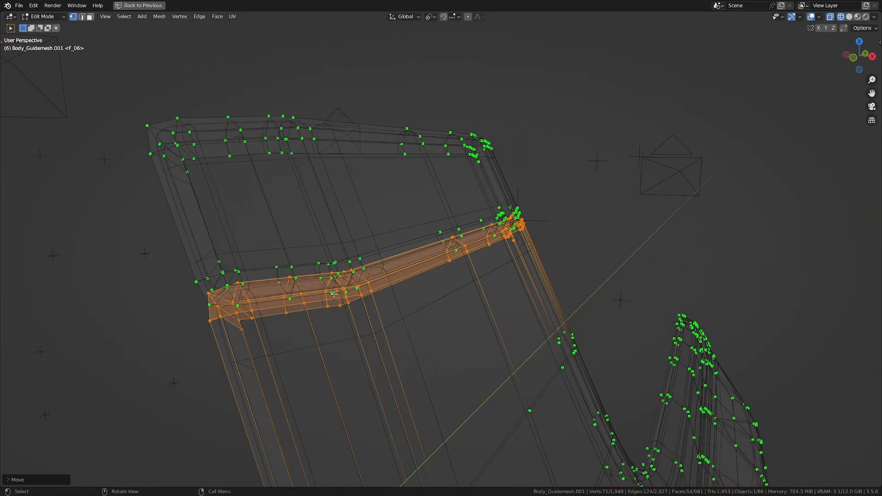
pyautogui.press('a')
pyautogui.press('a')
pyautogui.keyDown('alt'); pyautogui.click(266, 279); pyautogui.keyUp('alt')
pyautogui.scroll(-4, 298, 285)
pyautogui.scroll(3, 298, 286)
pyautogui.moveTo(367, 298); pyautogui.dragTo(318, 299, button='middle')
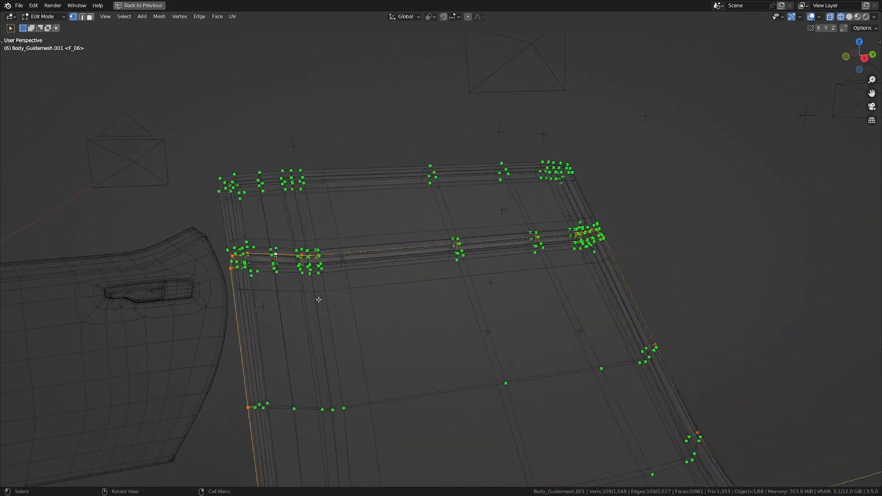
pyautogui.scroll(-6, 326, 384)
pyautogui.keyDown('shift'); pyautogui.moveTo(326, 384); pyautogui.dragTo(227, 290, button='middle'); pyautogui.keyUp('shift')
pyautogui.keyDown('ctrl'); pyautogui.moveTo(190, 190); pyautogui.dragTo(791, 494); pyautogui.keyUp('ctrl')
pyautogui.scroll(-3, 552, 260)
pyautogui.keyDown('ctrl'); pyautogui.moveTo(307, 239); pyautogui.dragTo(668, 491); pyautogui.keyUp('ctrl')
pyautogui.scroll(-2, 367, 322)
pyautogui.keyDown('ctrl'); pyautogui.moveTo(313, 297); pyautogui.dragTo(431, 434); pyautogui.keyUp('ctrl')
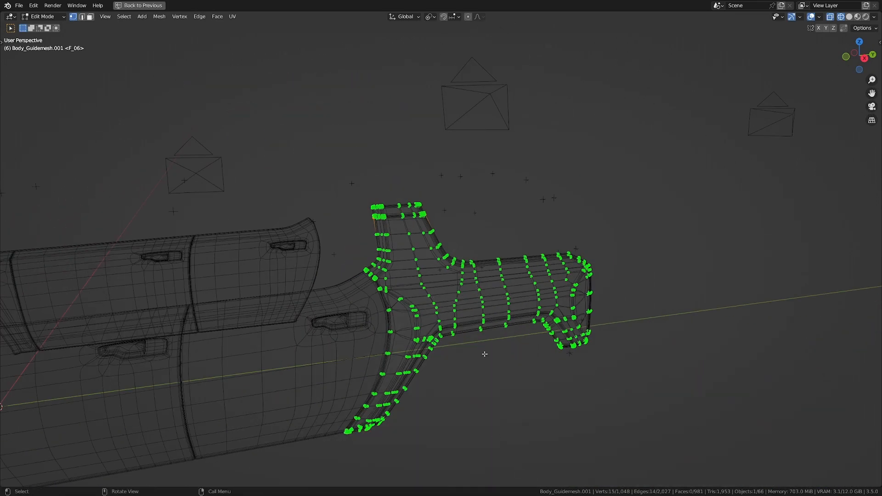
# Move the selected inner edge of the lower pillar section to reshape its side of the gap
pyautogui.keyDown('shift'); pyautogui.moveTo(484, 276); pyautogui.dragTo(539, 353, button='middle'); pyautogui.keyUp('shift')
pyautogui.scroll(5, 538, 353)
pyautogui.press('z')
pyautogui.click(547, 353)
pyautogui.scroll(5, 512, 256)
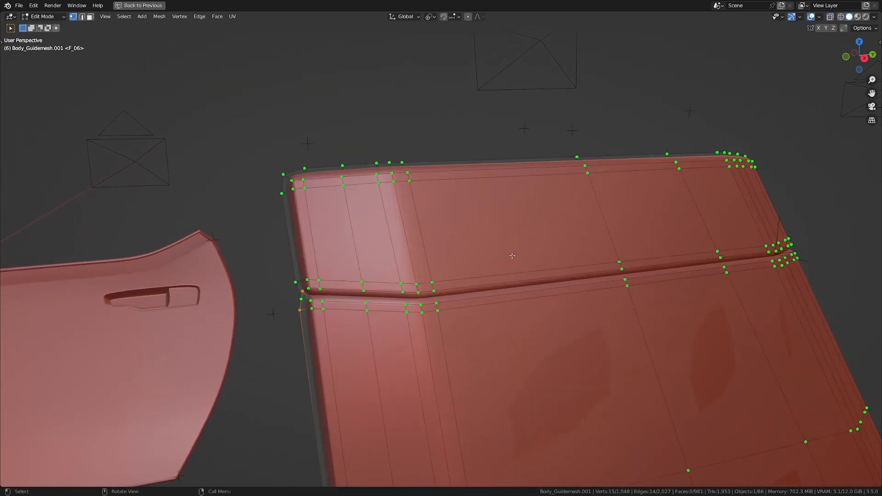
pyautogui.click(524, 293)
pyautogui.moveTo(524, 293); pyautogui.dragTo(601, 320, button='middle')
pyautogui.press('g')
pyautogui.click(609, 314)
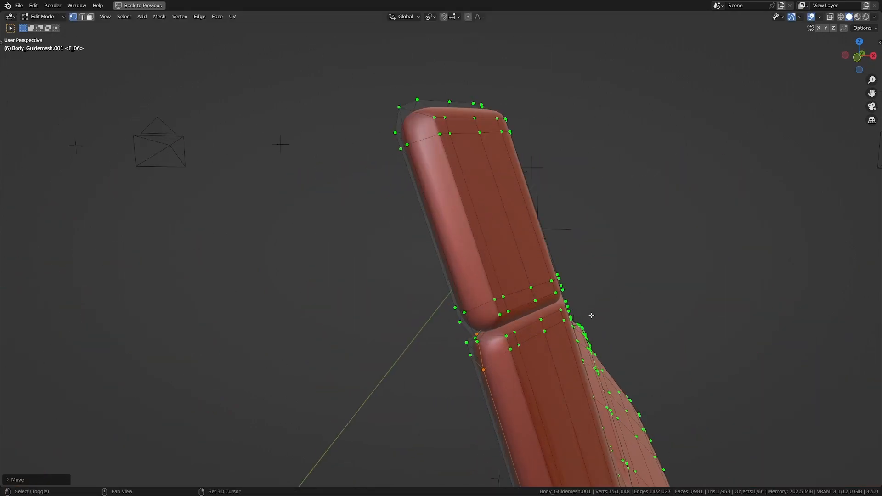
# Select the inner border loop of the upper pillar piece, keeping only the vertices along the gap
pyautogui.keyDown('alt'); pyautogui.click(454, 278); pyautogui.keyUp('alt')
pyautogui.moveTo(454, 279); pyautogui.dragTo(363, 276, button='middle')
pyautogui.scroll(-4, 368, 271)
pyautogui.press('z')
pyautogui.moveTo(425, 251); pyautogui.dragTo(404, 244, button='middle')
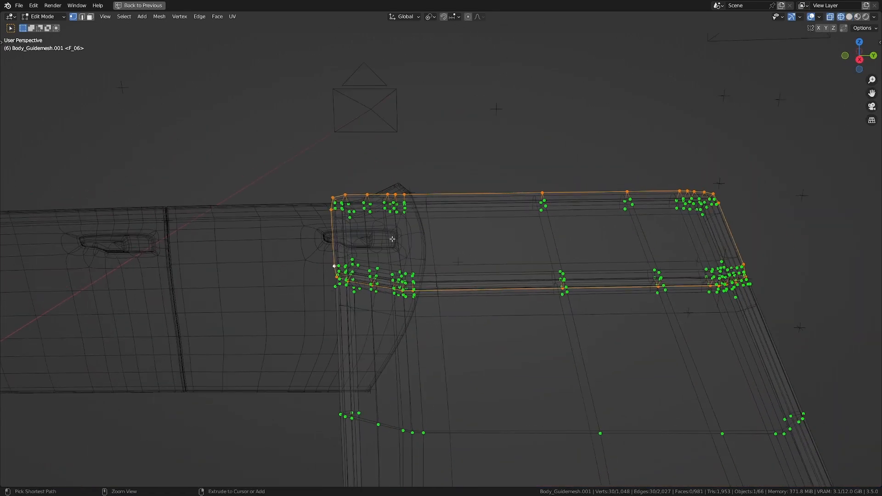
pyautogui.keyDown('ctrl'); pyautogui.moveTo(298, 221); pyautogui.dragTo(867, 57); pyautogui.keyUp('ctrl')
# Move the upper piece's inner gap edge up along Z and adjust it along X
pyautogui.press('z')
pyautogui.moveTo(597, 271)
pyautogui.mouseDown(button='middle')
pyautogui.moveTo(621, 256)
pyautogui.moveTo(601, 268)
pyautogui.mouseUp(button='middle')
pyautogui.click(699, 241)
pyautogui.scroll(4, 600, 267)
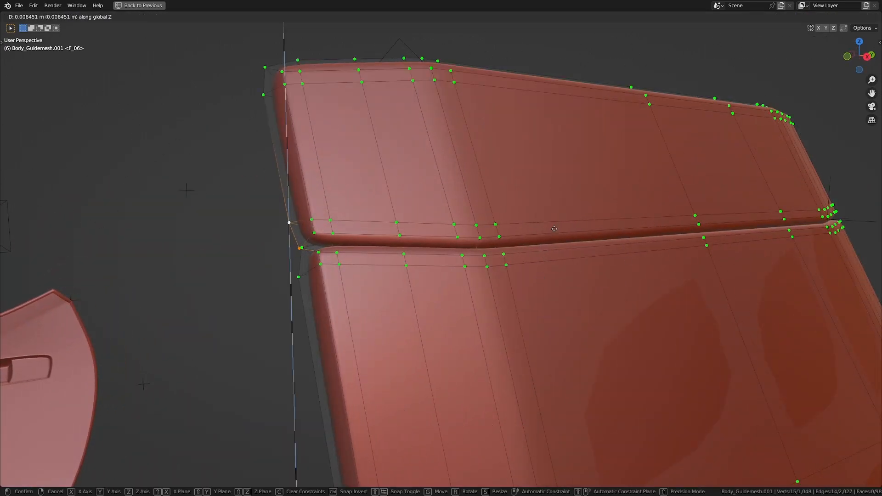
pyautogui.click(564, 207)
pyautogui.moveTo(550, 224); pyautogui.dragTo(577, 231, button='middle')
pyautogui.press('g')
pyautogui.press('y')
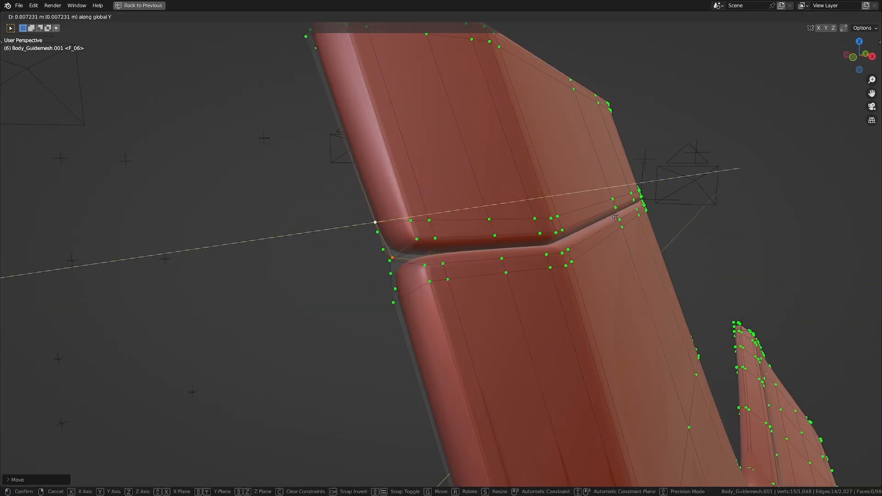
pyautogui.press('x')
pyautogui.click(604, 217)
pyautogui.moveTo(588, 221); pyautogui.dragTo(512, 241, button='middle')
pyautogui.press('Tab')
pyautogui.scroll(2, 510, 242)
pyautogui.press('Tab')
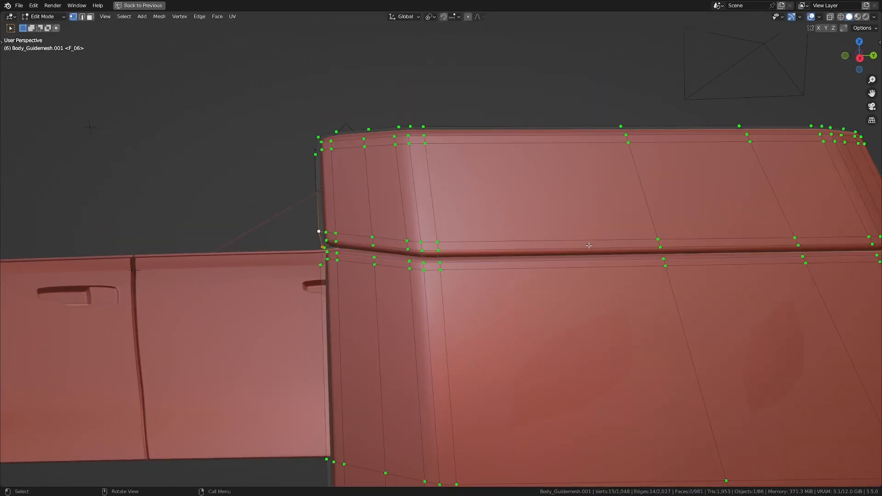
# Select the whole upper pillar piece and deselect its upper vertices, leaving only the rim along the gap
pyautogui.keyDown('shift'); pyautogui.moveTo(370, 240); pyautogui.dragTo(318, 240, button='middle'); pyautogui.keyUp('shift')
pyautogui.press('a')
pyautogui.hotkey('alt', 'a')
pyautogui.press('l')
pyautogui.scroll(-2, 318, 240)
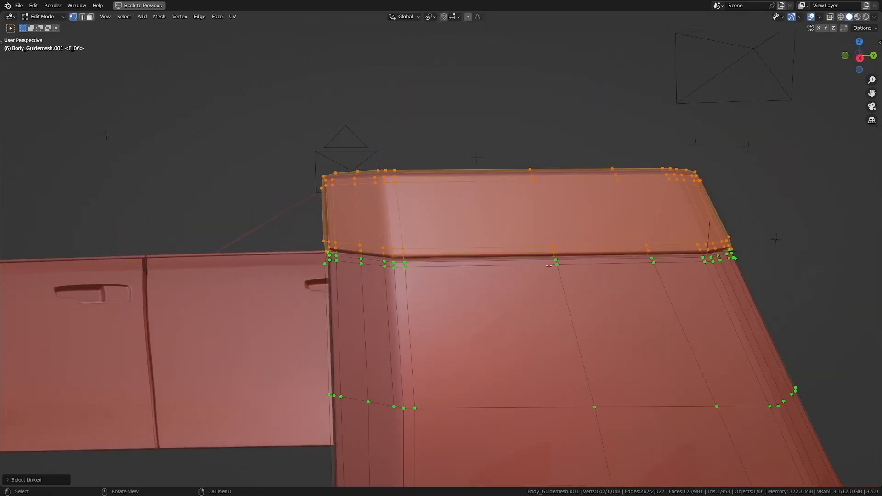
pyautogui.hotkey('shift', 'z')
pyautogui.keyDown('ctrl'); pyautogui.moveTo(264, 205); pyautogui.dragTo(881, 39); pyautogui.keyUp('ctrl')
# Shift the upper piece's lower rim along Z, and move it about 0.003 m along negative X
pyautogui.hotkey('shift', 'z')
pyautogui.moveTo(520, 277); pyautogui.dragTo(522, 289, button='middle')
pyautogui.press('g')
pyautogui.press('z')
pyautogui.click(527, 267)
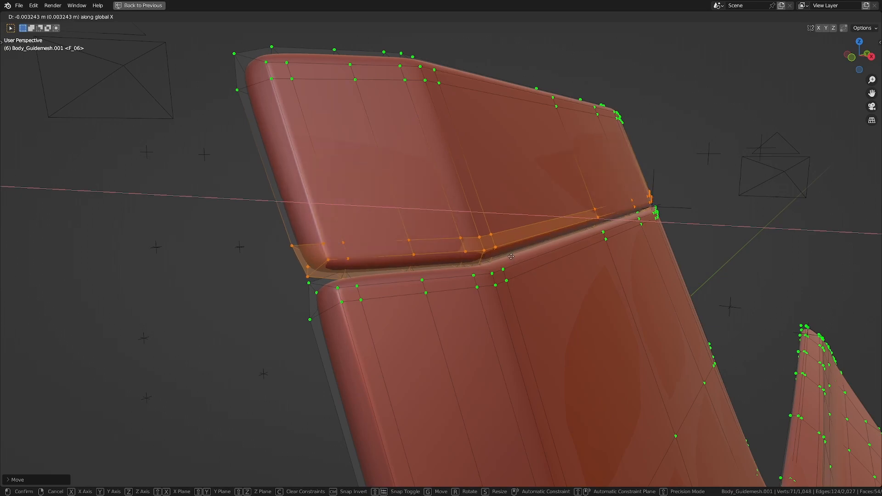
pyautogui.click(511, 256)
pyautogui.press('Tab')
pyautogui.scroll(-3, 510, 258)
pyautogui.moveTo(510, 259); pyautogui.dragTo(501, 242, button='middle')
pyautogui.scroll(-4, 475, 277)
pyautogui.scroll(6, 492, 258)
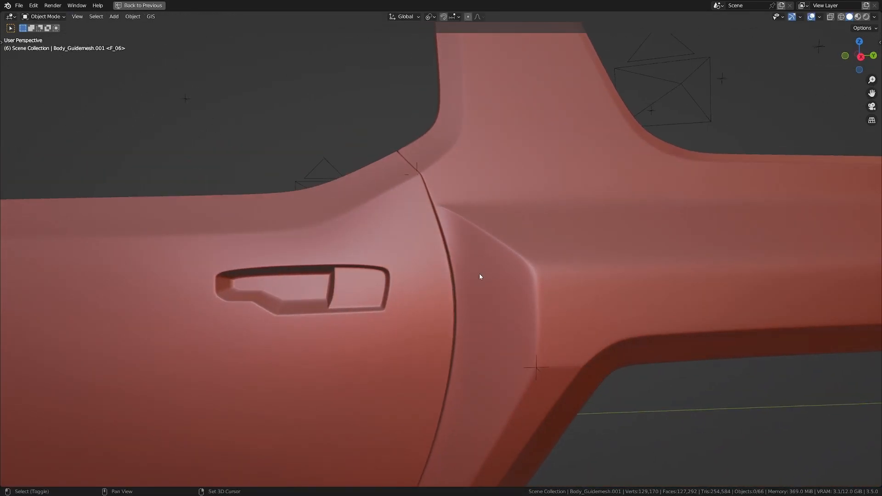
# In the right side view, move the body panel vertices where the body crease meets the rear door gap
pyautogui.press('KP_3')
pyautogui.scroll(3, 475, 262)
pyautogui.keyDown('shift'); pyautogui.moveTo(475, 247); pyautogui.dragTo(508, 357, button='middle'); pyautogui.keyUp('shift')
pyautogui.press('Tab')
pyautogui.keyDown('shift'); pyautogui.moveTo(491, 208); pyautogui.dragTo(485, 269, button='middle'); pyautogui.keyUp('shift')
pyautogui.scroll(2, 485, 270)
pyautogui.press('z')
pyautogui.moveTo(394, 285); pyautogui.dragTo(468, 366)
pyautogui.press('z')
pyautogui.moveTo(484, 324)
pyautogui.keyDown('shift'); pyautogui.mouseDown(button='middle')
pyautogui.moveTo(492, 281)
pyautogui.moveTo(529, 370)
pyautogui.mouseUp(button='middle'); pyautogui.keyUp('shift')
pyautogui.scroll(1, 492, 281)
pyautogui.click(519, 268)
# Move the cluster of body panel vertices at the upper bend of the rear door gap
pyautogui.scroll(2, 529, 370)
pyautogui.press('z')
pyautogui.moveTo(347, 214); pyautogui.dragTo(446, 318)
pyautogui.press('z')
pyautogui.press('g')
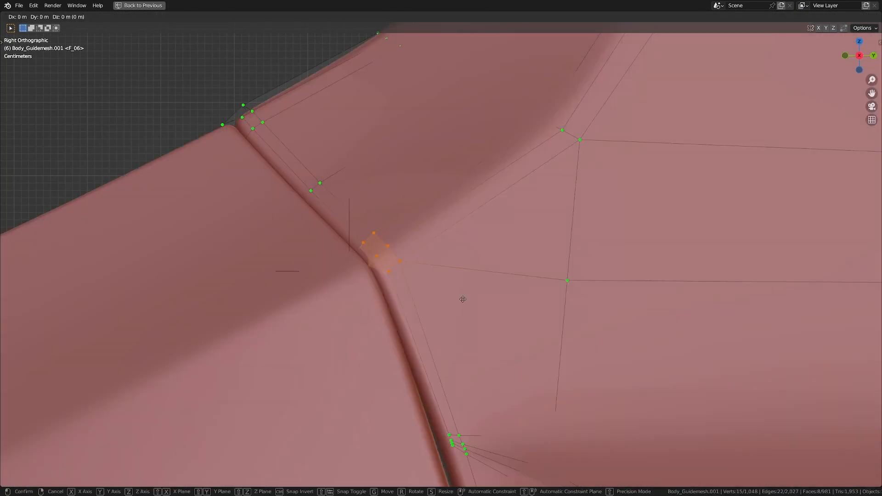
pyautogui.click(529, 248)
# Move the body panel vertices at the top end of the rear door gap away from the door
pyautogui.keyDown('shift'); pyautogui.moveTo(529, 248); pyautogui.dragTo(568, 338, button='middle'); pyautogui.keyUp('shift')
pyautogui.press('z')
pyautogui.moveTo(224, 161); pyautogui.dragTo(395, 311)
pyautogui.press('z')
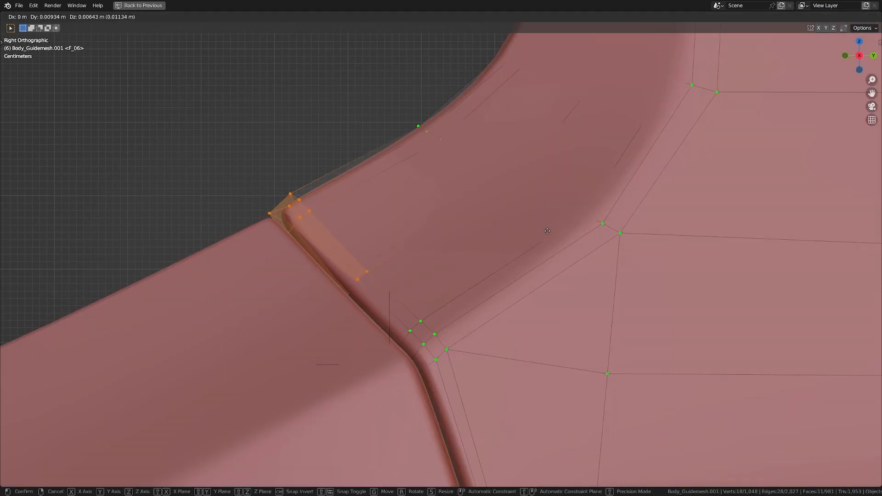
pyautogui.press('Tab')
pyautogui.scroll(1, 432, 283)
pyautogui.scroll(-2, 430, 284)
# Switch to editing the Rear_Door mesh and reveal all of its hidden geometry
pyautogui.press('Tab')
pyautogui.moveTo(429, 284); pyautogui.dragTo(341, 307, button='middle')
pyautogui.press('Tab')
pyautogui.scroll(4, 366, 339)
pyautogui.scroll(-3, 340, 306)
pyautogui.keyDown('shift'); pyautogui.moveTo(396, 363); pyautogui.dragTo(451, 297, button='middle'); pyautogui.keyUp('shift')
pyautogui.click(451, 299)
pyautogui.scroll(2, 451, 298)
pyautogui.click(398, 298)
pyautogui.press('Tab')
pyautogui.keyDown('shift'); pyautogui.moveTo(411, 320); pyautogui.dragTo(440, 276, button='middle'); pyautogui.keyUp('shift')
pyautogui.hotkey('alt', 'h')
pyautogui.scroll(3, 440, 276)
# Move the rear-edge vertices along the lower slope and bottom corner of the rear door about 0.012 m away from the body panel along Y
pyautogui.hotkey('alt', 'z')
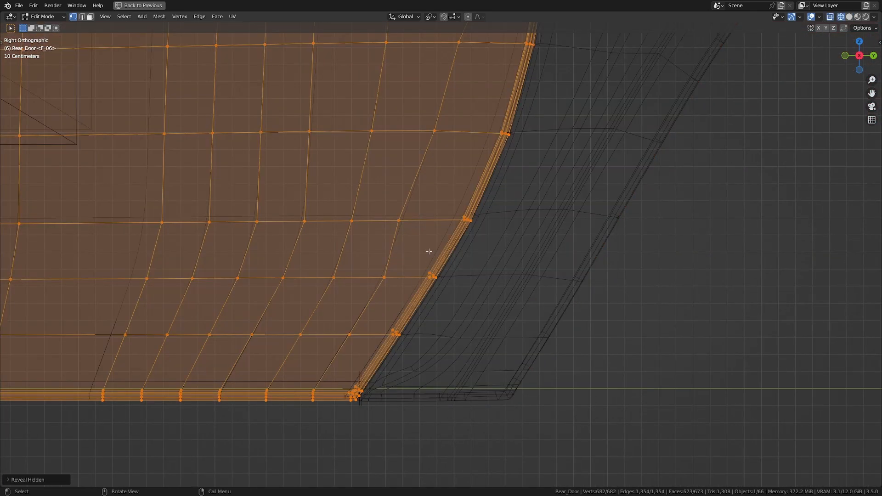
pyautogui.moveTo(447, 214); pyautogui.dragTo(441, 300)
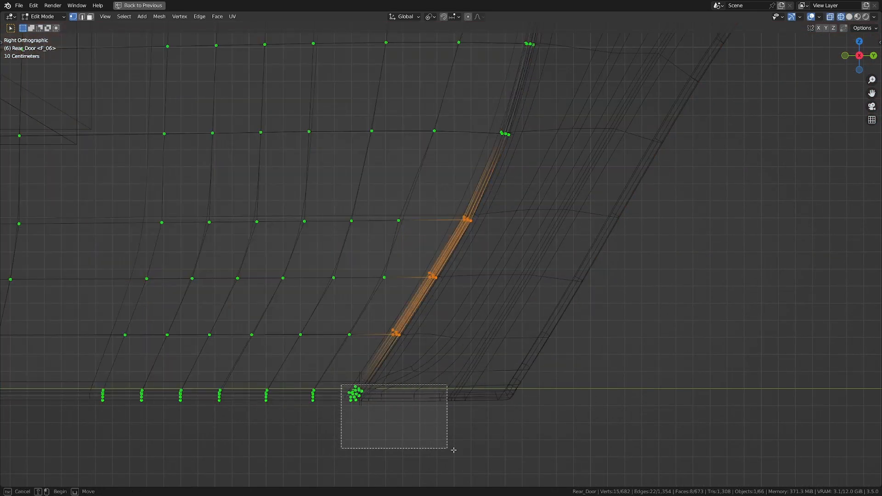
pyautogui.keyDown('shift'); pyautogui.moveTo(431, 442); pyautogui.dragTo(435, 444); pyautogui.keyUp('shift')
pyautogui.hotkey('shift', 'z')
pyautogui.keyDown('shift'); pyautogui.moveTo(536, 380); pyautogui.dragTo(569, 352, button='middle'); pyautogui.keyUp('shift')
pyautogui.scroll(2, 569, 352)
pyautogui.press('g')
pyautogui.press('y')
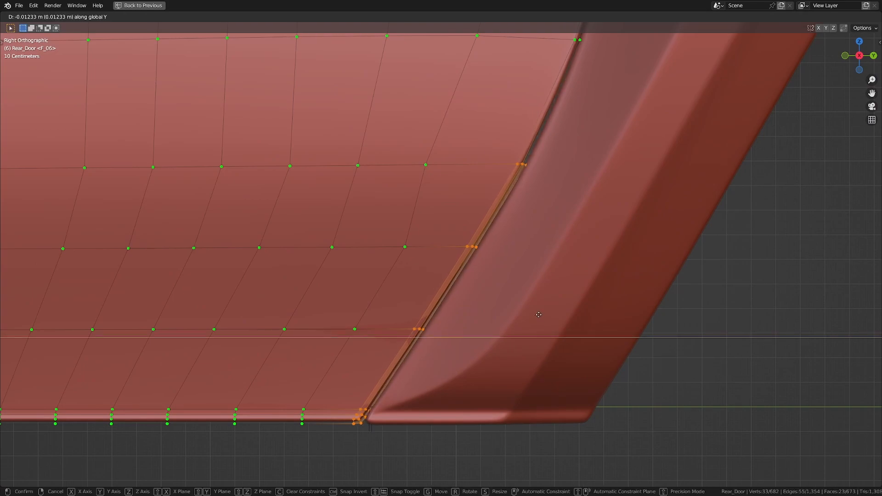
pyautogui.click(538, 309)
# Move the next group of rear-edge door vertices, just above the lower slope, to even out the gap to the body panel
pyautogui.press('Tab')
pyautogui.scroll(-3, 534, 257)
pyautogui.scroll(2, 489, 357)
pyautogui.keyDown('shift'); pyautogui.moveTo(530, 230); pyautogui.dragTo(473, 352, button='middle'); pyautogui.keyUp('shift')
pyautogui.press('Tab')
pyautogui.scroll(2, 477, 262)
pyautogui.hotkey('shift', 'z')
pyautogui.keyDown('shift'); pyautogui.moveTo(450, 258); pyautogui.dragTo(569, 337); pyautogui.keyUp('shift')
pyautogui.hotkey('shift', 'z')
pyautogui.press('g')
pyautogui.click(592, 316)
# Move the rear-edge door vertices in the second row below the handle recess to even out the body gap
pyautogui.keyDown('shift'); pyautogui.moveTo(565, 222); pyautogui.dragTo(575, 434, button='middle'); pyautogui.keyUp('shift')
pyautogui.hotkey('shift', 'z')
pyautogui.moveTo(529, 306); pyautogui.dragTo(582, 368)
pyautogui.hotkey('shift', 'z')
pyautogui.click(651, 361)
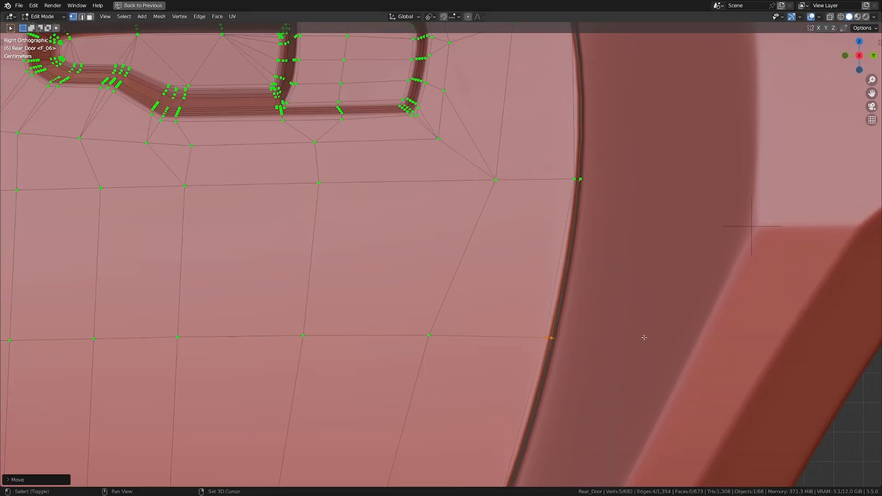
# Shift the rear-edge door vertices in the row just below the handle recess slightly along Y
pyautogui.keyDown('shift'); pyautogui.moveTo(609, 183); pyautogui.dragTo(593, 349, button='middle'); pyautogui.keyUp('shift')
pyautogui.scroll(2, 593, 349)
pyautogui.hotkey('shift', 'z')
pyautogui.moveTo(574, 348); pyautogui.dragTo(690, 451)
pyautogui.hotkey('shift', 'z')
pyautogui.keyDown('shift'); pyautogui.moveTo(662, 408); pyautogui.dragTo(646, 366, button='middle'); pyautogui.keyUp('shift')
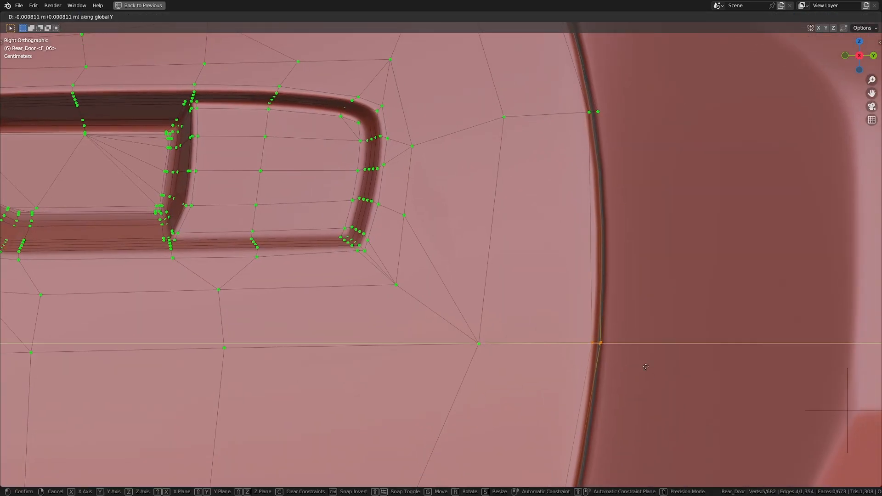
pyautogui.click(632, 342)
# Move the rear-edge door vertices level with the top of the handle recess to refine the gap
pyautogui.scroll(-2, 577, 144)
pyautogui.keyDown('shift'); pyautogui.moveTo(577, 143); pyautogui.dragTo(557, 269, button='middle'); pyautogui.keyUp('shift')
pyautogui.scroll(2, 557, 269)
pyautogui.hotkey('shift', 'z')
pyautogui.moveTo(525, 254); pyautogui.dragTo(616, 327)
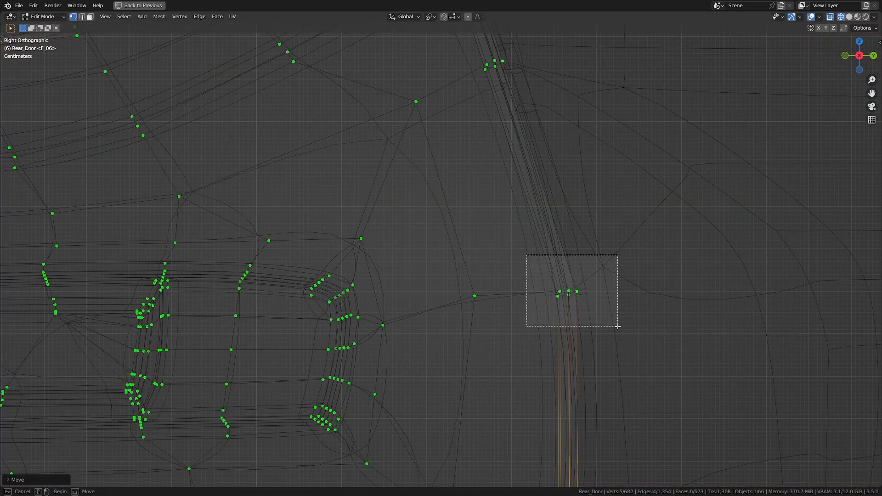
pyautogui.hotkey('shift', 'z')
pyautogui.press('g')
pyautogui.click(651, 304)
# Move the rear-edge door vertices just below the door's upper bend about 0.005 m away from the body panel along Y
pyautogui.keyDown('shift'); pyautogui.moveTo(517, 60); pyautogui.dragTo(579, 340, button='middle'); pyautogui.keyUp('shift')
pyautogui.hotkey('shift', 'z')
pyautogui.moveTo(528, 302); pyautogui.dragTo(597, 370)
pyautogui.hotkey('shift', 'z')
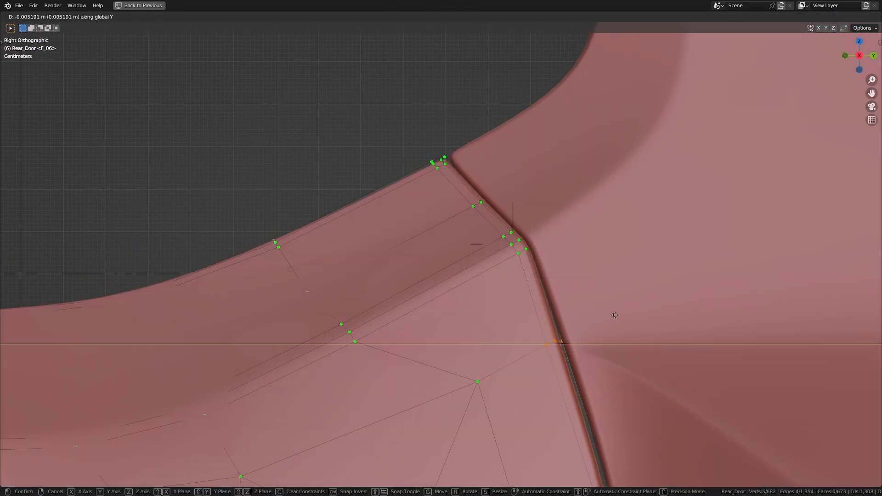
pyautogui.click(614, 316)
# Shift all vertices at the rear door's upper rear corner along Y, then finish editing the door mesh
pyautogui.scroll(2, 620, 311)
pyautogui.press('z')
pyautogui.click(501, 322)
pyautogui.moveTo(388, 83)
pyautogui.mouseDown()
pyautogui.moveTo(433, 142)
pyautogui.moveTo(649, 312)
pyautogui.mouseUp()
pyautogui.hotkey('shift', 'z')
pyautogui.click(705, 257)
pyautogui.press('g')
pyautogui.press('z')
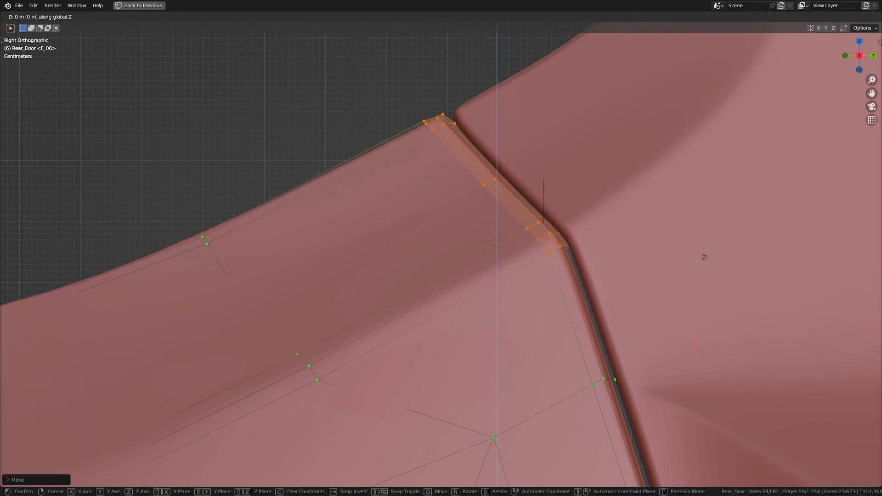
pyautogui.press('y')
pyautogui.click(647, 289)
pyautogui.press('Tab')
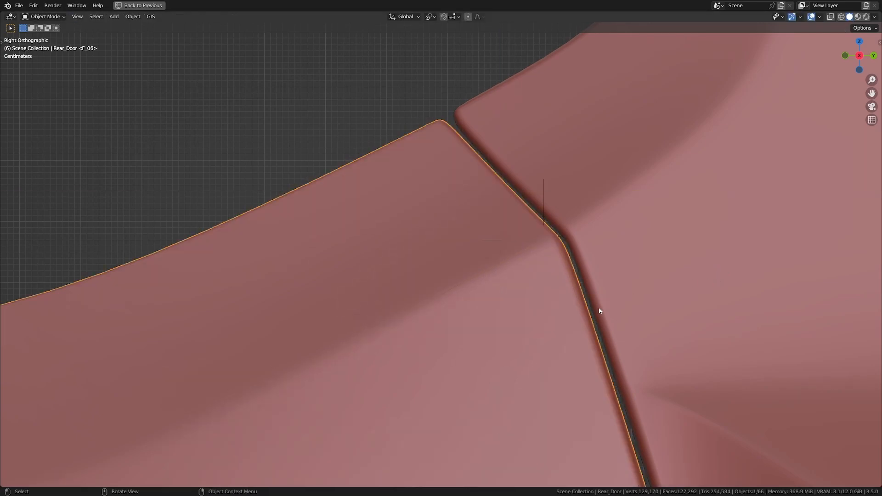
# Select the rear body panel Body_Guidemesh.001, restore the four-view layout and apply the panel's Mirror modifier
pyautogui.scroll(-12, 588, 317)
pyautogui.hotkey('alt', 'a')
pyautogui.moveTo(566, 339); pyautogui.dragTo(488, 327, button='middle')
pyautogui.click(508, 282)
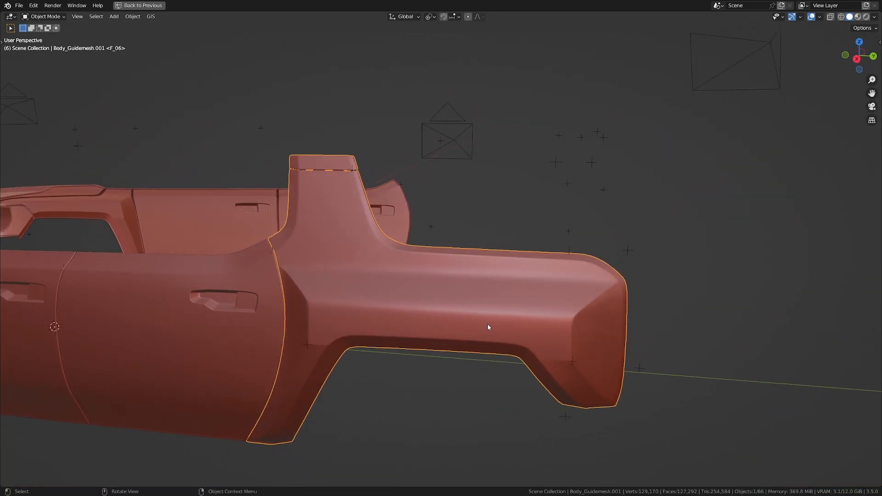
pyautogui.hotkey('ctrl', 'space')
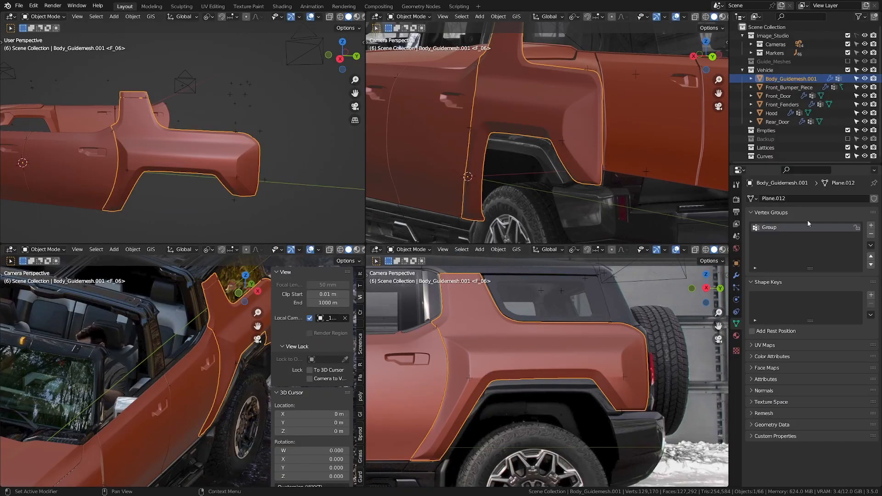
pyautogui.click(736, 275)
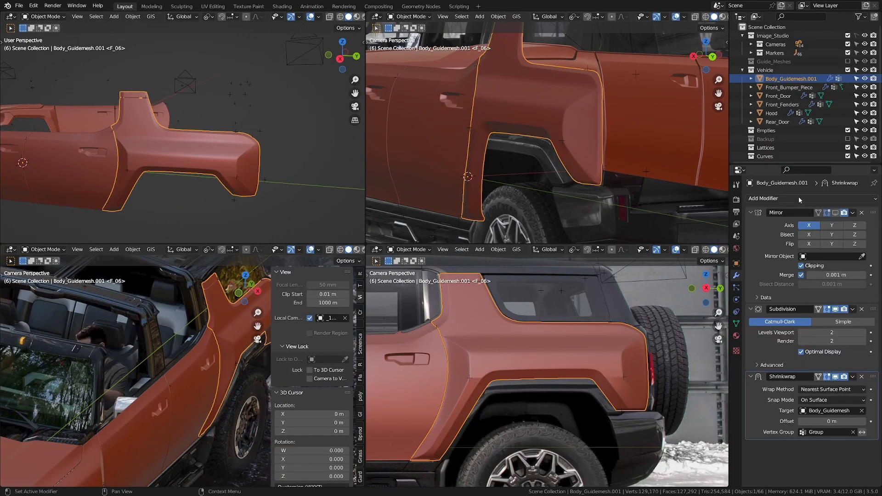
pyautogui.click(836, 213)
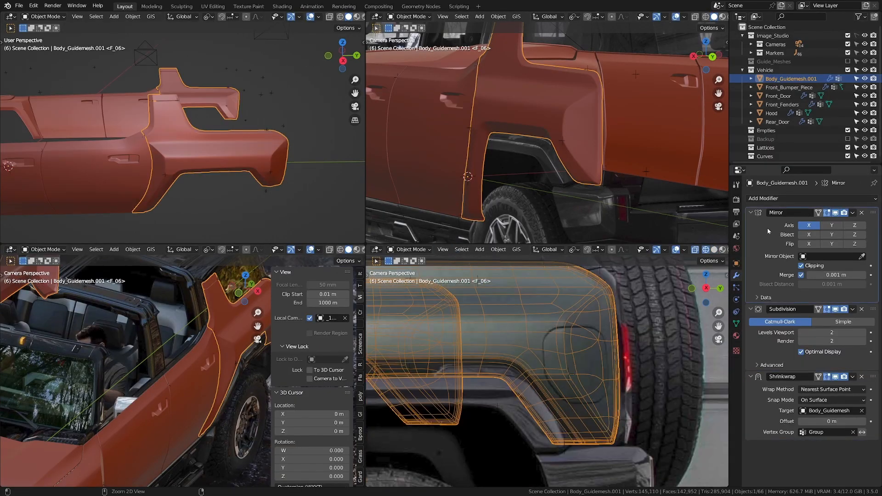
pyautogui.hotkey('ctrl', 'a')
pyautogui.press('Tab')
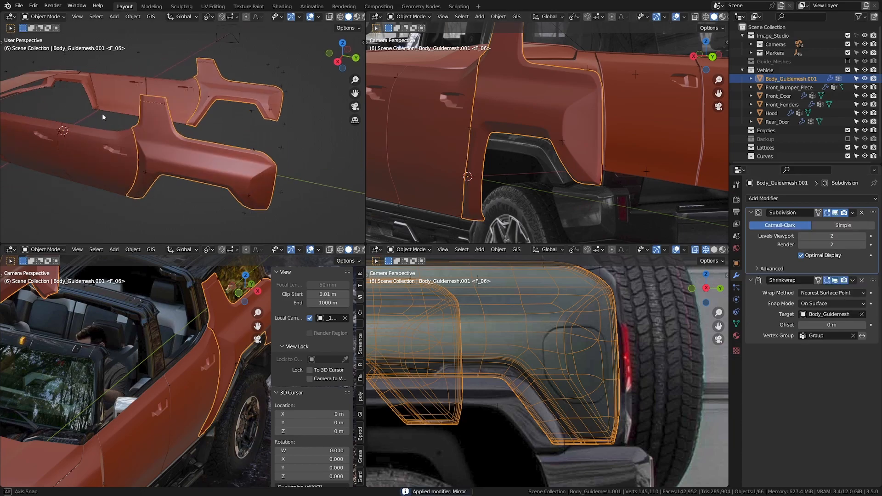
pyautogui.press('Tab')
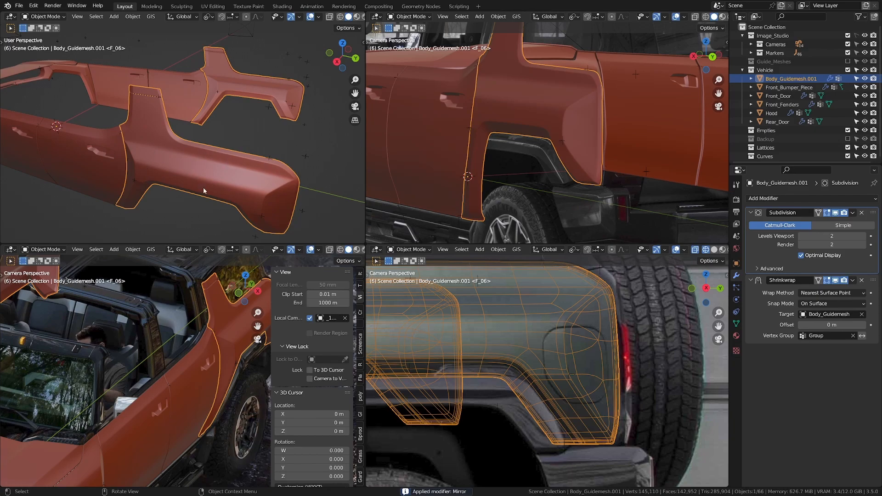
# In the rear body panel's mesh, select the linked geometry of the far-side half and hide it
pyautogui.scroll(5, 252, 134)
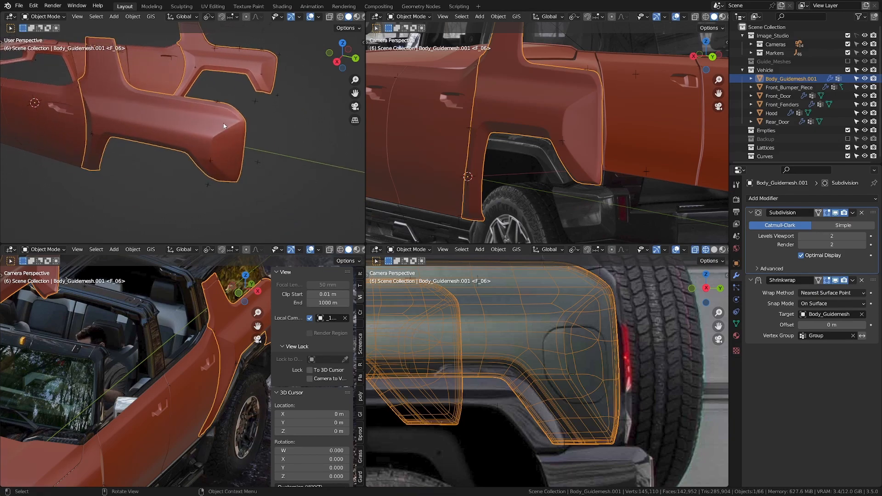
pyautogui.press('Tab')
pyautogui.hotkey('alt', 'a')
pyautogui.scroll(-3, 223, 144)
pyautogui.moveTo(224, 144); pyautogui.dragTo(223, 53, button='middle')
pyautogui.press('l')
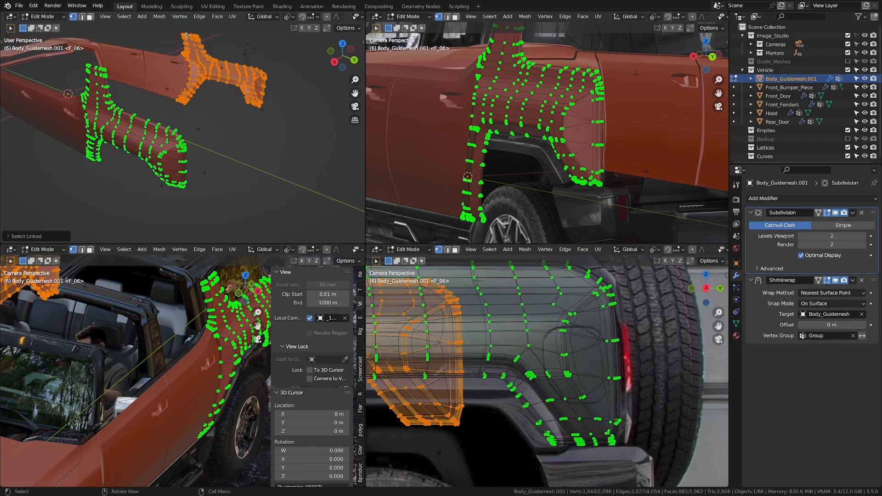
pyautogui.press('h')
# In the enlarged side camera view, slide the three vertices beside the flap outline's lower front side onto the outline in the reference photo
pyautogui.scroll(4, 206, 85)
pyautogui.moveTo(207, 85); pyautogui.dragTo(236, 162, button='middle')
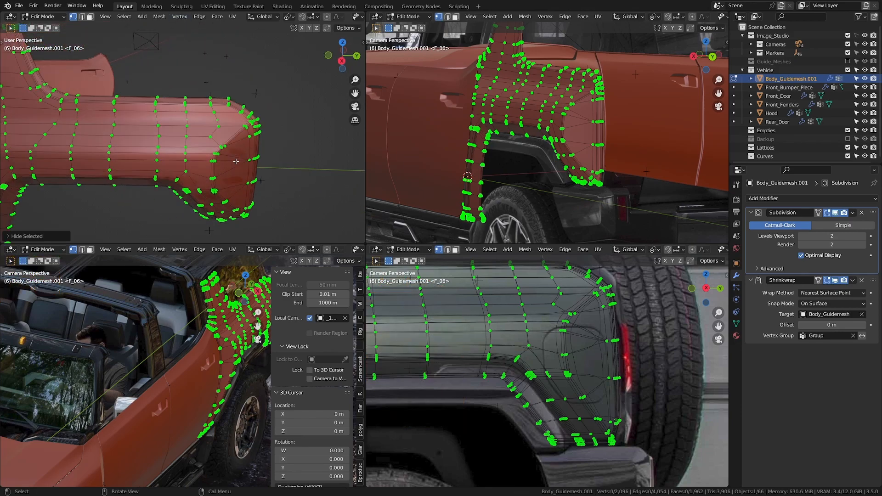
pyautogui.press('KP_0')
pyautogui.hotkey('ctrl', 'space')
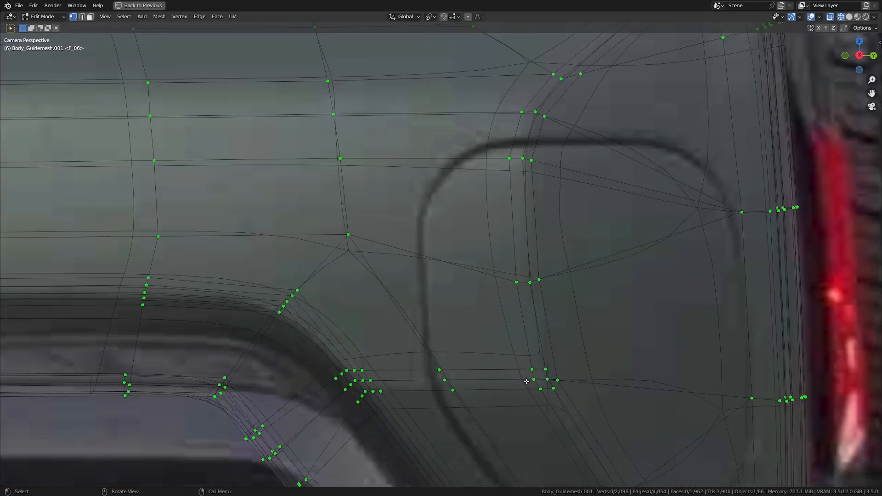
pyautogui.hotkey('ctrl', 'space')
pyautogui.scroll(2, 545, 381)
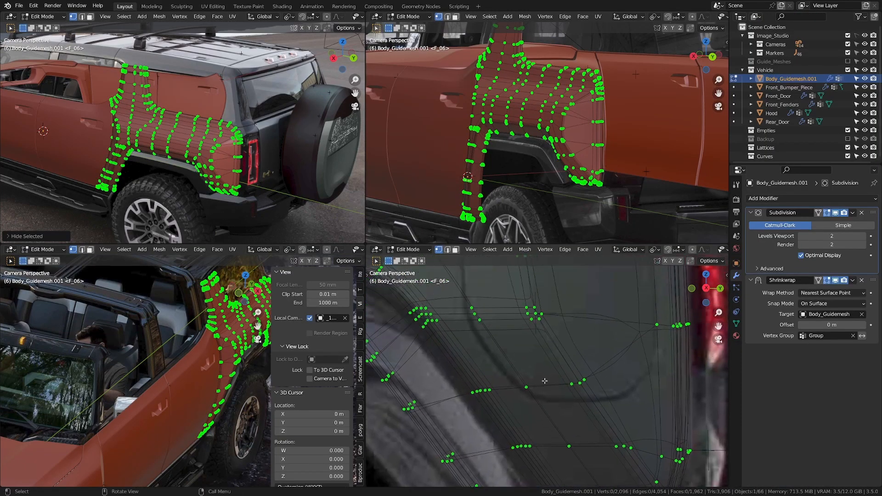
pyautogui.hotkey('ctrl', 'space')
pyautogui.scroll(-2, 457, 351)
pyautogui.scroll(4, 478, 319)
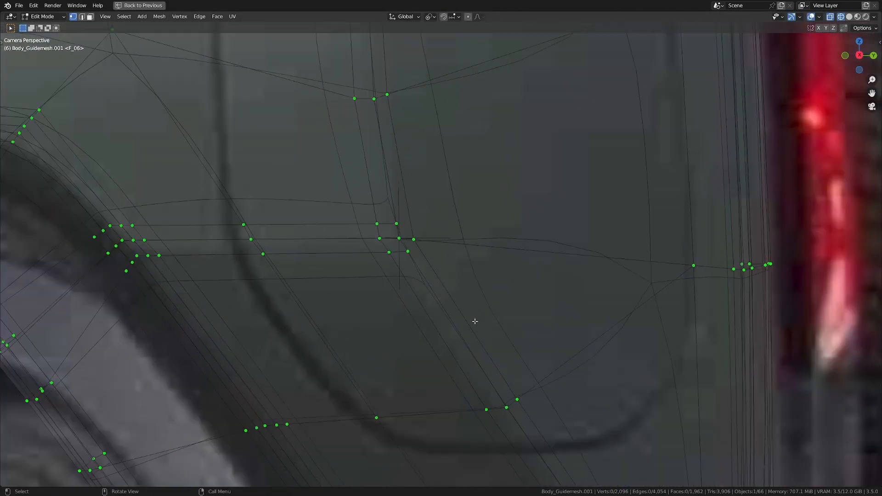
pyautogui.scroll(-2, 500, 312)
pyautogui.scroll(1, 496, 333)
pyautogui.click(449, 349)
pyautogui.hotkey('shift', 'v')
pyautogui.keyDown('shift'); pyautogui.moveTo(414, 332); pyautogui.dragTo(429, 327, button='middle'); pyautogui.keyUp('shift')
pyautogui.hotkey('shift', 'v')
pyautogui.scroll(2, 327, 274)
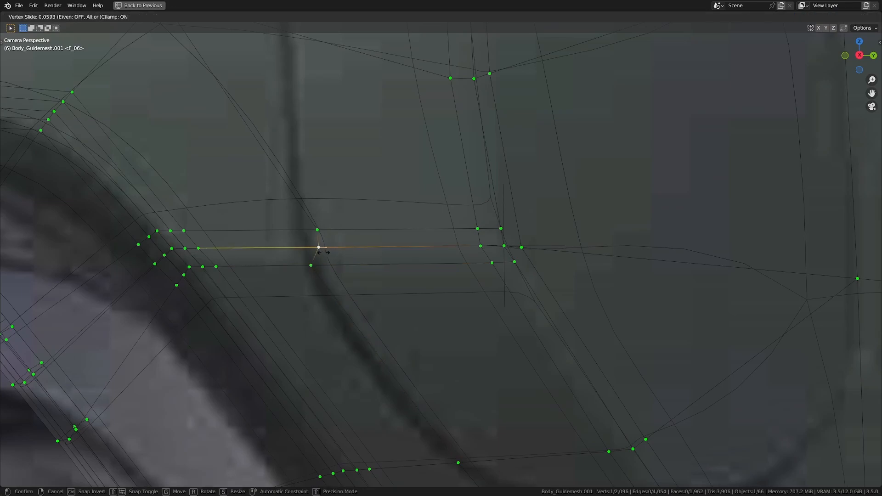
pyautogui.click(303, 228)
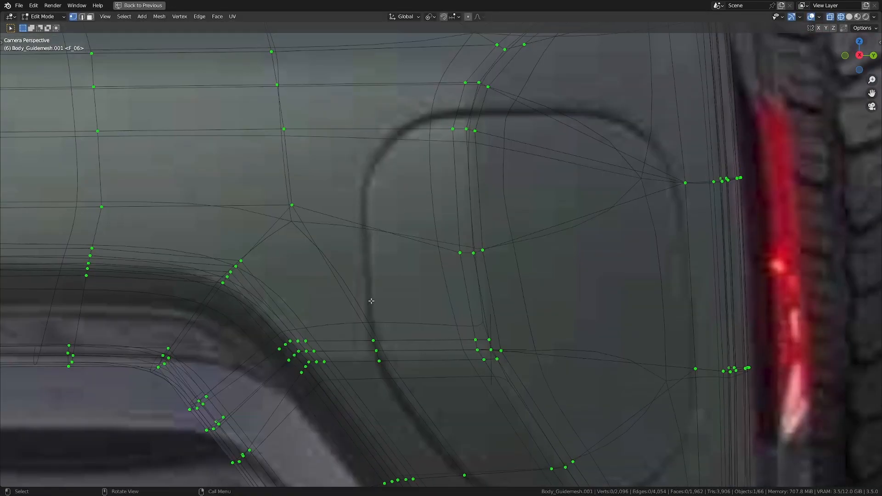
# Knife-cut from the uppermost slid vertex up the flap outline's front side and around its upper front corner
pyautogui.press('k')
pyautogui.click(373, 340)
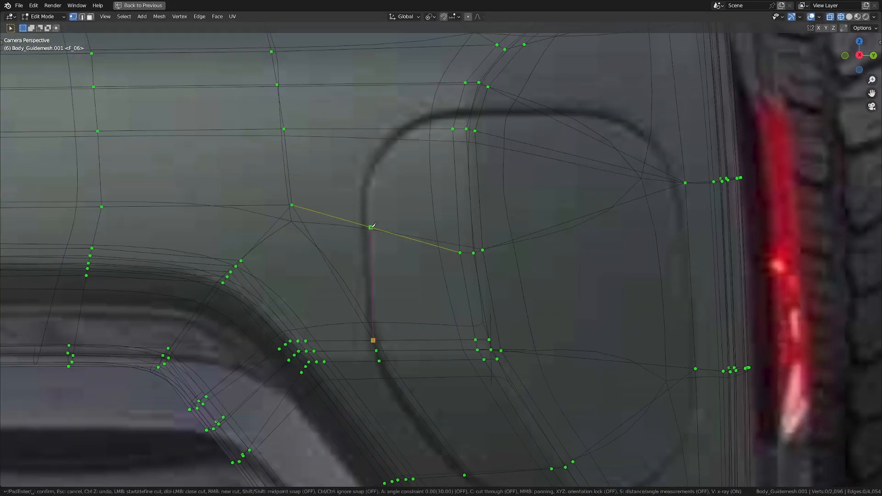
pyautogui.click(365, 226)
pyautogui.click(436, 116)
pyautogui.press('Return')
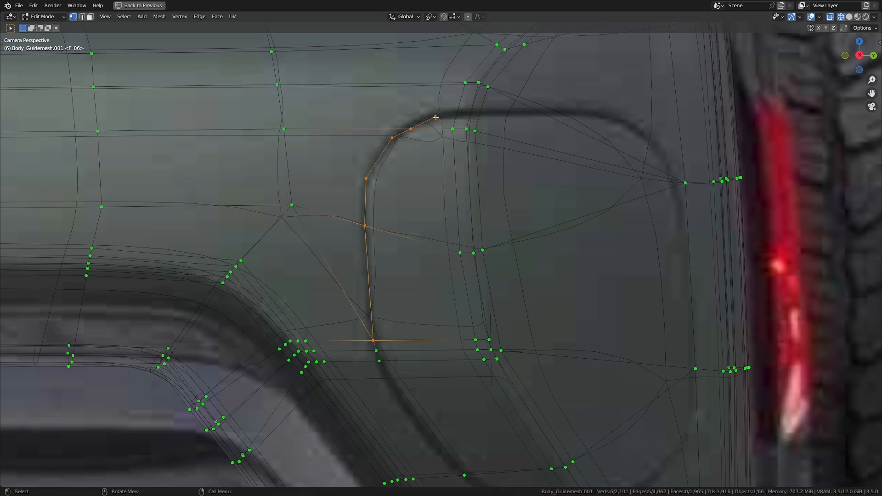
# Merge the two closely spaced cut vertices at the flap outline's upper front corner
pyautogui.scroll(2, 442, 218)
pyautogui.click(438, 196)
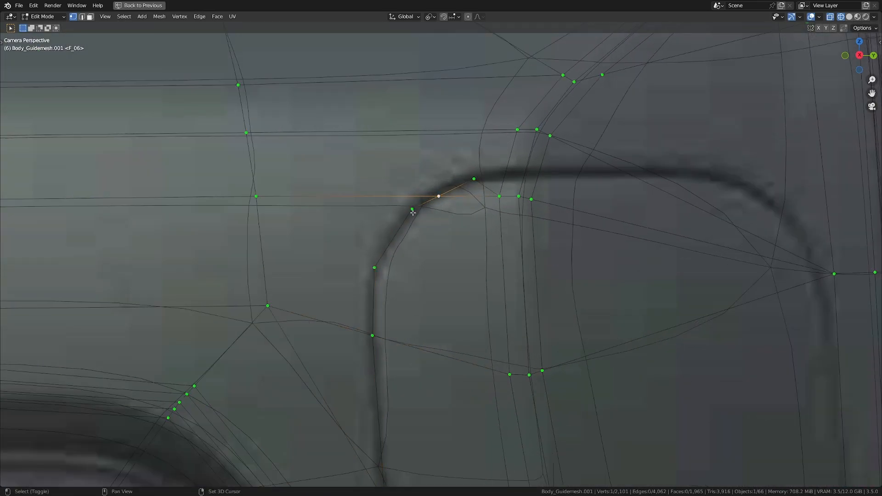
pyautogui.press('m')
pyautogui.click(414, 213)
# Move the three cut vertices around the upper front corner so they follow the flap outline in the photo
pyautogui.keyDown('shift'); pyautogui.moveTo(414, 212); pyautogui.dragTo(409, 179, button='middle'); pyautogui.keyUp('shift')
pyautogui.scroll(-1, 393, 256)
pyautogui.click(331, 233)
pyautogui.press('g')
pyautogui.click(333, 228)
pyautogui.click(403, 159)
pyautogui.press('g')
pyautogui.click(394, 157)
pyautogui.click(340, 162)
pyautogui.press('g')
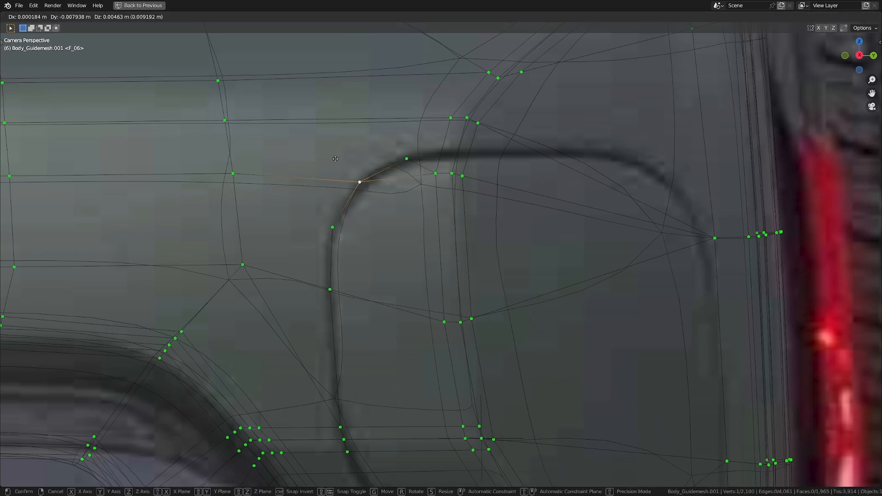
pyautogui.click(334, 158)
# Knife-cut along the flap outline's upper edge from the front corner cut to the existing vertex at its upper rear corner
pyautogui.keyDown('shift'); pyautogui.moveTo(498, 202); pyautogui.dragTo(402, 232, button='middle'); pyautogui.keyUp('shift')
pyautogui.scroll(2, 436, 231)
pyautogui.scroll(-2, 436, 231)
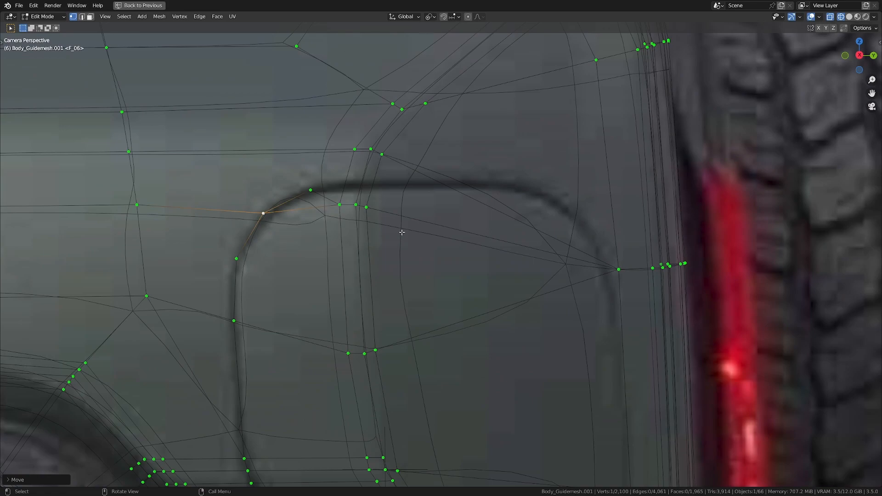
pyautogui.press('k')
pyautogui.click(310, 190)
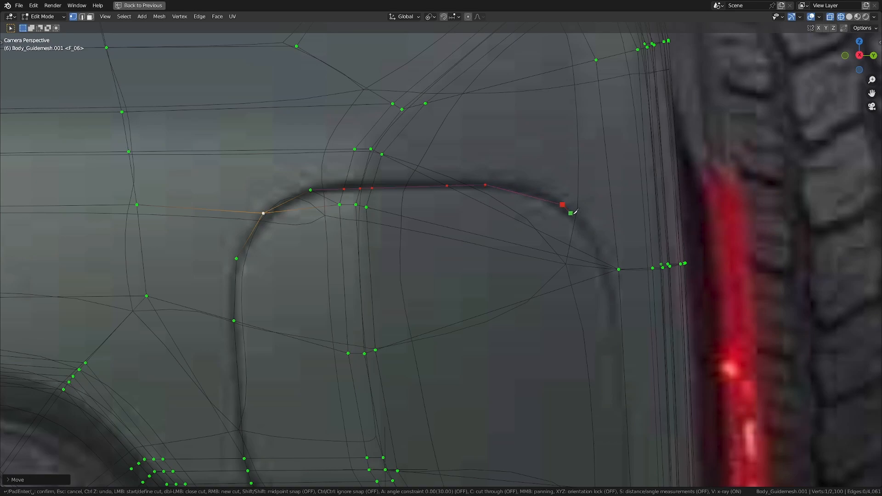
pyautogui.click(619, 269)
pyautogui.press('Return')
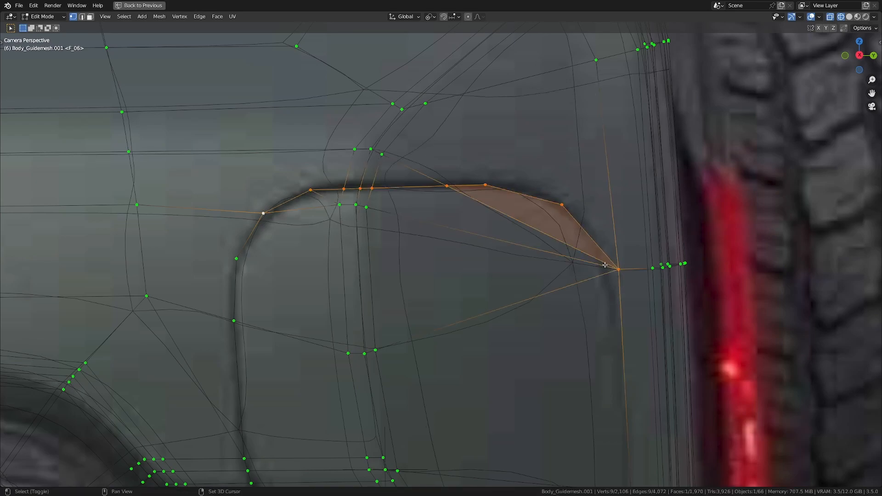
# Move the vertex at the rear end of the upper cut along Y onto the flap outline
pyautogui.keyDown('shift'); pyautogui.moveTo(619, 270); pyautogui.dragTo(544, 202, button='middle'); pyautogui.keyUp('shift')
pyautogui.click(543, 201)
pyautogui.press('g')
pyautogui.press('y')
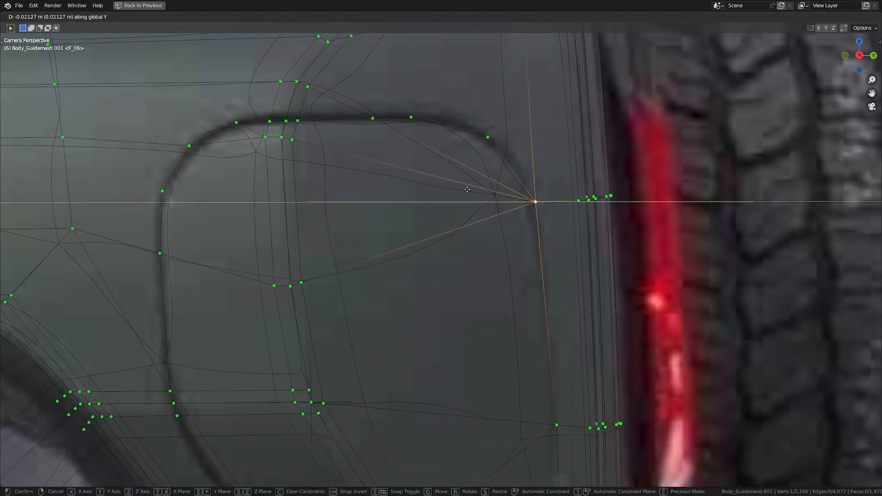
pyautogui.click(447, 182)
# Move the vertex on the flap outline's lower rear side along Y onto the outline
pyautogui.scroll(-2, 481, 148)
pyautogui.keyDown('shift'); pyautogui.moveTo(500, 175); pyautogui.dragTo(464, 140, button='middle'); pyautogui.keyUp('shift')
pyautogui.keyDown('shift'); pyautogui.moveTo(477, 192); pyautogui.dragTo(499, 225, button='middle'); pyautogui.keyUp('shift')
pyautogui.scroll(1, 499, 224)
pyautogui.click(520, 330)
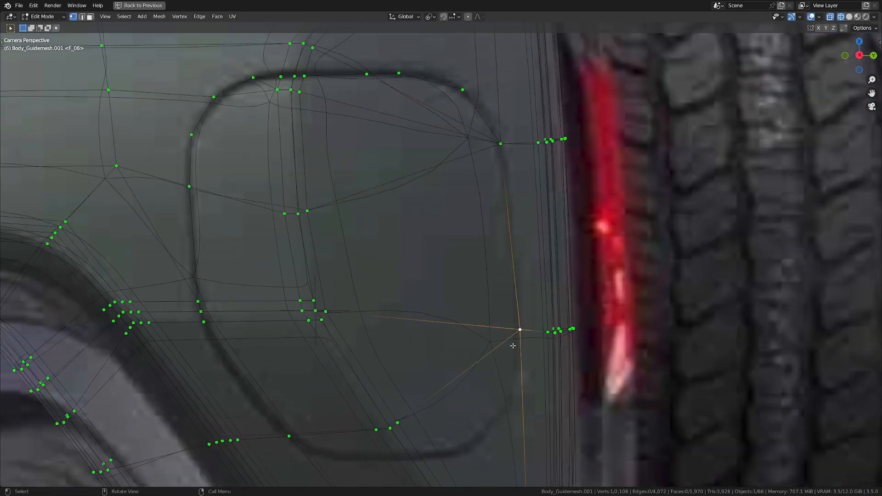
pyautogui.press('g')
pyautogui.press('y')
pyautogui.click(471, 330)
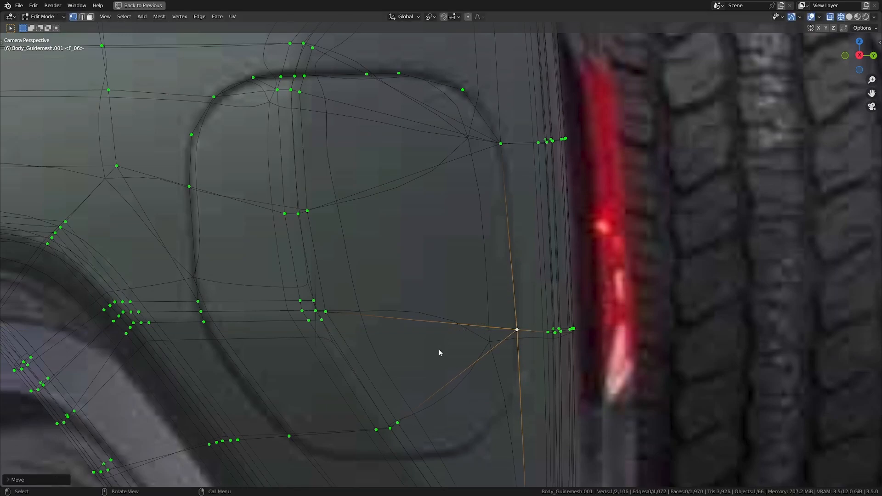
# Insert an edge loop across the panel between the flap outline's two rear side vertices
pyautogui.keyDown('shift'); pyautogui.moveTo(445, 347); pyautogui.dragTo(421, 373, button='middle'); pyautogui.keyUp('shift')
pyautogui.hotkey('ctrl', 'r')
pyautogui.click(495, 251)
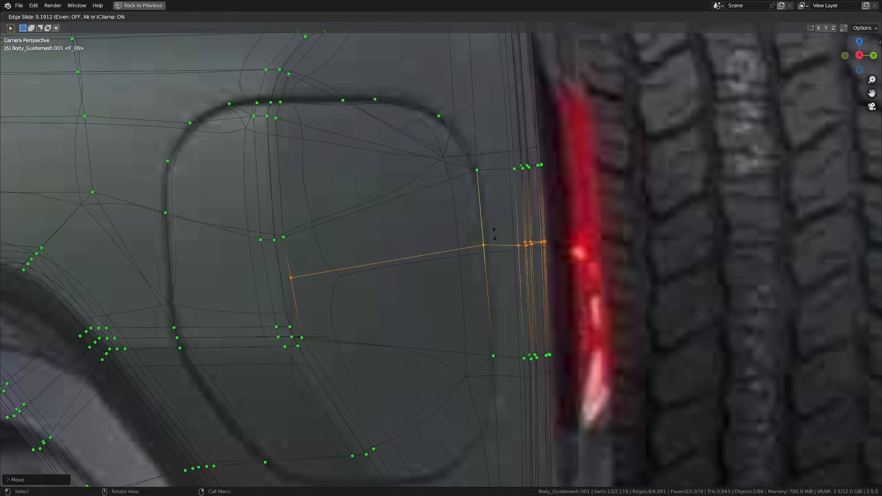
pyautogui.click(493, 185)
# Slide the new edge loop's vertex rearward onto the flap outline's rear side
pyautogui.click(486, 242)
pyautogui.press('g')
pyautogui.press('y')
pyautogui.rightClick(509, 230)
pyautogui.press('g')
pyautogui.press('g')
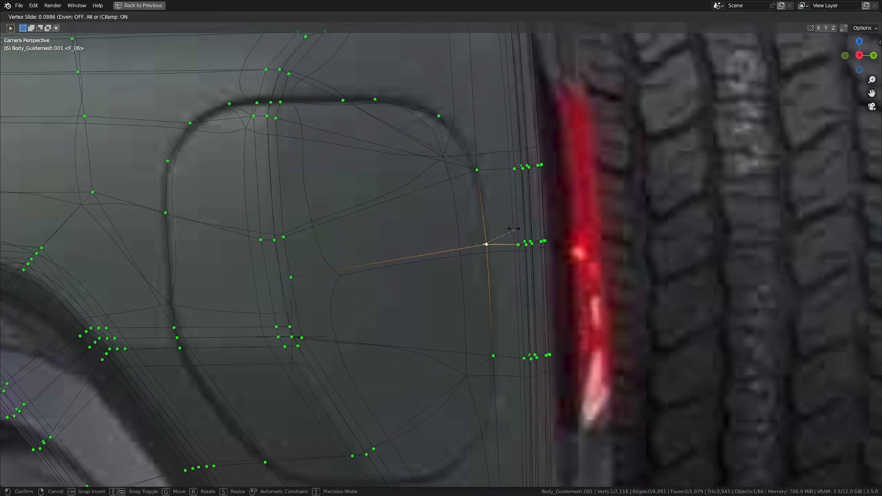
pyautogui.click(513, 229)
# Slide the rear side's edge loop upward, and slide its front vertex rearward onto the flap outline again
pyautogui.keyDown('alt'); pyautogui.click(503, 245); pyautogui.keyUp('alt')
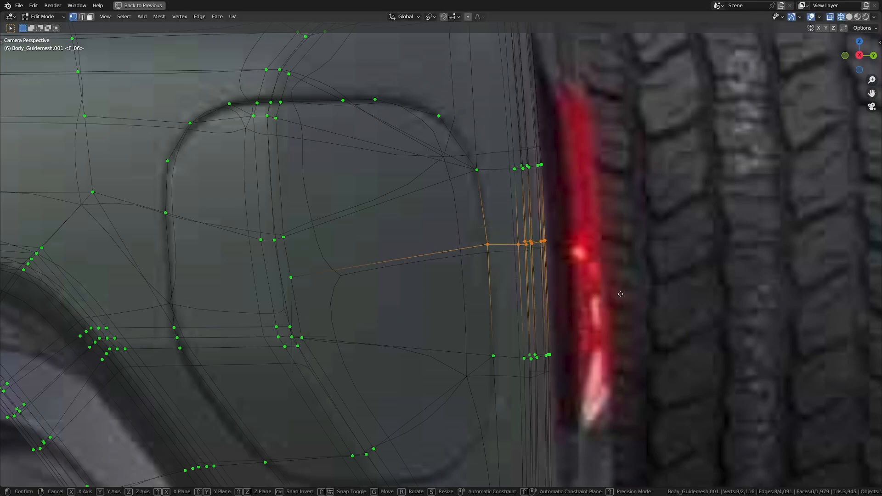
pyautogui.press('g')
pyautogui.press('g')
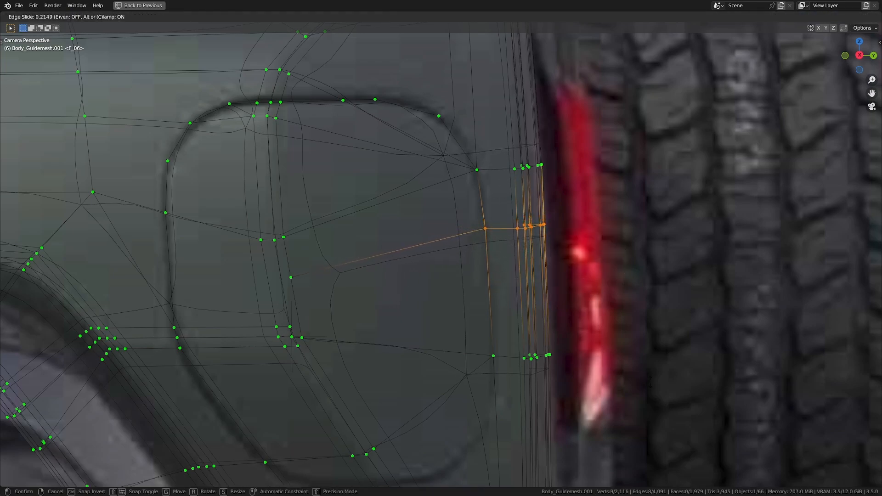
pyautogui.click(656, 396)
pyautogui.click(489, 236)
pyautogui.press('g')
pyautogui.press('g')
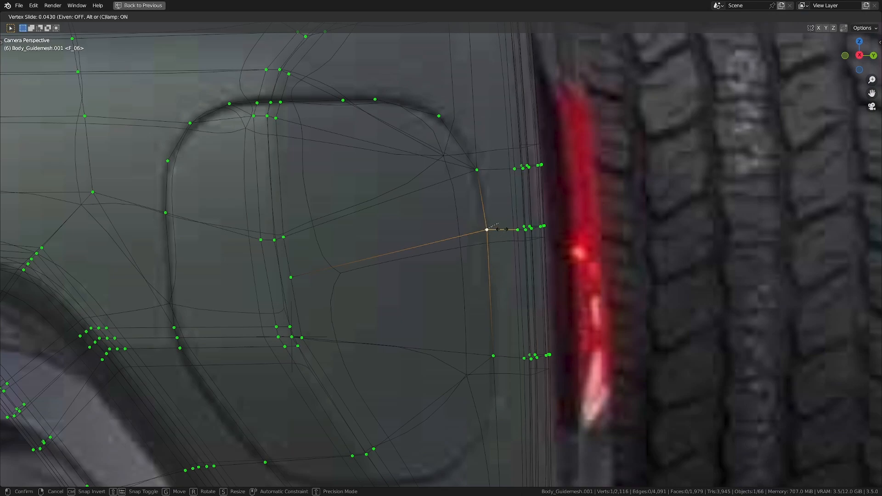
pyautogui.click(502, 230)
# Merge the loop's loose end vertex inside the flap into the vertex directly above it
pyautogui.keyDown('shift'); pyautogui.moveTo(377, 237); pyautogui.dragTo(452, 248, button='middle'); pyautogui.keyUp('shift')
pyautogui.click(372, 282)
pyautogui.keyDown('shift'); pyautogui.click(368, 250); pyautogui.keyUp('shift')
pyautogui.press('m')
pyautogui.click(369, 251)
pyautogui.keyDown('shift'); pyautogui.moveTo(368, 251); pyautogui.dragTo(447, 254, button='middle'); pyautogui.keyUp('shift')
pyautogui.press('a')
pyautogui.scroll(-2, 459, 273)
pyautogui.scroll(1, 483, 308)
pyautogui.keyDown('shift'); pyautogui.moveTo(501, 341); pyautogui.dragTo(394, 207, button='middle'); pyautogui.keyUp('shift')
pyautogui.hotkey('alt', 'a')
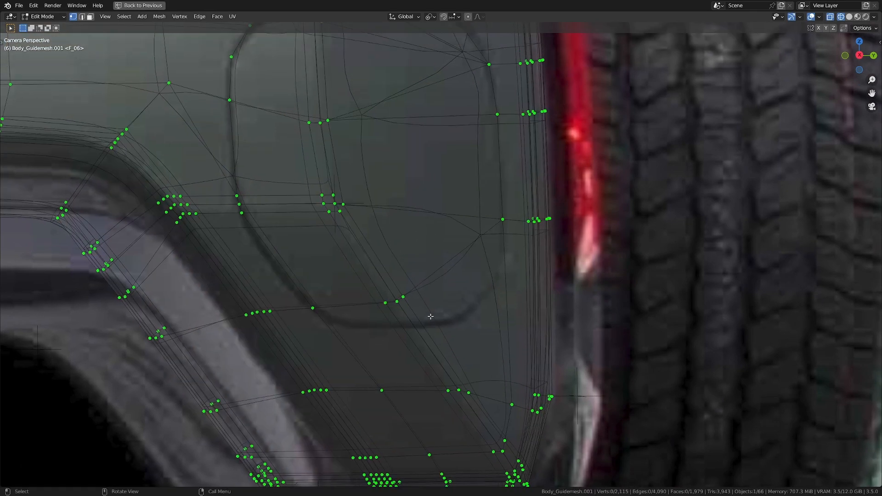
# Slide the edge row at the flap outline's lower rear side downward
pyautogui.click(509, 232)
pyautogui.keyDown('shift'); pyautogui.moveTo(508, 232); pyautogui.dragTo(526, 230, button='middle'); pyautogui.keyUp('shift')
pyautogui.keyDown('alt'); pyautogui.click(533, 219); pyautogui.keyUp('alt')
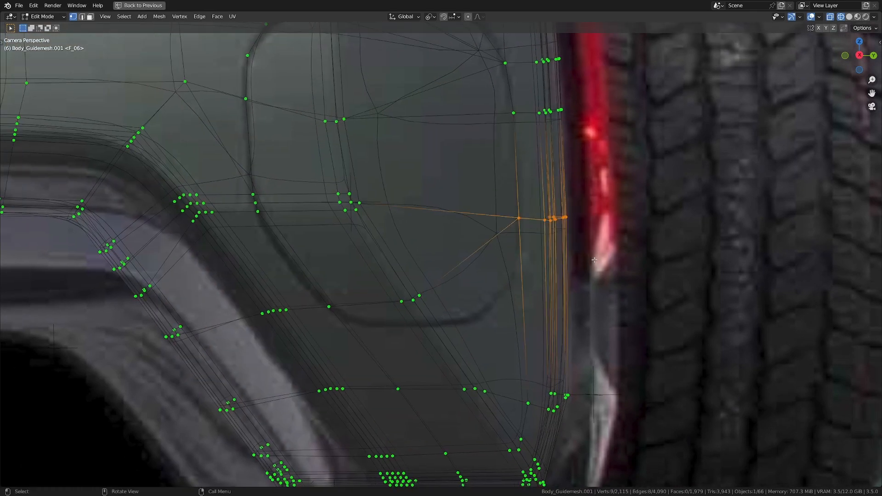
pyautogui.press('g')
pyautogui.press('g')
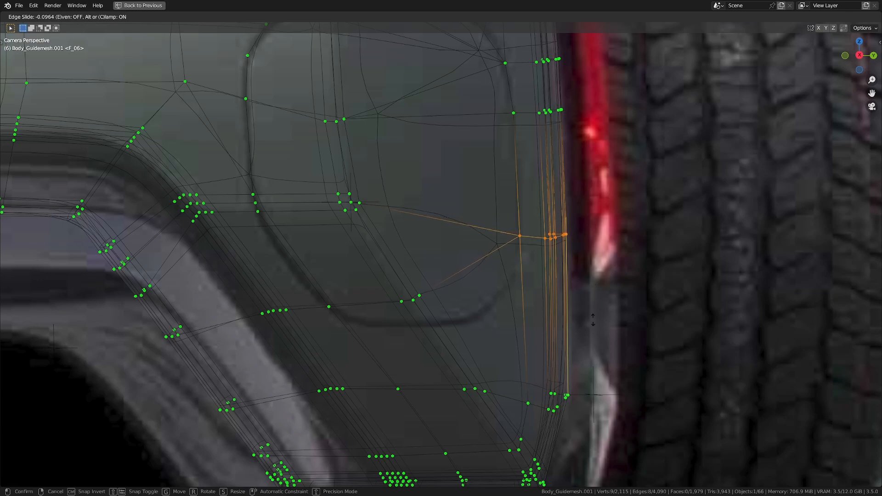
pyautogui.click(592, 304)
# Slide the lowered row's front vertex forward onto the flap outline's lower rear side
pyautogui.scroll(2, 537, 251)
pyautogui.hotkey('alt', 'a')
pyautogui.click(535, 243)
pyautogui.press('g')
pyautogui.press('g')
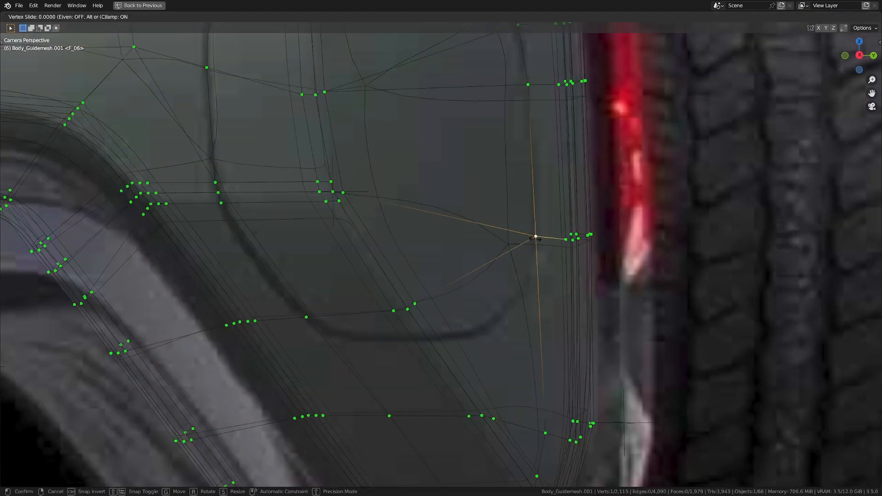
pyautogui.click(515, 227)
pyautogui.press('a')
pyautogui.press('a')
# Knife-cut from the lower rear side vertex around the rounded lower rear corner to the panel edges crossing the outline's lower side
pyautogui.press('k')
pyautogui.click(533, 237)
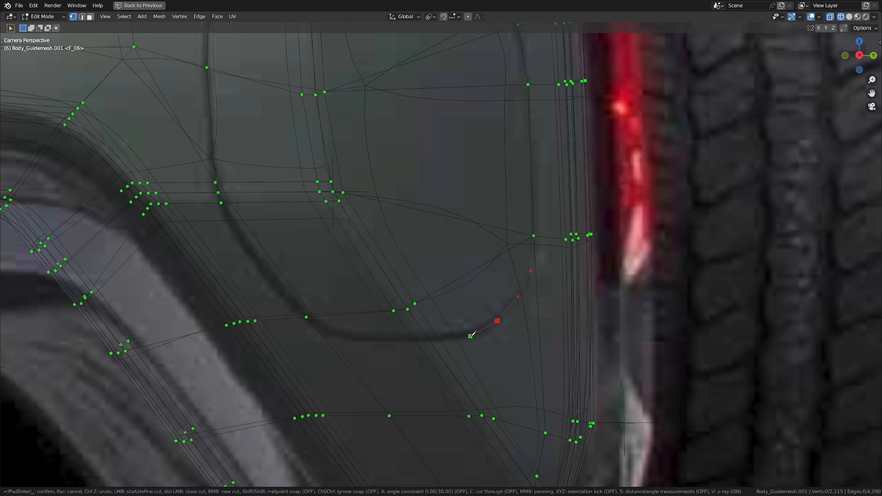
pyautogui.click(471, 336)
pyautogui.press('Return')
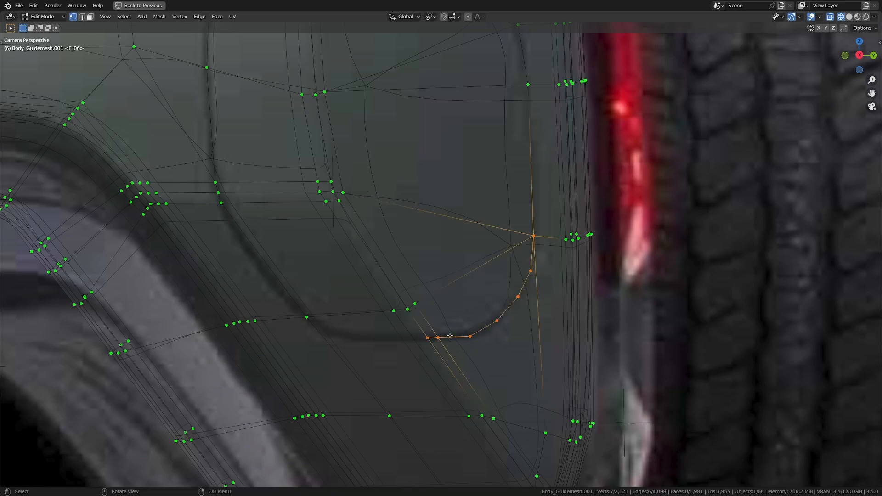
# Slide the vertex at the flap outline's lower front corner down along its edge to fit the curve
pyautogui.keyDown('shift'); pyautogui.moveTo(449, 335); pyautogui.dragTo(380, 335, button='middle'); pyautogui.keyUp('shift')
pyautogui.scroll(4, 434, 318)
pyautogui.keyDown('shift'); pyautogui.moveTo(434, 318); pyautogui.dragTo(618, 324, button='middle'); pyautogui.keyUp('shift')
pyautogui.scroll(-4, 459, 321)
pyautogui.click(370, 317)
pyautogui.press('g')
pyautogui.press('g')
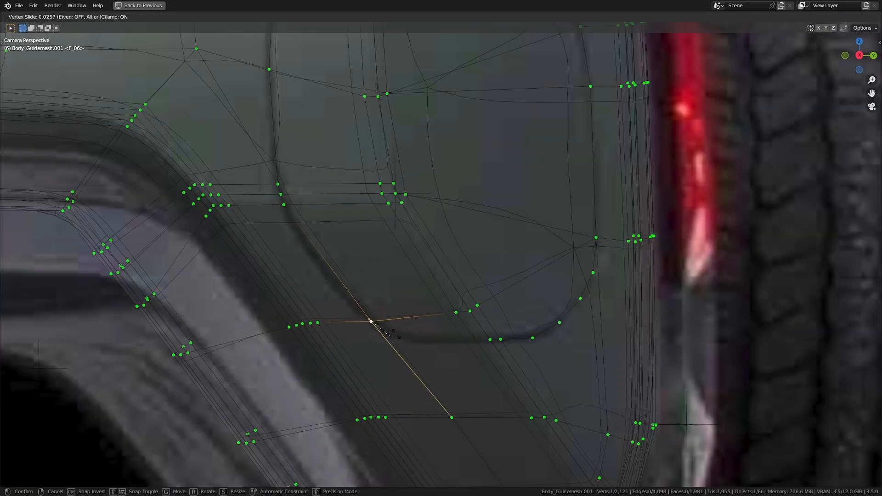
pyautogui.click(466, 389)
# Knife-cut along the outline's lower side from the lower front corner vertex to the existing rear corner cut
pyautogui.press('k')
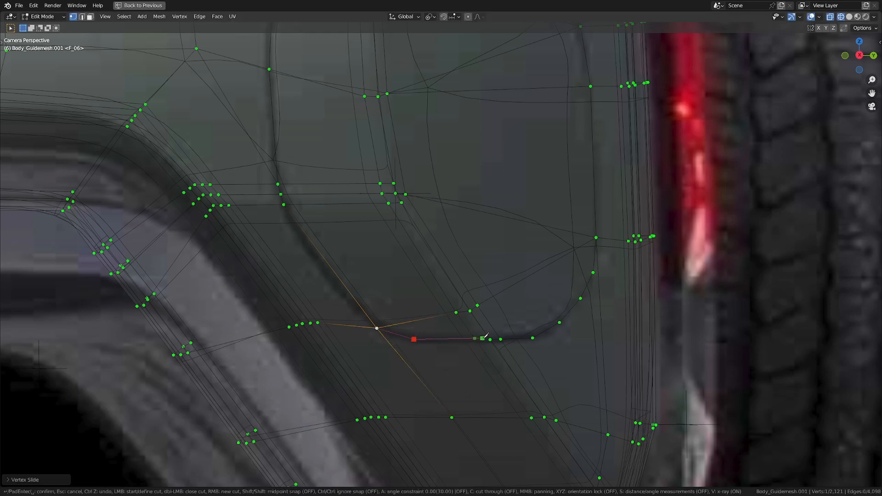
pyautogui.click(490, 339)
pyautogui.press('Return')
# Slide the edge row between the wheel arch and the lower front corner downward, and the wheel-arch rim vertices slightly further
pyautogui.keyDown('shift'); pyautogui.moveTo(332, 349); pyautogui.dragTo(408, 339, button='middle'); pyautogui.keyUp('shift')
pyautogui.moveTo(240, 317); pyautogui.dragTo(319, 367)
pyautogui.keyDown('shift'); pyautogui.moveTo(341, 284); pyautogui.dragTo(432, 356); pyautogui.keyUp('shift')
pyautogui.press('g')
pyautogui.press('g')
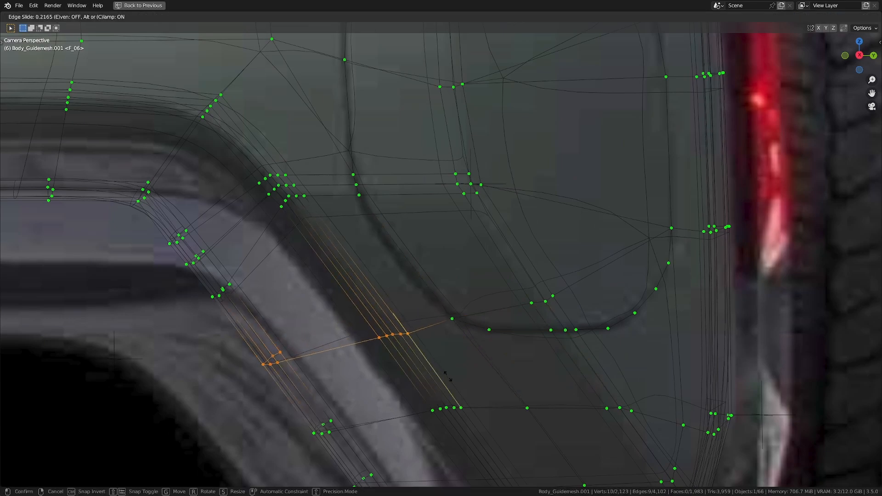
pyautogui.click(464, 383)
pyautogui.keyDown('ctrl'); pyautogui.moveTo(354, 309); pyautogui.dragTo(505, 397); pyautogui.keyUp('ctrl')
pyautogui.press('g')
pyautogui.press('g')
pyautogui.click(427, 381)
# Insert a centred edge loop across the flap's lower front slope and slide its vertex onto the outline
pyautogui.hotkey('ctrl', 'r')
pyautogui.click(366, 302)
pyautogui.rightClick(366, 302)
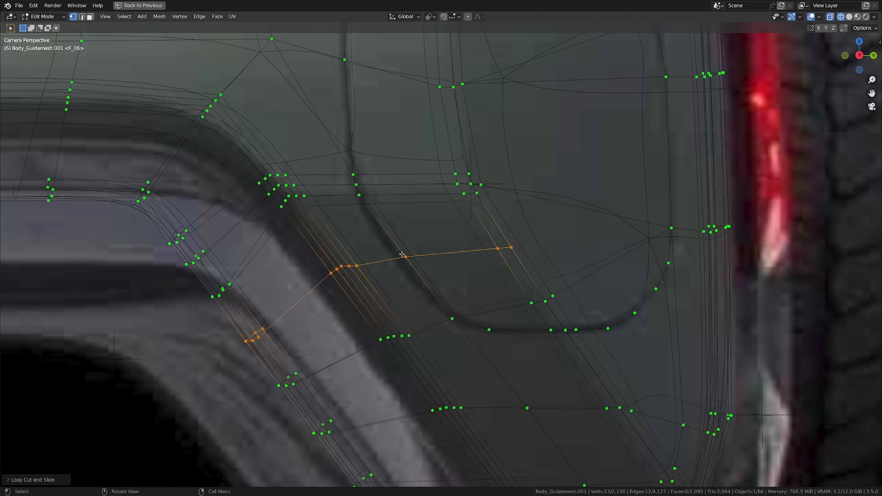
pyautogui.click(406, 257)
pyautogui.press('g')
pyautogui.press('g')
pyautogui.click(347, 235)
# Insert an edge loop behind the lower rear corner and merge its front vertex into the corner's uppermost cut vertex
pyautogui.keyDown('shift'); pyautogui.moveTo(479, 225); pyautogui.dragTo(389, 300, button='middle'); pyautogui.keyUp('shift')
pyautogui.scroll(-1, 404, 243)
pyautogui.press('a')
pyautogui.keyDown('shift'); pyautogui.moveTo(546, 354); pyautogui.dragTo(452, 271, button='middle'); pyautogui.keyUp('shift')
pyautogui.scroll(3, 452, 270)
pyautogui.hotkey('alt', 'a')
pyautogui.hotkey('ctrl', 'r')
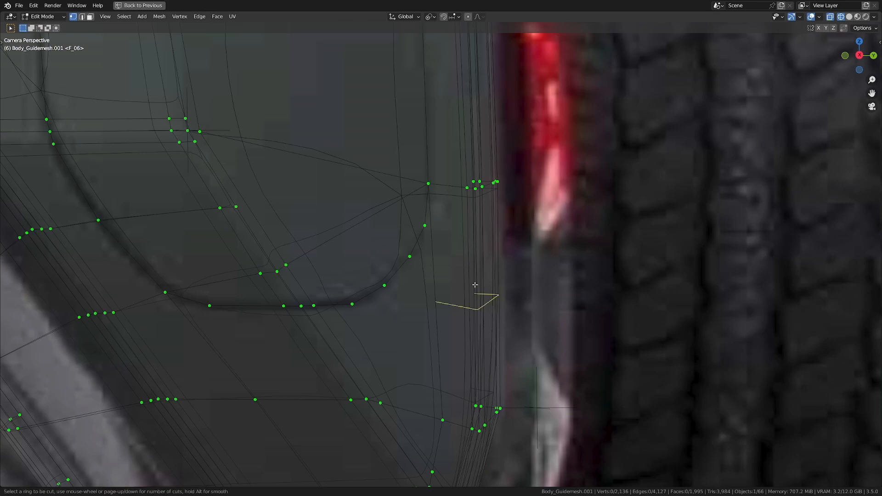
pyautogui.click(475, 285)
pyautogui.click(485, 213)
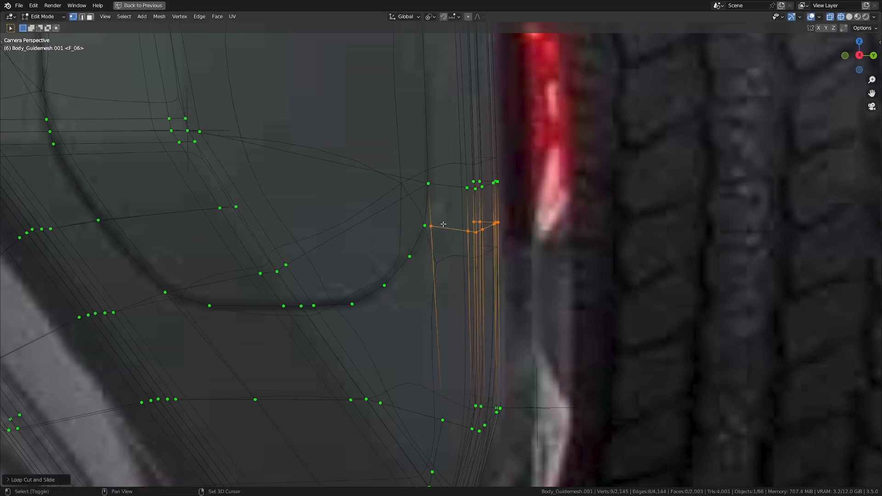
pyautogui.click(424, 227)
pyautogui.press('m')
pyautogui.click(433, 237)
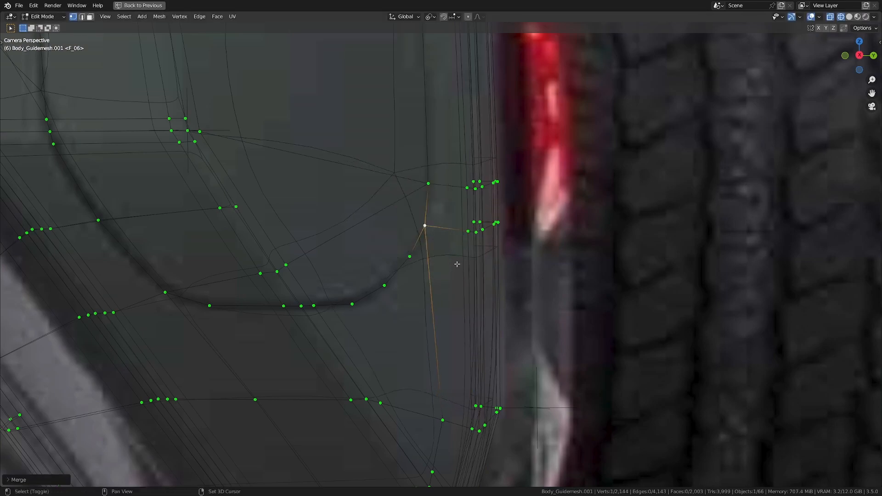
# Insert another edge loop below the previous one and merge its front vertex into the next vertex down the rounded corner
pyautogui.press('a')
pyautogui.keyDown('shift'); pyautogui.moveTo(492, 333); pyautogui.dragTo(474, 299, button='middle'); pyautogui.keyUp('shift')
pyautogui.hotkey('alt', 'a')
pyautogui.hotkey('ctrl', 'r')
pyautogui.click(474, 299)
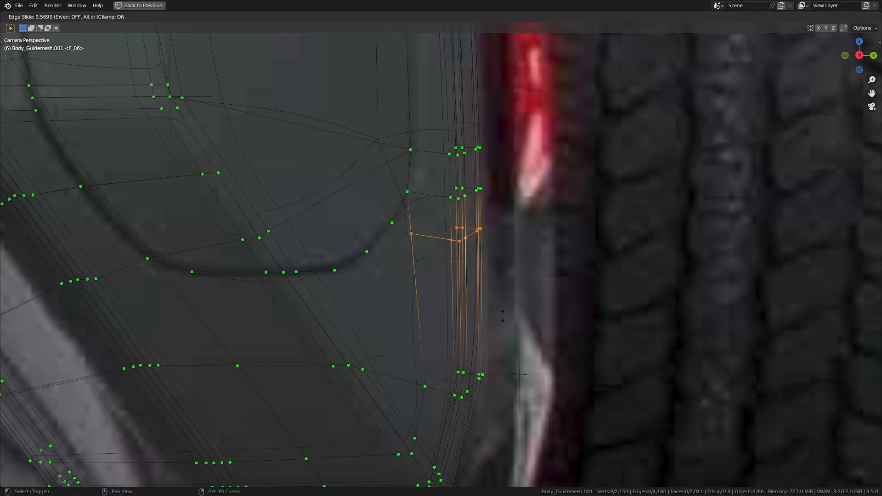
pyautogui.click(502, 316)
pyautogui.click(410, 235)
pyautogui.keyDown('shift'); pyautogui.click(393, 223); pyautogui.keyUp('shift')
pyautogui.press('m')
pyautogui.click(410, 239)
pyautogui.scroll(2, 423, 244)
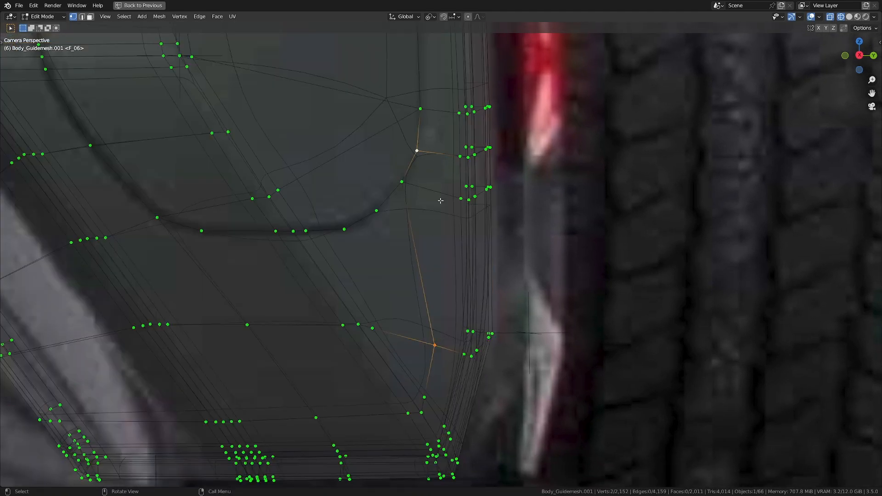
# Connect the rear corner's uppermost cut vertex to the panel vertex far below, and dissolve the diagonal edge from the next corner vertex
pyautogui.press('j')
pyautogui.keyDown('alt'); pyautogui.click(417, 220); pyautogui.keyUp('alt')
pyautogui.press('x')
pyautogui.click(399, 184)
pyautogui.keyDown('shift'); pyautogui.click(436, 344); pyautogui.keyUp('shift')
pyautogui.press('x')
pyautogui.press('a')
pyautogui.hotkey('ctrl', 'z')
pyautogui.hotkey('ctrl', 'z')
pyautogui.keyDown('shift'); pyautogui.click(435, 345); pyautogui.keyUp('shift')
pyautogui.press('x')
pyautogui.click(407, 370)
pyautogui.hotkey('ctrl', 'l')
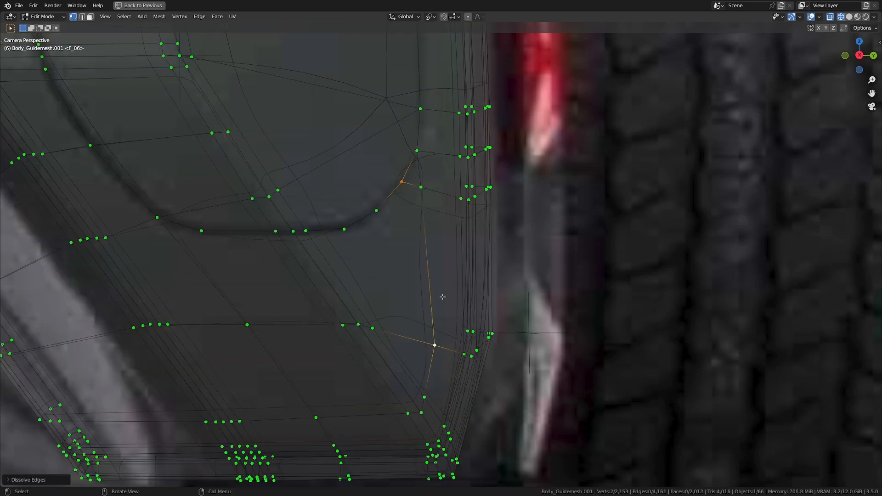
# Insert two edge loops in the strip below the rear corner and connect their front vertices to the outline's two remaining corner vertices
pyautogui.hotkey('alt', 'a')
pyautogui.hotkey('ctrl', 'r')
pyautogui.scroll(1, 435, 280)
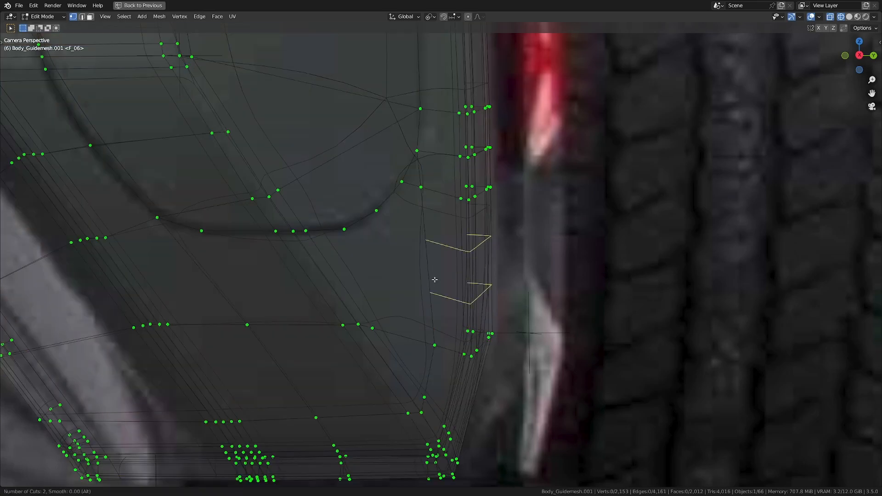
pyautogui.click(430, 254)
pyautogui.keyDown('shift'); pyautogui.click(386, 217); pyautogui.keyUp('shift')
pyautogui.click(424, 289)
pyautogui.keyDown('shift'); pyautogui.click(363, 248); pyautogui.keyUp('shift')
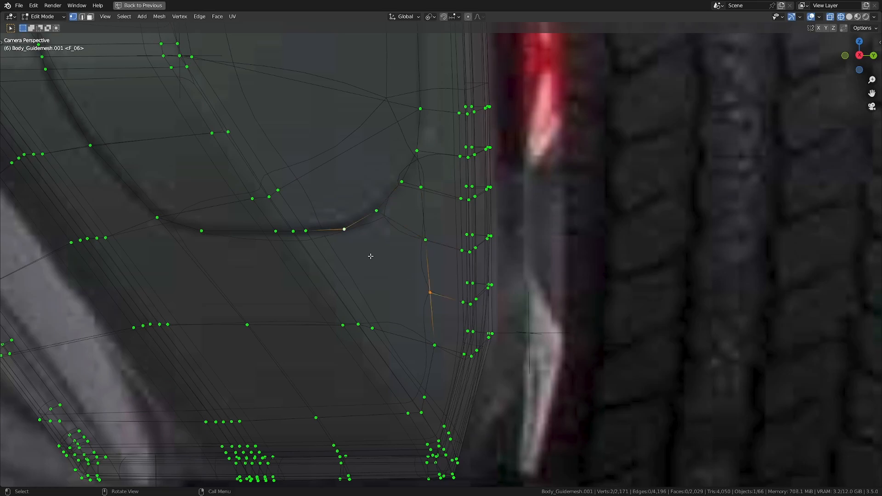
pyautogui.press('a')
# Connect the lower new loop's front vertex to the row vertex diagonally below and in front of it
pyautogui.keyDown('shift'); pyautogui.moveTo(402, 303); pyautogui.dragTo(537, 313, button='middle'); pyautogui.keyUp('shift')
pyautogui.click(517, 330)
pyautogui.keyDown('shift'); pyautogui.click(555, 315); pyautogui.keyUp('shift')
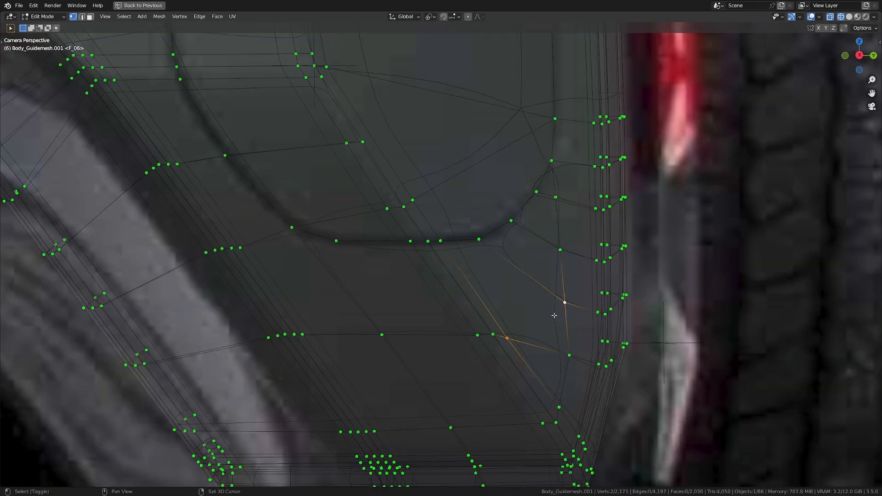
pyautogui.press('a')
# Slide the lone panel vertex below the flap forward, and connect it to the front vertex of the outline's lower side
pyautogui.scroll(-2, 528, 329)
pyautogui.keyDown('shift'); pyautogui.moveTo(475, 279); pyautogui.dragTo(551, 311, button='middle'); pyautogui.keyUp('shift')
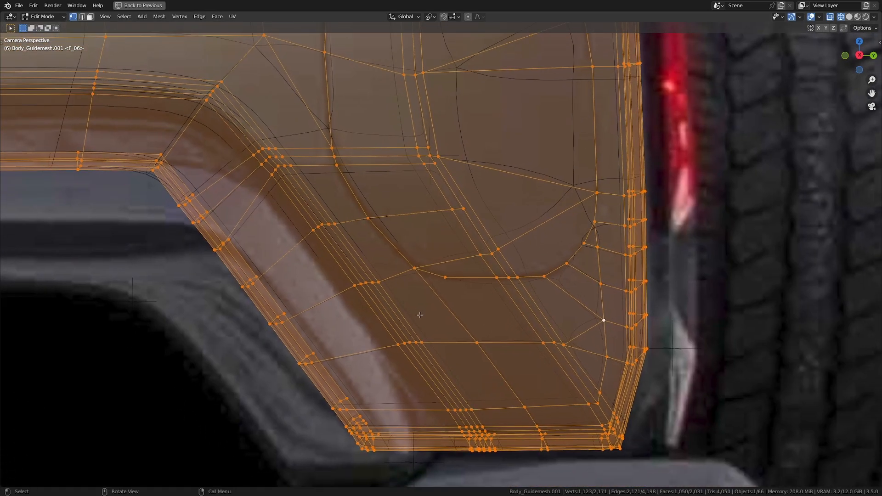
pyautogui.scroll(1, 418, 313)
pyautogui.click(476, 363)
pyautogui.press('g')
pyautogui.press('g')
pyautogui.click(452, 355)
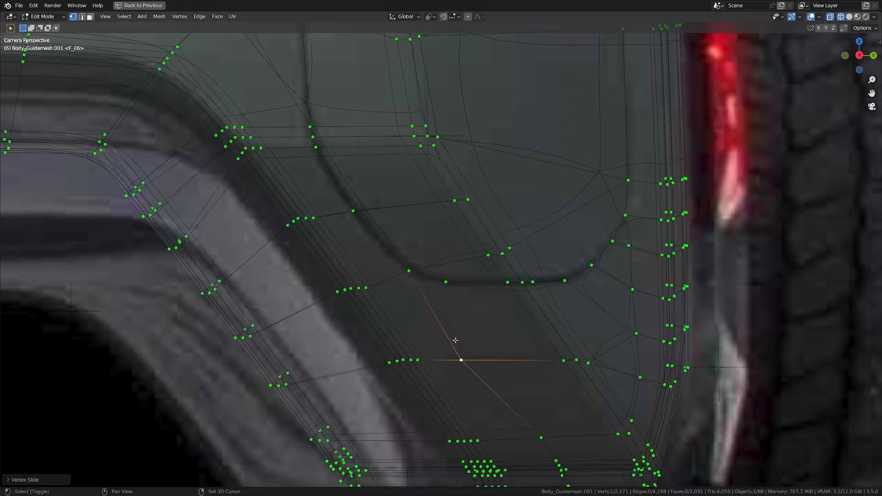
pyautogui.keyDown('shift'); pyautogui.click(455, 292); pyautogui.keyUp('shift')
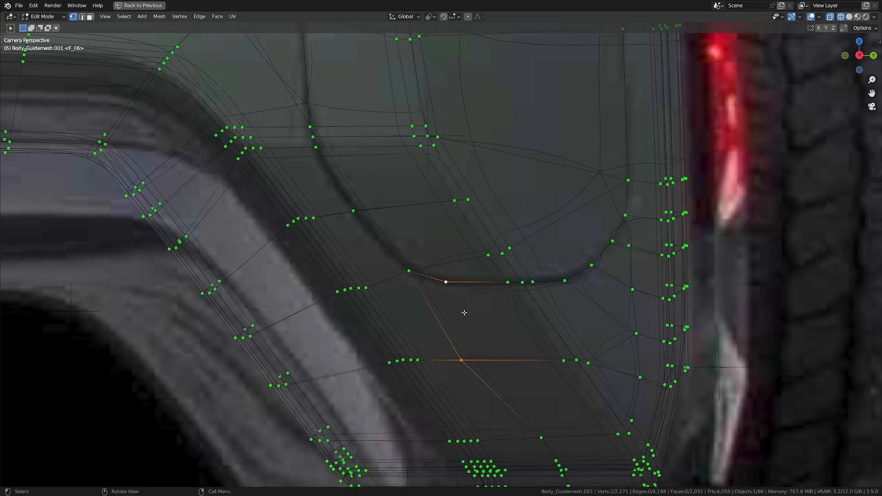
pyautogui.press('a')
pyautogui.scroll(-1, 465, 316)
pyautogui.keyDown('shift'); pyautogui.moveTo(441, 297); pyautogui.dragTo(515, 346, button='middle'); pyautogui.keyUp('shift')
pyautogui.scroll(1, 514, 346)
# Connect the outline's upper front vertex to the panel vertex ahead of the flap and to the vertex high above it
pyautogui.keyDown('shift'); pyautogui.moveTo(459, 184); pyautogui.dragTo(463, 467, button='middle'); pyautogui.keyUp('shift')
pyautogui.click(317, 260)
pyautogui.keyDown('shift'); pyautogui.click(464, 248); pyautogui.keyUp('shift')
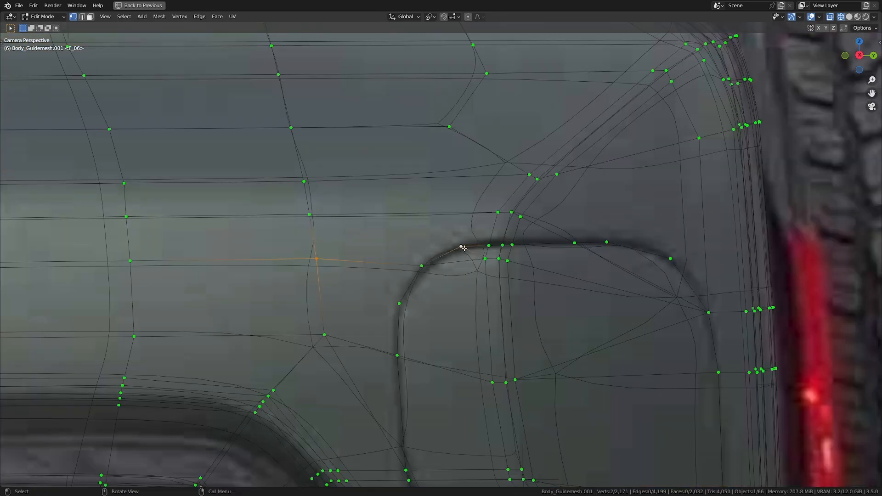
pyautogui.press('j')
pyautogui.keyDown('shift'); pyautogui.moveTo(451, 257); pyautogui.dragTo(425, 242, button='middle'); pyautogui.keyUp('shift')
pyautogui.click(436, 230)
pyautogui.keyDown('shift'); pyautogui.click(424, 136); pyautogui.keyUp('shift')
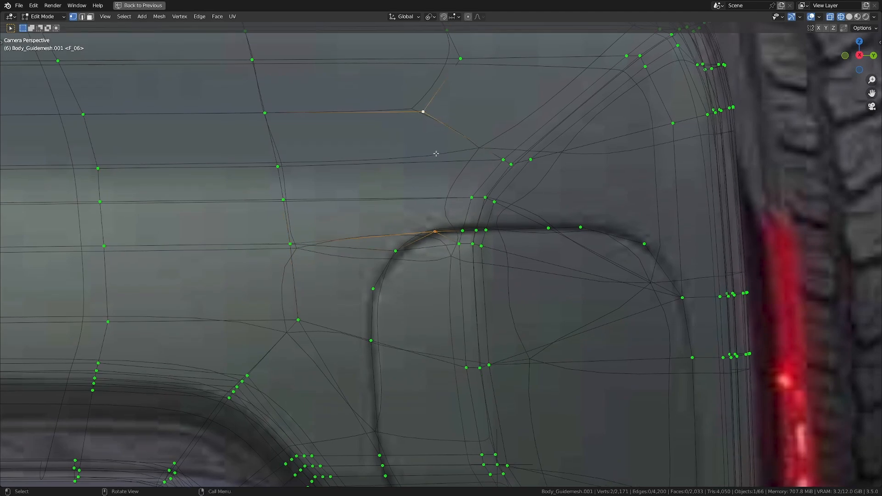
pyautogui.press('j')
pyautogui.hotkey('ctrl', 'l')
pyautogui.scroll(-1, 442, 184)
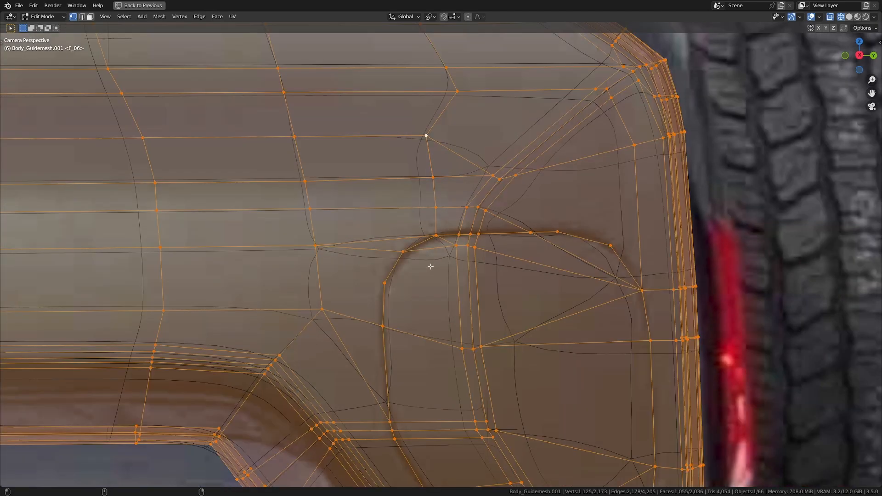
# Merge the two triangles at the flap's upper front corner into one four-sided face
pyautogui.click(441, 235)
pyautogui.keyDown('shift'); pyautogui.click(413, 251); pyautogui.keyUp('shift')
pyautogui.keyDown('shift'); pyautogui.click(452, 247); pyautogui.keyUp('shift')
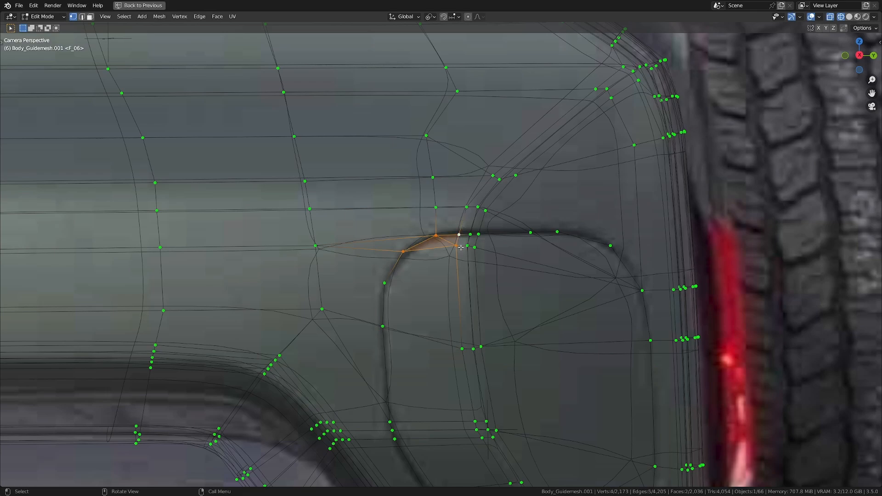
pyautogui.keyDown('shift'); pyautogui.moveTo(454, 256); pyautogui.dragTo(471, 179, button='middle'); pyautogui.keyUp('shift')
pyautogui.press('l')
pyautogui.keyDown('shift'); pyautogui.moveTo(437, 204); pyautogui.dragTo(459, 231, button='middle'); pyautogui.keyUp('shift')
# Merge the middle vertex of the flap outline's front side into the outline vertex just above it
pyautogui.click(431, 270)
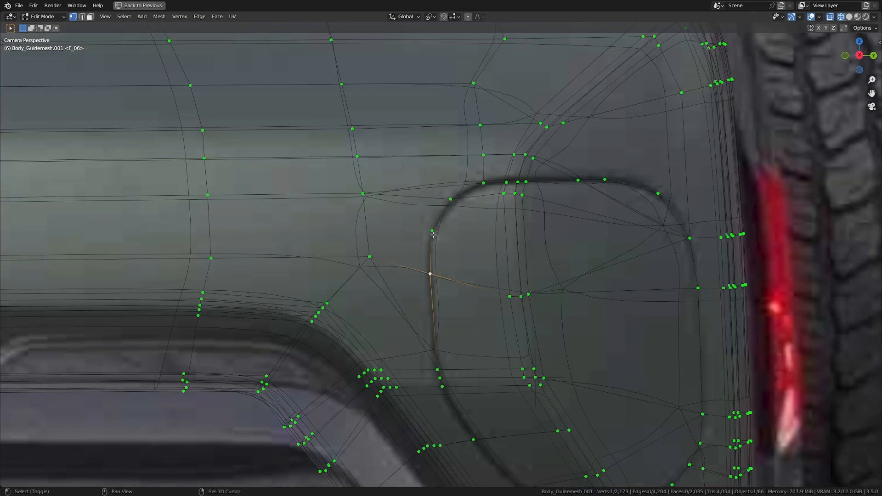
pyautogui.press('m')
pyautogui.click(445, 247)
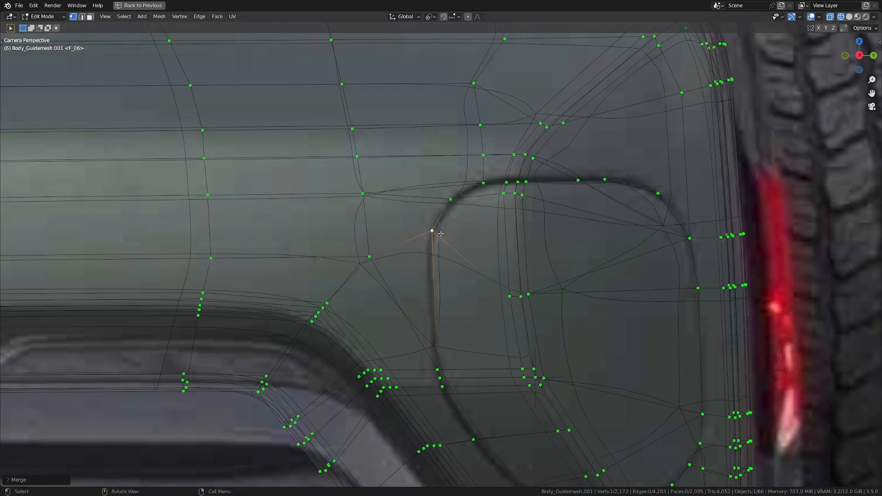
# Slide the merged vertex down the flap's front side and slightly forward onto the dark outline in the photo
pyautogui.press('g')
pyautogui.press('g')
pyautogui.click(431, 248)
pyautogui.press('g')
pyautogui.press('g')
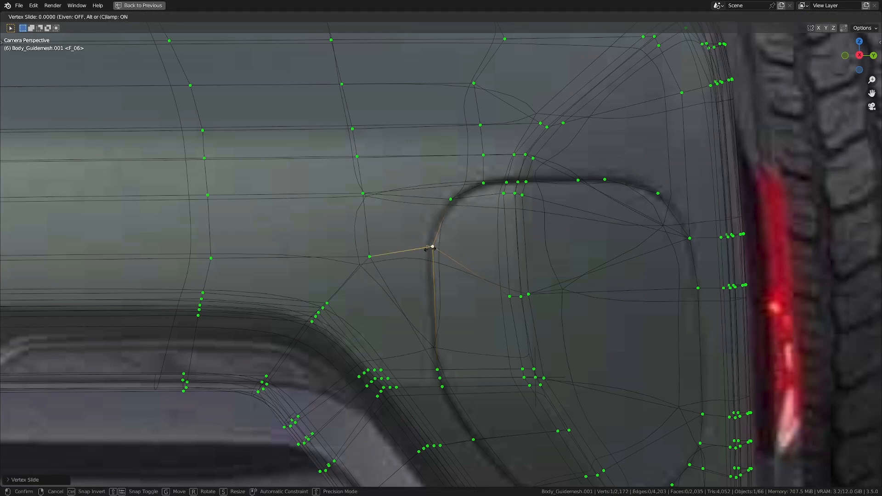
pyautogui.click(388, 244)
pyautogui.press('g')
pyautogui.press('g')
pyautogui.click(392, 245)
# Slide the upper front corner vertex down onto the photo's outline and the front vertex of the top edge forward along it
pyautogui.click(447, 201)
pyautogui.press('g')
pyautogui.press('g')
pyautogui.click(436, 212)
pyautogui.press('g')
pyautogui.press('g')
pyautogui.click(400, 165)
pyautogui.click(481, 182)
pyautogui.press('g')
pyautogui.press('g')
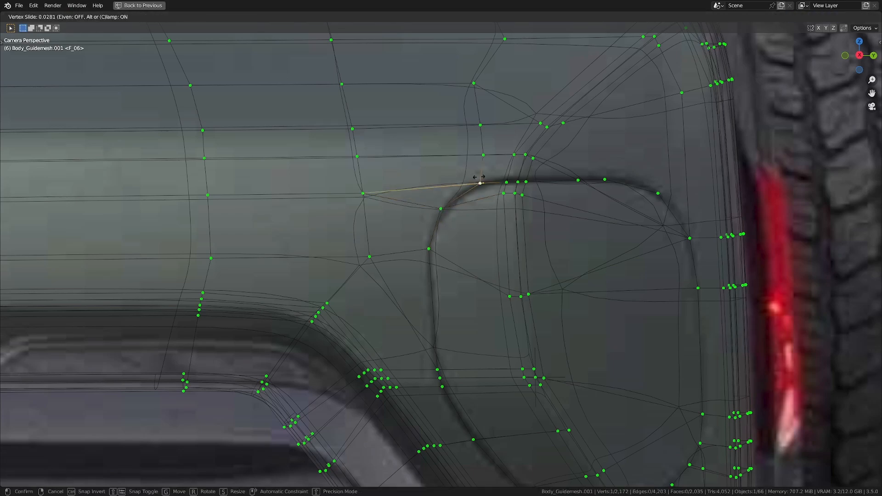
pyautogui.click(448, 174)
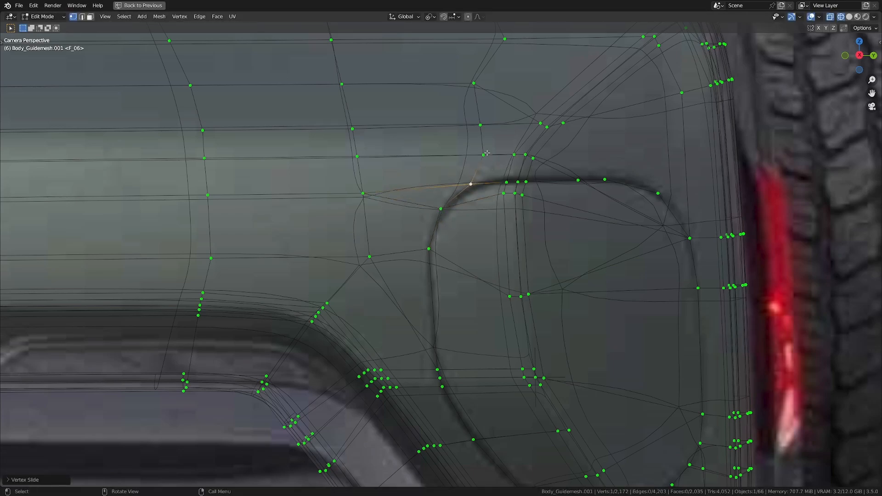
# Slide the two panel vertices directly above the outline's upper front corner forward to even out their column
pyautogui.click(485, 154)
pyautogui.press('g')
pyautogui.press('g')
pyautogui.click(479, 124)
pyautogui.press('g')
pyautogui.press('g')
pyautogui.click(468, 122)
pyautogui.press('Tab')
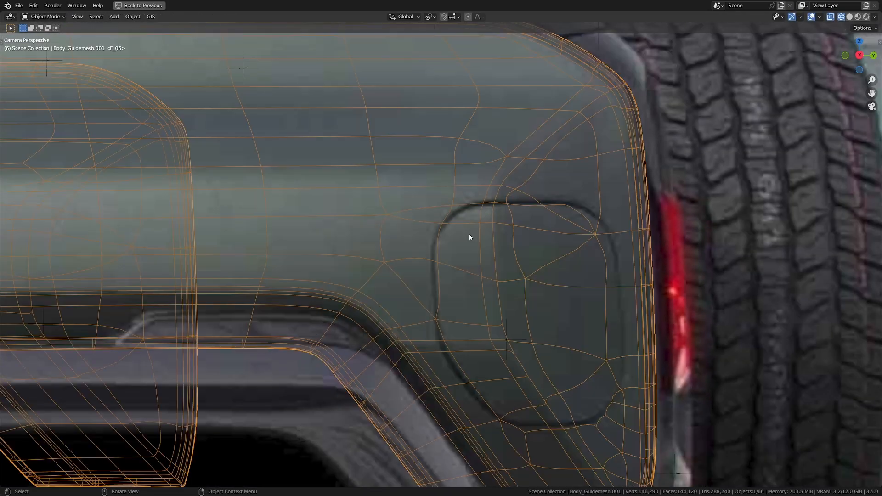
pyautogui.press('Tab')
# Space out the two rear vertices of the outline's top edge and slide the rear corner vertex up along the curve
pyautogui.keyDown('shift'); pyautogui.moveTo(470, 234); pyautogui.dragTo(354, 179, button='middle'); pyautogui.keyUp('shift')
pyautogui.scroll(3, 354, 179)
pyautogui.click(396, 244)
pyautogui.press('g')
pyautogui.press('g')
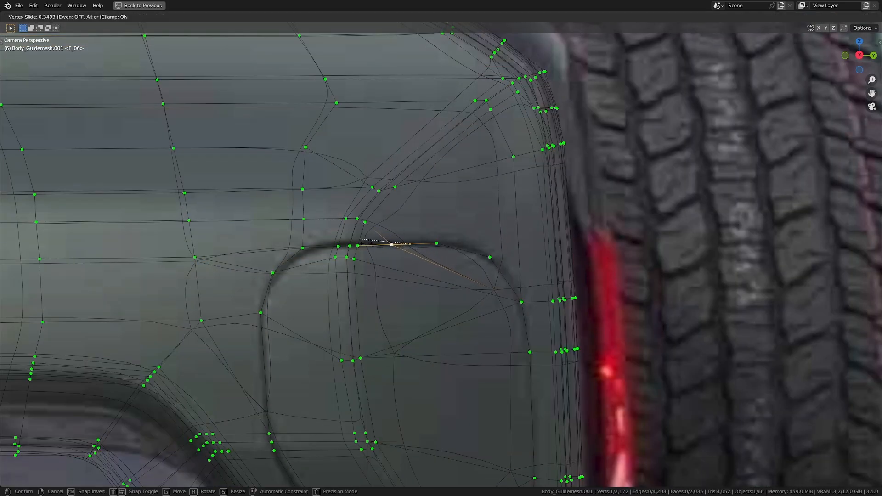
pyautogui.press('c')
pyautogui.click(476, 238)
pyautogui.click(521, 301)
pyautogui.press('g')
pyautogui.press('g')
pyautogui.click(520, 276)
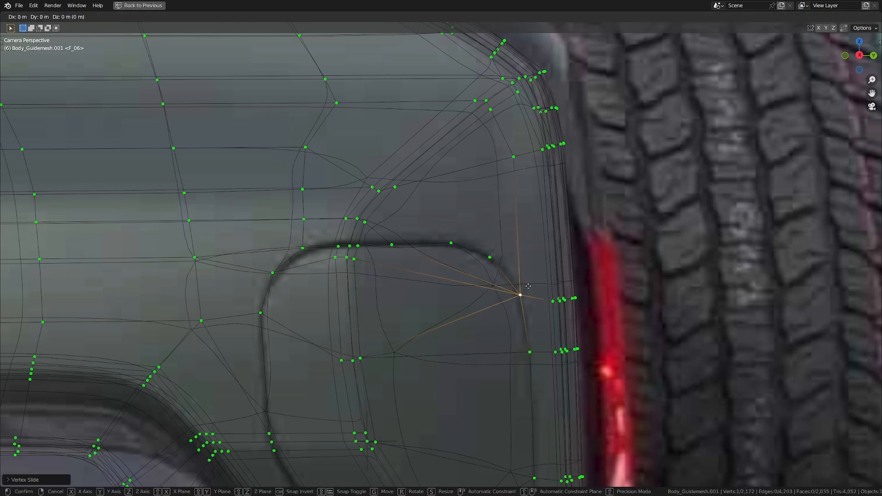
# Connect the two rear vertices of the outline's top edge to the panel vertices above them, the rear one diagonally backward
pyautogui.click(391, 244)
pyautogui.keyDown('shift'); pyautogui.click(395, 187); pyautogui.keyUp('shift')
pyautogui.press('j')
pyautogui.keyDown('shift'); pyautogui.click(365, 223); pyautogui.keyUp('shift')
pyautogui.keyDown('shift'); pyautogui.click(365, 245); pyautogui.keyUp('shift')
pyautogui.keyDown('shift'); pyautogui.moveTo(415, 239); pyautogui.dragTo(371, 265, button='middle'); pyautogui.keyUp('shift')
pyautogui.click(409, 269)
pyautogui.keyDown('shift'); pyautogui.click(469, 183); pyautogui.keyUp('shift')
pyautogui.press('j')
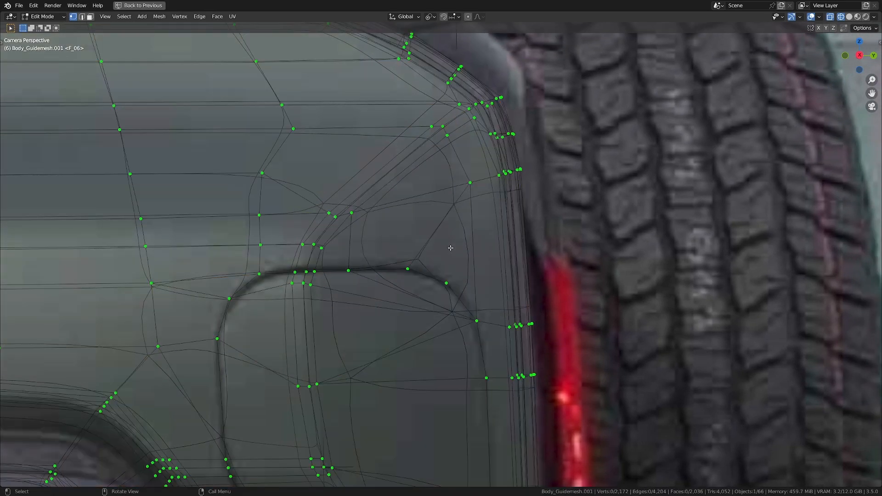
# Cut an edge loop across the panel's rear strip above the flap's rear corner and dissolve its unneeded edges
pyautogui.keyDown('shift'); pyautogui.moveTo(451, 248); pyautogui.dragTo(431, 246, button='middle'); pyautogui.keyUp('shift')
pyautogui.hotkey('ctrl', 'r')
pyautogui.click(461, 223)
pyautogui.rightClick(461, 222)
pyautogui.keyDown('ctrl'); pyautogui.moveTo(447, 202); pyautogui.dragTo(529, 280); pyautogui.keyUp('ctrl')
pyautogui.keyDown('ctrl'); pyautogui.moveTo(469, 214); pyautogui.dragTo(573, 304); pyautogui.keyUp('ctrl')
pyautogui.press('x')
pyautogui.click(573, 303)
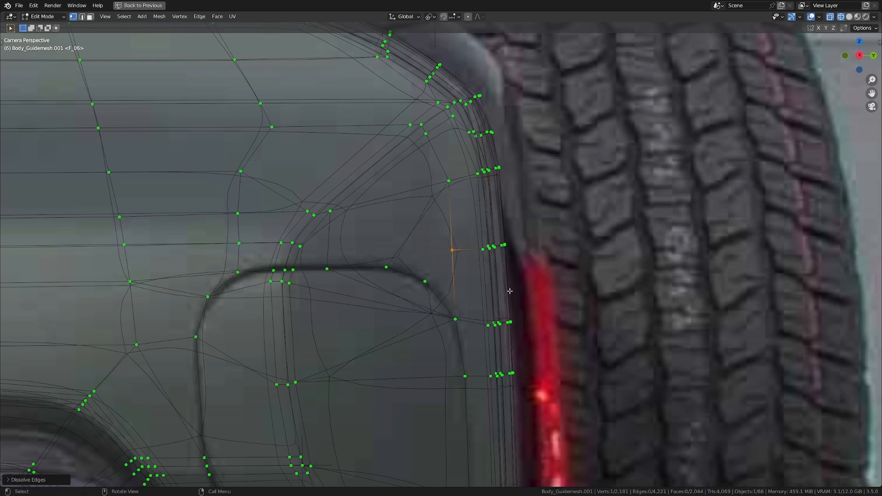
# Connect the outline's upper rear corner vertex to the new loop's end vertex, and slide that end vertex down
pyautogui.scroll(1, 430, 293)
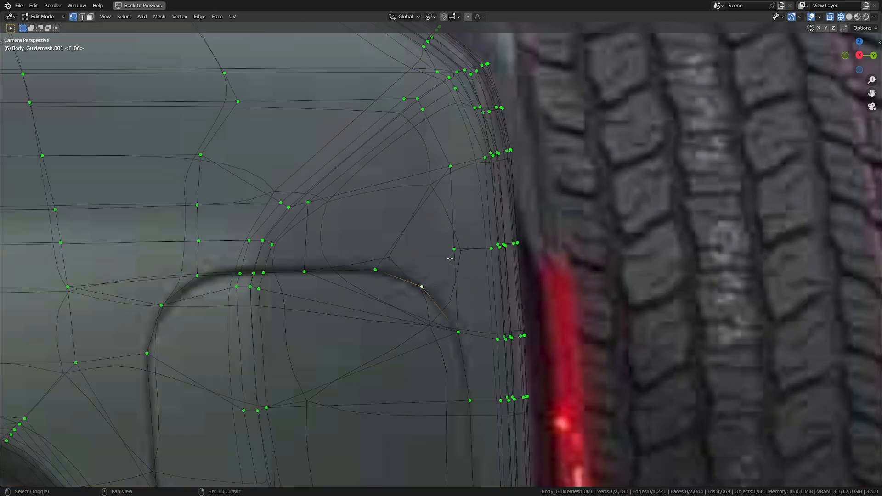
pyautogui.keyDown('shift'); pyautogui.click(453, 254); pyautogui.keyUp('shift')
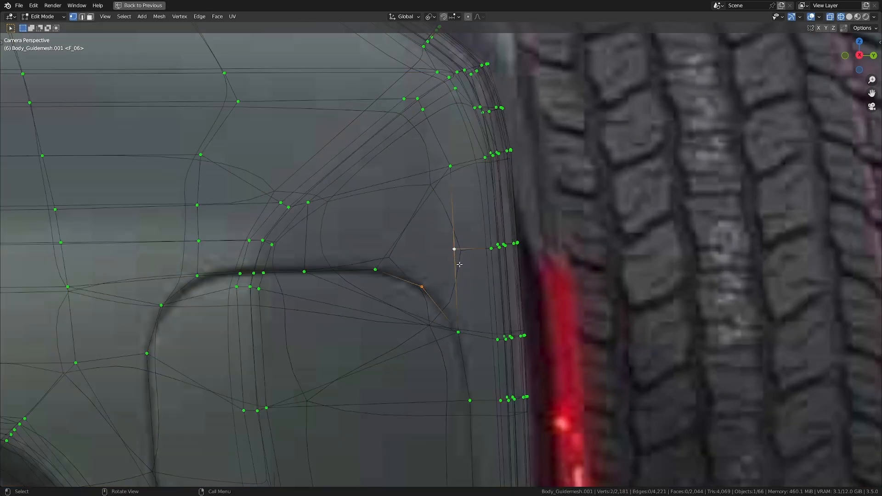
pyautogui.press('j')
pyautogui.click(461, 251)
pyautogui.press('g')
pyautogui.press('g')
pyautogui.click(466, 266)
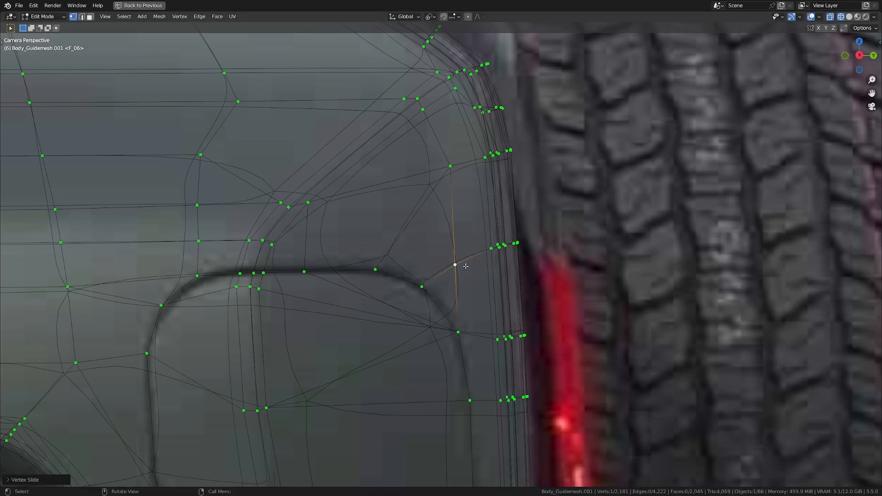
# Connect three vertices along the rear half of the outline's top to their opposite vertices around the lower rear corner
pyautogui.press('a')
pyautogui.scroll(-3, 458, 331)
pyautogui.hotkey('alt', 'a')
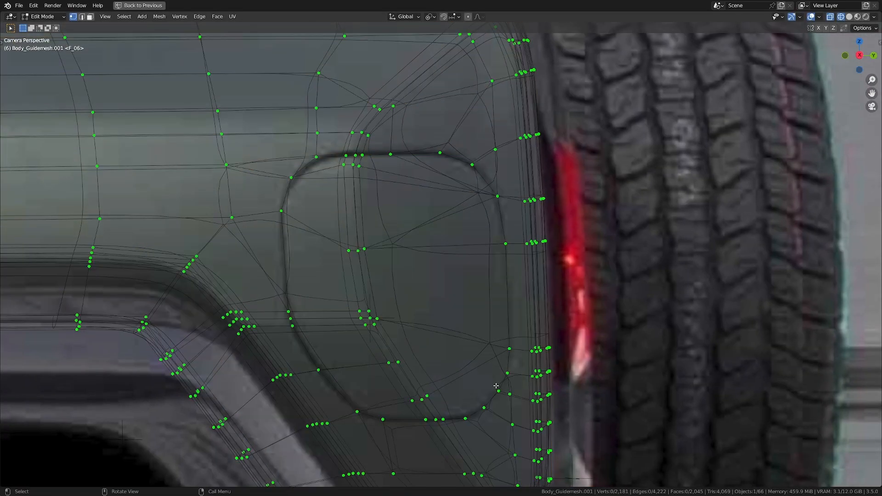
pyautogui.keyDown('shift'); pyautogui.click(473, 165); pyautogui.keyUp('shift')
pyautogui.press('j')
pyautogui.click(478, 399)
pyautogui.keyDown('shift'); pyautogui.click(439, 156); pyautogui.keyUp('shift')
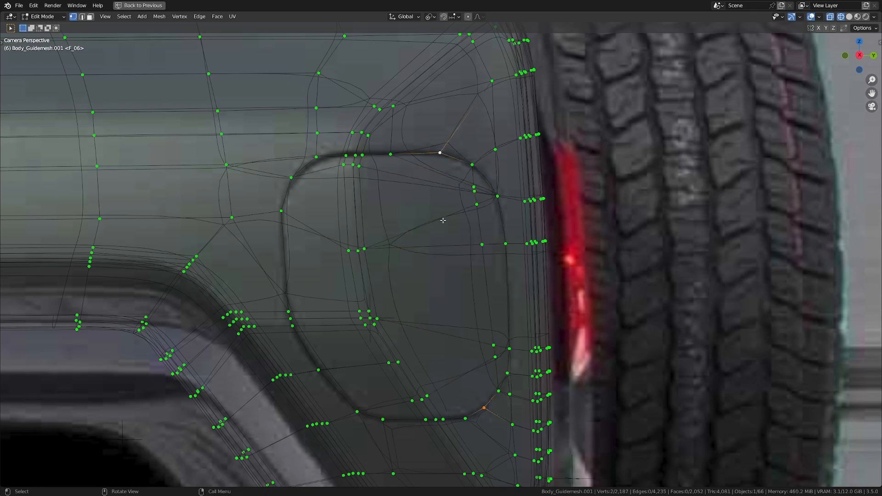
pyautogui.press('j')
pyautogui.keyDown('shift'); pyautogui.moveTo(432, 270); pyautogui.dragTo(435, 246, button='middle'); pyautogui.keyUp('shift')
pyautogui.press('l')
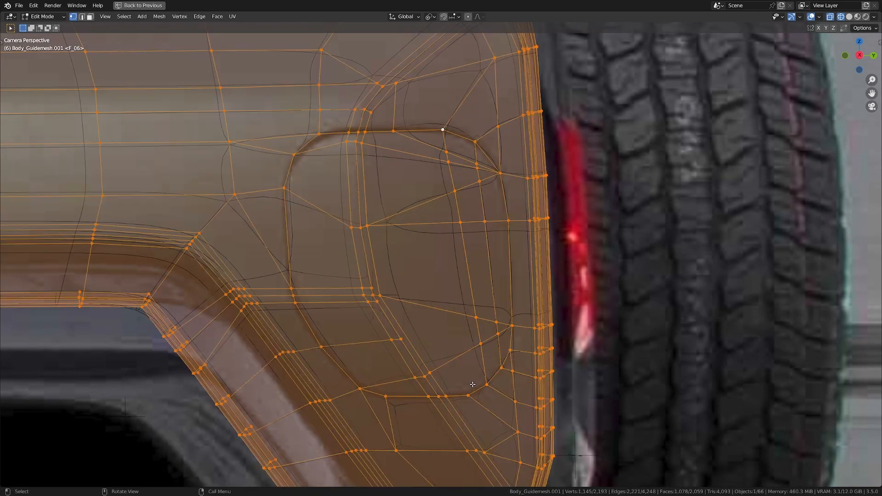
pyautogui.click(470, 394)
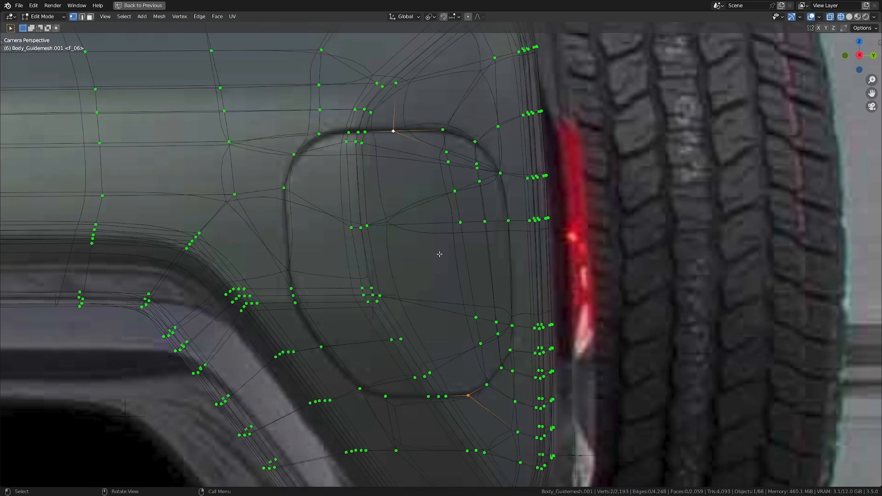
pyautogui.press('j')
# Dissolve the diagonal edge path inside the flap between its top edge vertex and the rear corner vertex
pyautogui.scroll(3, 442, 257)
pyautogui.press('l')
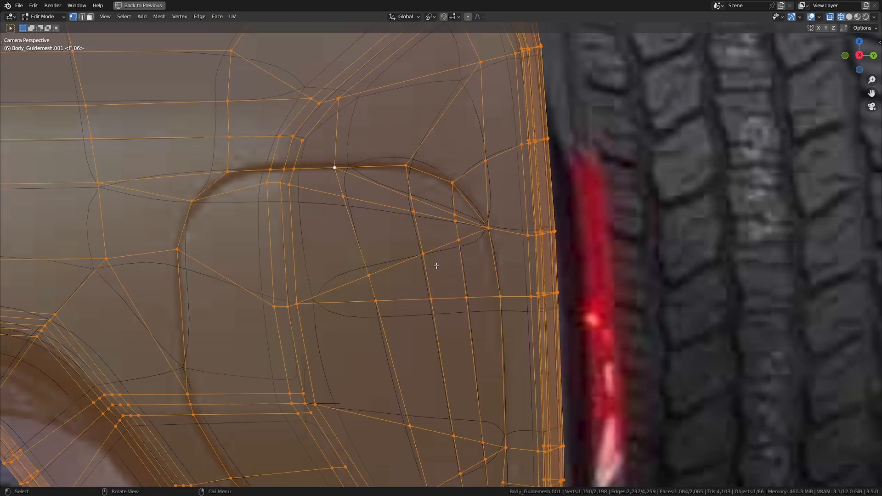
pyautogui.scroll(2, 454, 292)
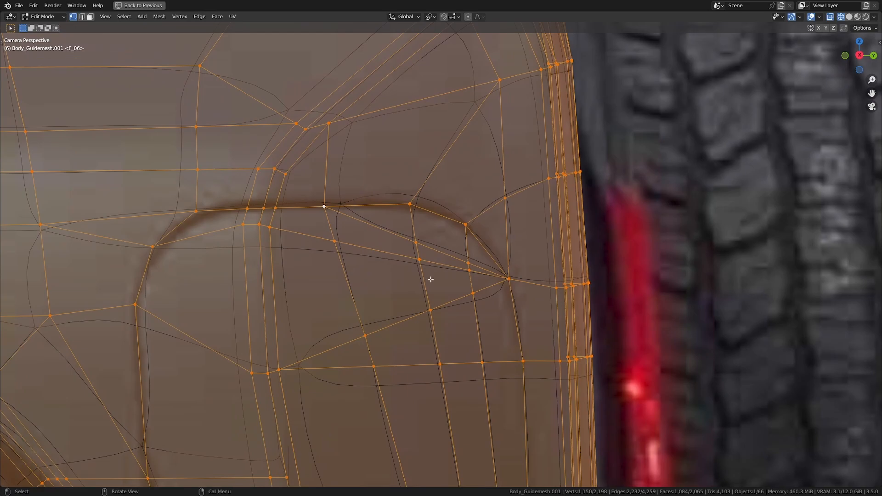
pyautogui.keyDown('shift'); pyautogui.moveTo(439, 272); pyautogui.dragTo(445, 276, button='middle'); pyautogui.keyUp('shift')
pyautogui.click(333, 207)
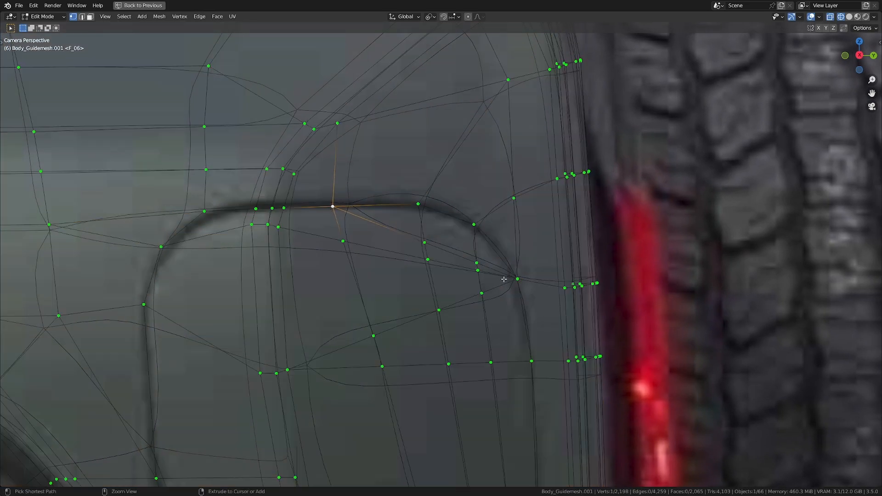
pyautogui.keyDown('ctrl'); pyautogui.click(510, 279); pyautogui.keyUp('ctrl')
pyautogui.press('x')
pyautogui.press('a')
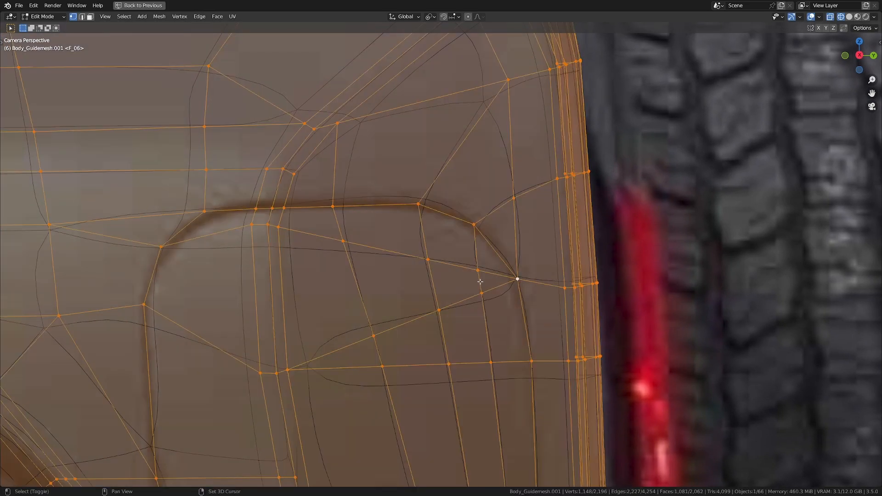
# Dissolve the lower diagonal edge path running from the flap's inner crease up to the rear corner vertex
pyautogui.keyDown('shift'); pyautogui.moveTo(480, 282); pyautogui.dragTo(487, 232, button='middle'); pyautogui.keyUp('shift')
pyautogui.click(299, 319)
pyautogui.keyDown('ctrl'); pyautogui.click(523, 231); pyautogui.keyUp('ctrl')
pyautogui.press('x')
pyautogui.click(523, 232)
pyautogui.press('a')
# Reroute the flap's lowest cross edge to the lower vertex of the rear side and dissolve the old diagonal path
pyautogui.moveTo(459, 246)
pyautogui.keyDown('ctrl'); pyautogui.mouseDown(button='middle')
pyautogui.moveTo(449, 285)
pyautogui.moveTo(457, 205)
pyautogui.mouseUp(button='middle'); pyautogui.keyUp('ctrl')
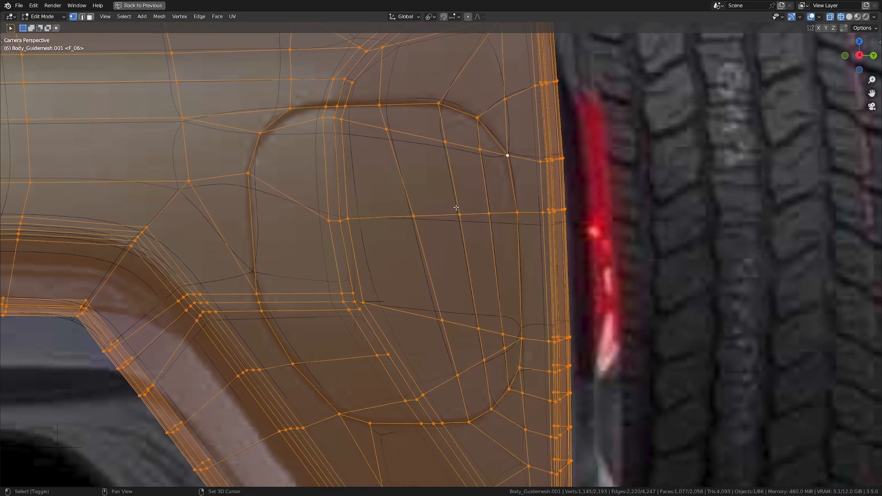
pyautogui.keyDown('shift'); pyautogui.moveTo(445, 269); pyautogui.dragTo(415, 157, button='middle'); pyautogui.keyUp('shift')
pyautogui.scroll(1, 439, 242)
pyautogui.moveTo(453, 224)
pyautogui.keyDown('shift'); pyautogui.mouseDown(button='middle')
pyautogui.moveTo(460, 296)
pyautogui.moveTo(449, 273)
pyautogui.mouseUp(button='middle'); pyautogui.keyUp('shift')
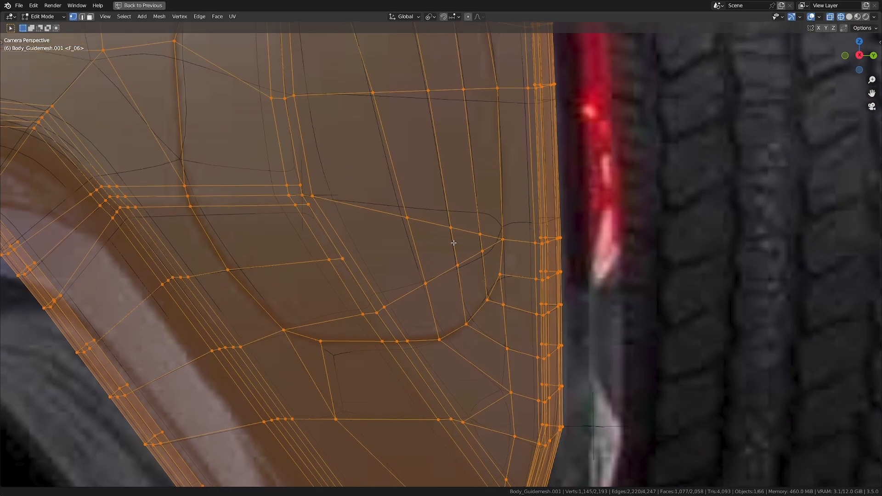
pyautogui.scroll(-1, 447, 268)
pyautogui.scroll(1, 447, 267)
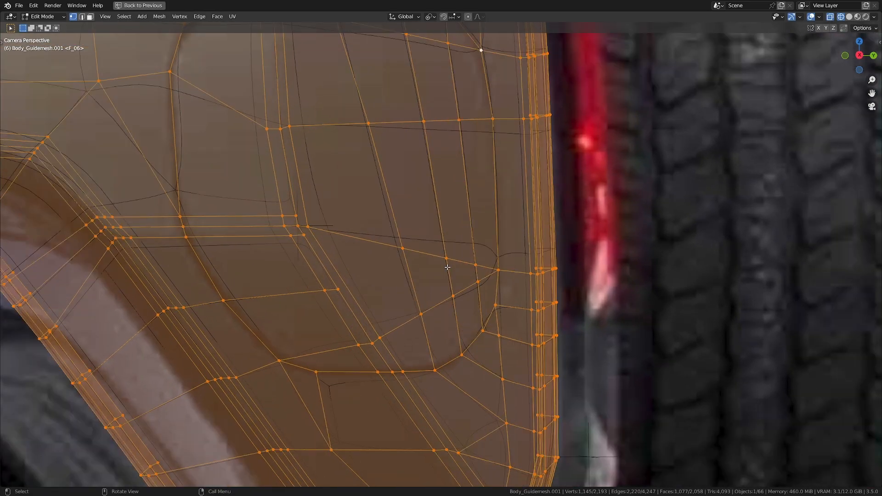
pyautogui.hotkey('alt', 'a')
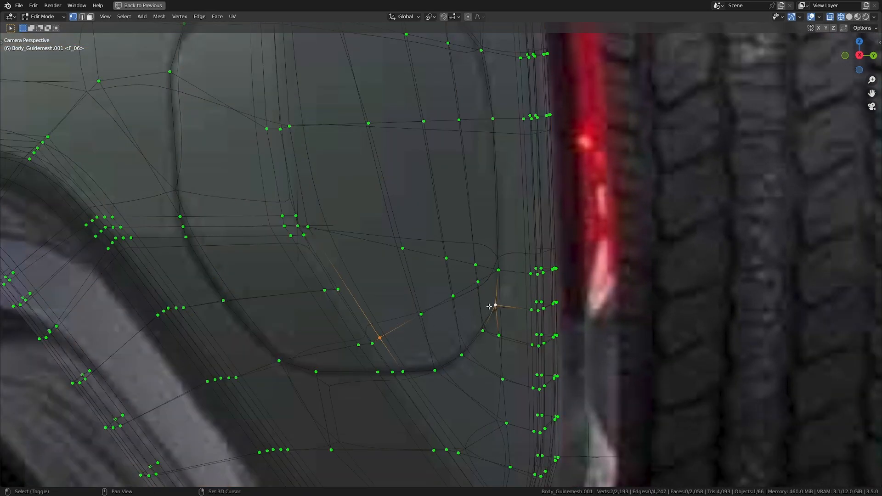
pyautogui.keyDown('alt'); pyautogui.click(435, 307); pyautogui.keyUp('alt')
pyautogui.press('x')
pyautogui.click(443, 305)
pyautogui.scroll(-2, 432, 292)
pyautogui.press('a')
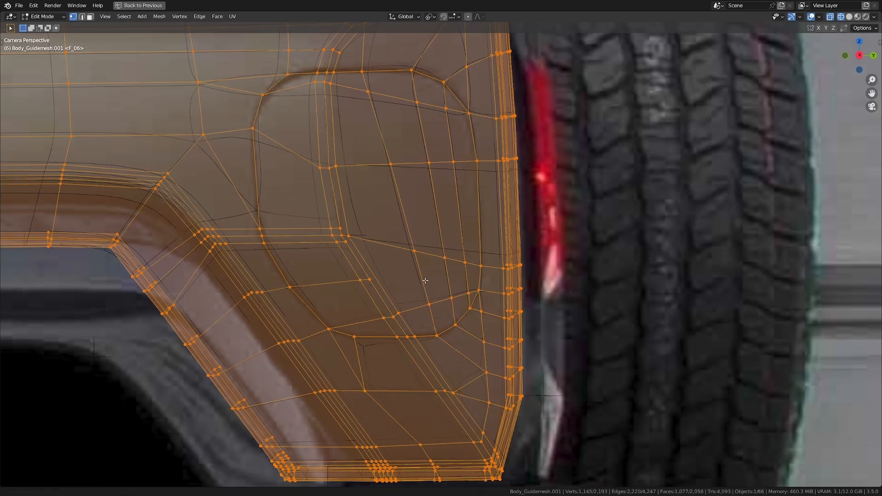
# Select the vertices of the flap outline all the way around, from the front side over the top to the bottom edge
pyautogui.moveTo(425, 281)
pyautogui.keyDown('shift'); pyautogui.mouseDown(button='middle')
pyautogui.moveTo(436, 306)
pyautogui.moveTo(420, 337)
pyautogui.mouseUp(button='middle'); pyautogui.keyUp('shift')
pyautogui.hotkey('shift', 'z')
pyautogui.hotkey('alt', 'a')
pyautogui.keyDown('shift'); pyautogui.moveTo(312, 211); pyautogui.dragTo(293, 213, button='middle'); pyautogui.keyUp('shift')
pyautogui.hotkey('shift', 'z')
pyautogui.keyDown('alt'); pyautogui.click(313, 312); pyautogui.keyUp('alt')
pyautogui.keyDown('alt'); pyautogui.keyDown('shift'); pyautogui.click(291, 147); pyautogui.keyUp('shift'); pyautogui.keyUp('alt')
pyautogui.keyDown('shift'); pyautogui.moveTo(345, 122); pyautogui.dragTo(351, 205, button='middle'); pyautogui.keyUp('shift')
pyautogui.keyDown('alt'); pyautogui.keyDown('shift'); pyautogui.click(289, 303); pyautogui.keyUp('shift'); pyautogui.keyUp('alt')
pyautogui.keyDown('ctrl'); pyautogui.click(400, 197); pyautogui.keyUp('ctrl')
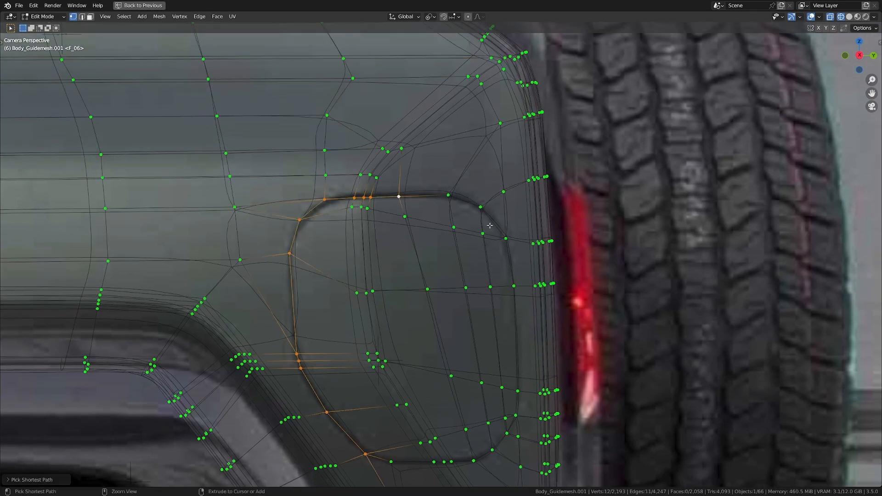
pyautogui.keyDown('shift'); pyautogui.moveTo(518, 394); pyautogui.dragTo(484, 329, button='middle'); pyautogui.keyUp('shift')
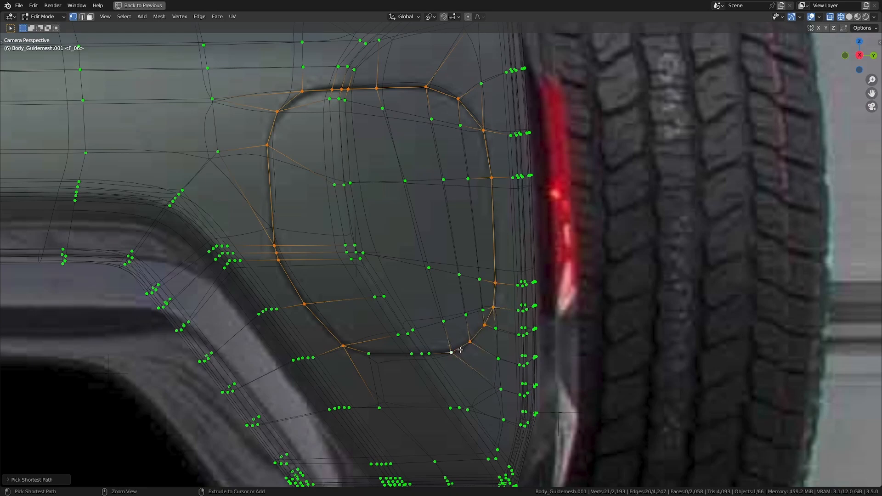
pyautogui.keyDown('ctrl'); pyautogui.click(373, 354); pyautogui.keyUp('ctrl')
pyautogui.keyDown('shift'); pyautogui.moveTo(373, 354); pyautogui.dragTo(366, 370, button='middle'); pyautogui.keyUp('shift')
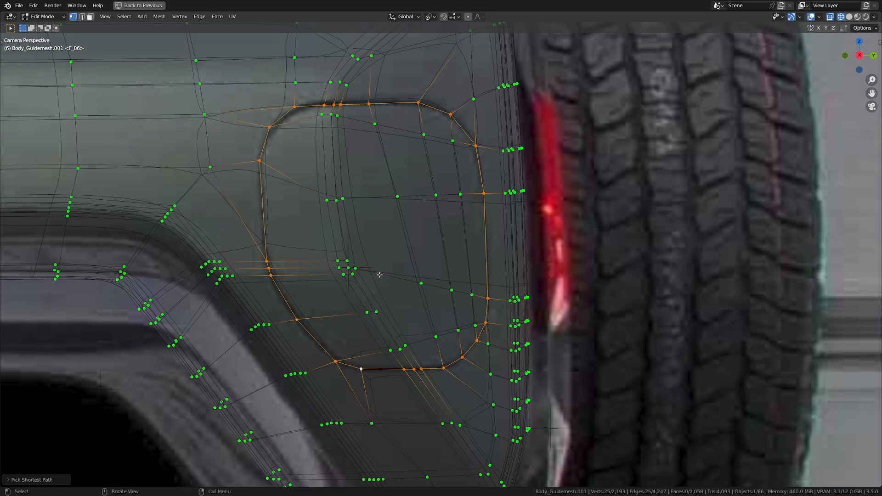
# Hide the outline vertices, select the linked mesh inside it, and reveal the hidden geometry so the whole flap is selected
pyautogui.hotkey('alt', 'a')
pyautogui.press('l')
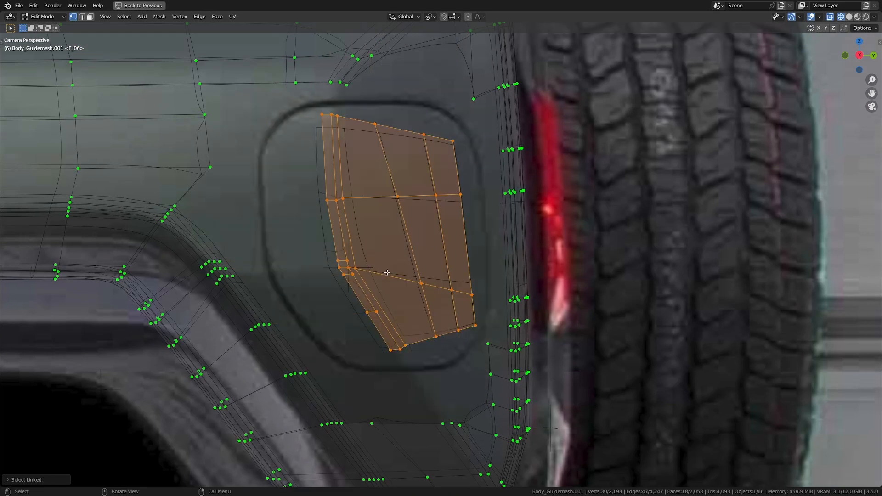
pyautogui.hotkey('alt', 'h')
pyautogui.scroll(1, 398, 239)
pyautogui.moveTo(406, 292)
pyautogui.keyDown('shift'); pyautogui.mouseDown(button='middle')
pyautogui.moveTo(398, 238)
pyautogui.moveTo(399, 301)
pyautogui.mouseUp(button='middle'); pyautogui.keyUp('shift')
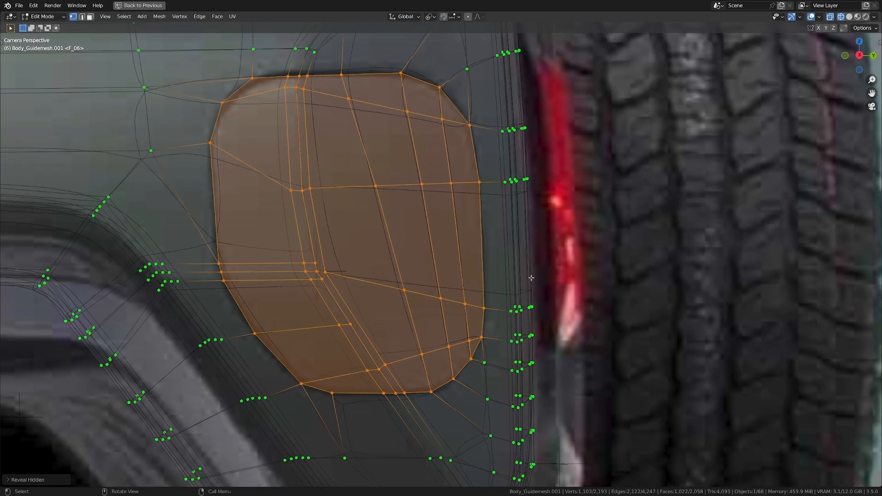
# Inset the selected flap faces by about 0.017 m to form a narrow band along the outline
pyautogui.press('i')
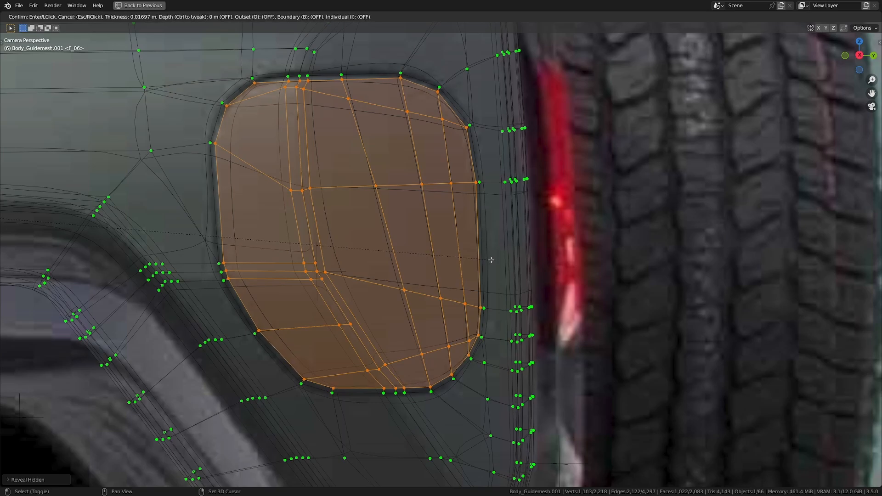
pyautogui.click(491, 260)
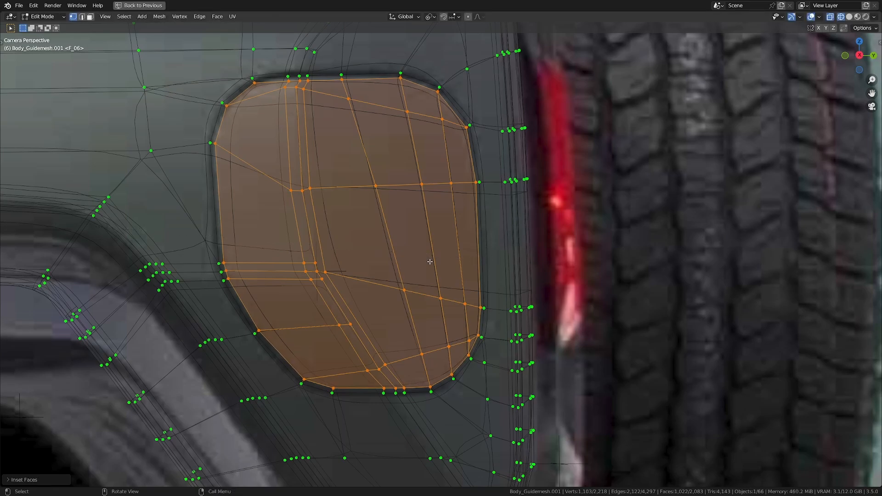
pyautogui.keyDown('shift'); pyautogui.moveTo(352, 258); pyautogui.dragTo(379, 278, button='middle'); pyautogui.keyUp('shift')
pyautogui.press('z')
pyautogui.keyDown('shift'); pyautogui.moveTo(462, 248); pyautogui.dragTo(482, 260, button='middle'); pyautogui.keyUp('shift')
pyautogui.press('z')
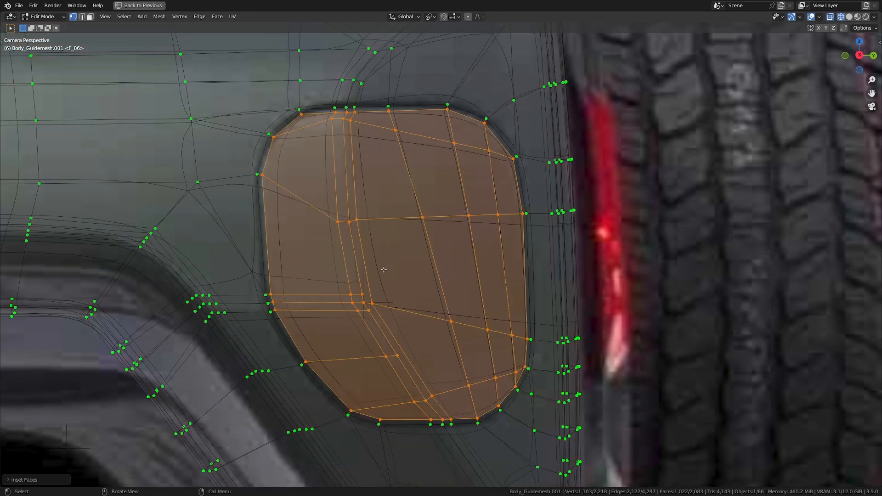
# Add a centred edge loop in the narrow band around the flap and delete its vertices to open the gap
pyautogui.scroll(1, 383, 270)
pyautogui.keyDown('shift'); pyautogui.moveTo(384, 270); pyautogui.dragTo(499, 238, button='middle'); pyautogui.keyUp('shift')
pyautogui.hotkey('ctrl', 'r')
pyautogui.click(359, 279)
pyautogui.rightClick(358, 280)
pyautogui.press('x')
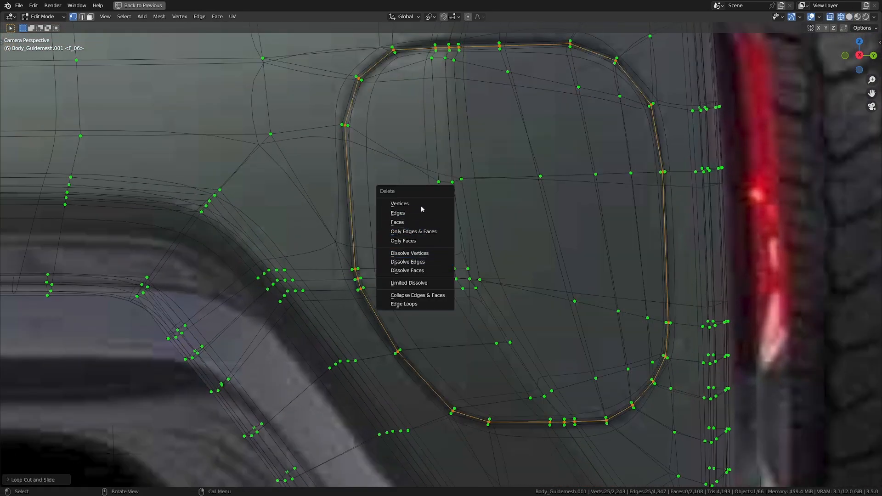
pyautogui.click(420, 205)
pyautogui.press('z')
pyautogui.scroll(-4, 428, 230)
pyautogui.press('Tab')
pyautogui.moveTo(462, 238); pyautogui.dragTo(464, 247, button='middle')
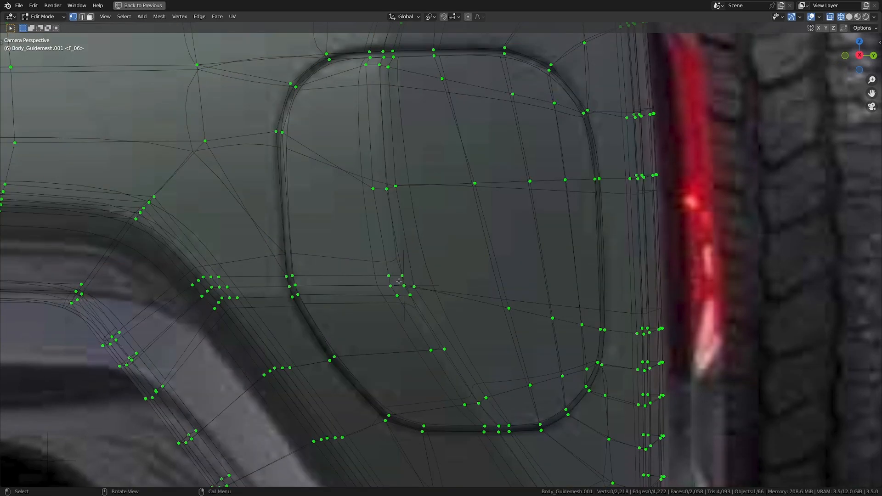
# Select the linked flap mesh and inset it by about 0.014 m with Boundary on
pyautogui.press('l')
pyautogui.keyDown('shift'); pyautogui.moveTo(420, 312); pyautogui.dragTo(403, 276, button='middle'); pyautogui.keyUp('shift')
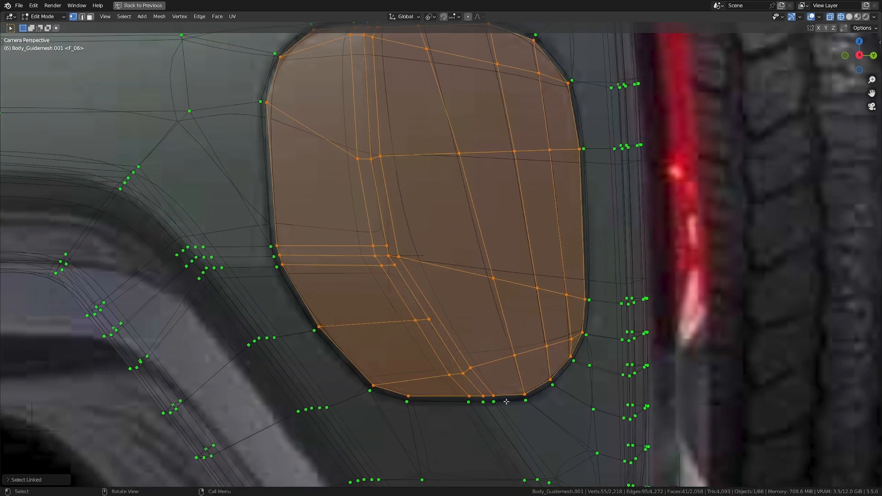
pyautogui.press('i')
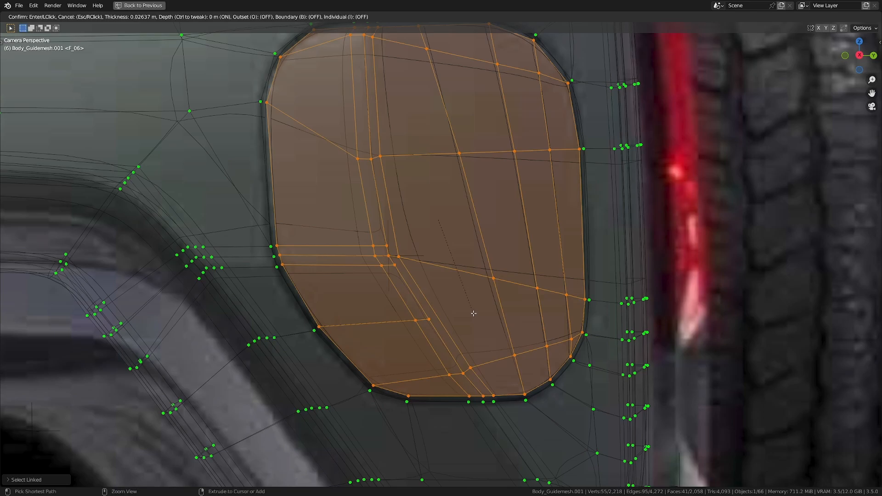
pyautogui.press('b')
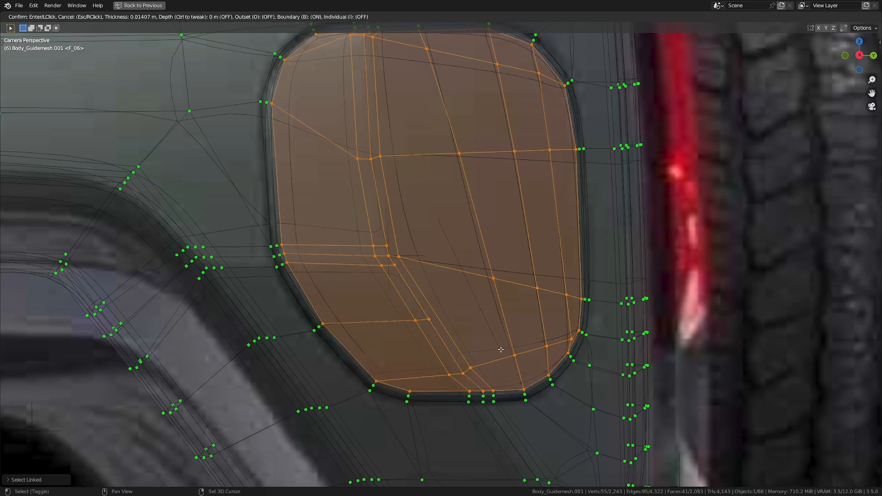
pyautogui.click(496, 352)
# Knife-cut a supporting edge on the body panel just outside the gap, down the flap's lower front side
pyautogui.scroll(-2, 460, 285)
pyautogui.scroll(2, 441, 327)
pyautogui.keyDown('shift'); pyautogui.moveTo(362, 279); pyautogui.dragTo(394, 330, button='middle'); pyautogui.keyUp('shift')
pyautogui.hotkey('alt', 'a')
pyautogui.keyDown('shift'); pyautogui.moveTo(360, 299); pyautogui.dragTo(411, 265, button='middle'); pyautogui.keyUp('shift')
pyautogui.scroll(2, 363, 272)
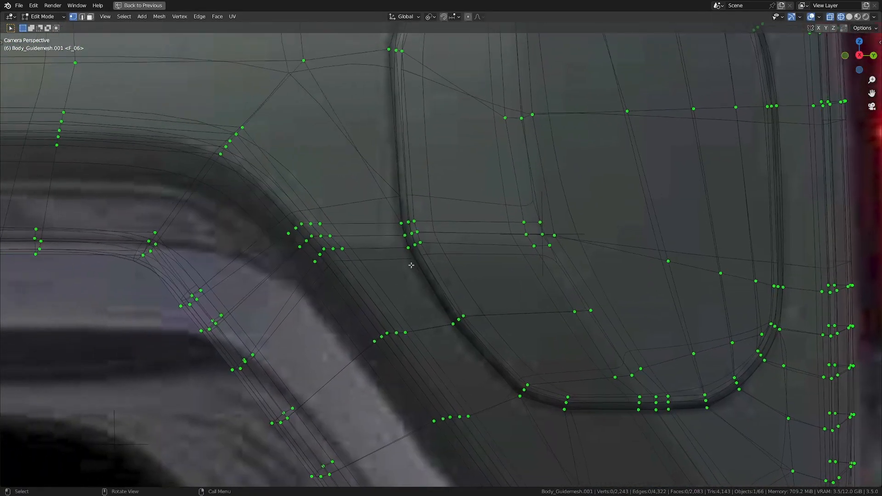
pyautogui.scroll(2, 411, 266)
pyautogui.press('k')
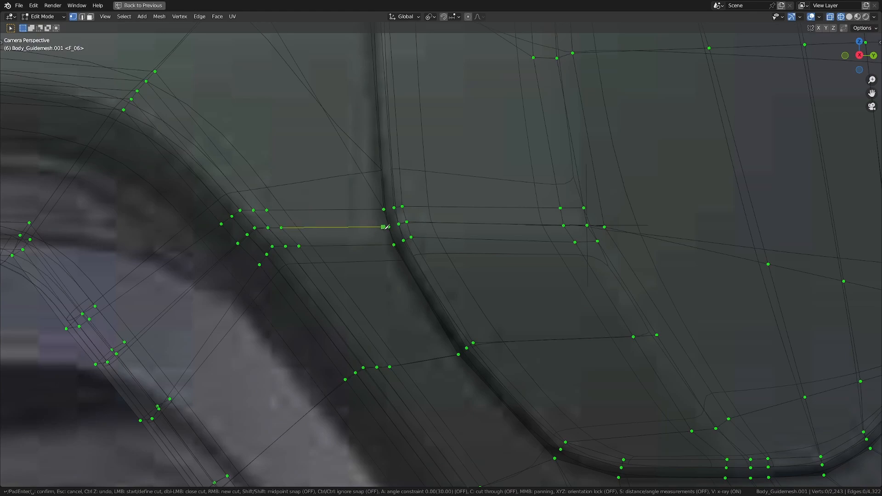
pyautogui.scroll(2, 387, 227)
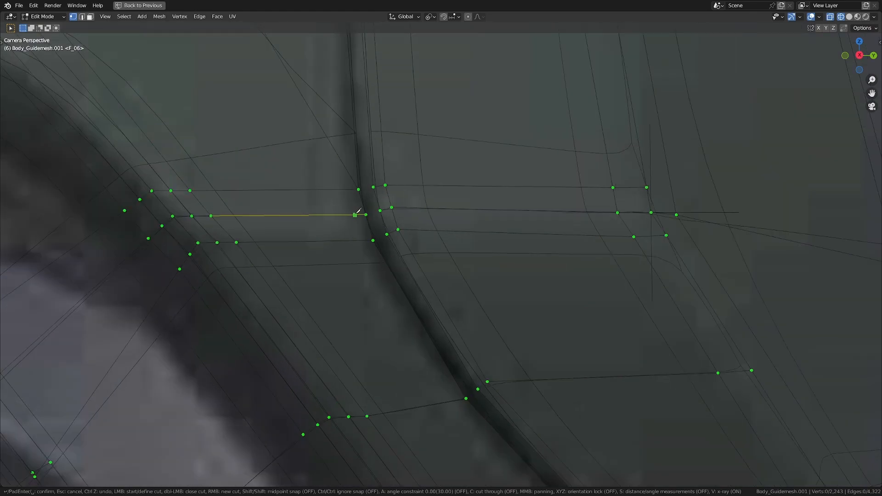
pyautogui.click(458, 400)
pyautogui.moveTo(458, 399); pyautogui.dragTo(371, 182, button='middle')
pyautogui.press('Return')
pyautogui.press('KP_0')
pyautogui.scroll(-1, 443, 319)
# Run a new Knife cut just outside the gap along its bottom edge to the lower rear corner, crossing each mesh edge
pyautogui.hotkey('alt', 'a')
pyautogui.press('k')
pyautogui.click(383, 240)
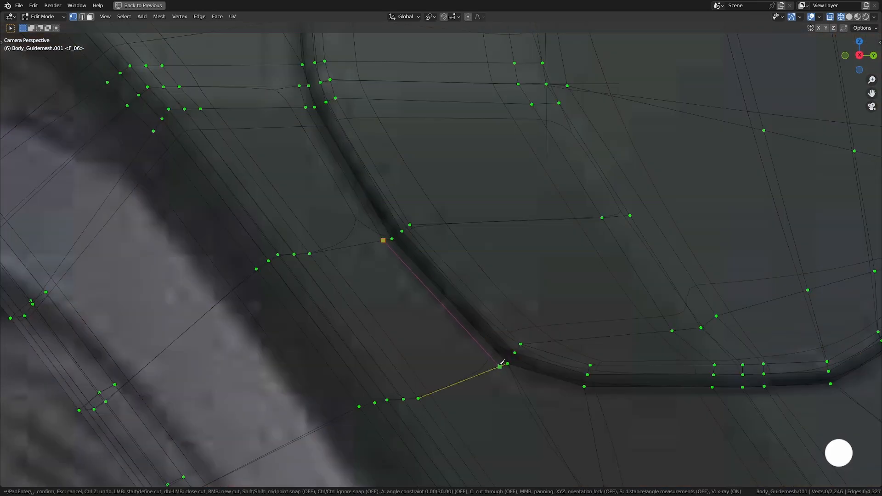
pyautogui.moveTo(501, 365); pyautogui.dragTo(419, 263, button='middle')
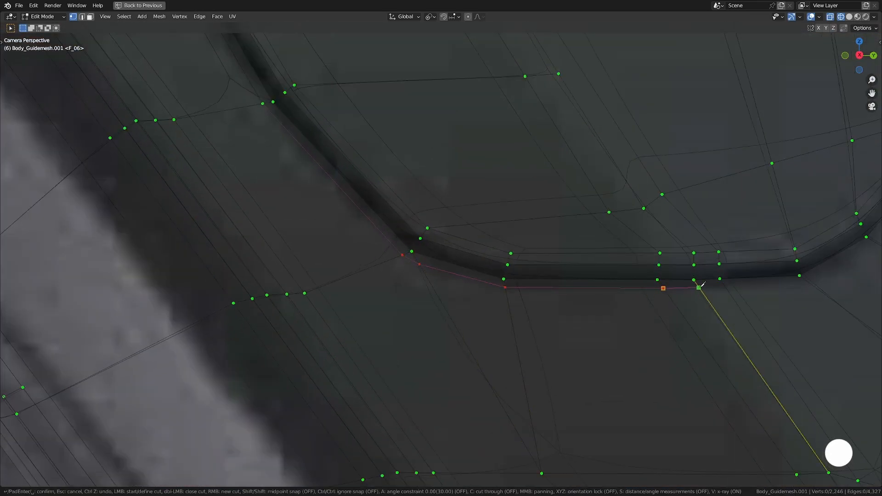
pyautogui.moveTo(726, 286); pyautogui.dragTo(435, 277, button='middle')
pyautogui.moveTo(501, 237); pyautogui.dragTo(509, 274, button='middle')
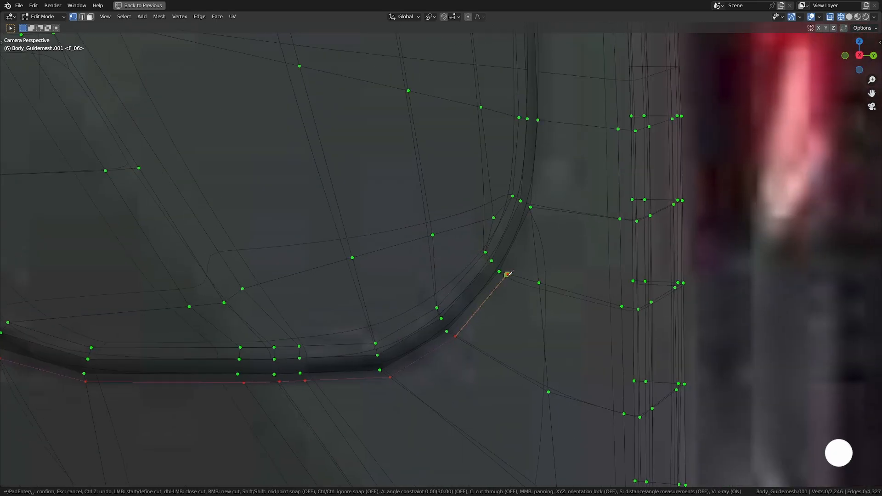
# Continue the Knife cut up the gap's rear side, over the top and down the front to close the supporting loop
pyautogui.moveTo(541, 207); pyautogui.dragTo(508, 352, button='middle')
pyautogui.click(501, 216)
pyautogui.scroll(-2, 503, 215)
pyautogui.scroll(3, 508, 350)
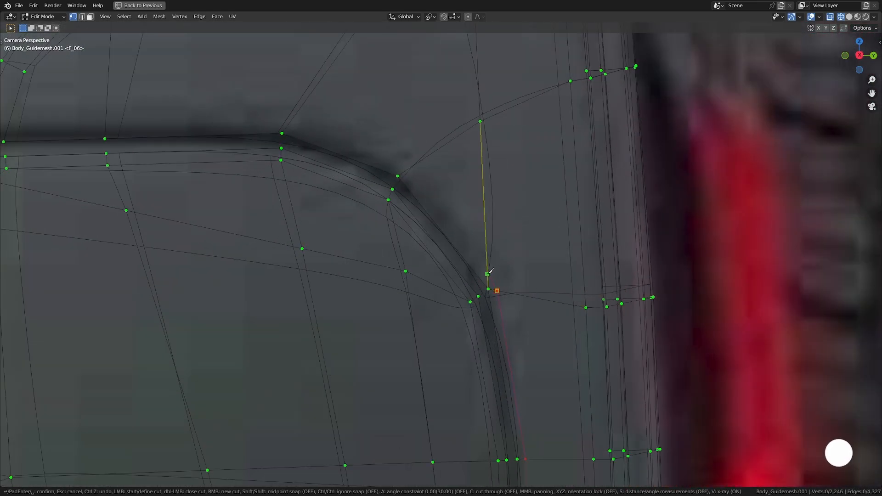
pyautogui.click(408, 173)
pyautogui.moveTo(408, 173)
pyautogui.keyDown('shift'); pyautogui.mouseDown(button='middle')
pyautogui.moveTo(532, 241)
pyautogui.moveTo(623, 248)
pyautogui.mouseUp(button='middle'); pyautogui.keyUp('shift')
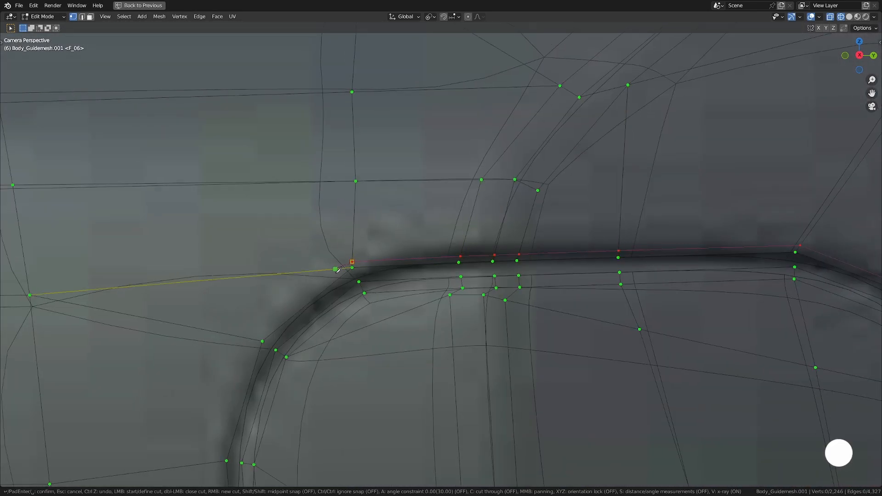
pyautogui.keyDown('shift'); pyautogui.moveTo(257, 339); pyautogui.dragTo(369, 123, button='middle'); pyautogui.keyUp('shift')
pyautogui.click(334, 245)
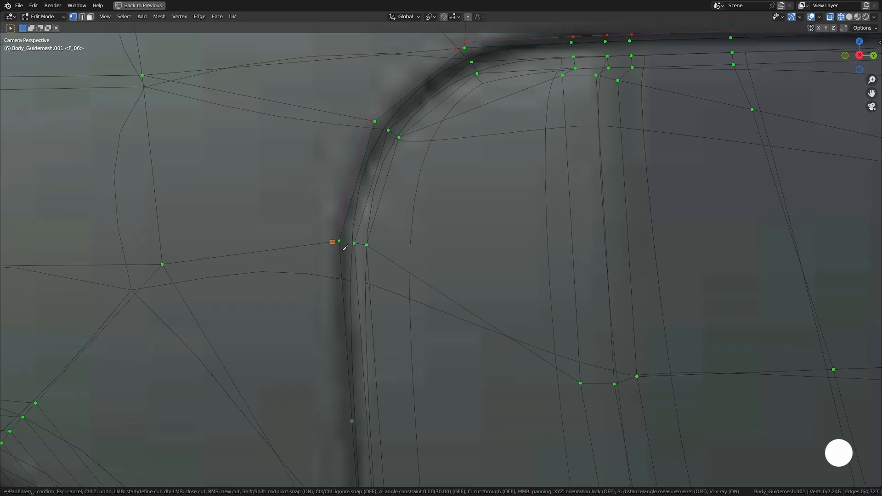
pyautogui.keyDown('shift'); pyautogui.moveTo(343, 331); pyautogui.dragTo(323, 57, button='middle'); pyautogui.keyUp('shift')
pyautogui.click(339, 331)
pyautogui.click(341, 356)
pyautogui.press('space')
# Merge the doubled cut vertices at the gap's lower front corner and slide the merged vertex into line with the supporting loop
pyautogui.scroll(-4, 341, 328)
pyautogui.keyDown('shift'); pyautogui.moveTo(341, 328); pyautogui.dragTo(324, 104, button='middle'); pyautogui.keyUp('shift')
pyautogui.scroll(4, 439, 259)
pyautogui.click(433, 261)
pyautogui.press('m')
pyautogui.click(432, 273)
pyautogui.press('g')
pyautogui.press('g')
pyautogui.click(298, 92)
pyautogui.press('a')
pyautogui.keyDown('shift'); pyautogui.moveTo(597, 483); pyautogui.dragTo(425, 268, button='middle'); pyautogui.keyUp('shift')
pyautogui.click(398, 246)
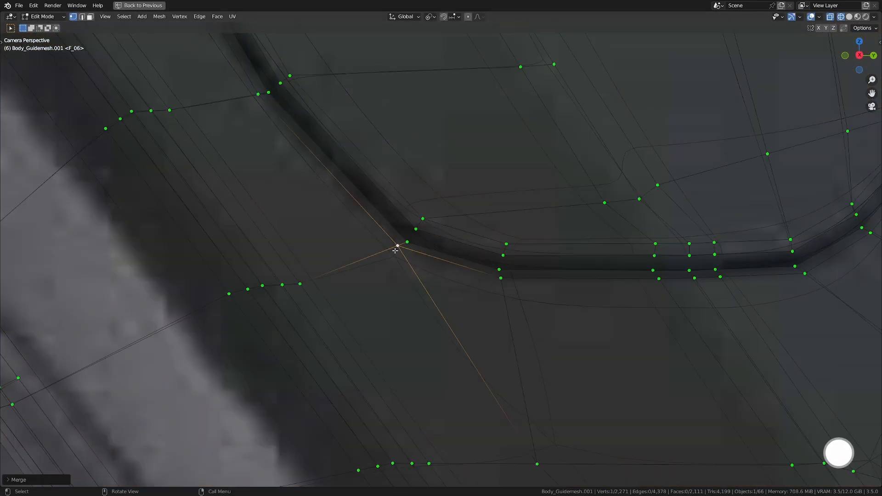
pyautogui.press('g')
pyautogui.press('g')
pyautogui.click(401, 257)
pyautogui.press('a')
# Merge the two neighbouring cut vertices outside the gap's lower rear corner
pyautogui.keyDown('shift'); pyautogui.moveTo(864, 106); pyautogui.dragTo(400, 244, button='middle'); pyautogui.keyUp('shift')
pyautogui.click(475, 256)
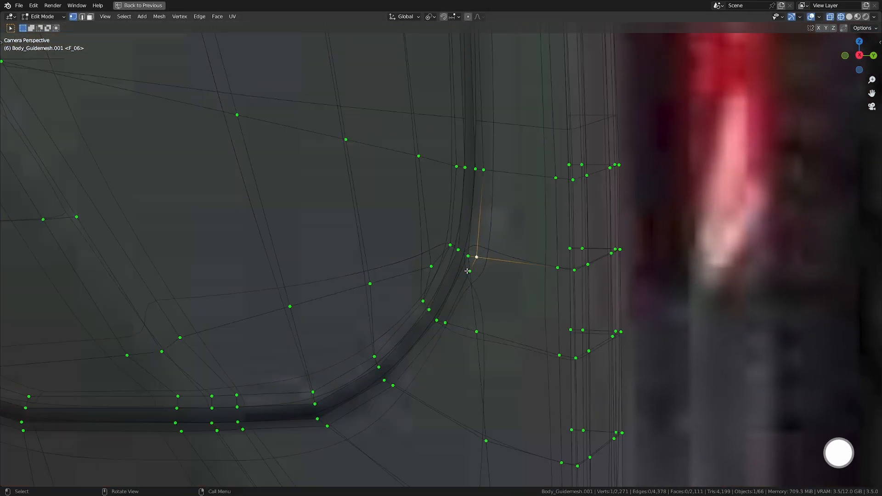
pyautogui.keyDown('shift'); pyautogui.click(469, 268); pyautogui.keyUp('shift')
pyautogui.press('m')
pyautogui.press('a')
# Merge the two neighbouring cut vertices at the gap's upper rear corner and slide the merged vertex along its edge
pyautogui.keyDown('shift'); pyautogui.moveTo(460, 42); pyautogui.dragTo(431, 225, button='middle'); pyautogui.keyUp('shift')
pyautogui.click(427, 228)
pyautogui.keyDown('shift'); pyautogui.click(434, 244); pyautogui.keyUp('shift')
pyautogui.press('m')
pyautogui.press('g')
pyautogui.press('g')
pyautogui.press('a')
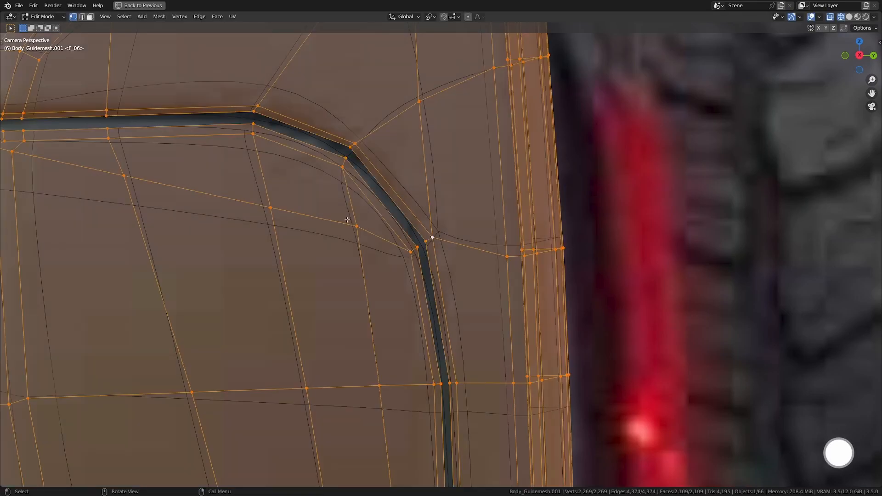
# Merge the two neighbouring cut vertices at the gap's upper front corner
pyautogui.keyDown('shift'); pyautogui.moveTo(46, 114); pyautogui.dragTo(574, 171, button='middle'); pyautogui.keyUp('shift')
pyautogui.click(397, 166)
pyautogui.keyDown('shift'); pyautogui.click(405, 161); pyautogui.keyUp('shift')
pyautogui.press('m')
pyautogui.press('a')
# Select the linked flap mesh, separate it from the body panel by selection, and select the new object in Object Mode
pyautogui.scroll(-5, 447, 260)
pyautogui.hotkey('shift', 'z')
pyautogui.moveTo(447, 260)
pyautogui.mouseDown(button='middle')
pyautogui.moveTo(471, 216)
pyautogui.moveTo(438, 198)
pyautogui.moveTo(676, 222)
pyautogui.moveTo(428, 156)
pyautogui.mouseUp(button='middle')
pyautogui.hotkey('alt', 'a')
pyautogui.scroll(5, 471, 216)
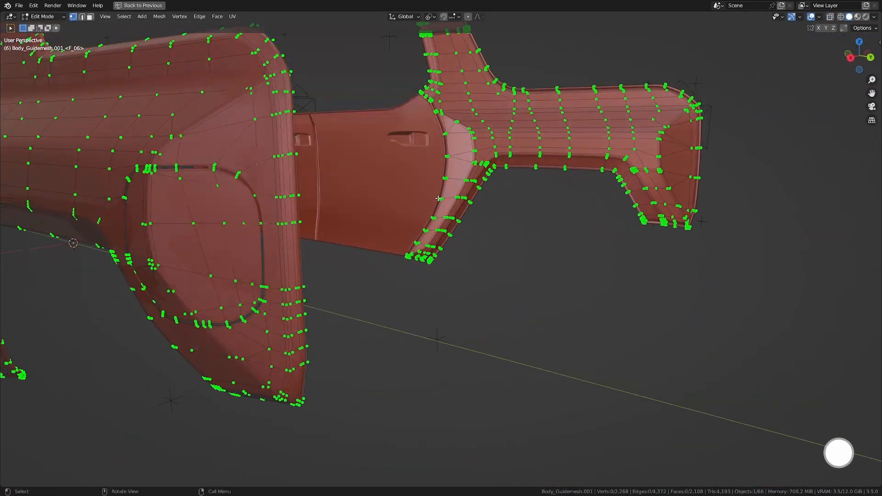
pyautogui.scroll(3, 438, 198)
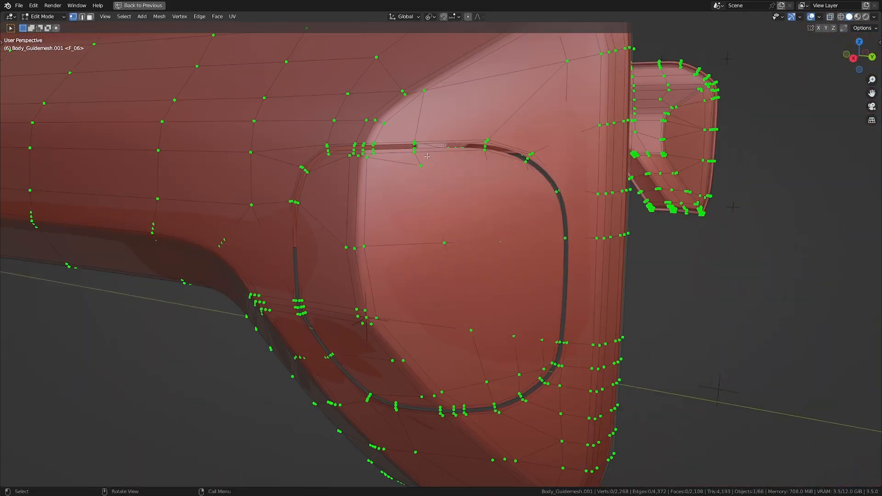
pyautogui.press('l')
pyautogui.press('p')
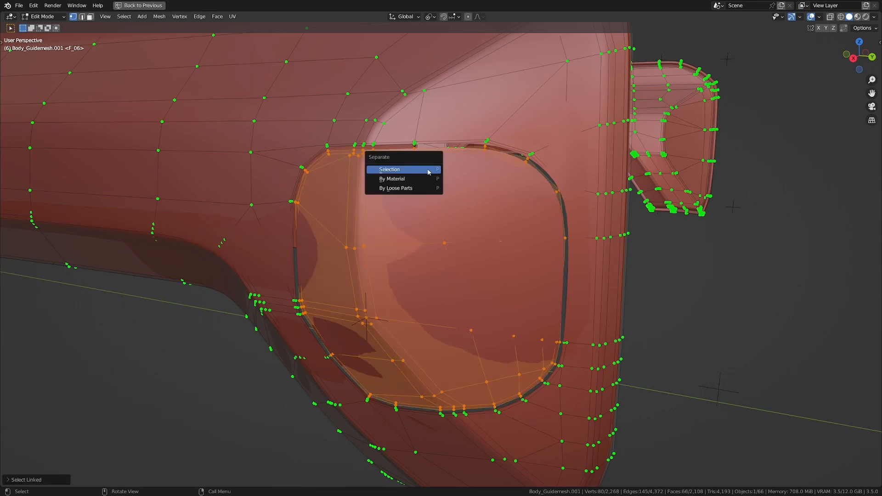
pyautogui.click(429, 170)
pyautogui.press('Tab')
pyautogui.click(444, 218)
# Restore the multi-view layout and add a Solidify modifier to the separated flap
pyautogui.scroll(-5, 444, 219)
pyautogui.moveTo(444, 219); pyautogui.dragTo(425, 216, button='middle')
pyautogui.scroll(2, 425, 216)
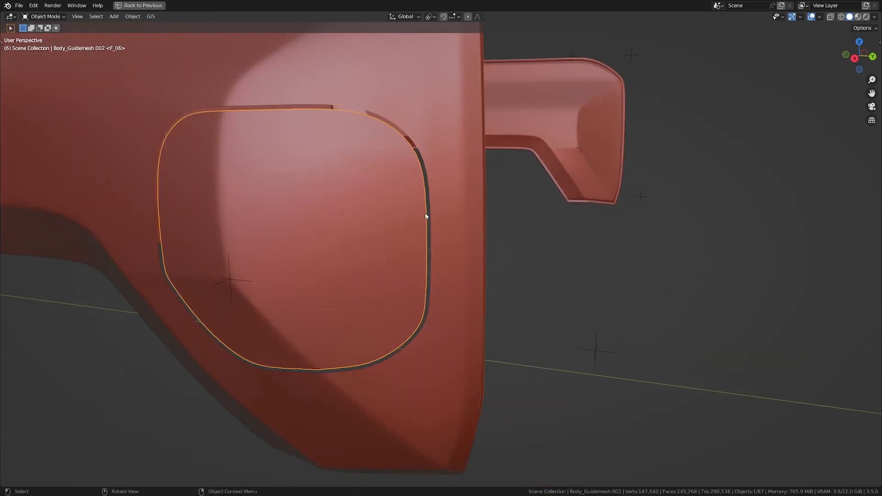
pyautogui.hotkey('ctrl', 'space')
pyautogui.scroll(4, 255, 168)
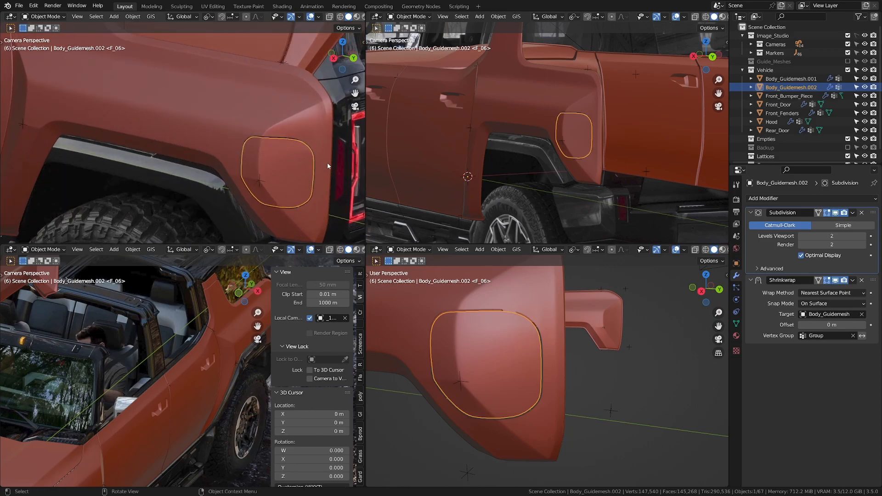
pyautogui.click(790, 197)
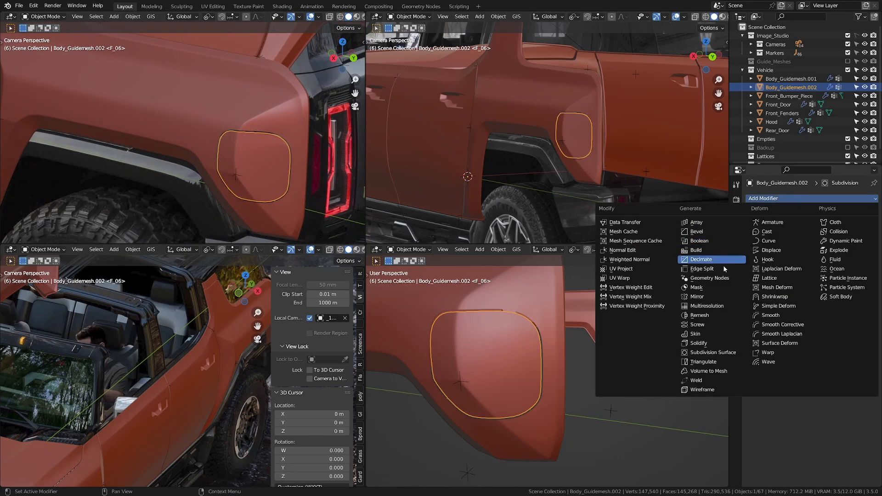
pyautogui.click(696, 334)
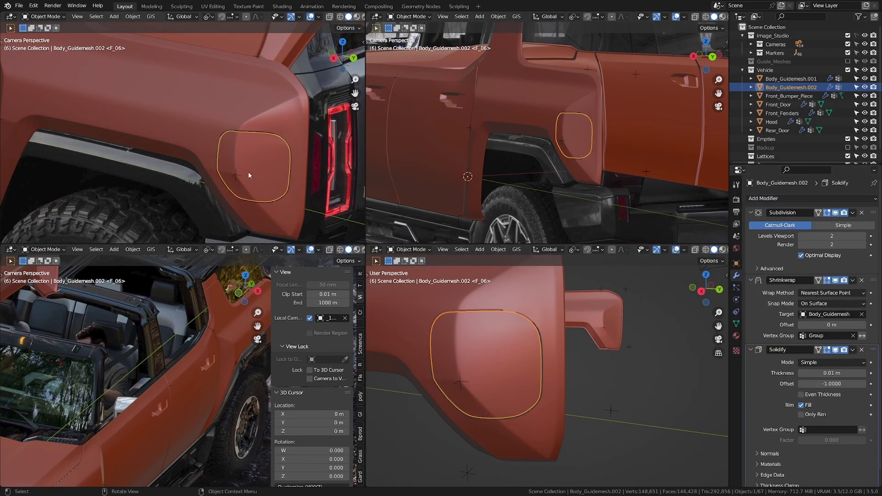
# Turn on Even Thickness and Only Rim in the flap's Solidify modifier and set the thickness to 0.05 m
pyautogui.press('KP_Decimal')
pyautogui.moveTo(240, 140); pyautogui.dragTo(334, 179, button='middle')
pyautogui.scroll(4, 161, 153)
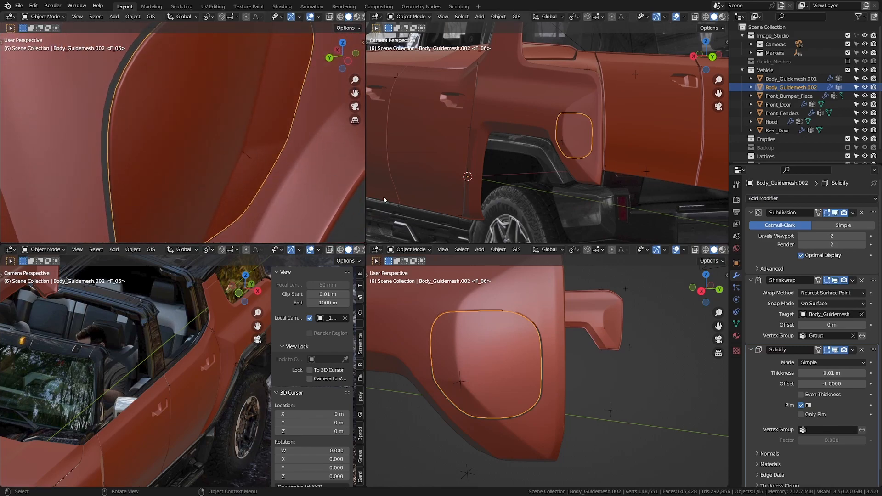
pyautogui.click(801, 415)
pyautogui.click(830, 373)
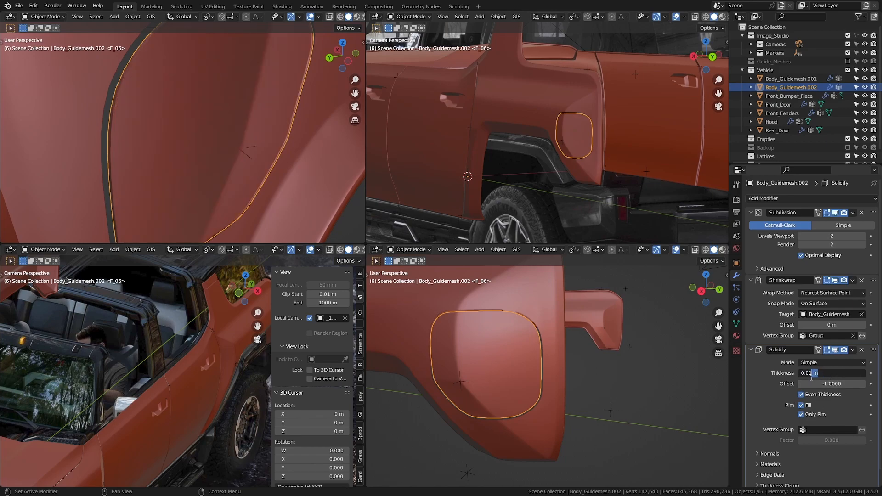
pyautogui.write('0.05')
pyautogui.press('Return')
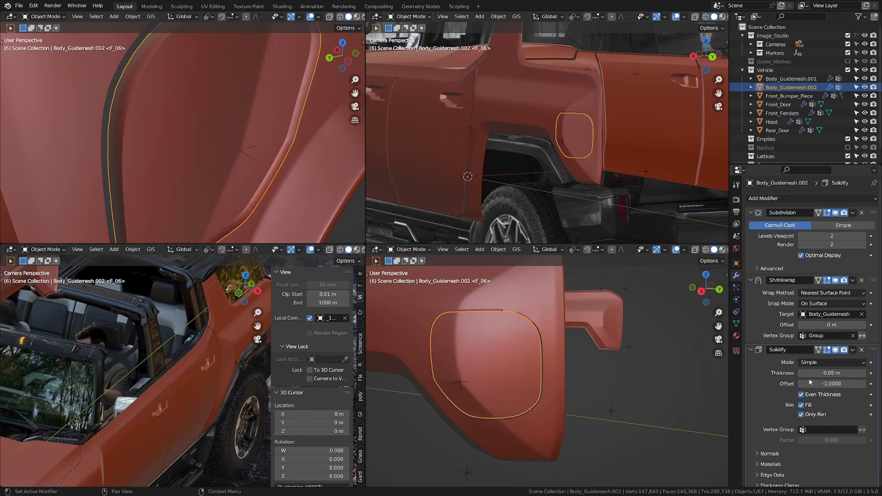
# Duplicate the flap's Solidify modifier and set the copy's thickness to 0.025 m
pyautogui.click(854, 350)
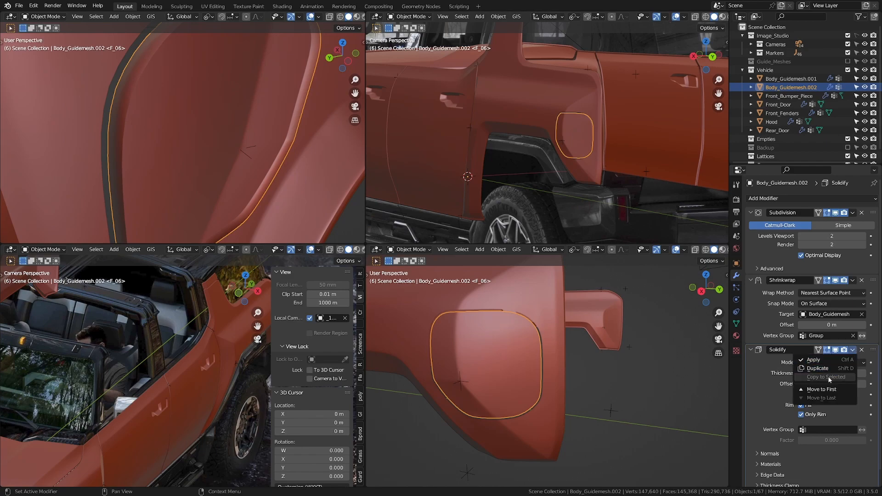
pyautogui.click(813, 372)
pyautogui.scroll(-8, 813, 380)
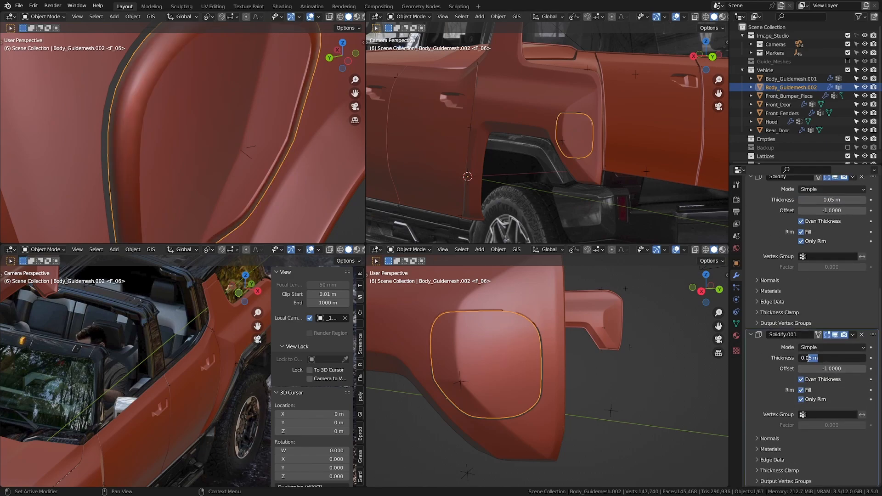
pyautogui.press('Return')
# Select the border edge loop of the flap opening in the body panel's mesh and return to Object Mode
pyautogui.moveTo(152, 143); pyautogui.dragTo(265, 127, button='middle')
pyautogui.click(266, 150)
pyautogui.press('Tab')
pyautogui.hotkey('alt', 'z')
pyautogui.keyDown('alt'); pyautogui.click(225, 92); pyautogui.keyUp('alt')
pyautogui.moveTo(224, 91)
pyautogui.mouseDown(button='middle')
pyautogui.moveTo(235, 114)
pyautogui.moveTo(204, 111)
pyautogui.moveTo(228, 109)
pyautogui.moveTo(192, 120)
pyautogui.moveTo(201, 121)
pyautogui.mouseUp(button='middle')
pyautogui.hotkey('shift', 'z')
pyautogui.press('Tab')
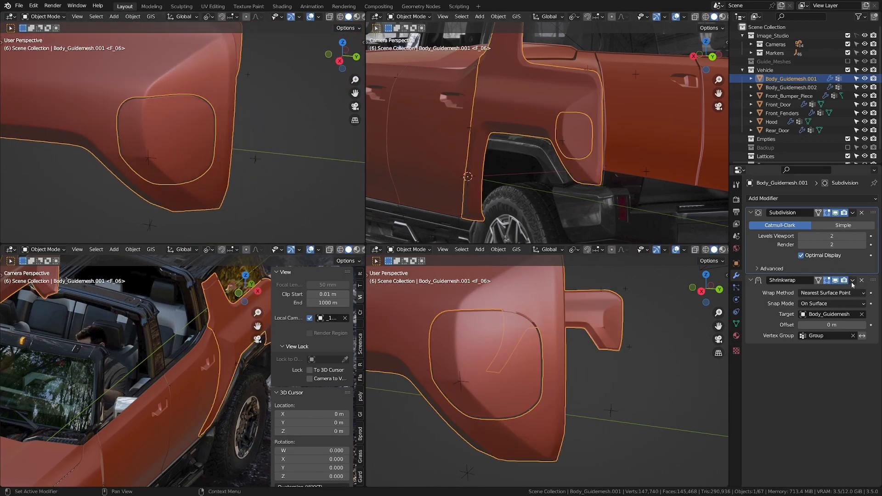
# Duplicate the body panel's Shrinkwrap modifier and apply the copy
pyautogui.click(852, 280)
pyautogui.click(827, 322)
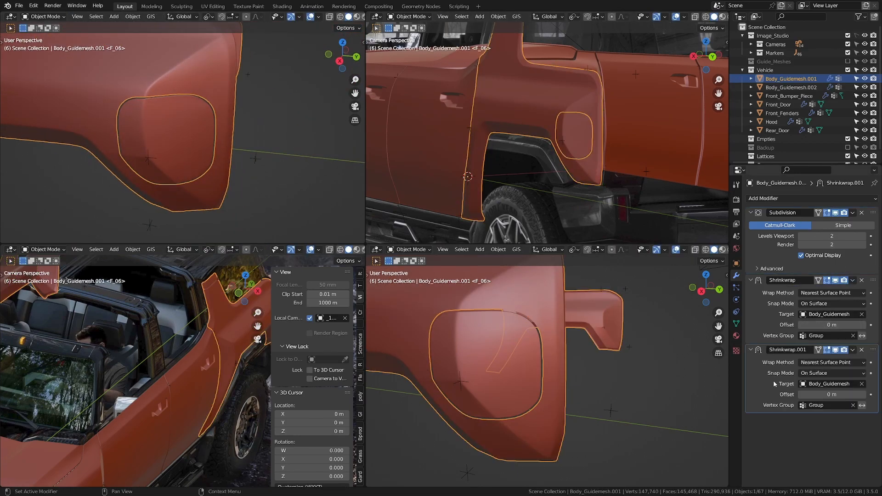
pyautogui.hotkey('ctrl', 'a')
# Select the flap, duplicate its Shrinkwrap modifier and apply the copy
pyautogui.moveTo(250, 162); pyautogui.dragTo(233, 163, button='middle')
pyautogui.scroll(2, 233, 164)
pyautogui.click(210, 160)
pyautogui.scroll(-6, 844, 348)
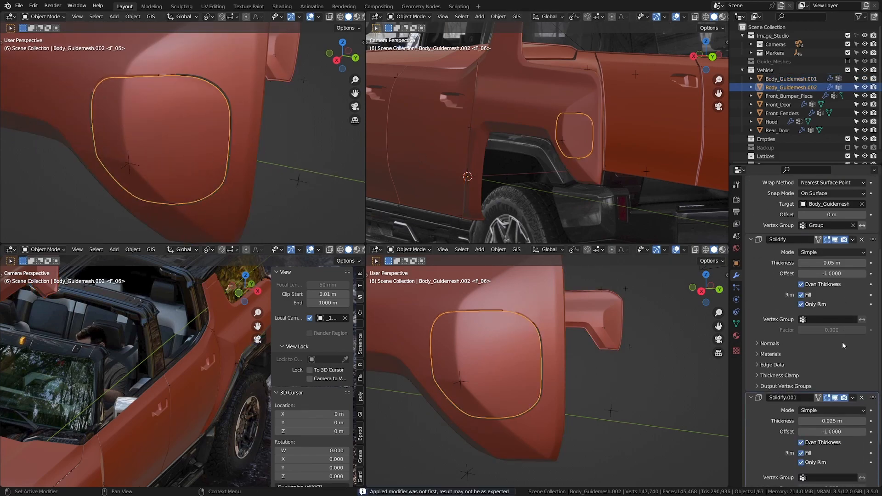
pyautogui.scroll(-3, 845, 350)
pyautogui.scroll(5, 843, 276)
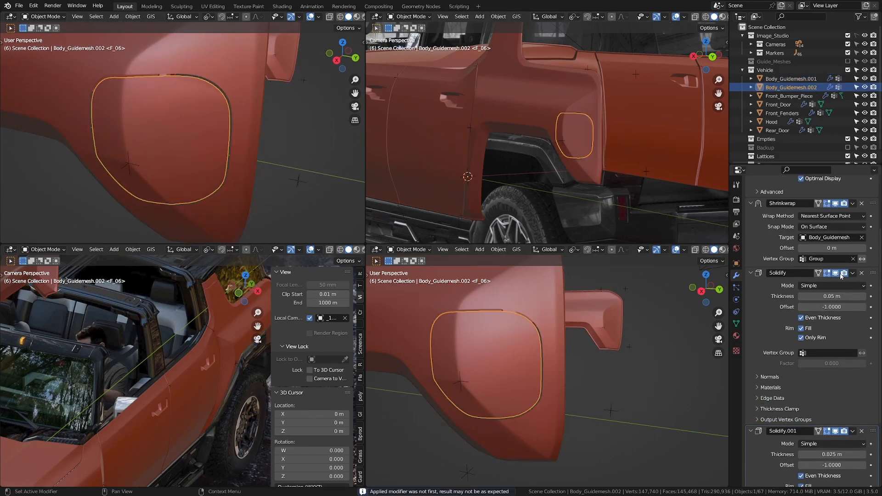
pyautogui.scroll(4, 852, 274)
pyautogui.click(853, 282)
pyautogui.click(823, 309)
pyautogui.moveTo(184, 188); pyautogui.dragTo(158, 184, button='middle')
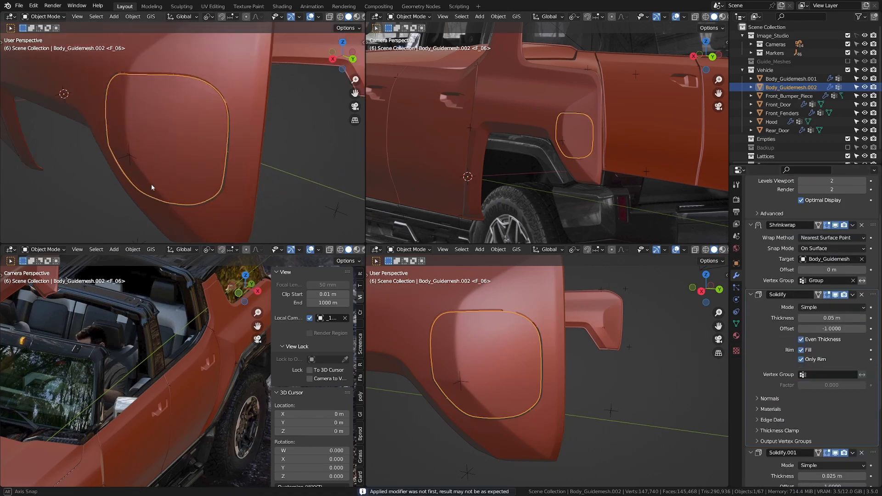
# Select the body panel, enter its mesh and extrude the selected border loop of the flap opening inward along X
pyautogui.scroll(3, 171, 161)
pyautogui.press('Tab')
pyautogui.moveTo(207, 104)
pyautogui.keyDown('shift'); pyautogui.mouseDown(button='middle')
pyautogui.moveTo(177, 158)
pyautogui.moveTo(183, 148)
pyautogui.moveTo(132, 153)
pyautogui.mouseUp(button='middle'); pyautogui.keyUp('shift')
pyautogui.press('Tab')
pyautogui.click(210, 148)
pyautogui.press('Tab')
pyautogui.press('z')
pyautogui.click(185, 154)
pyautogui.moveTo(207, 154)
pyautogui.mouseDown(button='middle')
pyautogui.moveTo(262, 153)
pyautogui.moveTo(186, 143)
pyautogui.mouseUp(button='middle')
pyautogui.scroll(2, 184, 143)
pyautogui.press('e')
pyautogui.press('x')
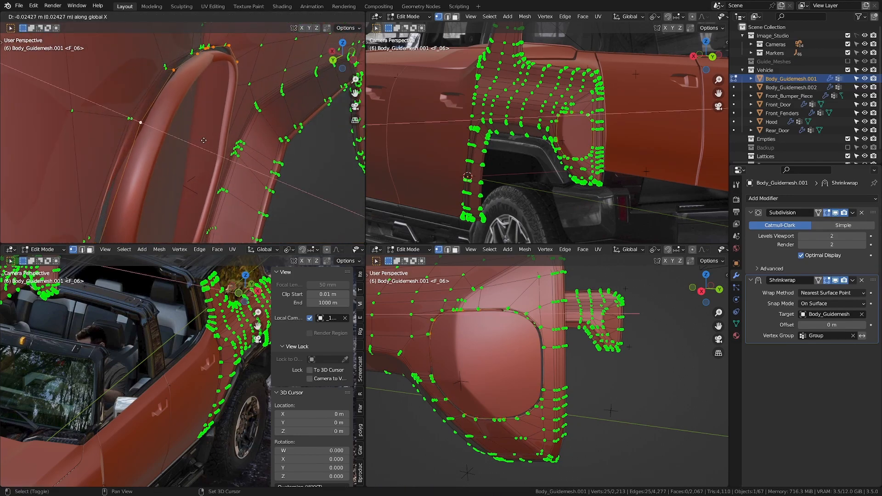
pyautogui.click(23, 110)
# Move the extruded opening loop along X and remove its vertices from the panel's vertex group
pyautogui.moveTo(159, 134); pyautogui.dragTo(194, 129, button='middle')
pyautogui.press('g')
pyautogui.press('x')
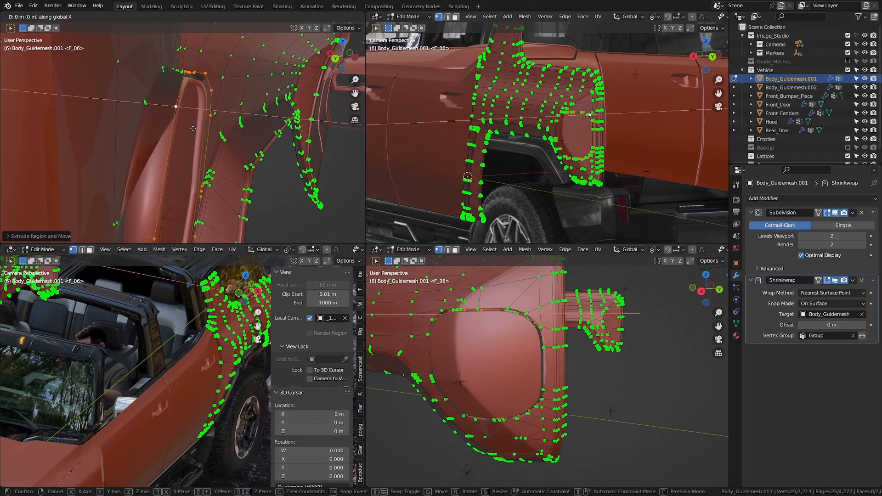
pyautogui.click(172, 100)
pyautogui.click(736, 324)
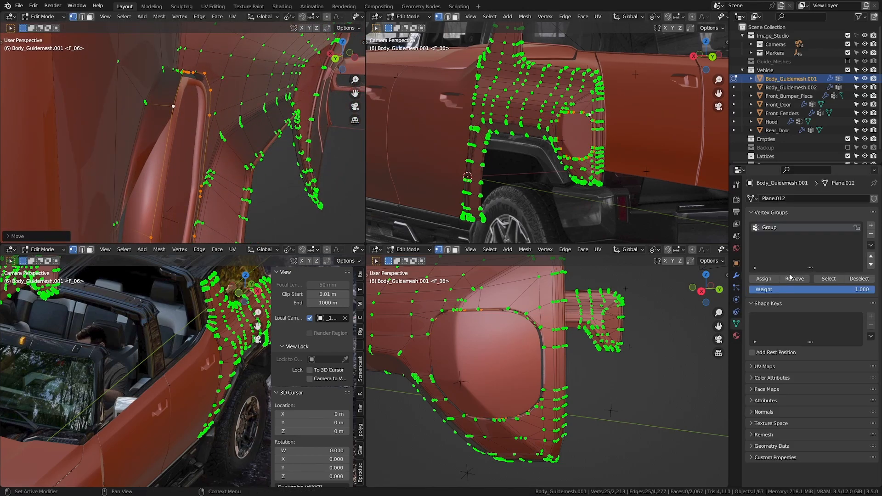
pyautogui.click(792, 279)
# Set the pivot to median point, scale the opening's inner loop outward as a new flange and extrude it once more
pyautogui.moveTo(281, 149); pyautogui.dragTo(204, 146, button='middle')
pyautogui.press('.')
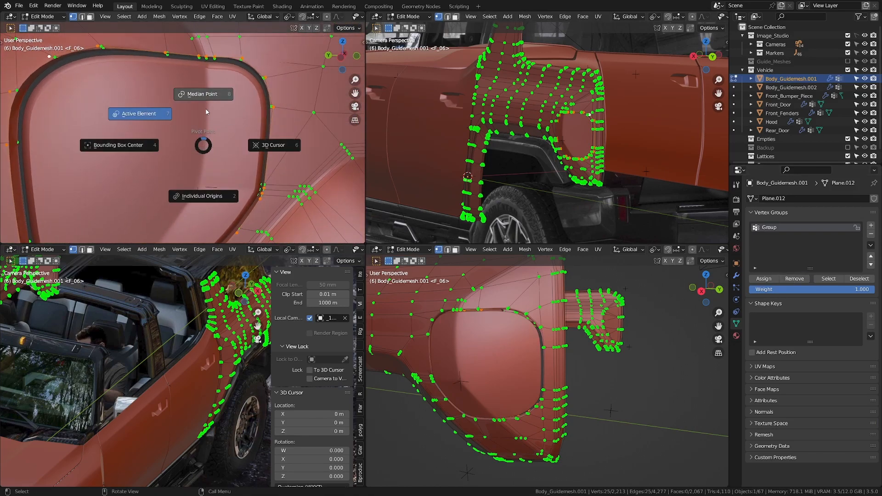
pyautogui.click(206, 112)
pyautogui.scroll(-4, 212, 119)
pyautogui.press('s')
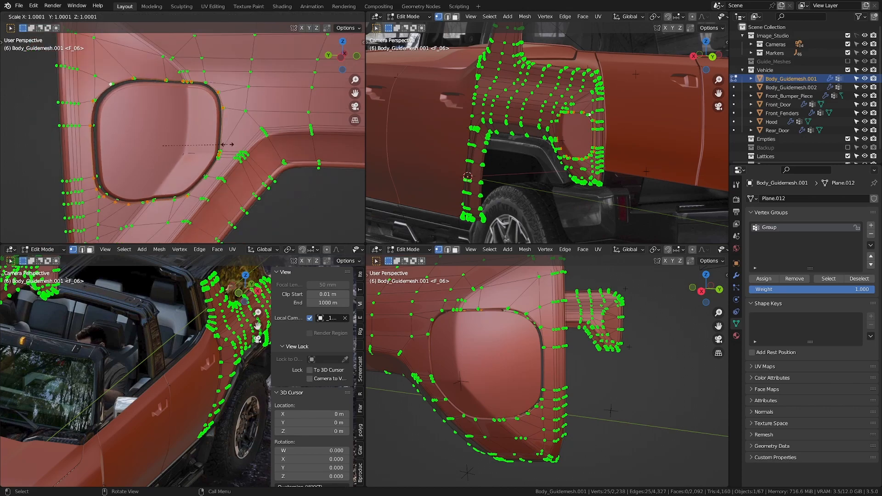
pyautogui.click(258, 135)
pyautogui.scroll(4, 223, 155)
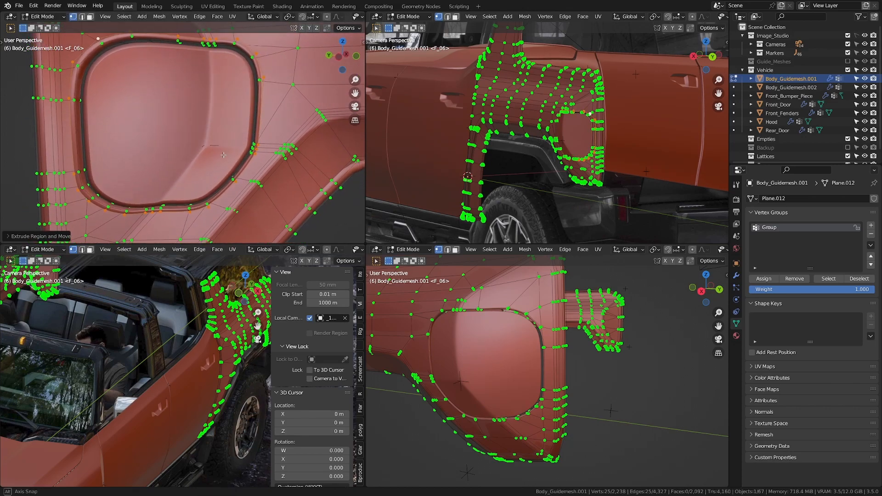
pyautogui.press('e')
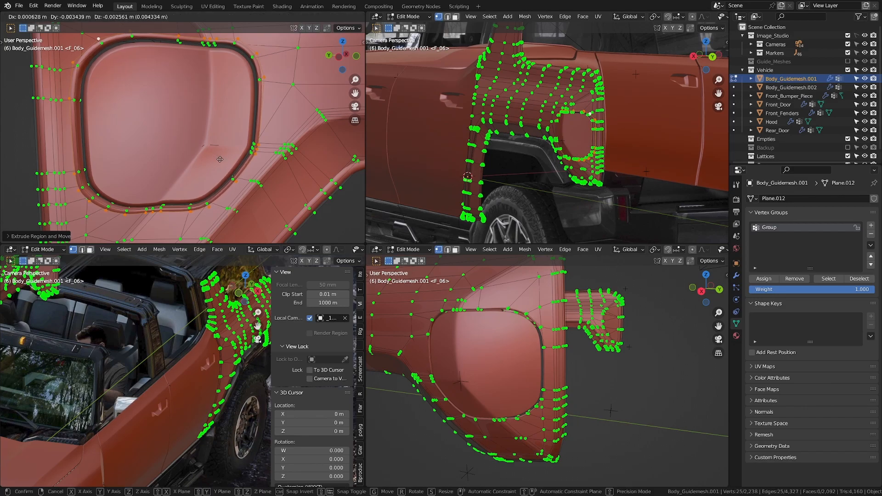
pyautogui.click(220, 159)
# Leave the body panel's mesh, select the flap and apply its first Solidify modifier, the one with 0.05 m thickness
pyautogui.moveTo(121, 119); pyautogui.dragTo(239, 143, button='middle')
pyautogui.press('Tab')
pyautogui.click(239, 142)
pyautogui.click(736, 275)
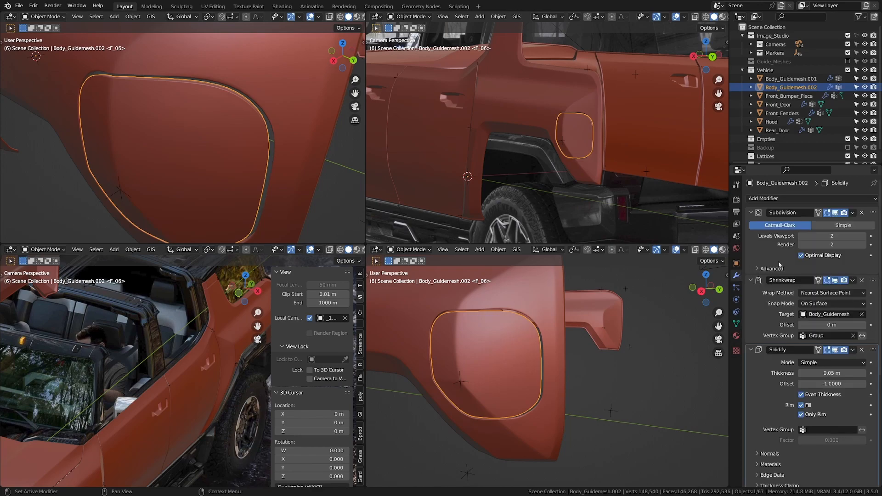
pyautogui.scroll(-4, 766, 340)
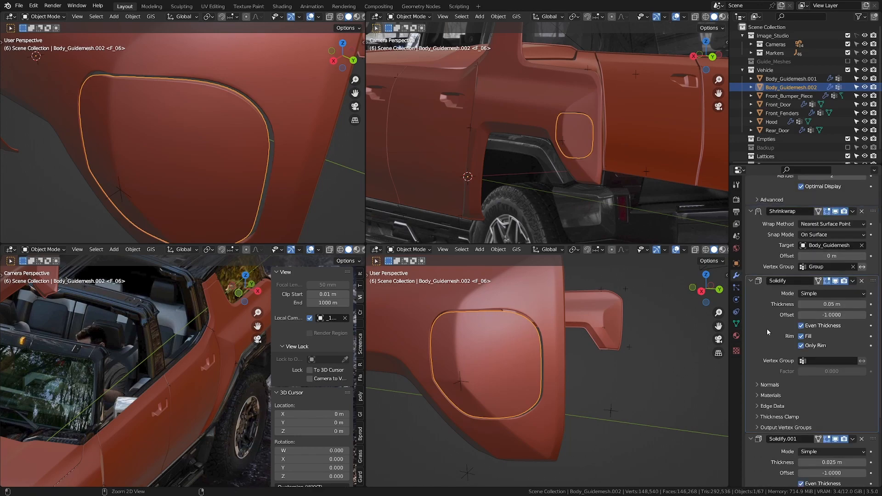
pyautogui.hotkey('ctrl', 'a')
# Select the flap's new inner rim loop, remove it from the vertex group and return to Object Mode
pyautogui.moveTo(174, 152); pyautogui.dragTo(101, 128, button='middle')
pyautogui.press('Tab')
pyautogui.keyDown('alt'); pyautogui.click(128, 91); pyautogui.keyUp('alt')
pyautogui.click(737, 323)
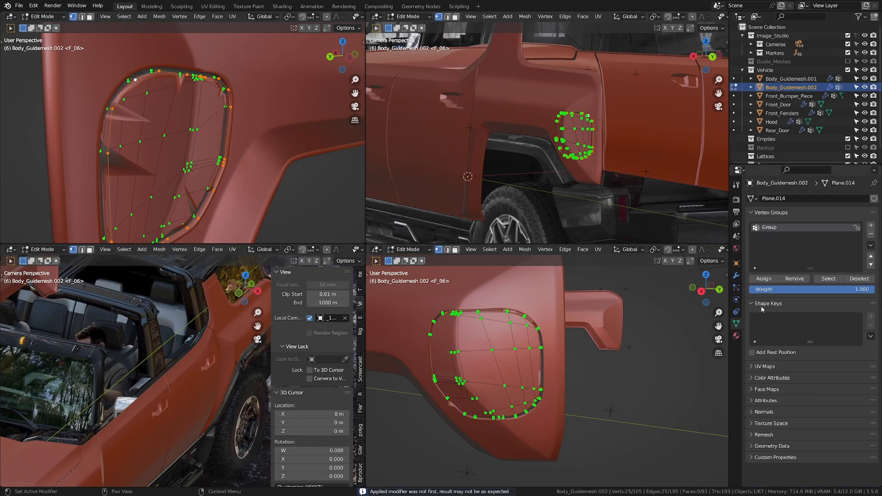
pyautogui.click(805, 281)
pyautogui.moveTo(257, 149); pyautogui.dragTo(223, 199, button='middle')
pyautogui.press('Tab')
pyautogui.press('Tab')
pyautogui.press('Tab')
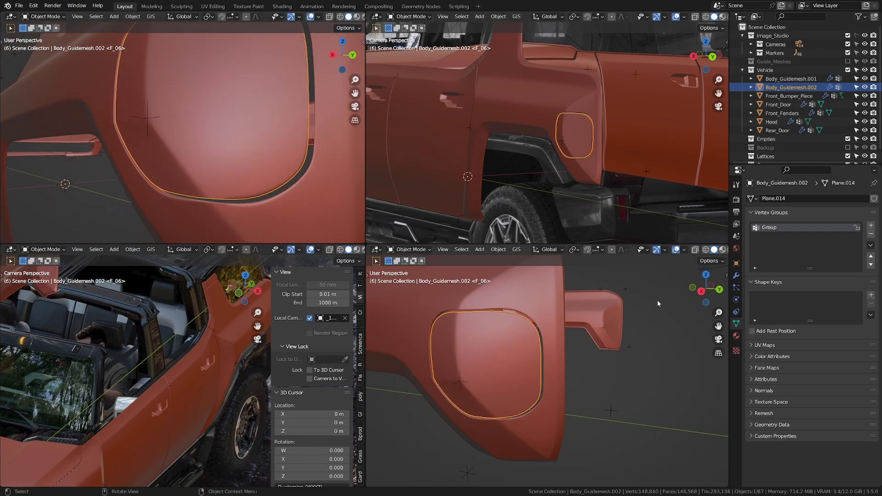
# Apply the flap's remaining 0.025 m Solidify modifier and check the resulting mesh
pyautogui.click(738, 276)
pyautogui.scroll(-1, 779, 385)
pyautogui.hotkey('ctrl', 'a')
pyautogui.moveTo(221, 161); pyautogui.dragTo(411, 229, button='middle')
pyautogui.press('Tab')
pyautogui.press('a')
pyautogui.hotkey('ctrl', 'space')
pyautogui.press('Tab')
# Join the flap into the body panel object and open the combined mesh for editing
pyautogui.scroll(-2, 275, 202)
pyautogui.moveTo(275, 203); pyautogui.dragTo(469, 211, button='middle')
pyautogui.keyDown('shift'); pyautogui.click(514, 139); pyautogui.keyUp('shift')
pyautogui.hotkey('ctrl', 'j')
pyautogui.press('Tab')
# Add a centred loop cut around the rim inside the flap gap
pyautogui.keyDown('shift'); pyautogui.moveTo(515, 140); pyautogui.dragTo(448, 206, button='middle'); pyautogui.keyUp('shift')
pyautogui.scroll(3, 448, 206)
pyautogui.hotkey('alt', 'a')
pyautogui.scroll(-3, 448, 206)
pyautogui.moveTo(200, 226); pyautogui.dragTo(404, 233, button='middle')
pyautogui.scroll(3, 398, 198)
pyautogui.scroll(2, 404, 234)
pyautogui.hotkey('ctrl', 'r')
pyautogui.click(424, 197)
pyautogui.rightClick(424, 197)
# Adjust the selected loops inside the flap gap with Shrink/Fatten by about 0.014 m in the right orthographic view
pyautogui.moveTo(424, 197); pyautogui.dragTo(399, 165, button='middle')
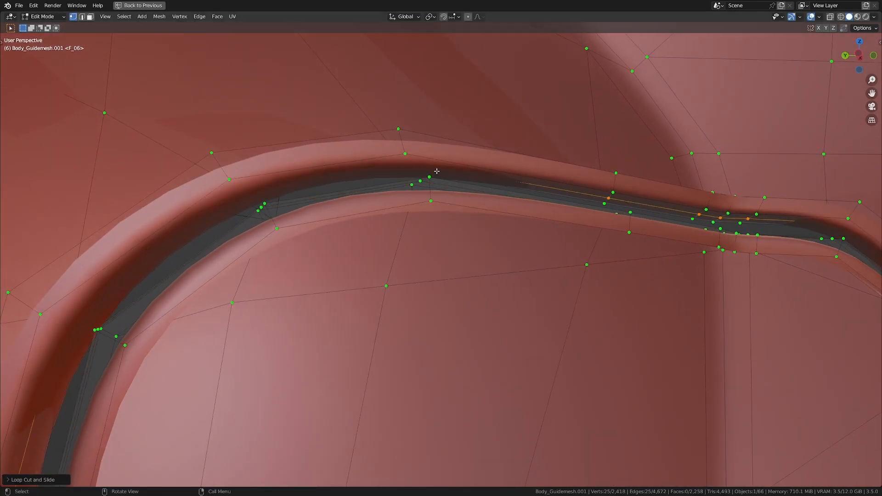
pyautogui.moveTo(441, 191); pyautogui.dragTo(410, 211, button='middle')
pyautogui.hotkey('ctrl', 'space')
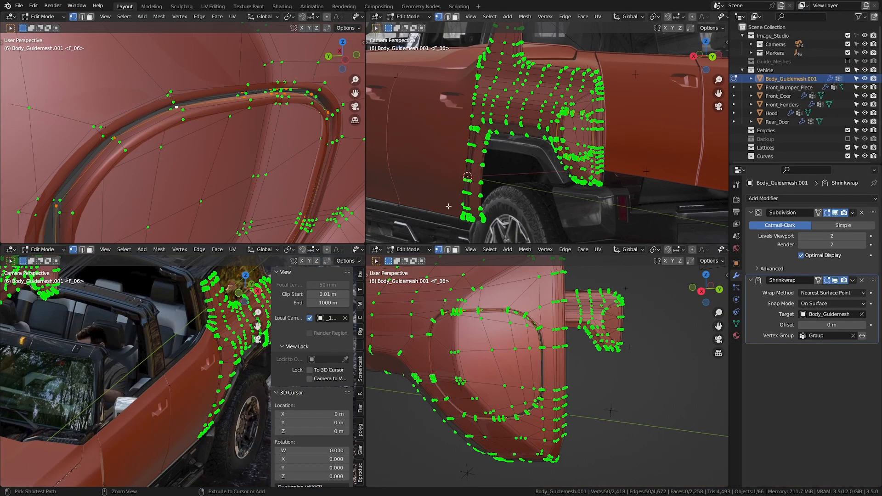
pyautogui.click(736, 323)
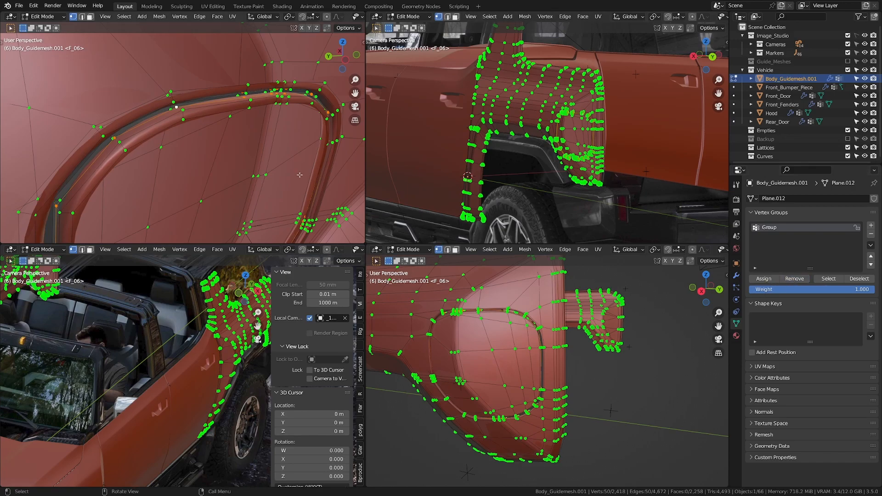
pyautogui.press('KP_3')
pyautogui.hotkey('ctrl', 'alt', 'space')
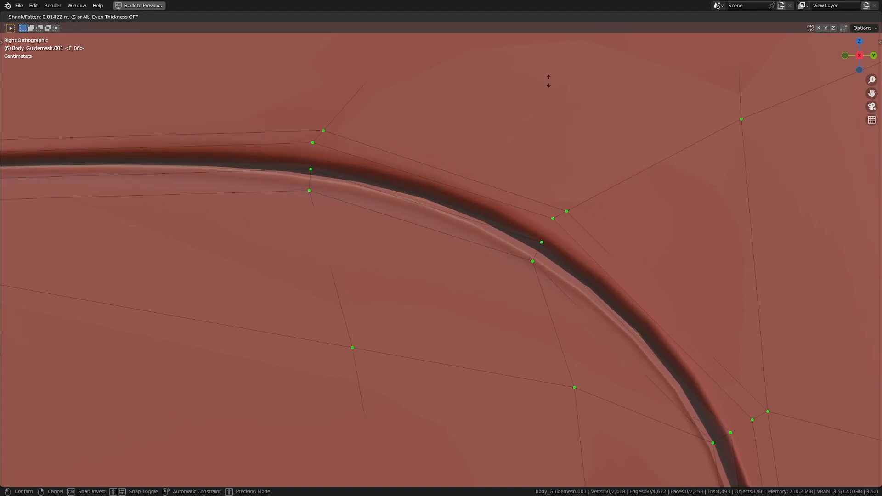
pyautogui.click(549, 81)
# Examine the smoothed flap gap in Object Mode from several angles and distances
pyautogui.scroll(-9, 547, 81)
pyautogui.press('Tab')
pyautogui.moveTo(409, 289); pyautogui.dragTo(465, 254, button='middle')
pyautogui.scroll(-3, 391, 297)
pyautogui.hotkey('alt', 'a')
pyautogui.scroll(-3, 404, 295)
pyautogui.scroll(4, 454, 309)
pyautogui.scroll(2, 454, 308)
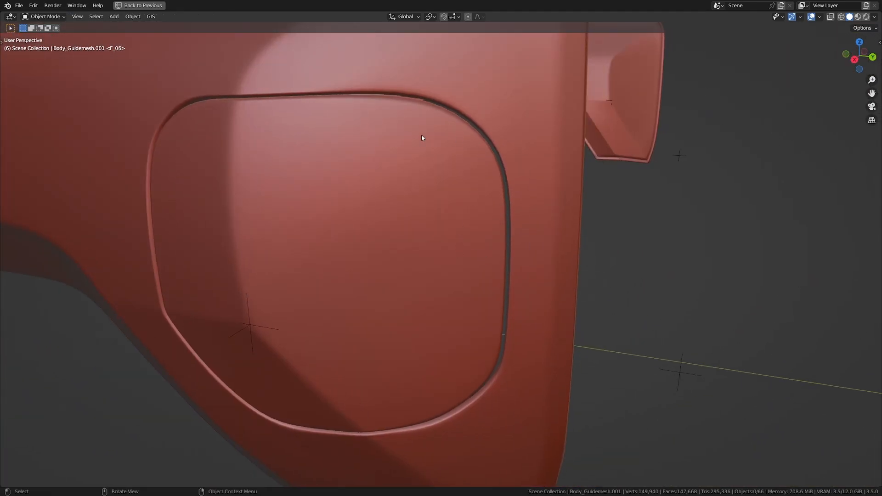
pyautogui.moveTo(436, 179); pyautogui.dragTo(400, 151, button='middle')
# Restore the previous selection, reopen the meshes for editing, select the flap's inner rim loops and delete them
pyautogui.hotkey('ctrl', 'z')
pyautogui.press('Tab')
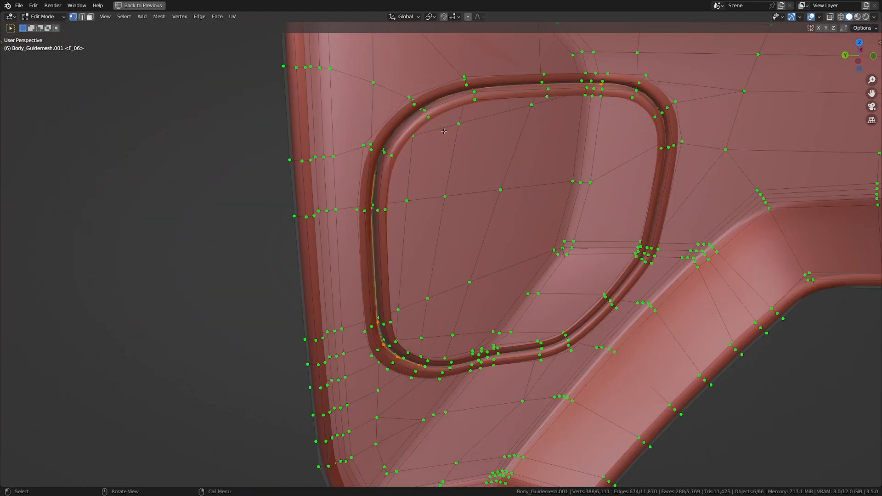
pyautogui.keyDown('shift'); pyautogui.moveTo(436, 124); pyautogui.dragTo(393, 155, button='middle'); pyautogui.keyUp('shift')
pyautogui.scroll(3, 393, 155)
pyautogui.hotkey('alt', 'a')
pyautogui.press('ctrl+KP_Add')
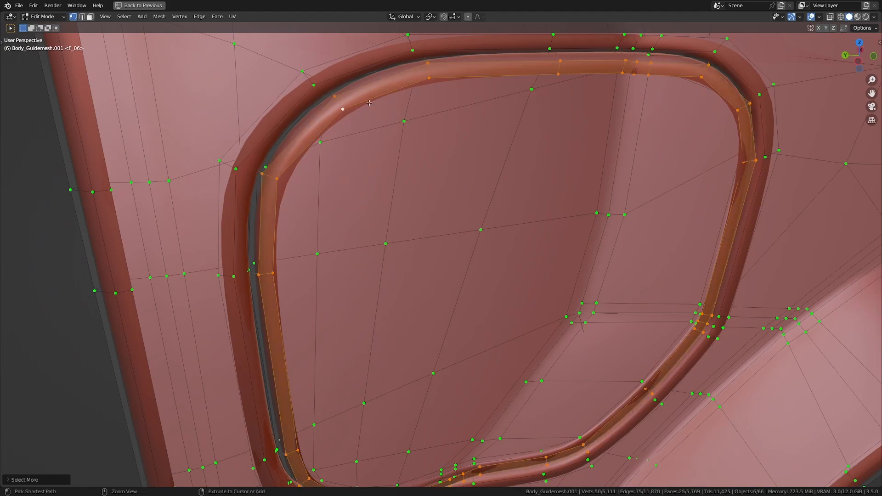
pyautogui.press('ctrl+KP_Add')
pyautogui.moveTo(369, 103); pyautogui.dragTo(434, 150, button='middle')
pyautogui.press('ctrl+KP_Subtract')
pyautogui.press('x')
pyautogui.click(521, 114)
# Try to edge-slide the flap's rim loop in the right view with clamping off
pyautogui.press('KP_3')
pyautogui.press('g')
pyautogui.press('g')
pyautogui.press('c')
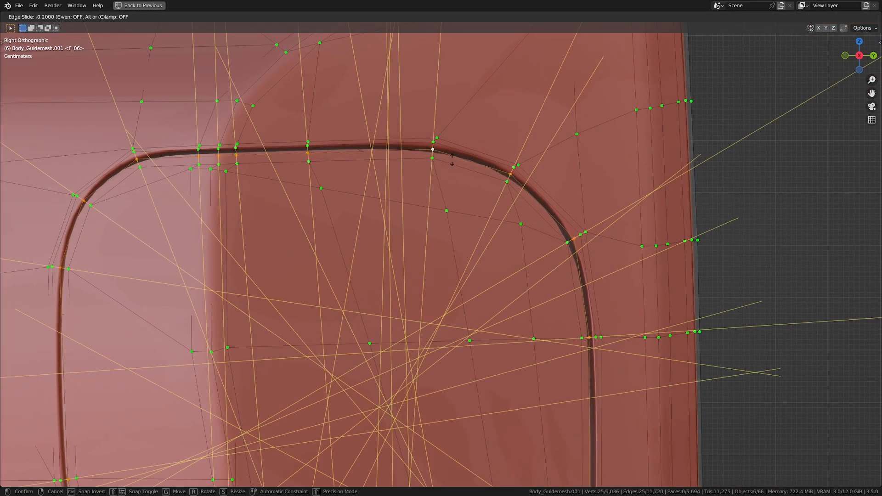
pyautogui.click(454, 154)
pyautogui.moveTo(454, 153); pyautogui.dragTo(432, 184, button='middle')
pyautogui.hotkey('ctrl', 'z')
pyautogui.hotkey('ctrl', 'shift', 'z')
pyautogui.hotkey('ctrl', 'z')
# Examine the flap gap's shading and edge loops in Object Mode and Edit Mode
pyautogui.scroll(-3, 408, 199)
pyautogui.press('Tab')
pyautogui.scroll(-3, 510, 163)
pyautogui.press('Tab')
pyautogui.scroll(7, 445, 210)
pyautogui.keyDown('shift'); pyautogui.moveTo(432, 184); pyautogui.dragTo(477, 237, button='middle'); pyautogui.keyUp('shift')
pyautogui.scroll(3, 418, 198)
pyautogui.scroll(-6, 427, 205)
pyautogui.press('a')
pyautogui.press('a')
pyautogui.scroll(3, 462, 218)
# Select the body panel's outer edge loop around the flap opening and slide it outward with clamping off
pyautogui.keyDown('alt'); pyautogui.click(463, 211); pyautogui.keyUp('alt')
pyautogui.scroll(-5, 464, 212)
pyautogui.scroll(1, 476, 236)
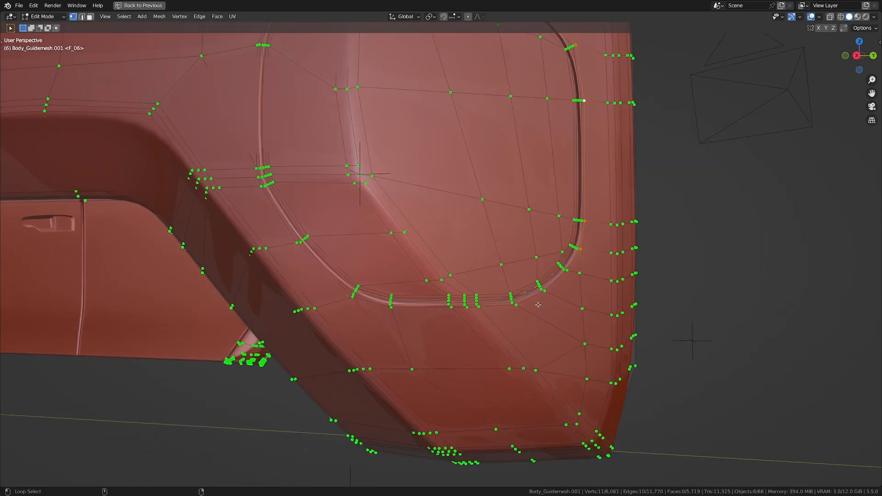
pyautogui.moveTo(264, 159); pyautogui.dragTo(300, 206, button='middle')
pyautogui.keyDown('alt'); pyautogui.keyDown('shift'); pyautogui.click(297, 104); pyautogui.keyUp('shift'); pyautogui.keyUp('alt')
pyautogui.press('g')
pyautogui.press('g')
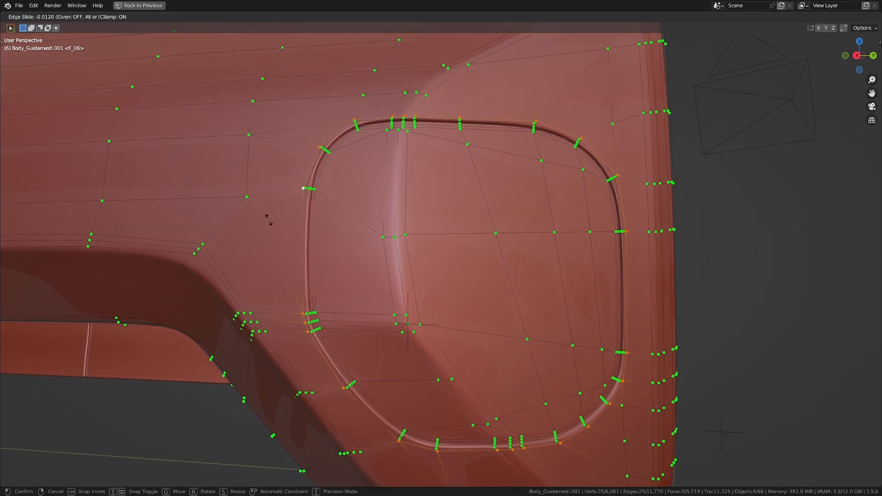
pyautogui.press('c')
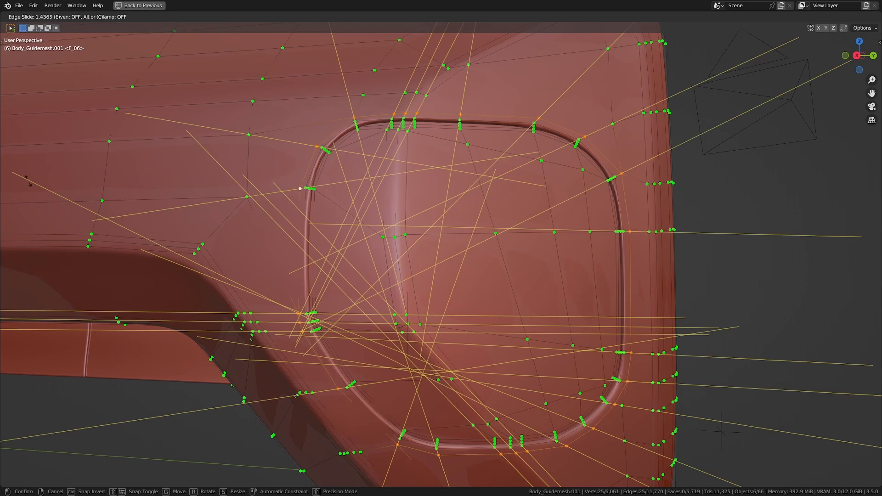
pyautogui.click(75, 184)
# Add a supporting loop cut to the body panel just inside the widened outer loop of the flap opening
pyautogui.keyDown('shift'); pyautogui.moveTo(340, 185); pyautogui.dragTo(360, 228, button='middle'); pyautogui.keyUp('shift')
pyautogui.scroll(4, 339, 238)
pyautogui.hotkey('ctrl', 'r')
pyautogui.click(287, 164)
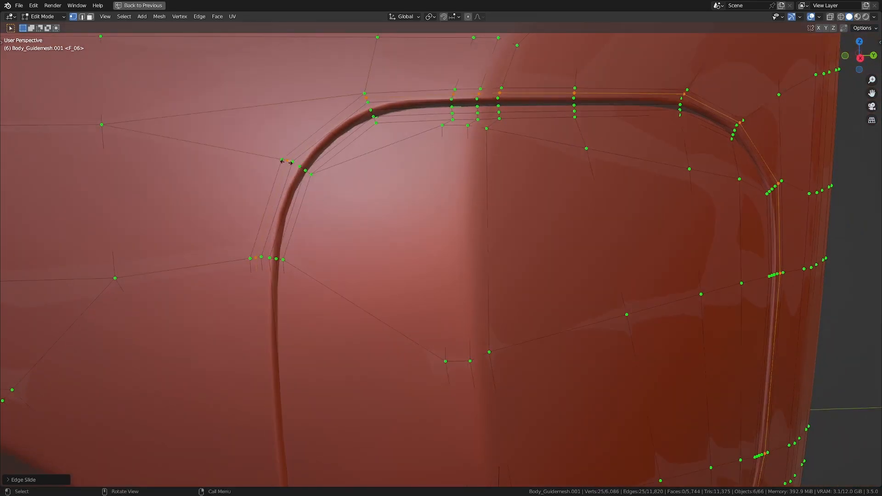
pyautogui.press('Tab')
pyautogui.scroll(-4, 512, 220)
pyautogui.moveTo(561, 220); pyautogui.dragTo(424, 239, button='middle')
# Select the joined body panel, separate the flap's linked geometry into its own object and select that flap
pyautogui.hotkey('alt', 'a')
pyautogui.scroll(-3, 423, 239)
pyautogui.click(423, 239)
pyautogui.press('Tab')
pyautogui.scroll(2, 386, 239)
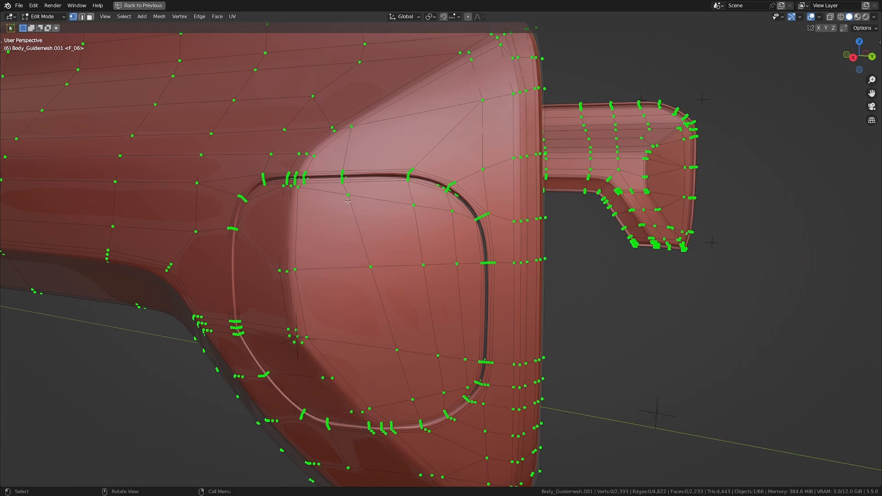
pyautogui.press('l')
pyautogui.press('p')
pyautogui.click(348, 200)
pyautogui.press('Tab')
pyautogui.click(371, 243)
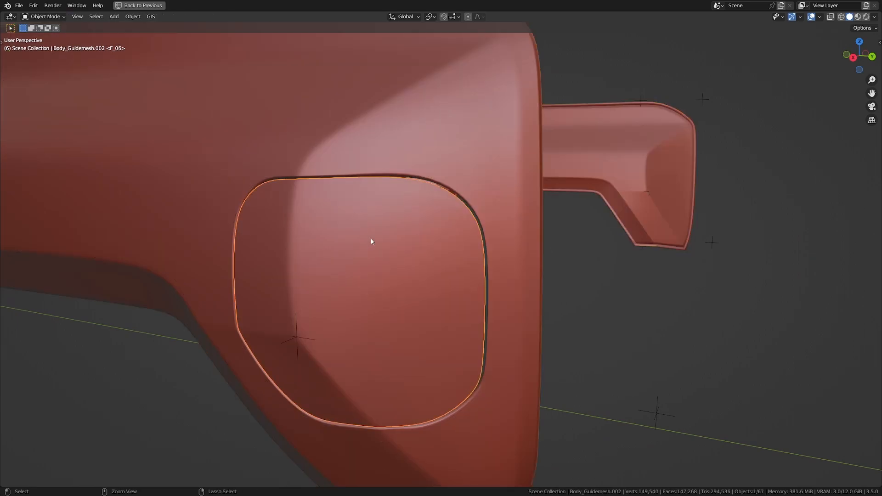
# Add a Solidify modifier to the separated flap with 0.05 m thickness, even thickness and only the rim
pyautogui.hotkey('ctrl', 'space')
pyautogui.click(737, 274)
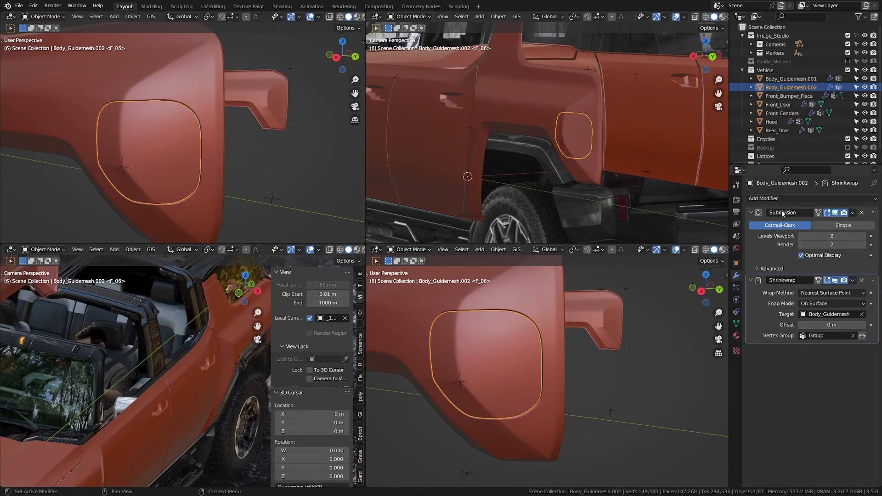
pyautogui.click(784, 199)
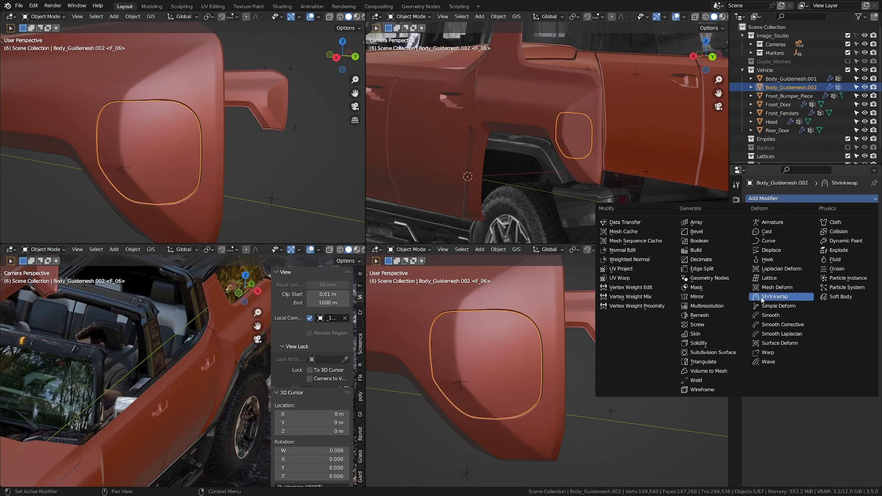
pyautogui.click(699, 343)
pyautogui.scroll(-1, 829, 358)
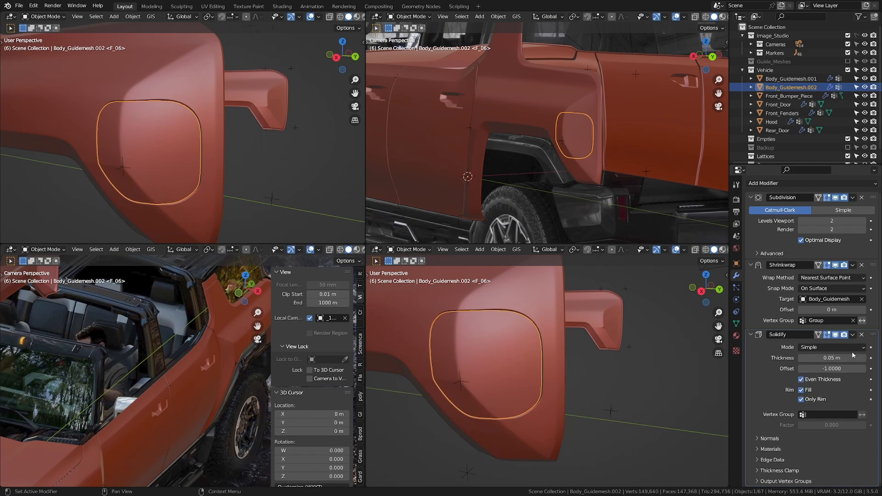
# Duplicate the separated flap's Solidify modifier and set the copy's thickness to 0.025 m
pyautogui.click(853, 334)
pyautogui.click(822, 353)
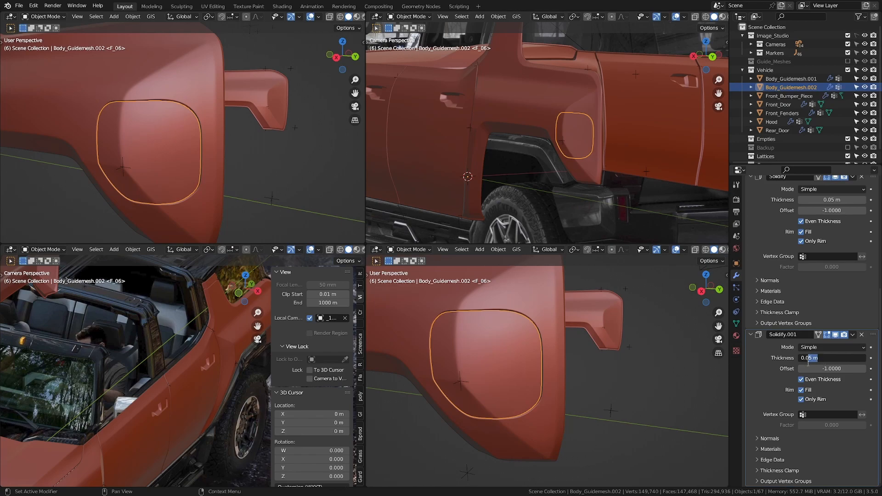
pyautogui.moveTo(182, 158)
pyautogui.mouseDown(button='middle')
pyautogui.moveTo(146, 159)
pyautogui.moveTo(110, 127)
pyautogui.moveTo(189, 172)
pyautogui.mouseUp(button='middle')
pyautogui.scroll(1, 189, 172)
pyautogui.scroll(4, 804, 332)
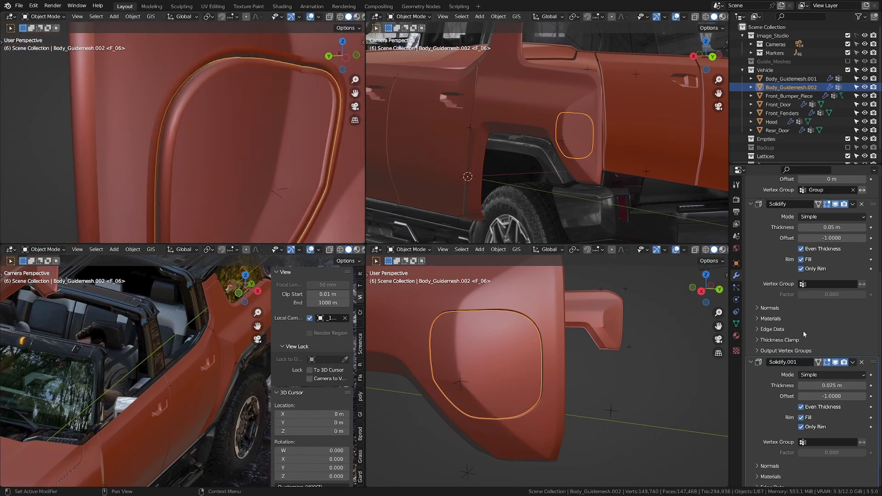
# Apply the flap's 0.05 m Solidify modifier and remove the selected rim loop from the vertex group
pyautogui.hotkey('ctrl', 'a')
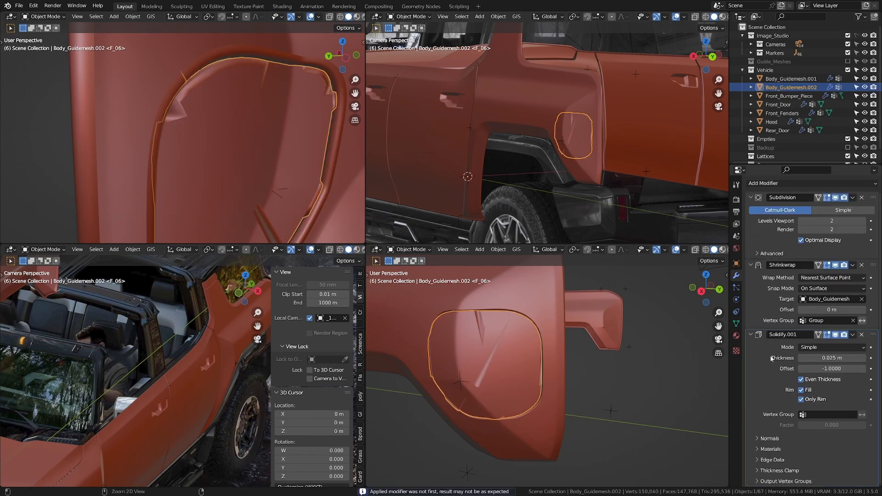
pyautogui.press('Tab')
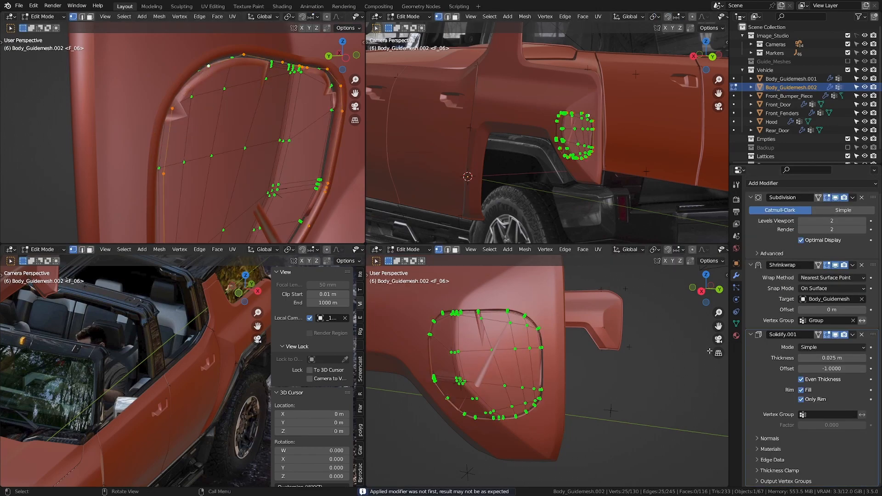
pyautogui.click(737, 324)
pyautogui.press('Tab')
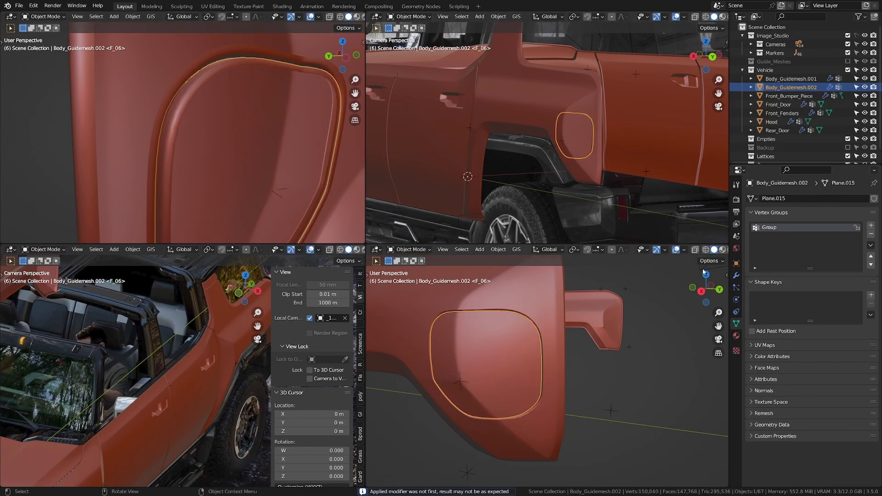
# Apply the separated flap's remaining Solidify modifier
pyautogui.click(737, 264)
pyautogui.click(737, 276)
pyautogui.hotkey('ctrl', 'a')
pyautogui.moveTo(257, 152); pyautogui.dragTo(283, 122, button='middle')
pyautogui.scroll(3, 213, 164)
pyautogui.press('Tab')
pyautogui.doubleClick(253, 101)
pyautogui.press('Tab')
# Try to dissolve an edge loop along the rim of the body panel's opening
pyautogui.click(178, 92)
pyautogui.press('Tab')
pyautogui.hotkey('shift', 'z')
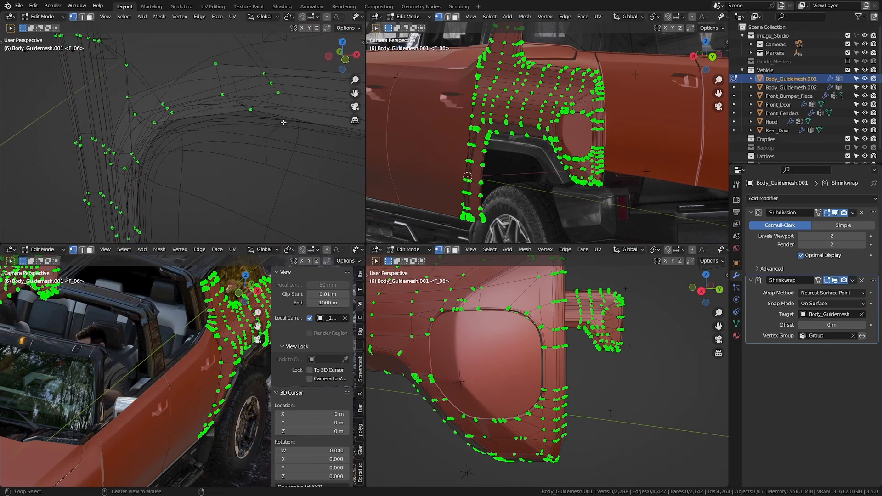
pyautogui.keyDown('alt'); pyautogui.click(284, 123); pyautogui.keyUp('alt')
pyautogui.press('x')
pyautogui.click(263, 180)
pyautogui.moveTo(263, 181); pyautogui.dragTo(217, 86, button='middle')
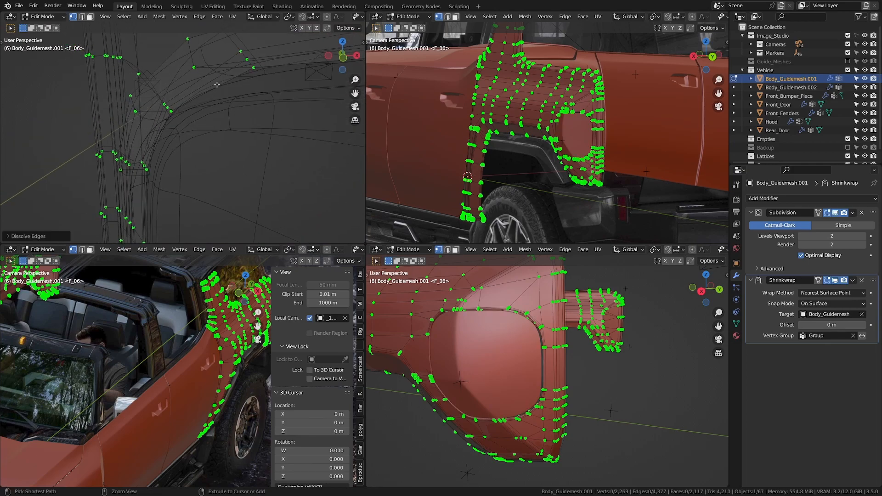
# Join the flap back into the body panel object and open the combined mesh for editing in solid shading
pyautogui.press('Tab')
pyautogui.click(295, 140)
pyautogui.keyDown('shift'); pyautogui.click(264, 77); pyautogui.keyUp('shift')
pyautogui.hotkey('ctrl', 'j')
pyautogui.press('Tab')
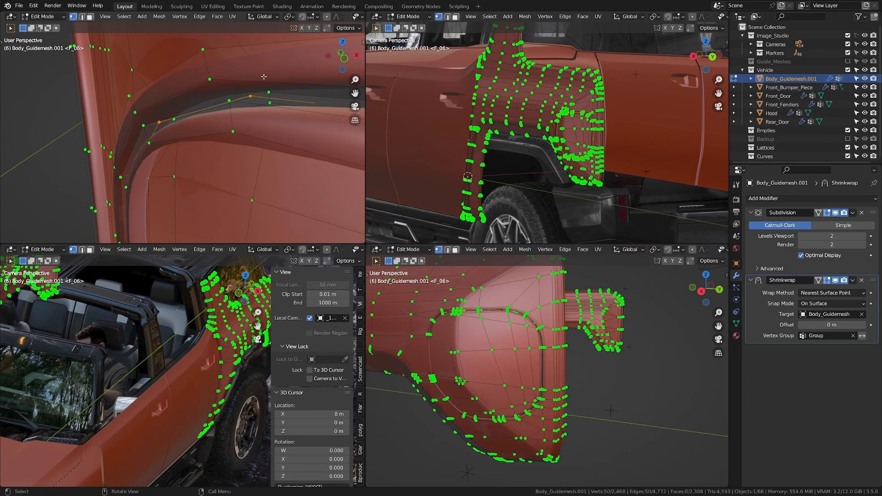
pyautogui.hotkey('shift', 'z')
pyautogui.press('z')
pyautogui.click(315, 118)
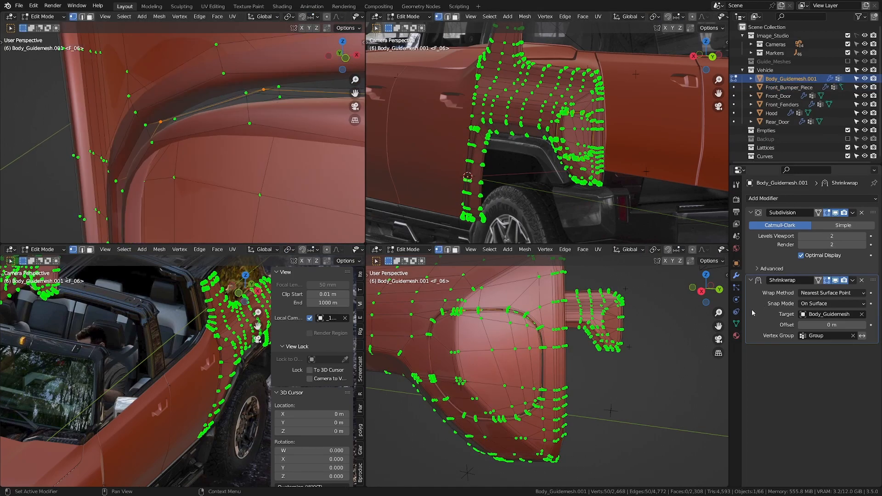
# Shrink/Fatten the two selected rim loops in the gap by about 0.012 m
pyautogui.click(736, 324)
pyautogui.press('KP_3')
pyautogui.hotkey('shift', 'z')
pyautogui.scroll(-7, 228, 190)
pyautogui.keyDown('shift'); pyautogui.moveTo(228, 191); pyautogui.dragTo(299, 74, button='middle'); pyautogui.keyUp('shift')
pyautogui.scroll(-4, 299, 74)
pyautogui.hotkey('shift', 'z')
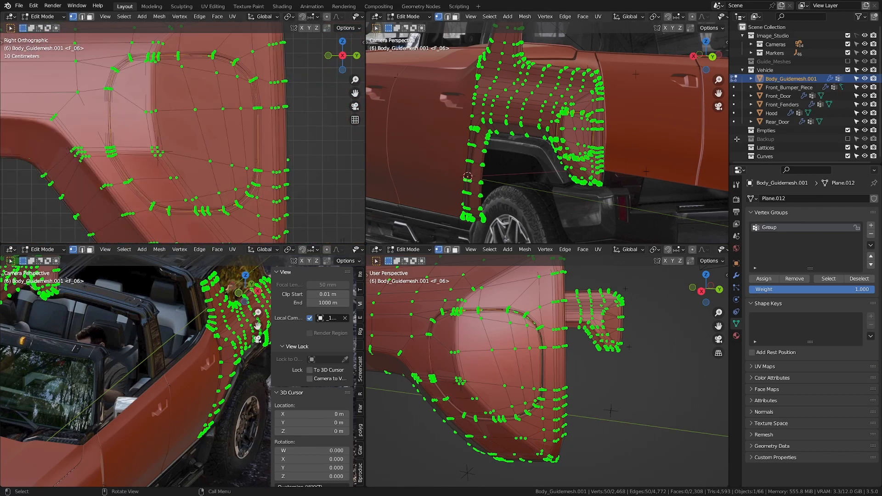
pyautogui.scroll(2, 244, 83)
pyautogui.hotkey('ctrl', 'space')
pyautogui.scroll(8, 355, 191)
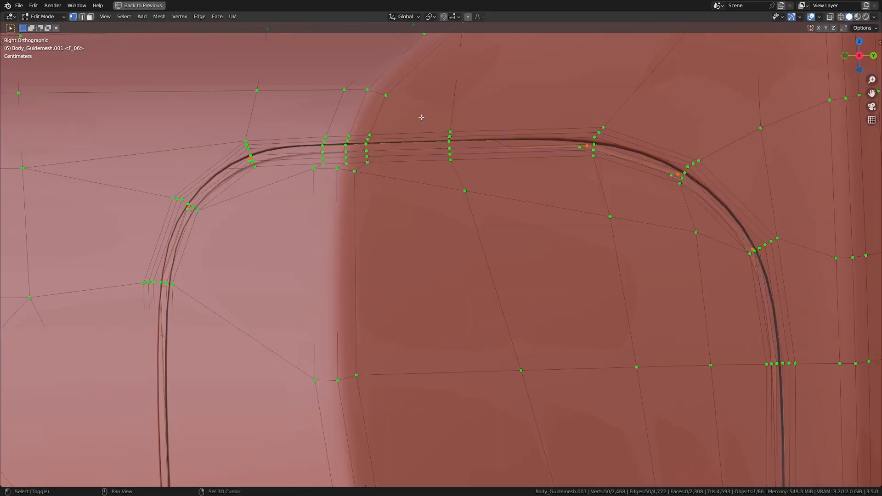
pyautogui.press('g')
pyautogui.hotkey('alt', 's')
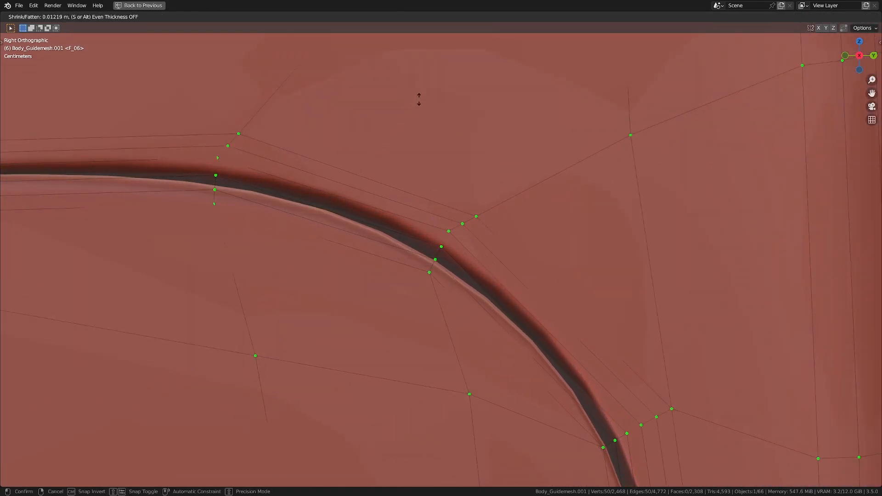
pyautogui.click(419, 99)
pyautogui.scroll(-10, 419, 100)
pyautogui.keyDown('shift'); pyautogui.moveTo(386, 308); pyautogui.dragTo(395, 196, button='middle'); pyautogui.keyUp('shift')
pyautogui.moveTo(395, 197); pyautogui.dragTo(379, 199, button='middle')
pyautogui.press('Tab')
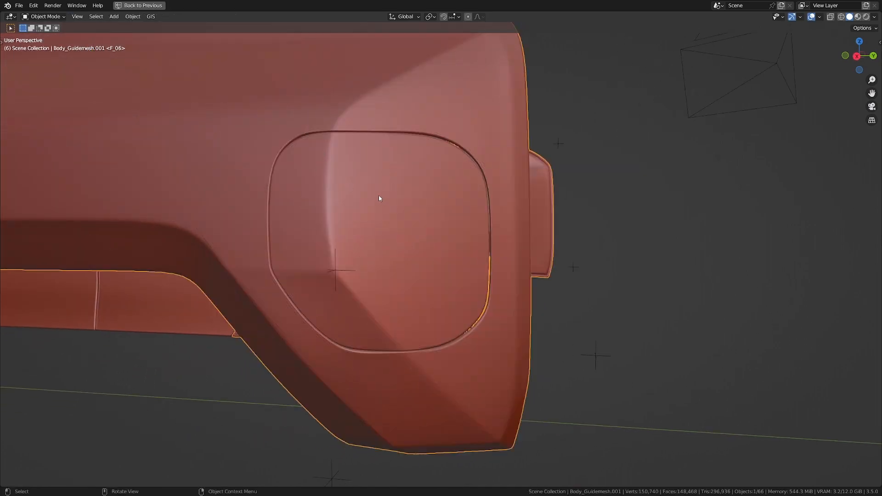
# Readjust the two selected rim loops with Shrink/Fatten to refine the gap around the flap
pyautogui.scroll(4, 390, 216)
pyautogui.moveTo(404, 230); pyautogui.dragTo(396, 256, button='middle')
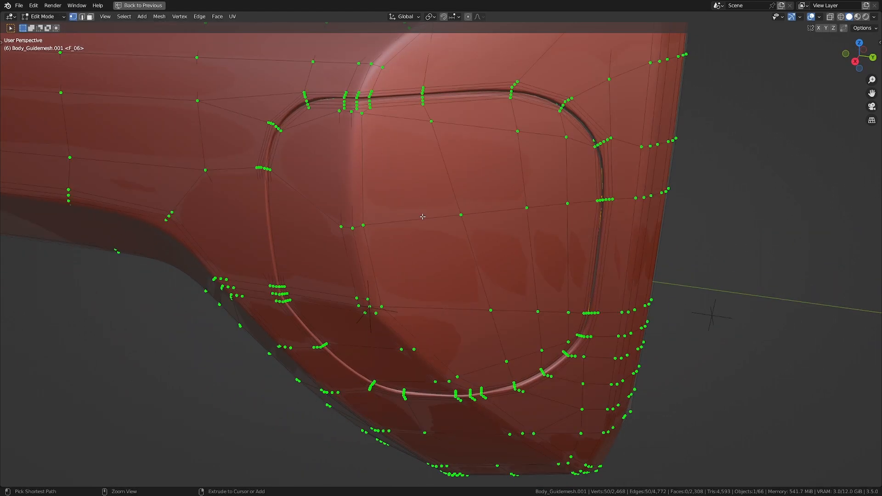
pyautogui.click(423, 209)
pyautogui.press('Tab')
pyautogui.scroll(8, 452, 170)
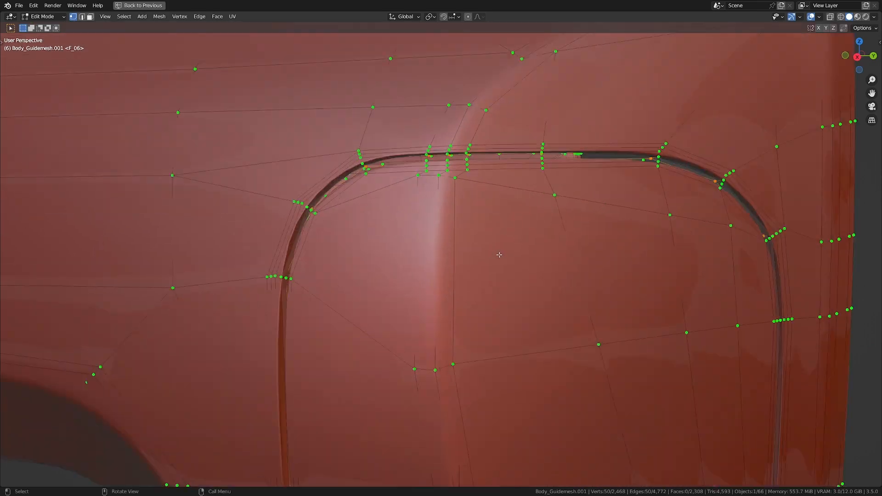
pyautogui.keyDown('shift'); pyautogui.moveTo(527, 220); pyautogui.dragTo(496, 268, button='middle'); pyautogui.keyUp('shift')
pyautogui.scroll(2, 418, 211)
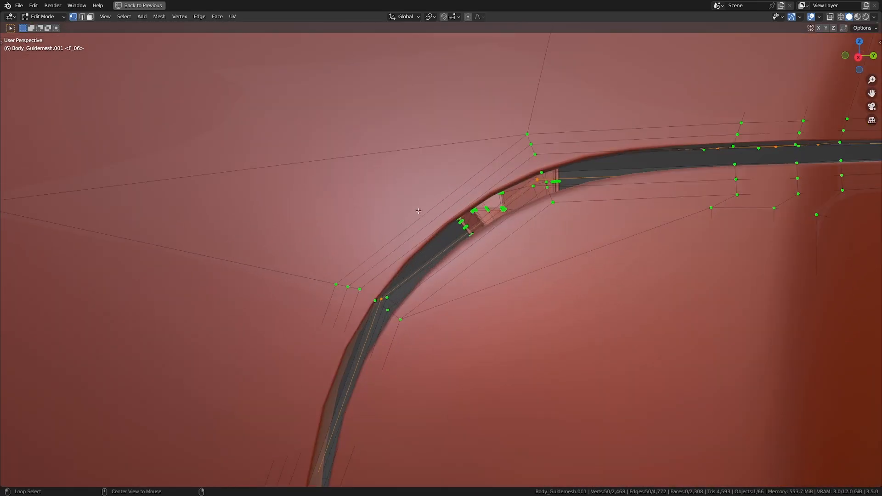
pyautogui.click(422, 161)
pyautogui.scroll(-5, 441, 317)
pyautogui.keyDown('shift'); pyautogui.moveTo(441, 317); pyautogui.dragTo(439, 166, button='middle'); pyautogui.keyUp('shift')
pyautogui.press('Tab')
pyautogui.scroll(-4, 439, 169)
pyautogui.moveTo(536, 201); pyautogui.dragTo(359, 186, button='middle')
# Select the flap's linked geometry in wireframe and deselect its front part, leaving only the rear half selected
pyautogui.press('Tab')
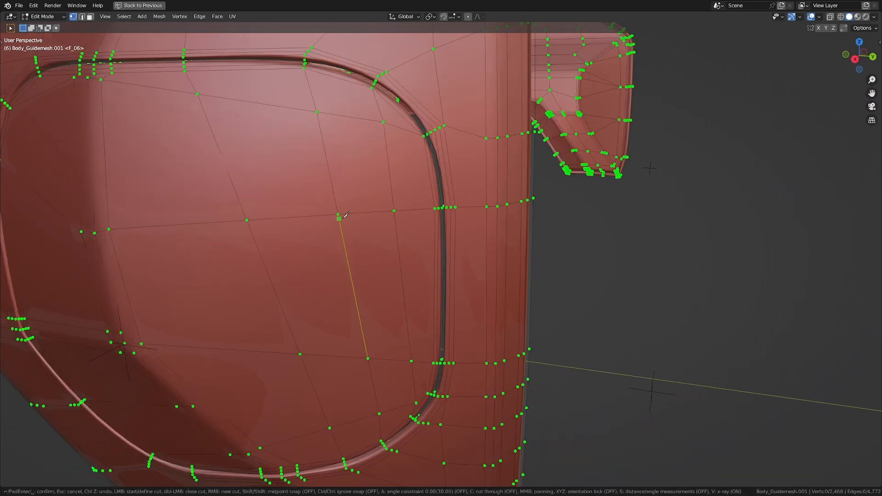
pyautogui.press('Escape')
pyautogui.press('l')
pyautogui.scroll(-2, 343, 218)
pyautogui.press('z')
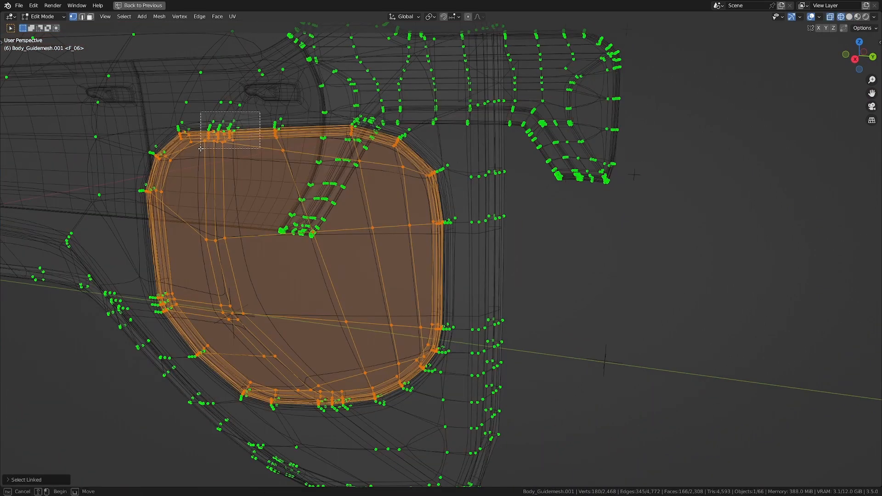
pyautogui.keyDown('ctrl'); pyautogui.moveTo(232, 127); pyautogui.dragTo(4, 329); pyautogui.keyUp('ctrl')
pyautogui.keyDown('ctrl'); pyautogui.moveTo(140, 315); pyautogui.dragTo(303, 425); pyautogui.keyUp('ctrl')
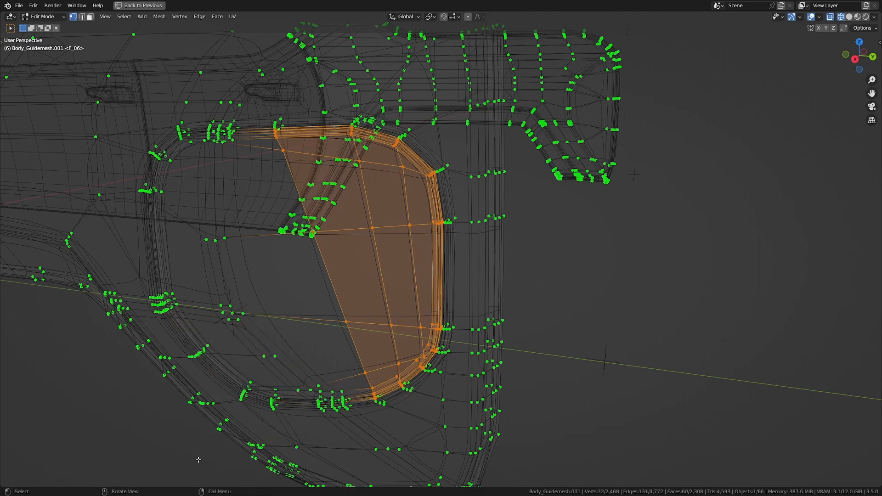
# Nudge the flap's rear half slightly along the global Y and X axes to even the gap there
pyautogui.hotkey('shift', 'z')
pyautogui.scroll(6, 357, 315)
pyautogui.press('g')
pyautogui.press('y')
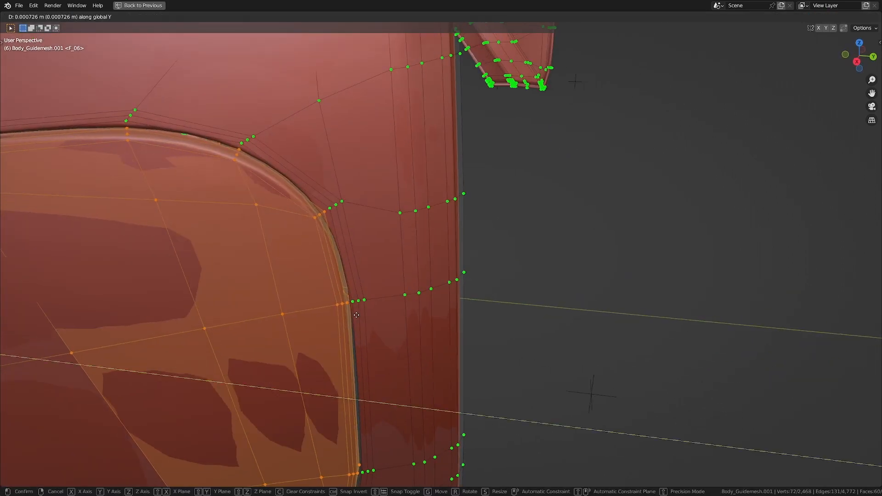
pyautogui.click(378, 305)
pyautogui.moveTo(378, 305); pyautogui.dragTo(333, 301, button='middle')
pyautogui.press('g')
pyautogui.press('x')
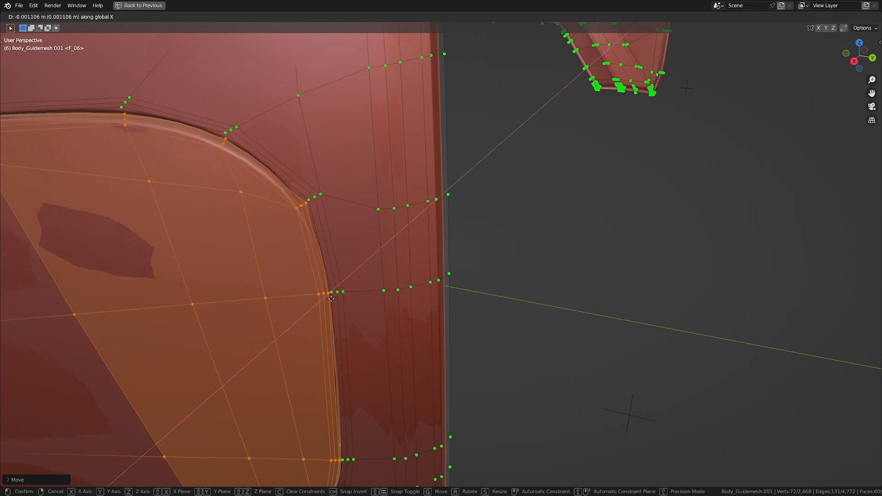
pyautogui.click(356, 282)
pyautogui.press('Tab')
pyautogui.moveTo(367, 272)
pyautogui.mouseDown(button='middle')
pyautogui.moveTo(391, 262)
pyautogui.moveTo(382, 244)
pyautogui.moveTo(382, 255)
pyautogui.moveTo(347, 230)
pyautogui.moveTo(344, 206)
pyautogui.moveTo(352, 246)
pyautogui.mouseUp(button='middle')
pyautogui.scroll(-2, 381, 264)
# Select the flap's linked geometry and deselect its lower part, leaving only the upper half selected
pyautogui.press('Tab')
pyautogui.press('Tab')
pyautogui.scroll(-2, 380, 254)
pyautogui.press('Tab')
pyautogui.press('Escape')
pyautogui.press('l')
pyautogui.scroll(-2, 330, 200)
pyautogui.hotkey('shift', 'z')
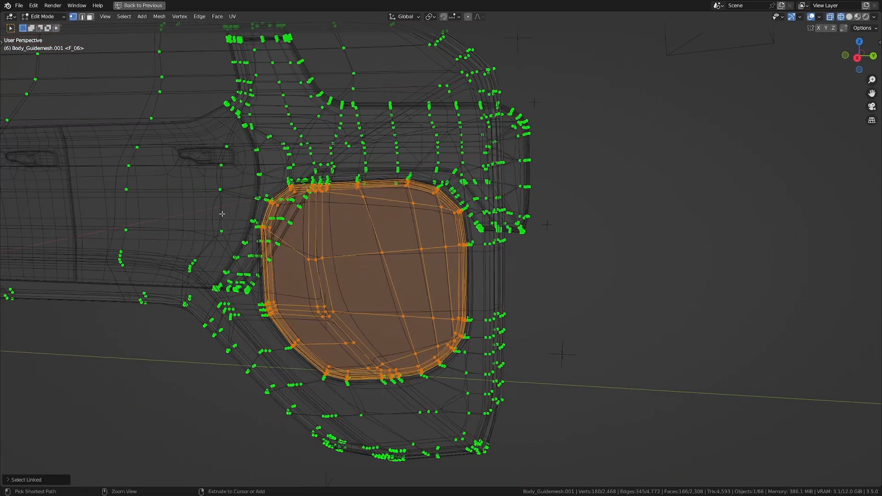
pyautogui.keyDown('ctrl'); pyautogui.moveTo(218, 269); pyautogui.dragTo(599, 487); pyautogui.keyUp('ctrl')
# Move the flap's upper half slightly along the global Z axis to even the gap along its upper edge
pyautogui.hotkey('shift', 'z')
pyautogui.moveTo(459, 331)
pyautogui.mouseDown(button='middle')
pyautogui.moveTo(453, 335)
pyautogui.moveTo(467, 321)
pyautogui.mouseUp(button='middle')
pyautogui.scroll(5, 441, 312)
pyautogui.press('g')
pyautogui.press('z')
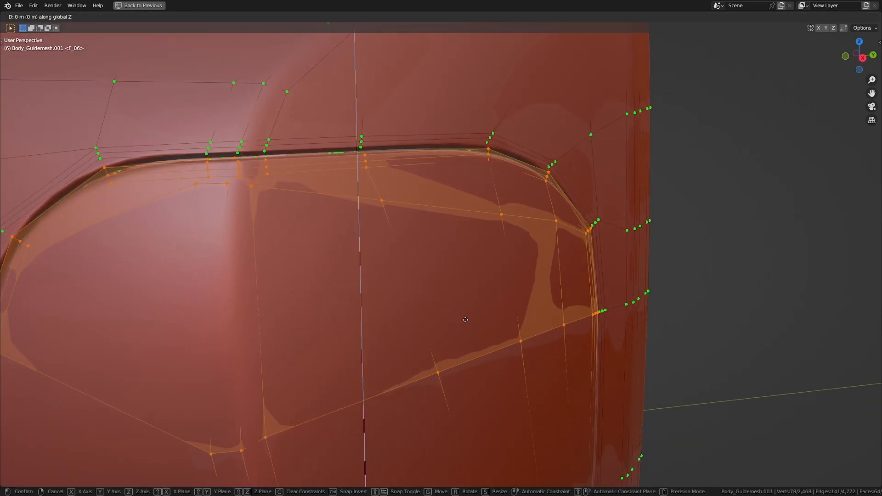
pyautogui.click(465, 305)
pyautogui.press('Tab')
pyautogui.moveTo(364, 302); pyautogui.dragTo(437, 302, button='middle')
pyautogui.scroll(-5, 432, 316)
# Select the flap's linked geometry and deselect its upper part, leaving only the vertices near the lower edge selected
pyautogui.press('Tab')
pyautogui.scroll(6, 437, 302)
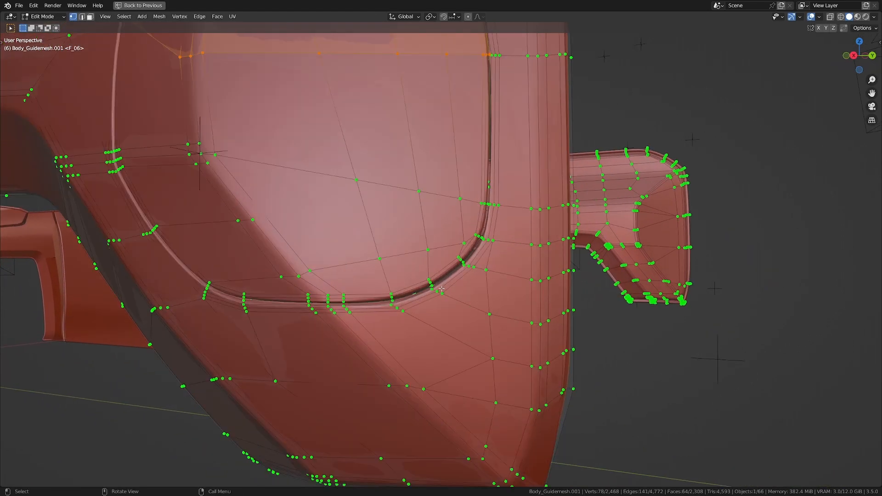
pyautogui.press('l')
pyautogui.scroll(-5, 347, 263)
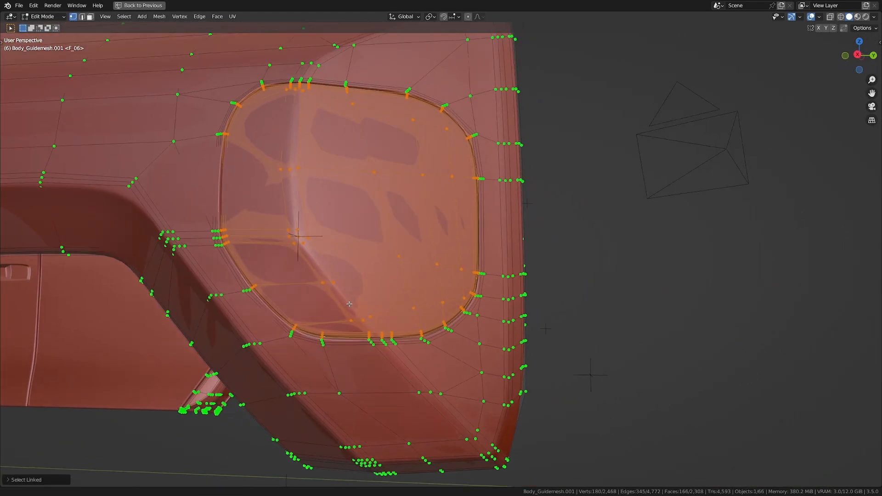
pyautogui.hotkey('alt', 'z')
pyautogui.moveTo(194, 276); pyautogui.dragTo(605, 71)
pyautogui.keyDown('ctrl'); pyautogui.moveTo(164, 22); pyautogui.dragTo(558, 200); pyautogui.keyUp('ctrl')
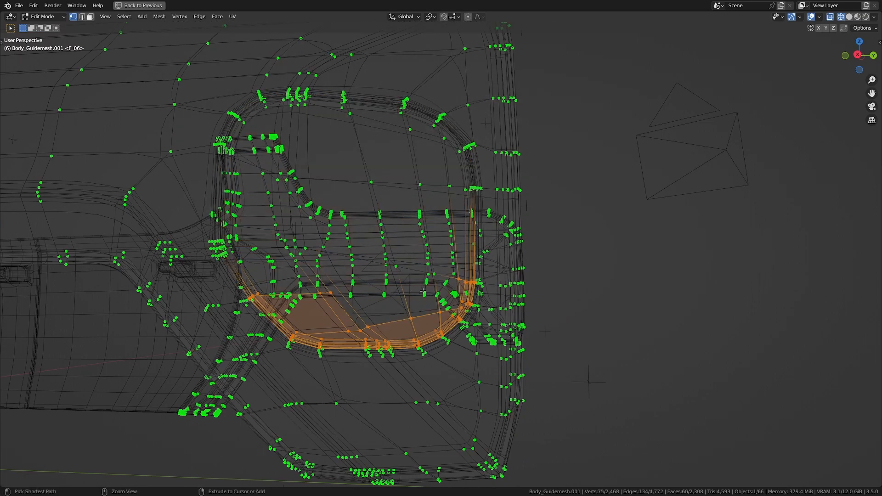
# Nudge the flap's lower part slightly along the global Z and Y axes to even the gap beneath it
pyautogui.hotkey('alt', 'z')
pyautogui.scroll(6, 444, 282)
pyautogui.press('g')
pyautogui.press('z')
pyautogui.click(470, 223)
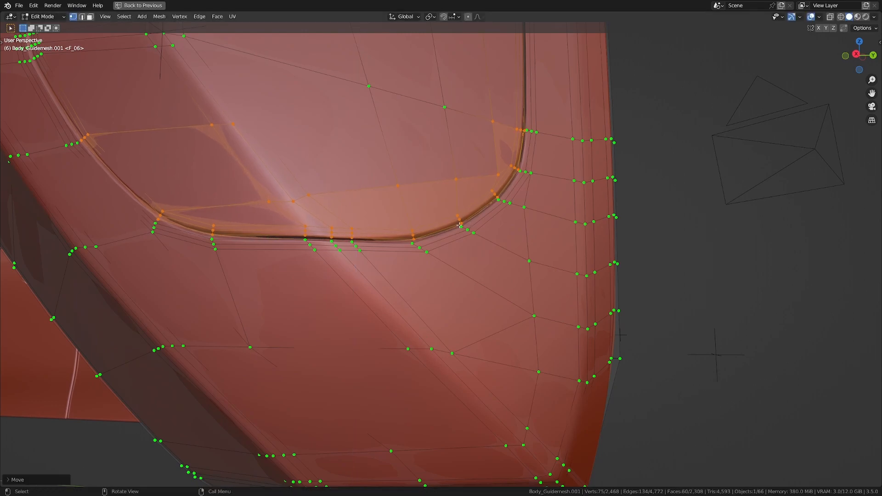
pyautogui.press('Tab')
pyautogui.moveTo(380, 233)
pyautogui.mouseDown(button='middle')
pyautogui.moveTo(396, 241)
pyautogui.moveTo(368, 233)
pyautogui.moveTo(400, 230)
pyautogui.moveTo(402, 244)
pyautogui.moveTo(392, 238)
pyautogui.mouseUp(button='middle')
pyautogui.press('Tab')
pyautogui.press('g')
pyautogui.press('y')
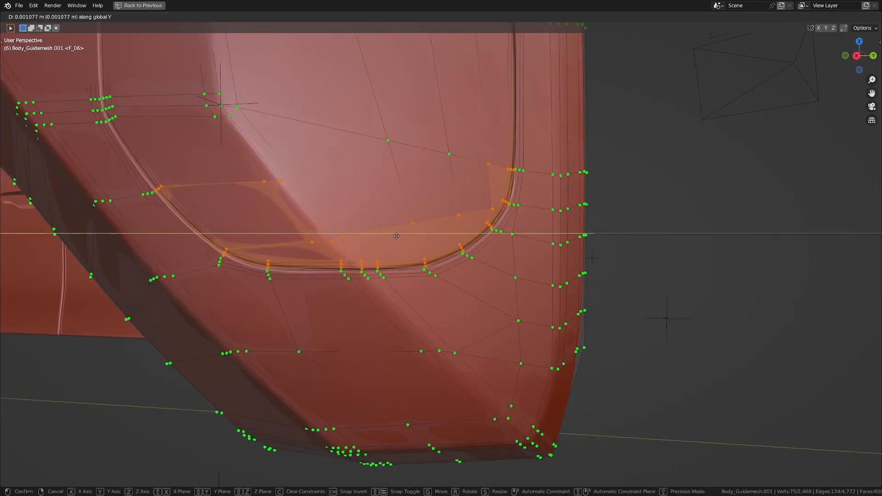
pyautogui.click(401, 234)
# Clear the selection and examine the gap all around the flap
pyautogui.press('Tab')
pyautogui.moveTo(400, 234); pyautogui.dragTo(368, 260, button='middle')
pyautogui.scroll(7, 377, 258)
pyautogui.click(394, 252)
pyautogui.press('Tab')
pyautogui.hotkey('alt', 'a')
pyautogui.keyDown('shift'); pyautogui.moveTo(414, 184); pyautogui.dragTo(483, 261, button='middle'); pyautogui.keyUp('shift')
pyautogui.scroll(4, 439, 258)
pyautogui.scroll(-5, 483, 260)
pyautogui.press('Tab')
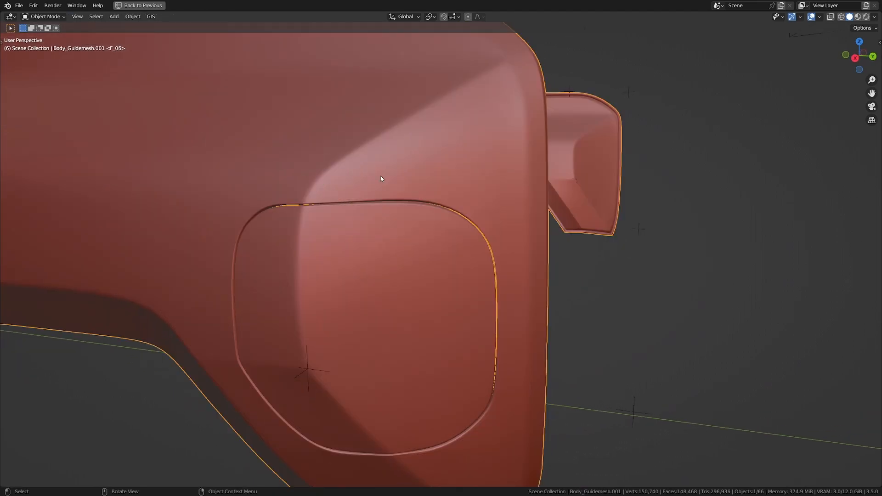
# Duplicate the body panel's Shrinkwrap modifier and apply the copy
pyautogui.hotkey('ctrl', 'space')
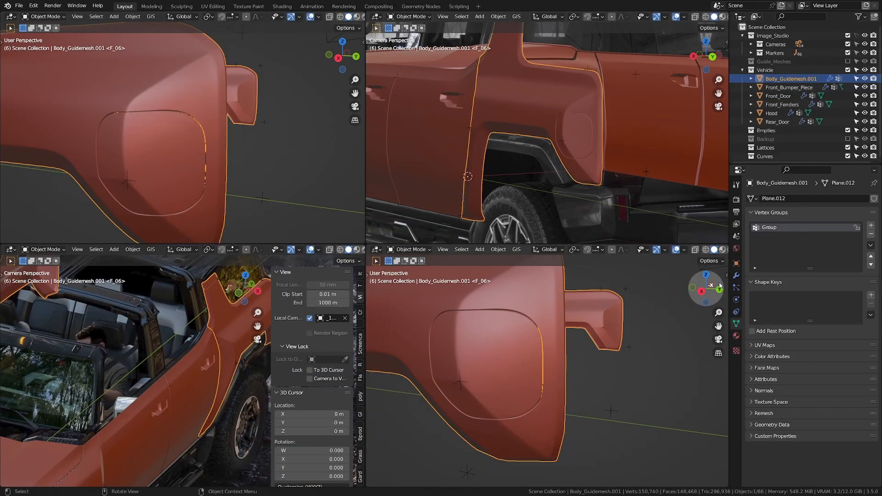
pyautogui.click(735, 275)
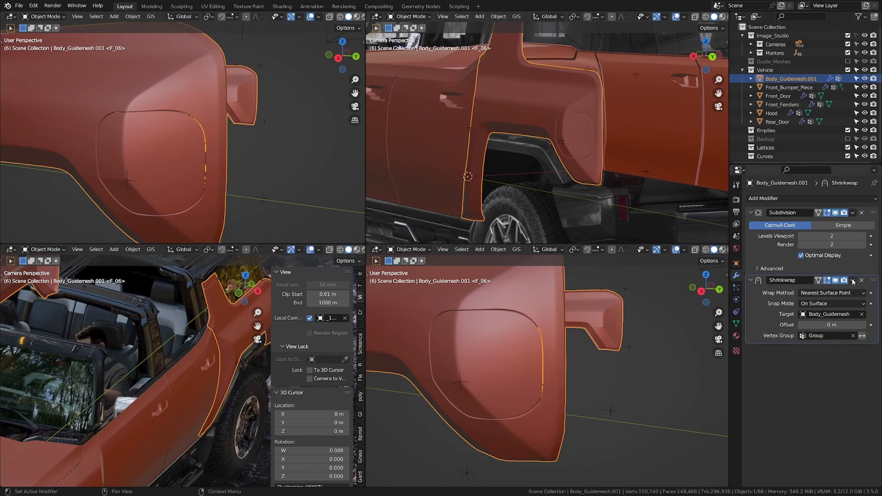
pyautogui.click(825, 316)
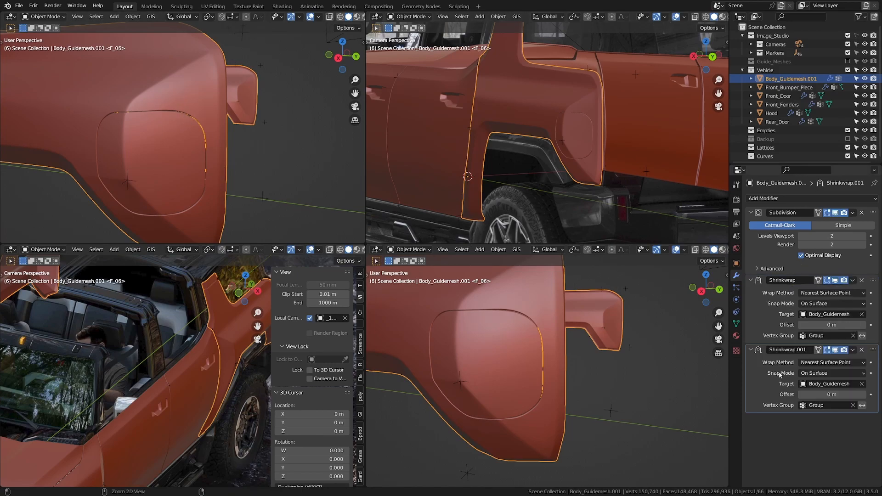
pyautogui.hotkey('ctrl', 'a')
# Select the edge loops on both sides of the gap and open the body panel's vertex group settings
pyautogui.hotkey('ctrl', 'alt', 'space')
pyautogui.scroll(3, 322, 196)
pyautogui.press('Tab')
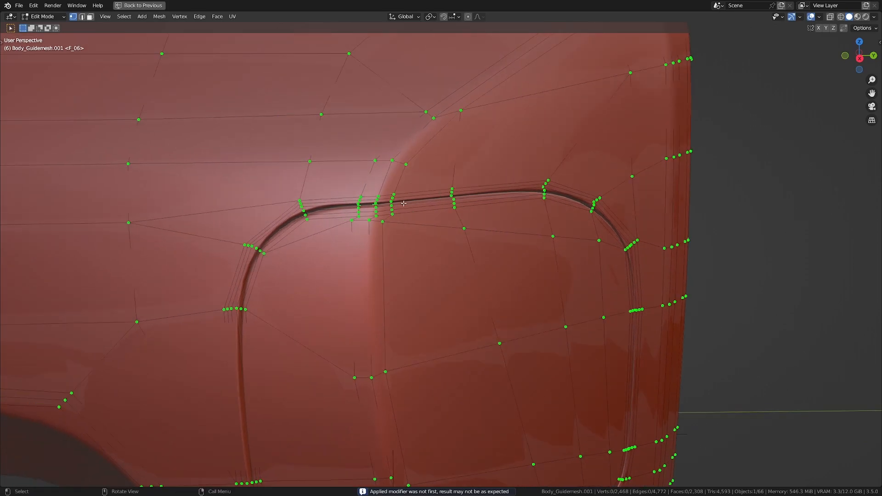
pyautogui.scroll(2, 404, 204)
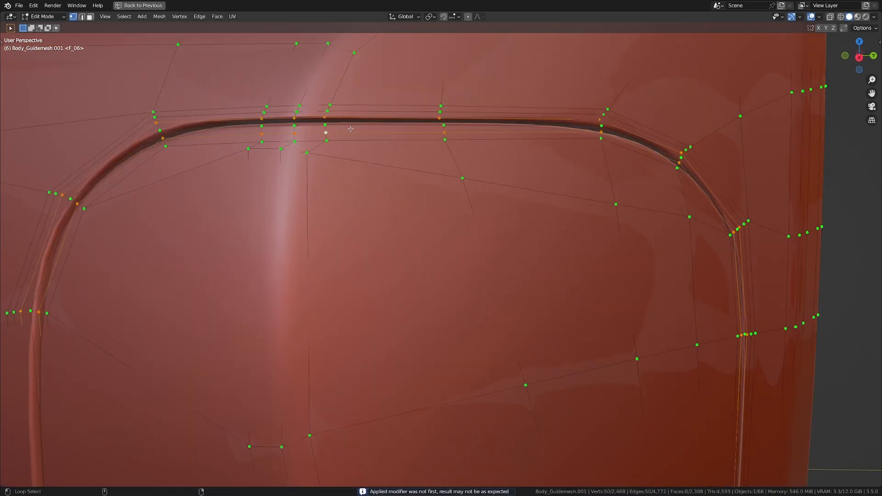
pyautogui.hotkey('ctrl', 'alt', 'space')
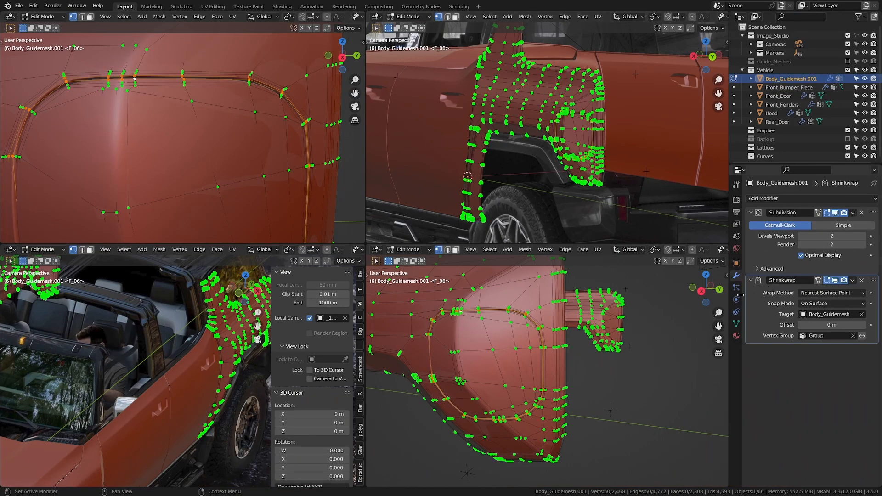
pyautogui.click(737, 323)
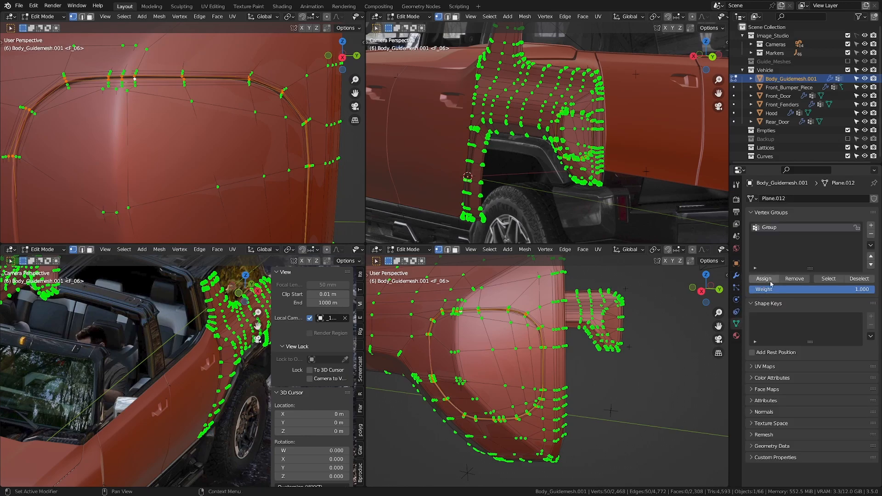
# Clear the loop selection and examine the groove and shading between the flap and the wheel arch
pyautogui.hotkey('ctrl', 'space')
pyautogui.scroll(-2, 299, 230)
pyautogui.keyDown('shift'); pyautogui.moveTo(299, 276); pyautogui.dragTo(363, 131, button='middle'); pyautogui.keyUp('shift')
pyautogui.moveTo(363, 131); pyautogui.dragTo(333, 235, button='middle')
pyautogui.scroll(-3, 390, 138)
pyautogui.press('Tab')
pyautogui.press('Tab')
pyautogui.keyDown('shift'); pyautogui.moveTo(381, 251); pyautogui.dragTo(411, 245, button='middle'); pyautogui.keyUp('shift')
pyautogui.scroll(1, 409, 234)
pyautogui.press('a')
pyautogui.press('a')
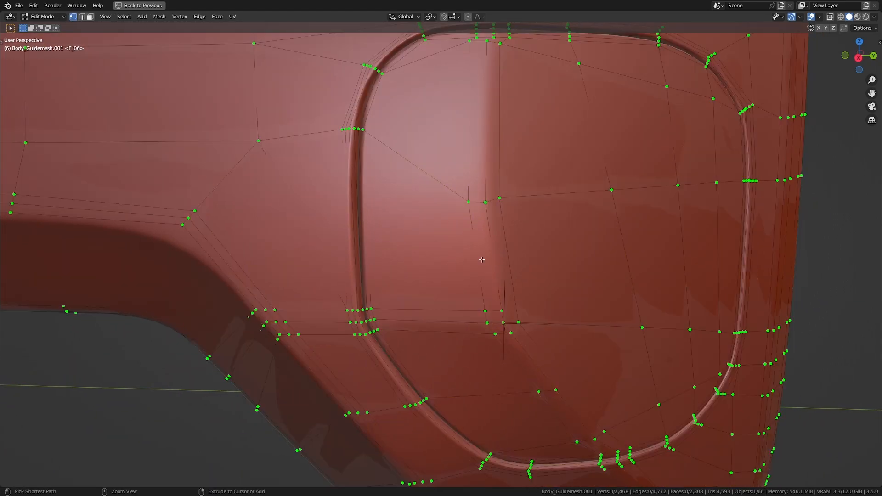
# Add unslid loop cuts across the middle of the flap and through the adjoining rim and rear panel strips
pyautogui.keyDown('shift'); pyautogui.moveTo(527, 258); pyautogui.dragTo(485, 254, button='middle'); pyautogui.keyUp('shift')
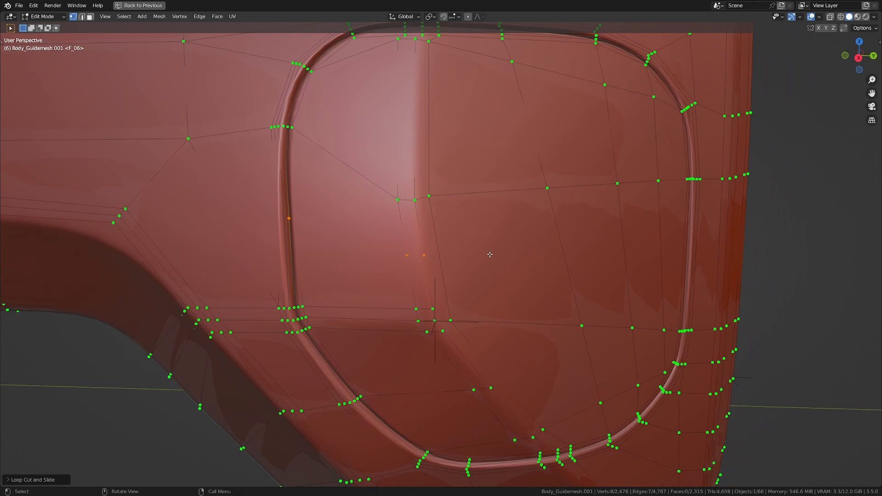
pyautogui.keyDown('shift'); pyautogui.moveTo(629, 269); pyautogui.dragTo(533, 258, button='middle'); pyautogui.keyUp('shift')
pyautogui.moveTo(533, 257); pyautogui.dragTo(521, 251, button='middle')
pyautogui.hotkey('ctrl', 'r')
pyautogui.click(538, 249)
pyautogui.rightClick(538, 249)
pyautogui.keyDown('shift'); pyautogui.moveTo(392, 254); pyautogui.dragTo(480, 254, button='middle'); pyautogui.keyUp('shift')
pyautogui.moveTo(480, 254); pyautogui.dragTo(492, 260, button='middle')
pyautogui.keyDown('shift'); pyautogui.moveTo(341, 246); pyautogui.dragTo(451, 270, button='middle'); pyautogui.keyUp('shift')
pyautogui.scroll(2, 451, 270)
pyautogui.scroll(-1, 451, 269)
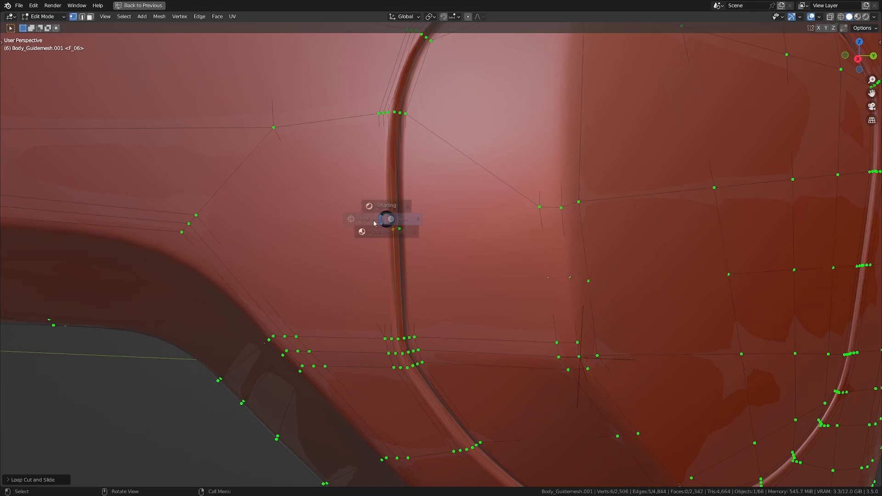
# Connect the corner vertex above the wheel arch to the mid-height vertex on the flap gap's rim
pyautogui.press('a')
pyautogui.hotkey('alt', 'a')
pyautogui.press('z')
pyautogui.moveTo(360, 222)
pyautogui.keyDown('shift'); pyautogui.mouseDown(button='middle')
pyautogui.moveTo(396, 244)
pyautogui.moveTo(387, 286)
pyautogui.mouseUp(button='middle'); pyautogui.keyUp('shift')
pyautogui.press('z')
pyautogui.click(398, 251)
pyautogui.click(375, 294)
pyautogui.keyDown('shift'); pyautogui.moveTo(292, 290); pyautogui.dragTo(360, 283, button='middle'); pyautogui.keyUp('shift')
pyautogui.press('z')
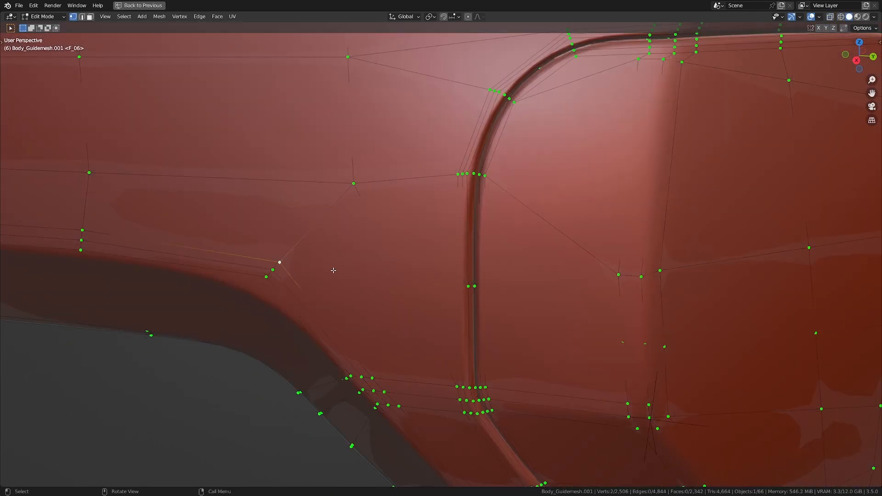
pyautogui.press('z')
pyautogui.moveTo(410, 273)
pyautogui.mouseDown(button='middle')
pyautogui.moveTo(398, 268)
pyautogui.moveTo(411, 290)
pyautogui.mouseUp(button='middle')
pyautogui.keyDown('ctrl'); pyautogui.moveTo(175, 244); pyautogui.dragTo(334, 325); pyautogui.keyUp('ctrl')
pyautogui.press('z')
# Shift the vertex on the body panel beside the gap along the X axis and leave Edit Mode to check the shading
pyautogui.moveTo(442, 296)
pyautogui.mouseDown(button='middle')
pyautogui.moveTo(411, 291)
pyautogui.moveTo(415, 272)
pyautogui.moveTo(428, 273)
pyautogui.mouseUp(button='middle')
pyautogui.click(407, 300)
pyautogui.hotkey('shift', 'z')
pyautogui.moveTo(485, 311)
pyautogui.keyDown('ctrl'); pyautogui.mouseDown(button='middle')
pyautogui.moveTo(530, 294)
pyautogui.moveTo(468, 296)
pyautogui.mouseUp(button='middle'); pyautogui.keyUp('ctrl')
pyautogui.hotkey('shift', 'z')
pyautogui.moveTo(469, 297)
pyautogui.keyDown('shift'); pyautogui.mouseDown(button='middle')
pyautogui.moveTo(544, 297)
pyautogui.moveTo(465, 292)
pyautogui.moveTo(505, 301)
pyautogui.moveTo(519, 278)
pyautogui.moveTo(532, 278)
pyautogui.mouseUp(button='middle'); pyautogui.keyUp('shift')
pyautogui.scroll(5, 465, 291)
pyautogui.press('g')
pyautogui.press('x')
pyautogui.click(415, 296)
pyautogui.press('Tab')
pyautogui.scroll(-5, 459, 298)
pyautogui.scroll(-2, 511, 293)
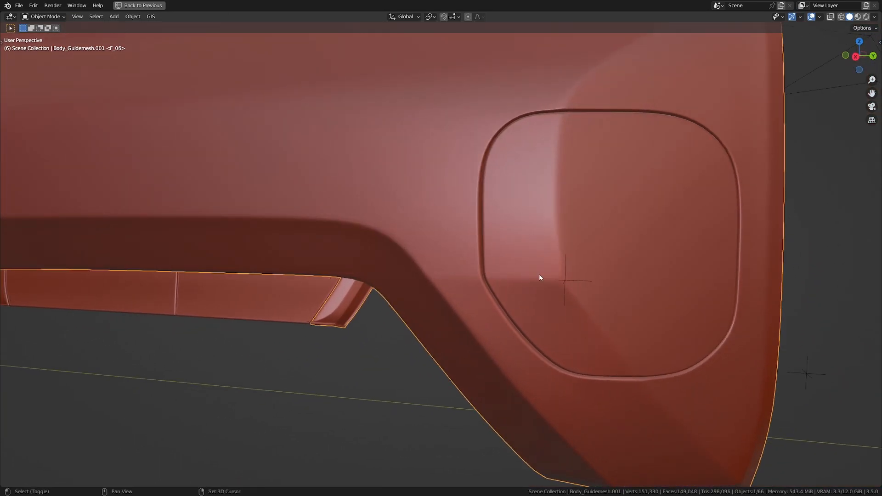
# Reenter Edit Mode and connect the two middle vertices beside the flap's vertical crease
pyautogui.press('Tab')
pyautogui.scroll(4, 453, 266)
pyautogui.scroll(-3, 453, 266)
pyautogui.hotkey('shift', 'z')
pyautogui.hotkey('alt', 'a')
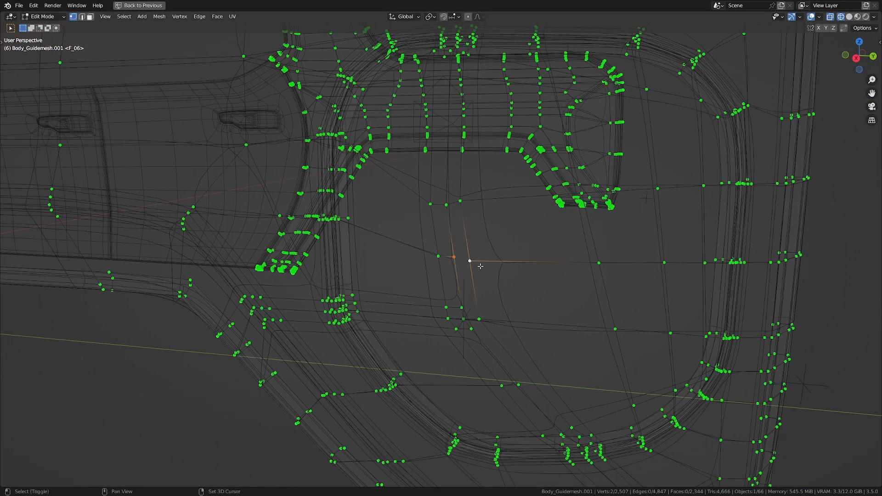
pyautogui.press('a')
pyautogui.scroll(-1, 482, 267)
pyautogui.moveTo(482, 267); pyautogui.dragTo(432, 248, button='middle')
pyautogui.hotkey('shift', 'z')
# Return to Object Mode, show the full four-view layout with the reference photos and save the file
pyautogui.press('Tab')
pyautogui.hotkey('alt', 'a')
pyautogui.scroll(-7, 410, 254)
pyautogui.scroll(4, 393, 252)
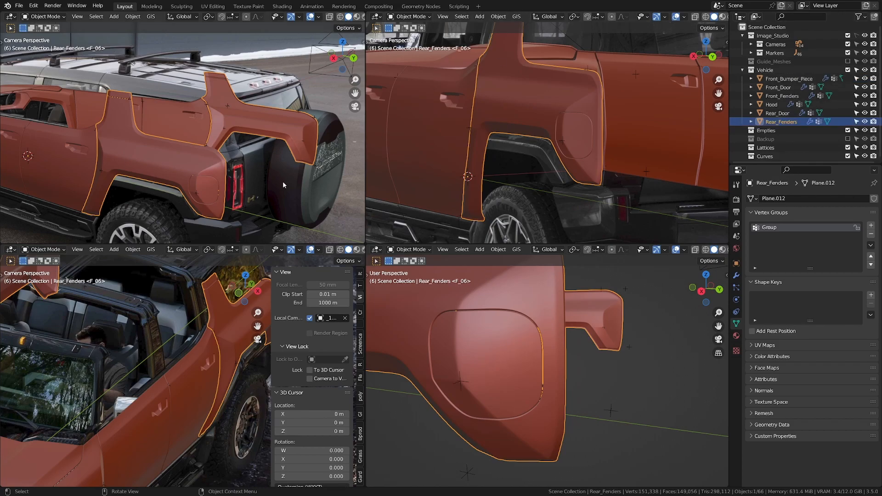
pyautogui.hotkey('ctrl', 's')
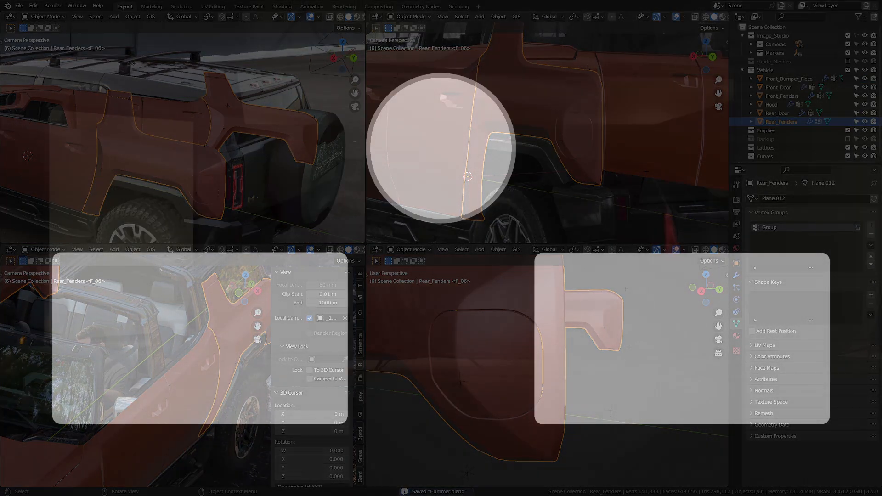